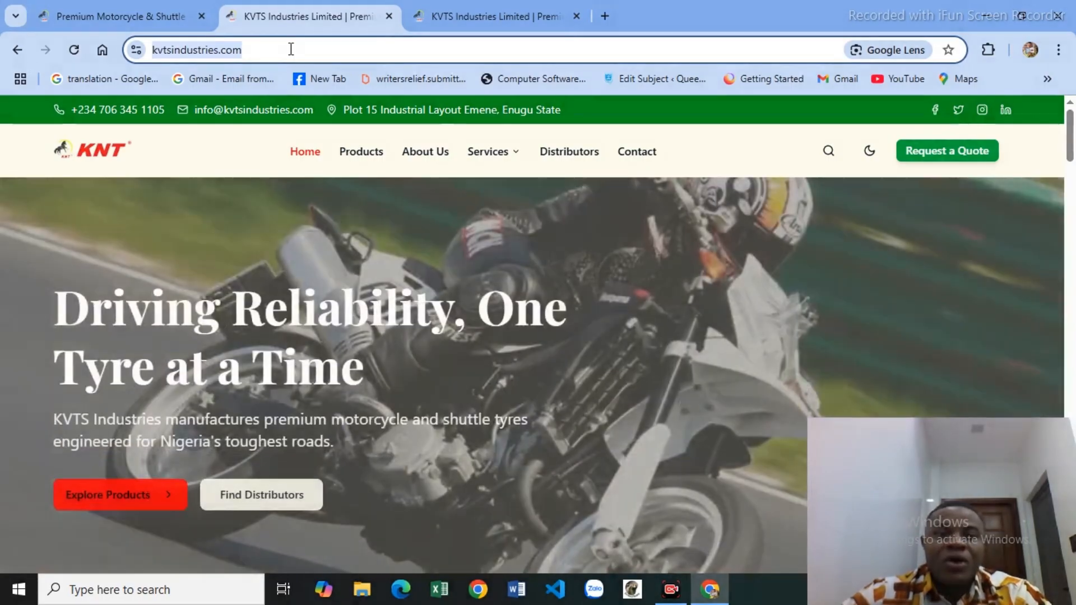
Step: Load admin.kvtsindustries.com from the address bar's 'ad' autocomplete suggestion
text(ad)
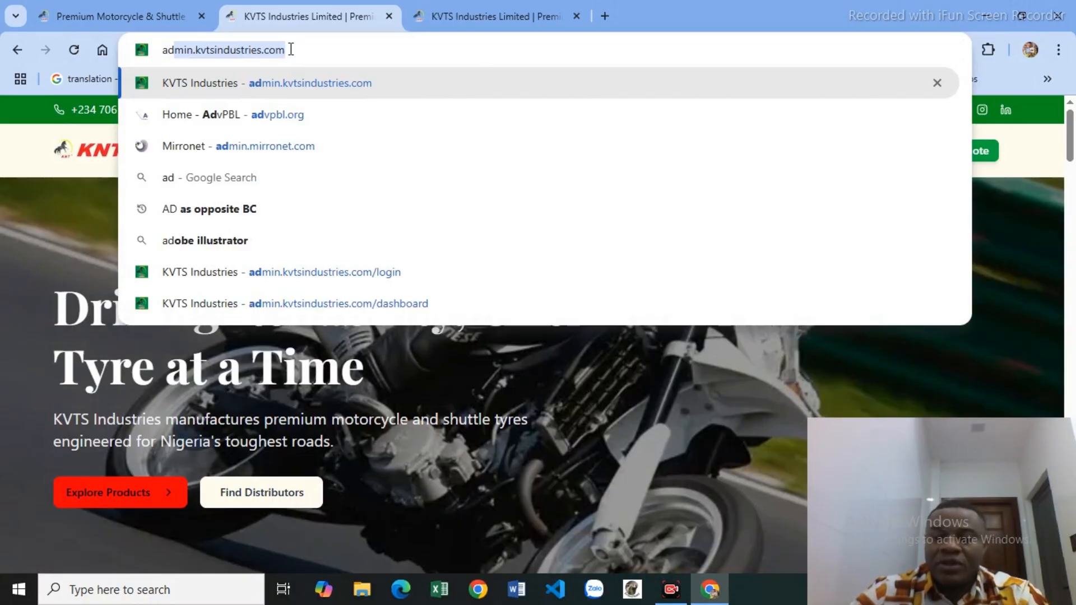
key(Return)
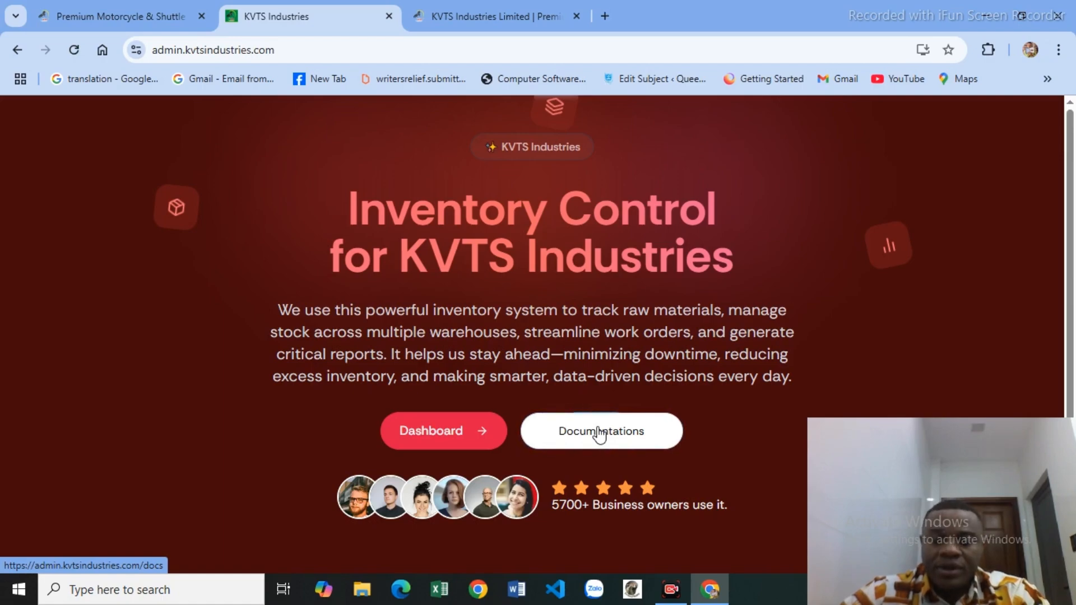
Step: Open the admin login and fill the Email field with the saved admin e-mail
click(453, 432)
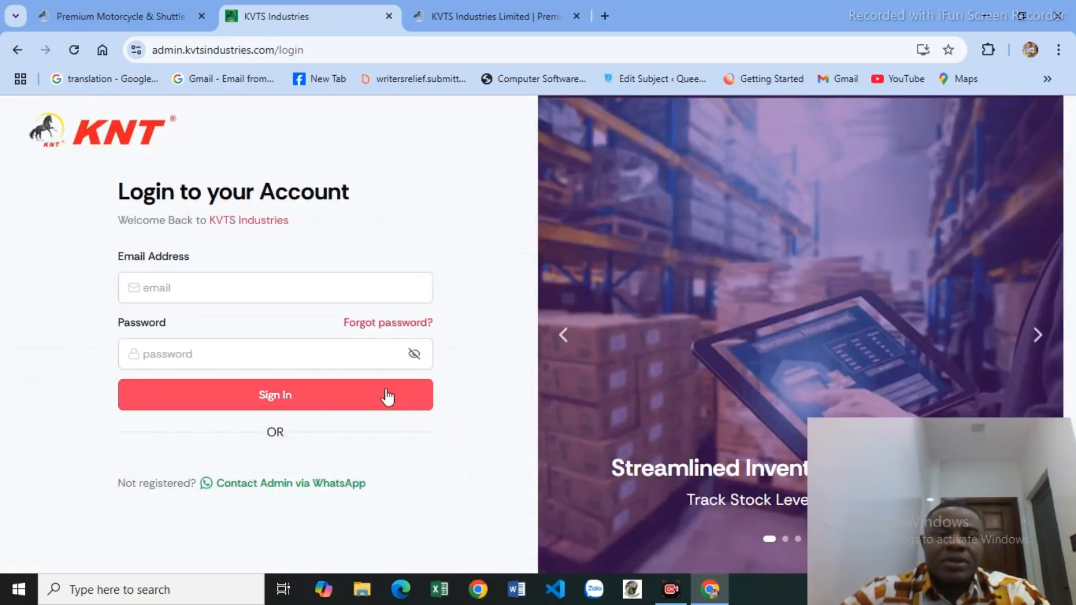
click(237, 291)
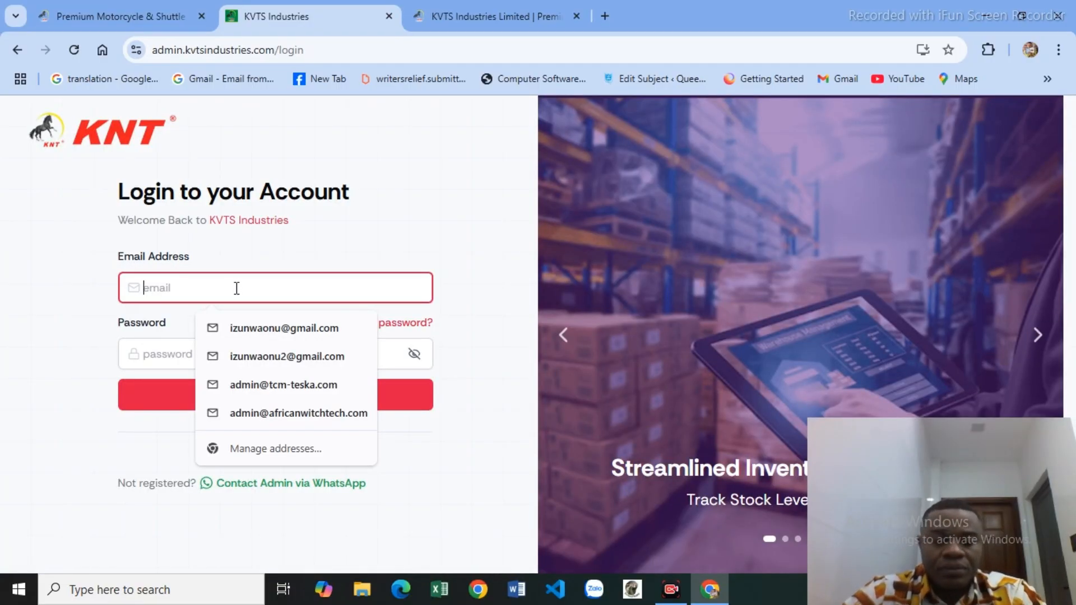
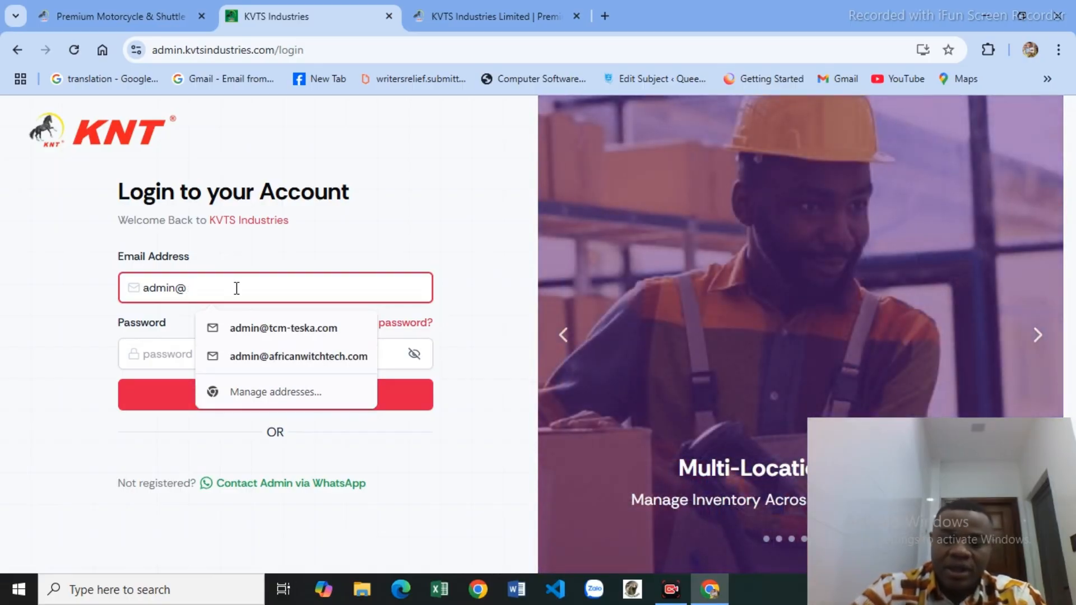
click(235, 335)
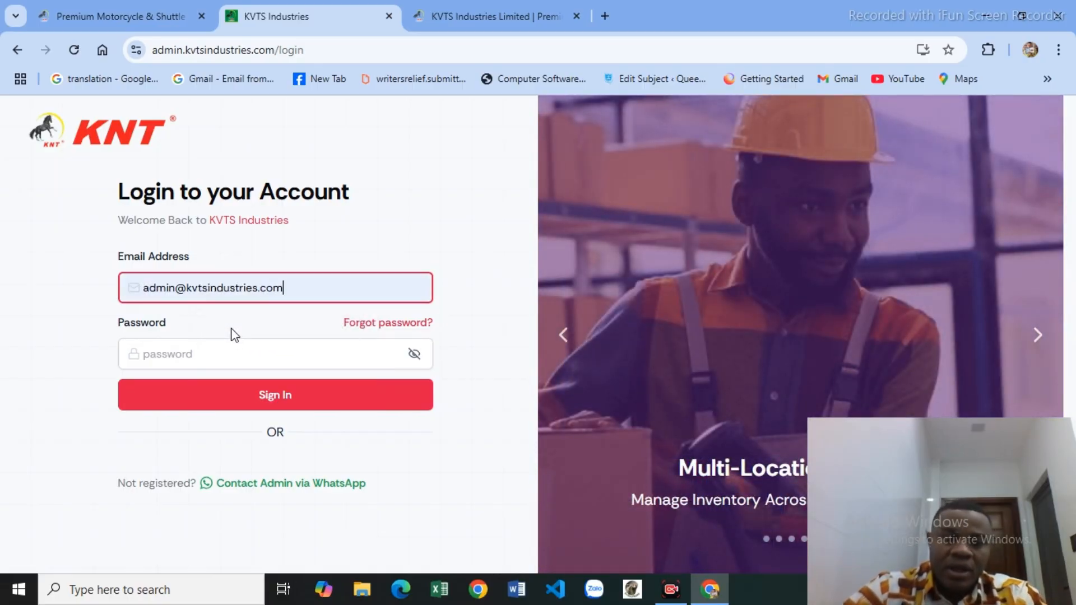
Step: Enter the admin account password, masked, and sign in
click(227, 349)
text(t)
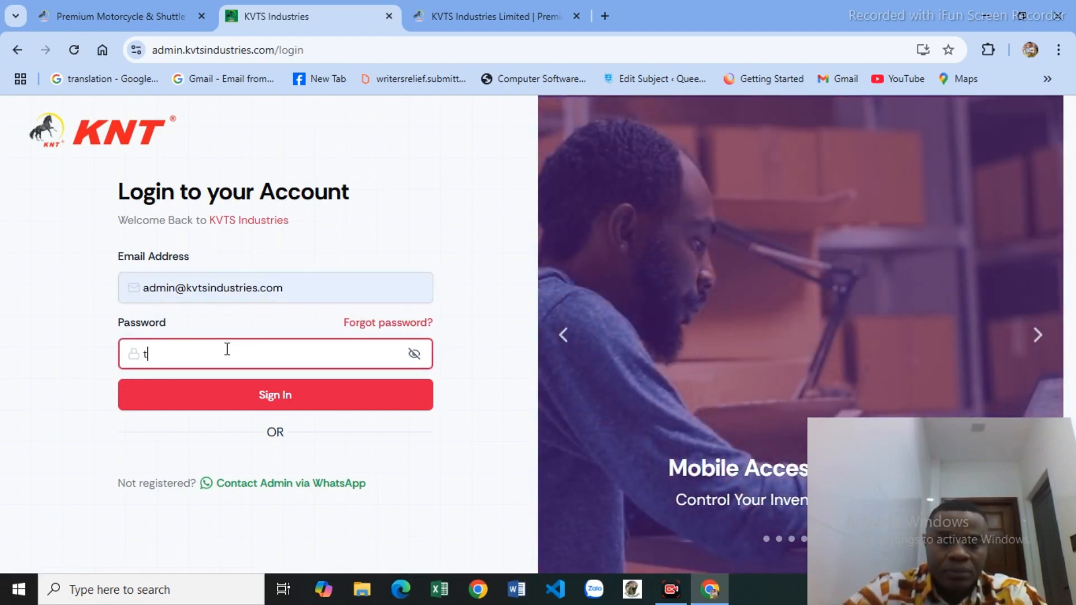
click(415, 354)
drag(225, 360, 124, 357)
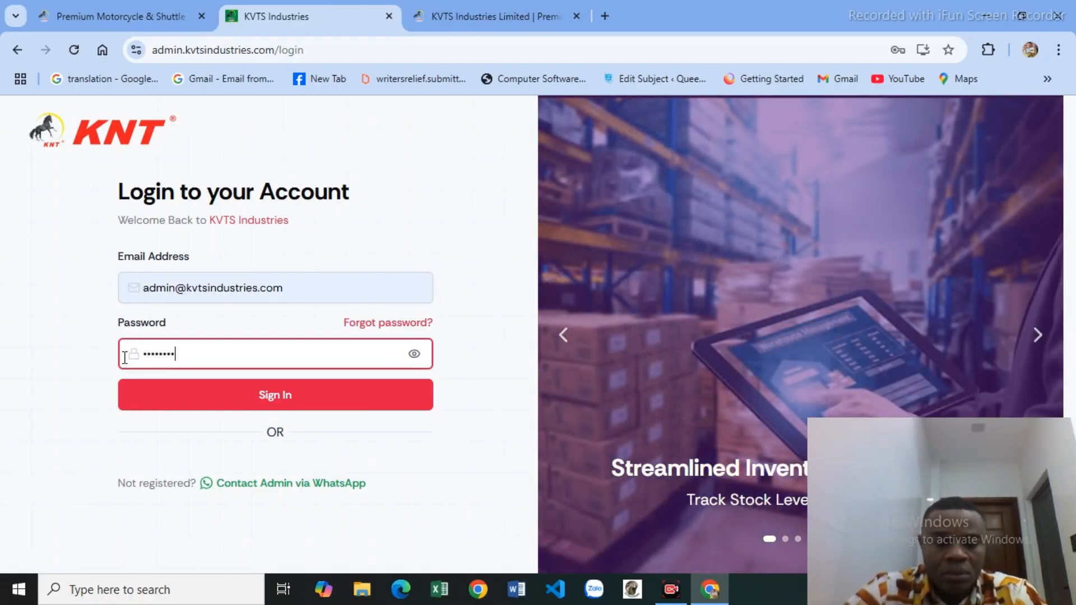
text(****)
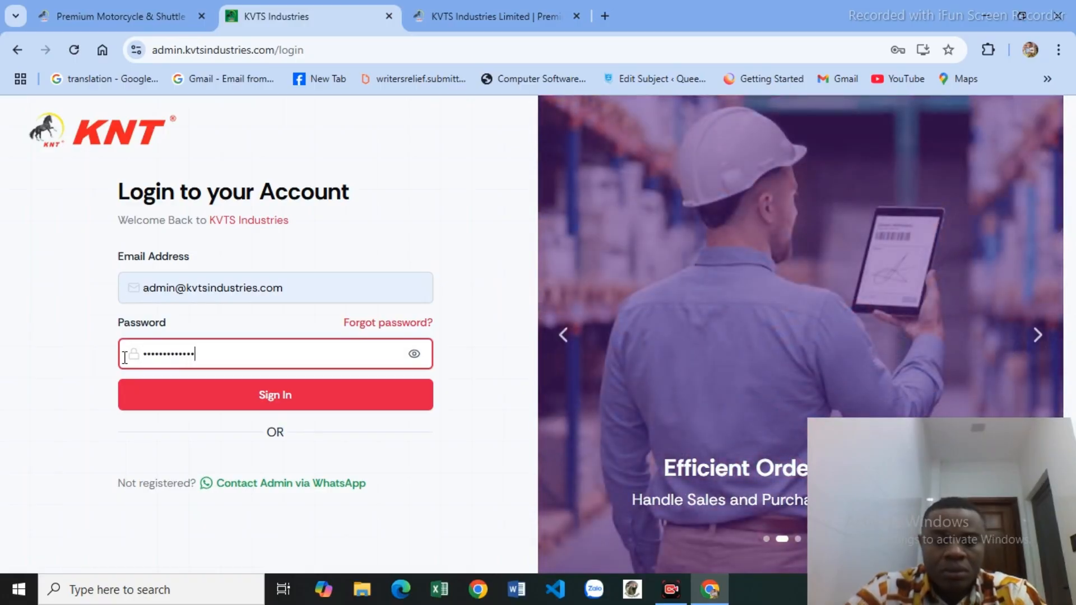
click(305, 393)
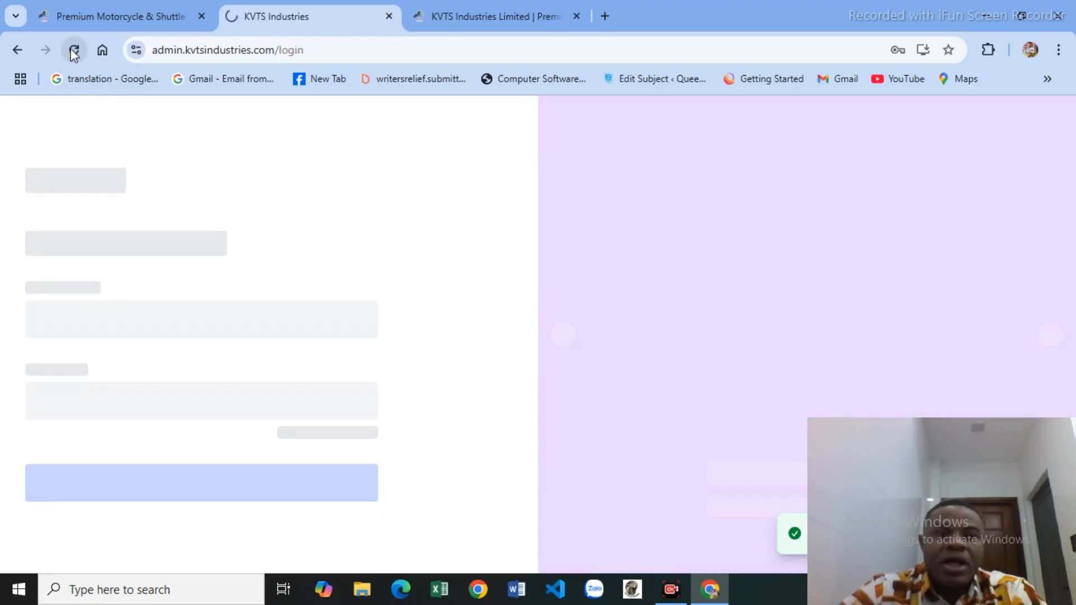
Step: Reload to finish signing in, then review the dashboard's zero-value cards and charts
click(73, 52)
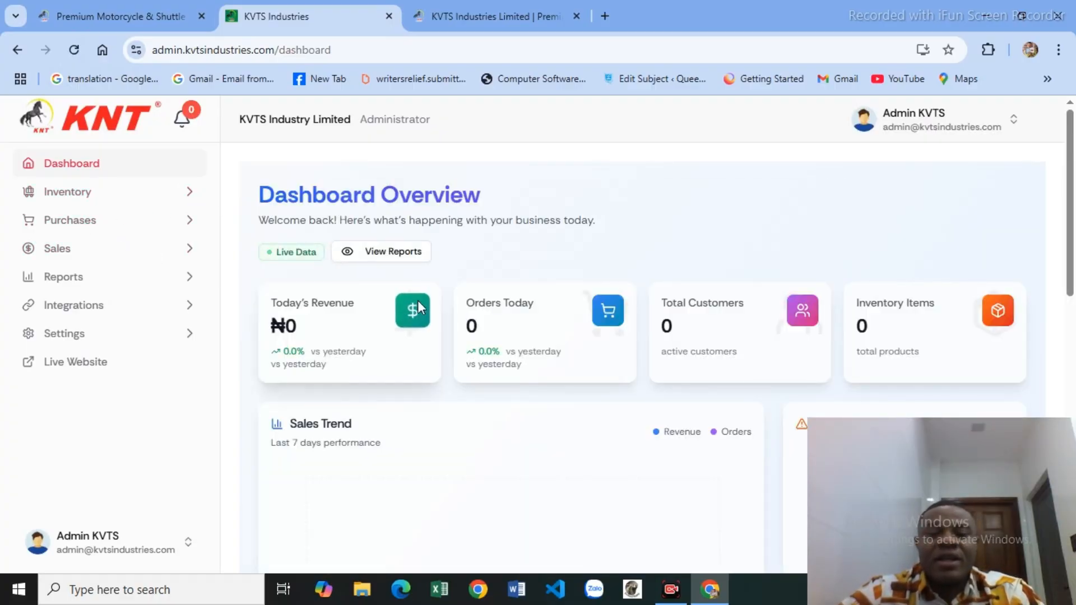
scroll(419, 312, down, 10)
scroll(422, 324, down, 2)
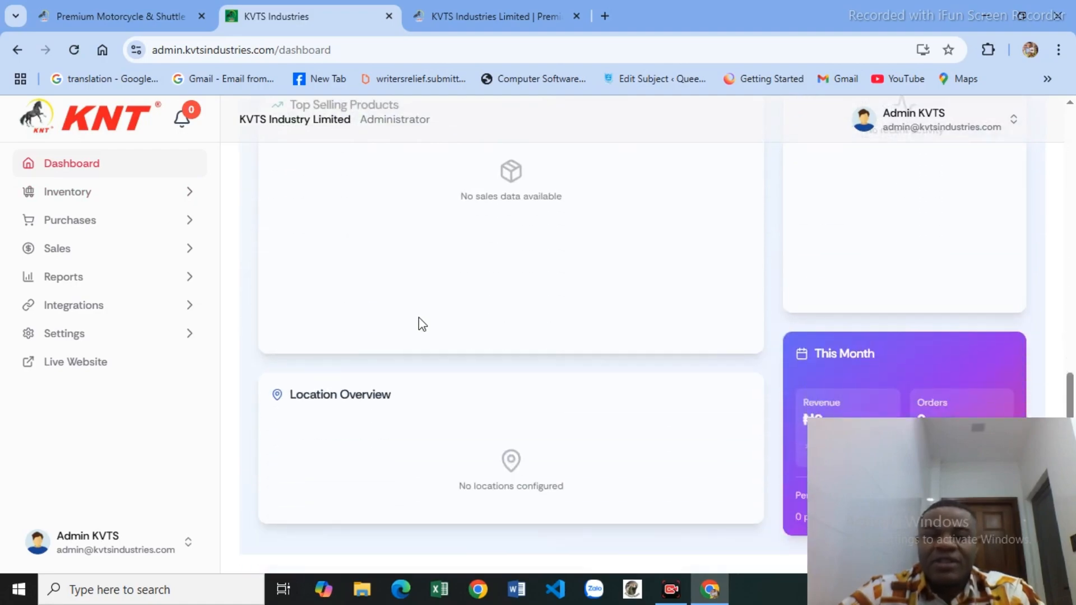
scroll(419, 322, up, 7)
scroll(420, 324, down, 4)
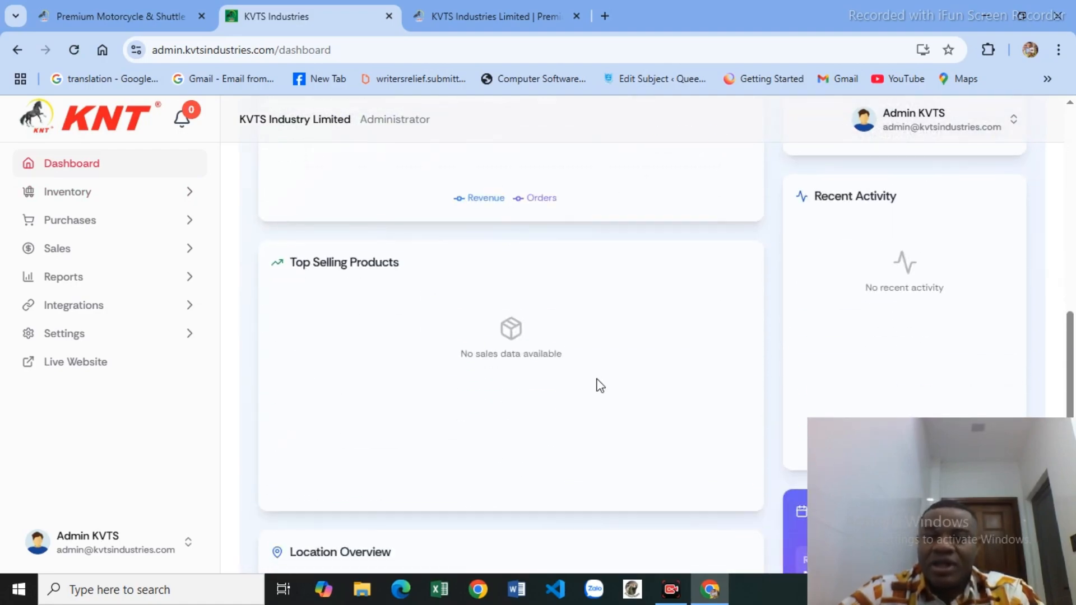
drag(808, 507, 860, 506)
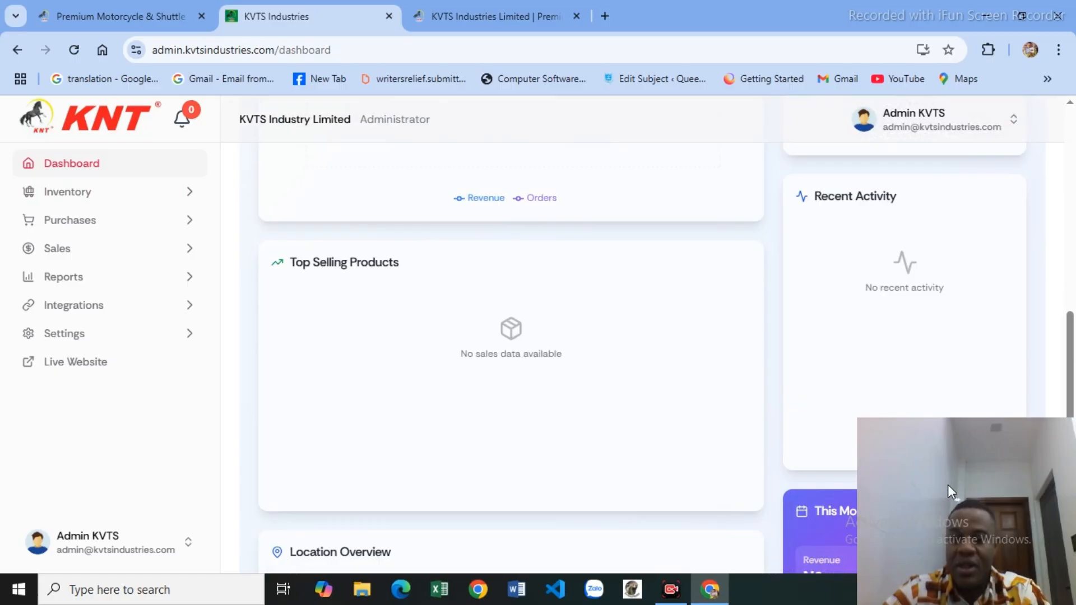
drag(988, 424, 987, 458)
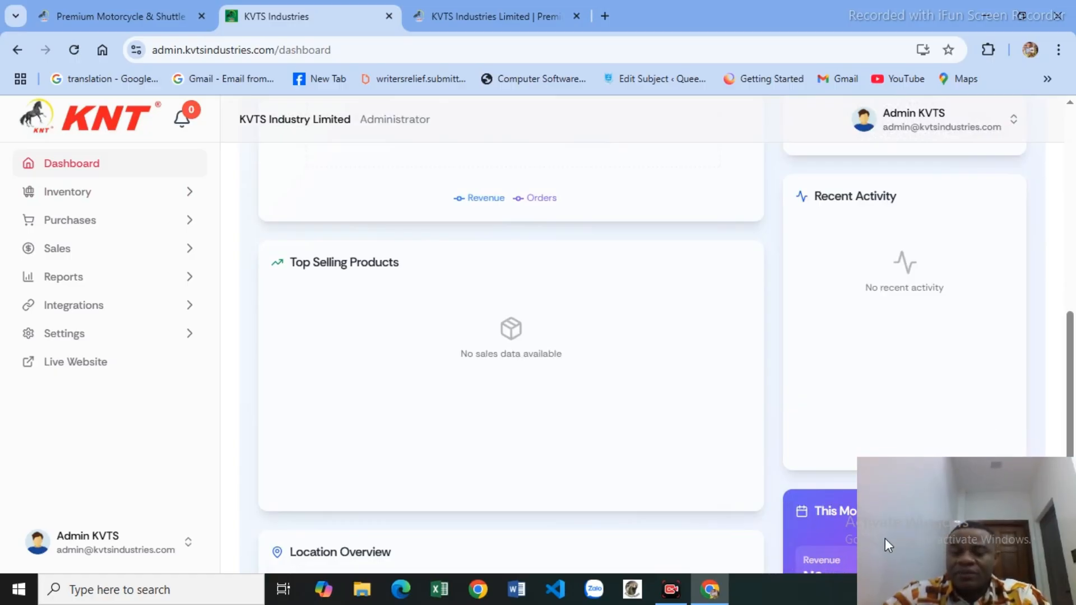
drag(858, 526, 900, 525)
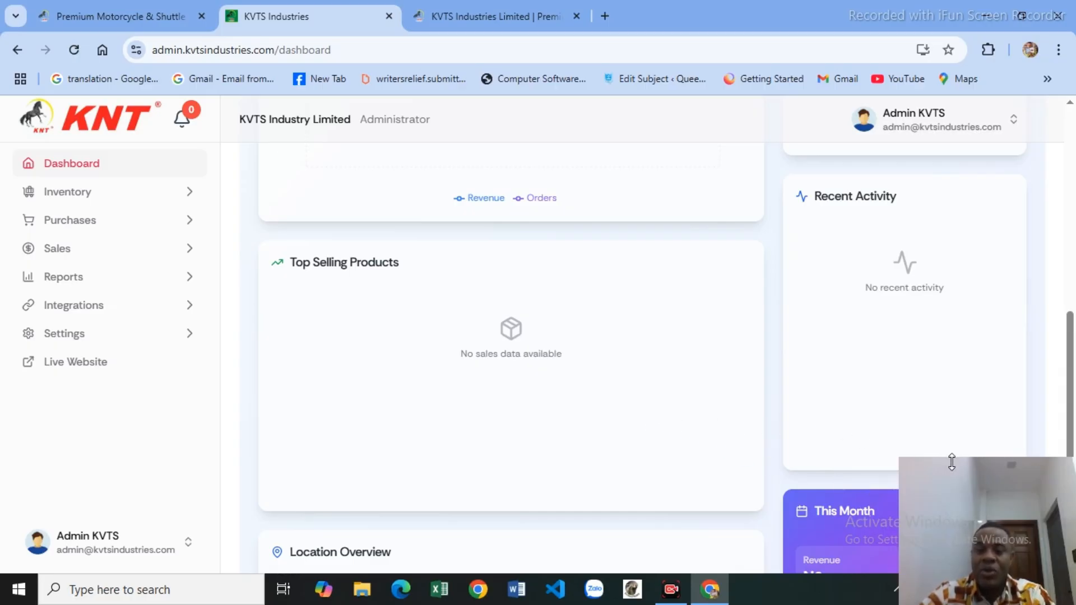
drag(953, 459, 953, 466)
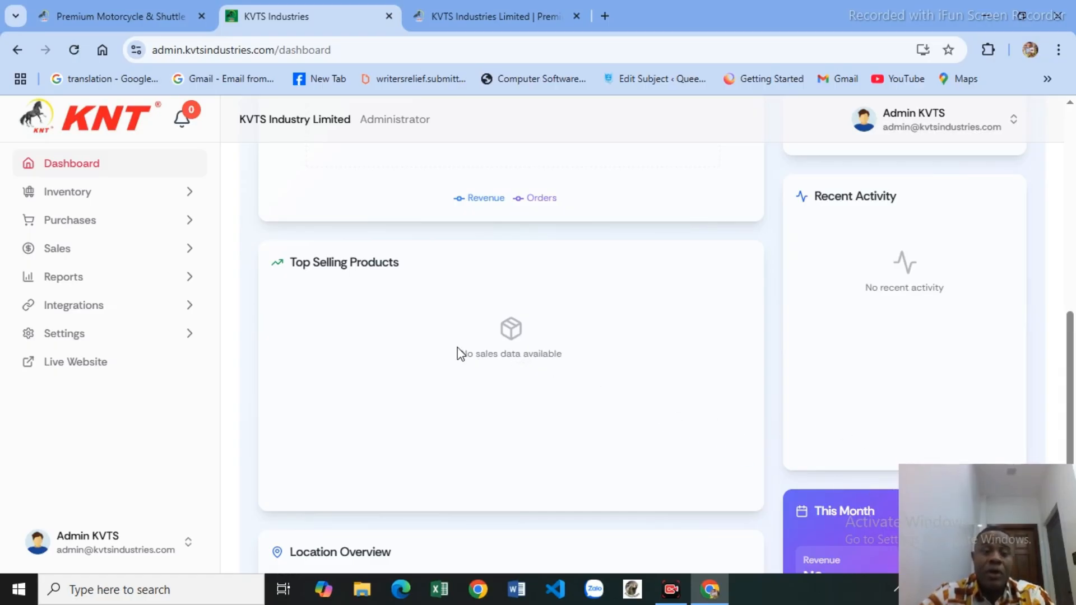
scroll(461, 353, up, 3)
scroll(436, 338, up, 4)
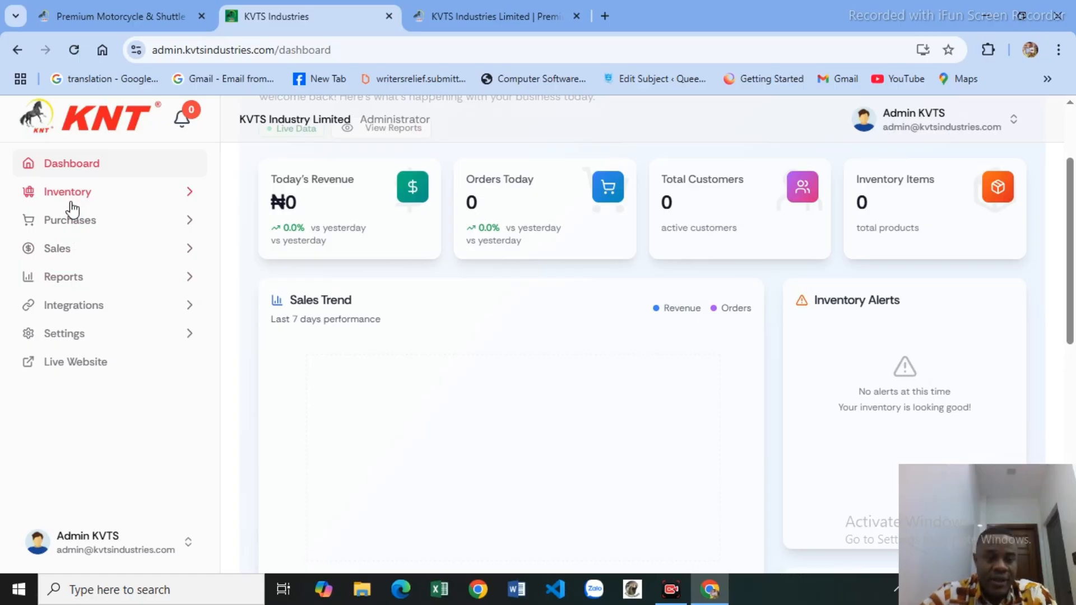
scroll(68, 201, up, 1)
scroll(68, 200, up, 2)
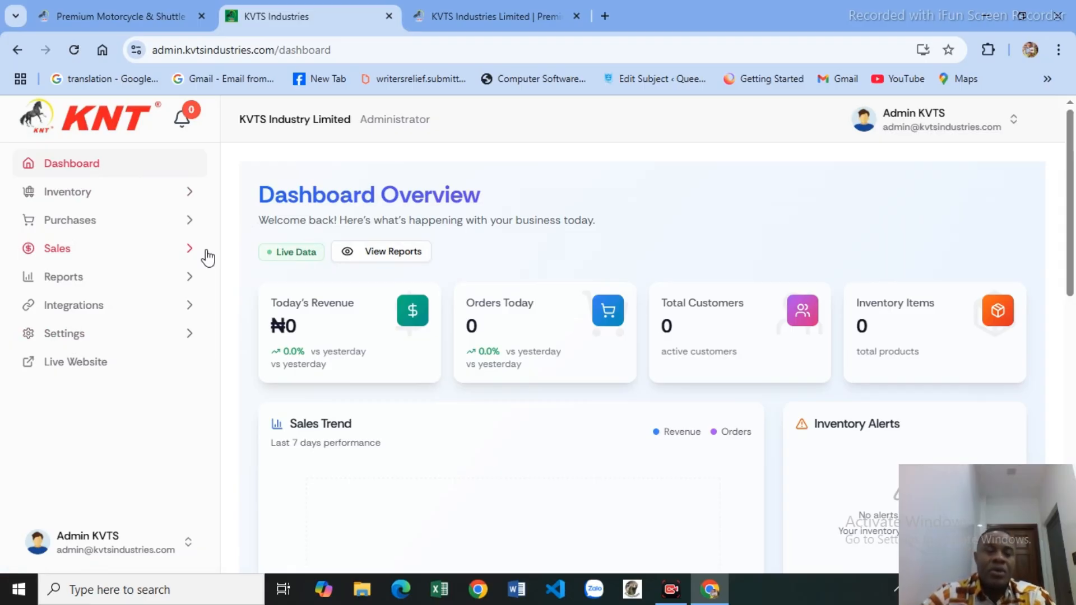
Step: Open Settings > Locations and copy the company address from the public website's contact bar
click(78, 340)
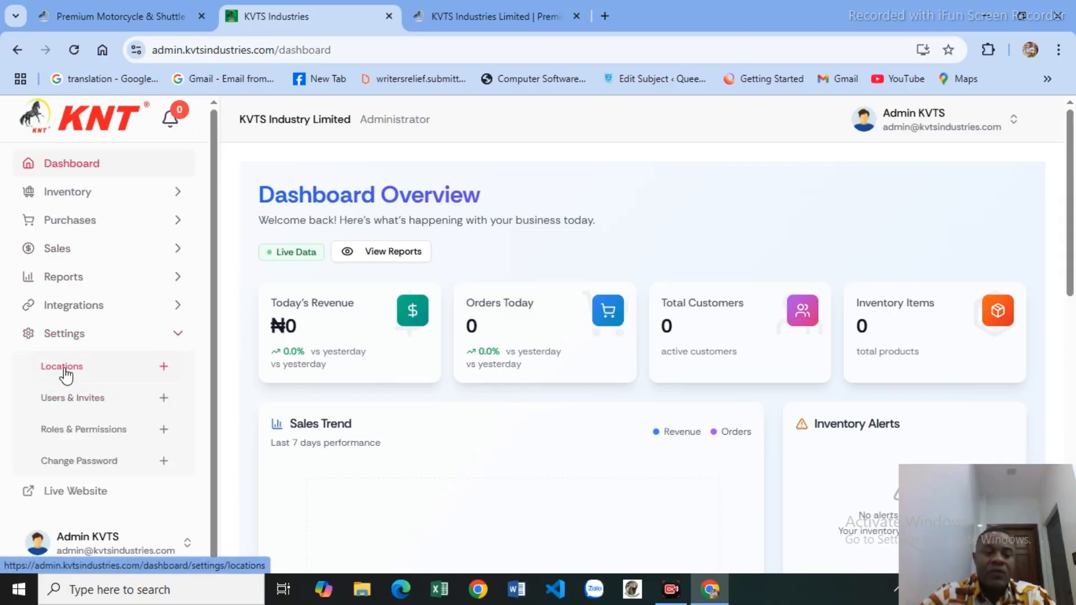
click(63, 368)
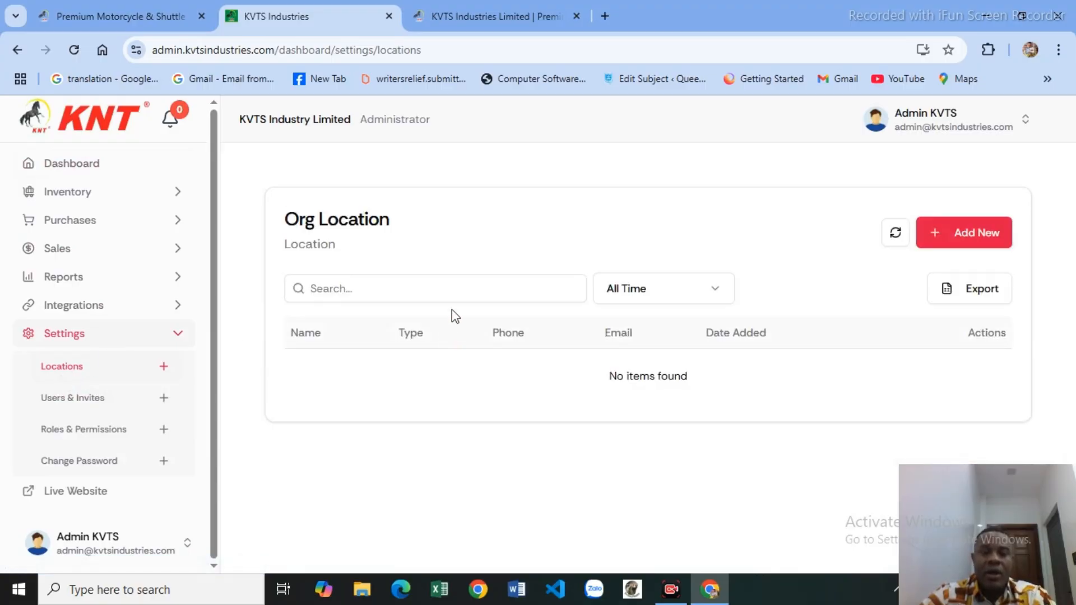
click(483, 20)
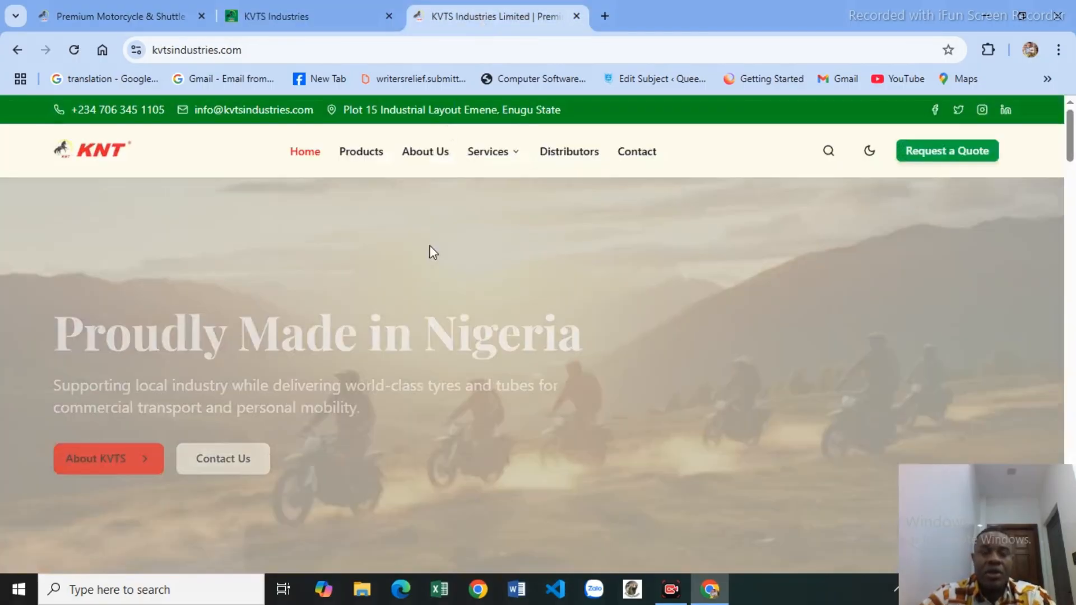
scroll(437, 281, down, 10)
scroll(437, 280, up, 8)
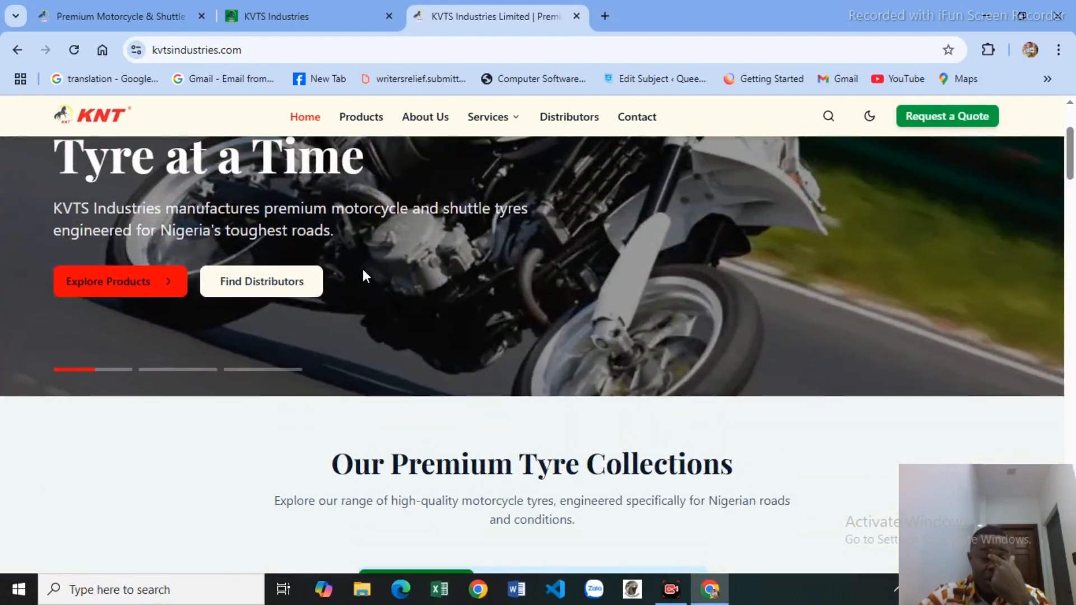
scroll(359, 267, up, 4)
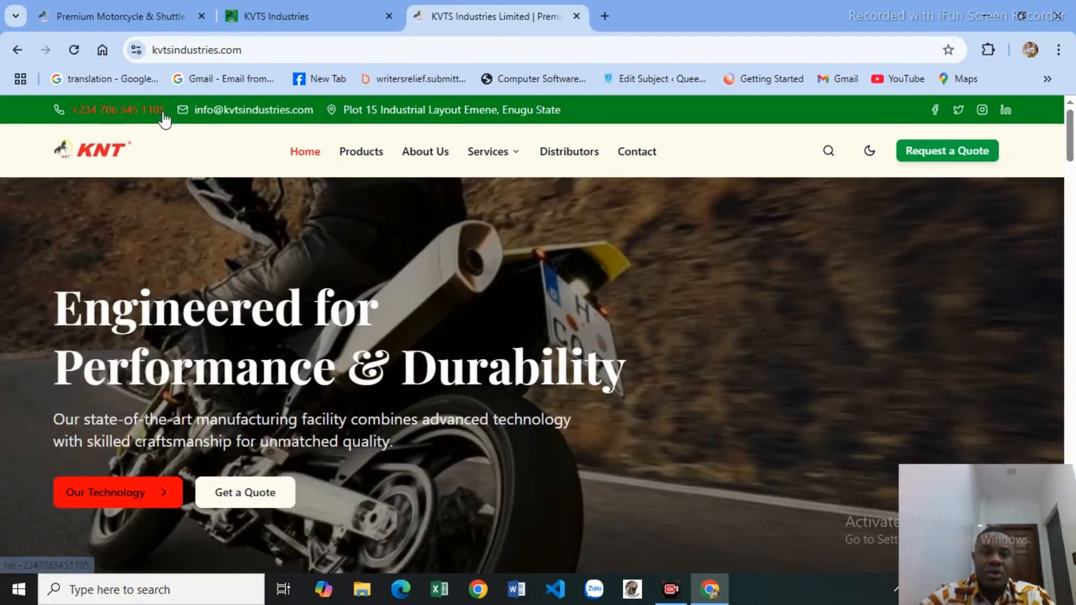
drag(561, 110, 344, 107)
key(ctrl+c)
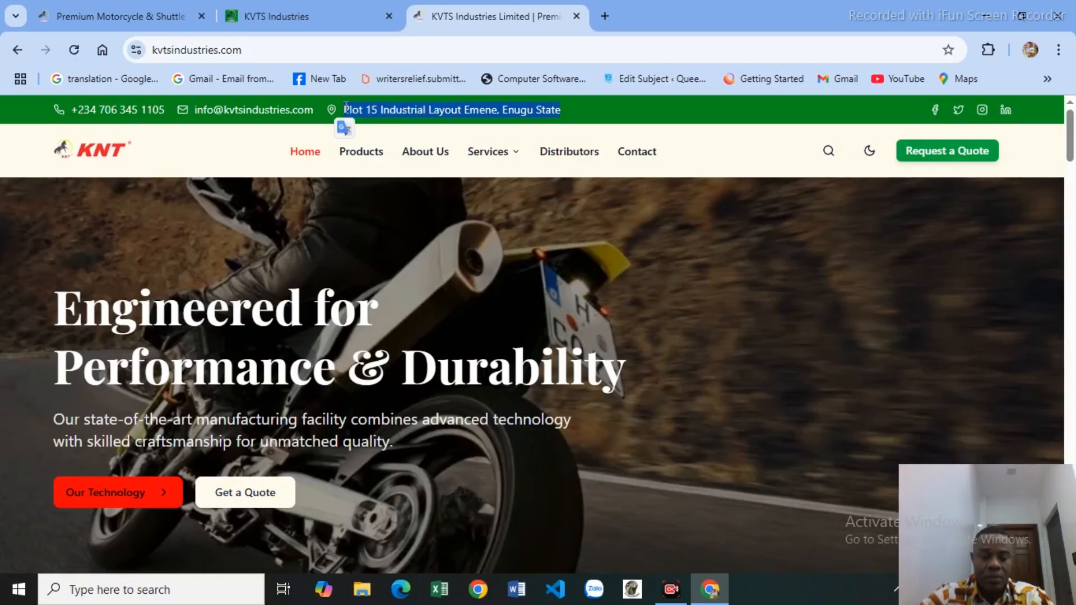
click(324, 17)
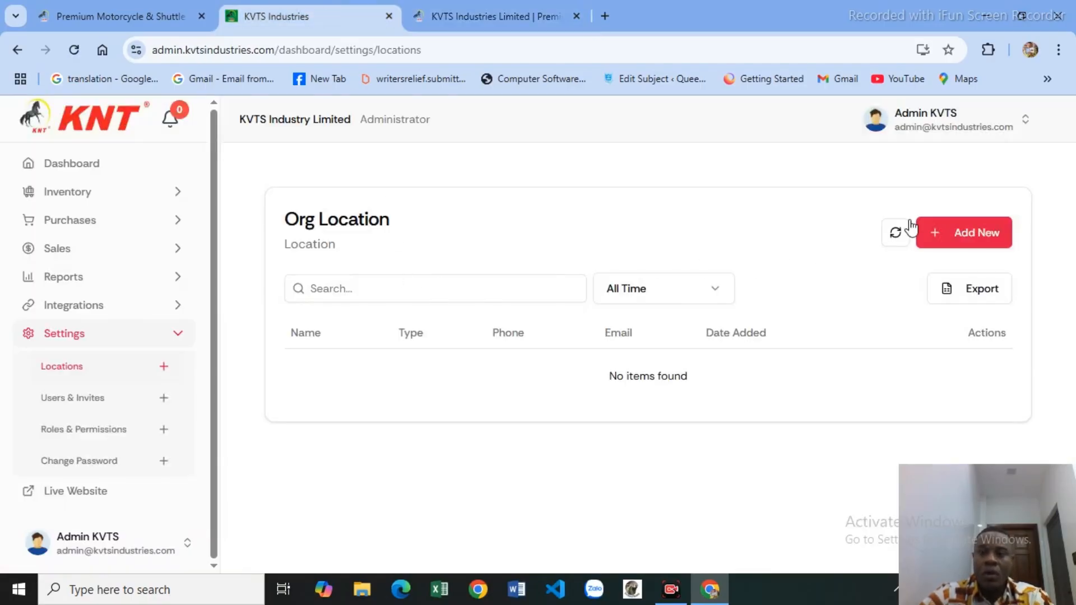
Step: In a new location form, paste the company address, e-mail and phone copied from the website
click(943, 232)
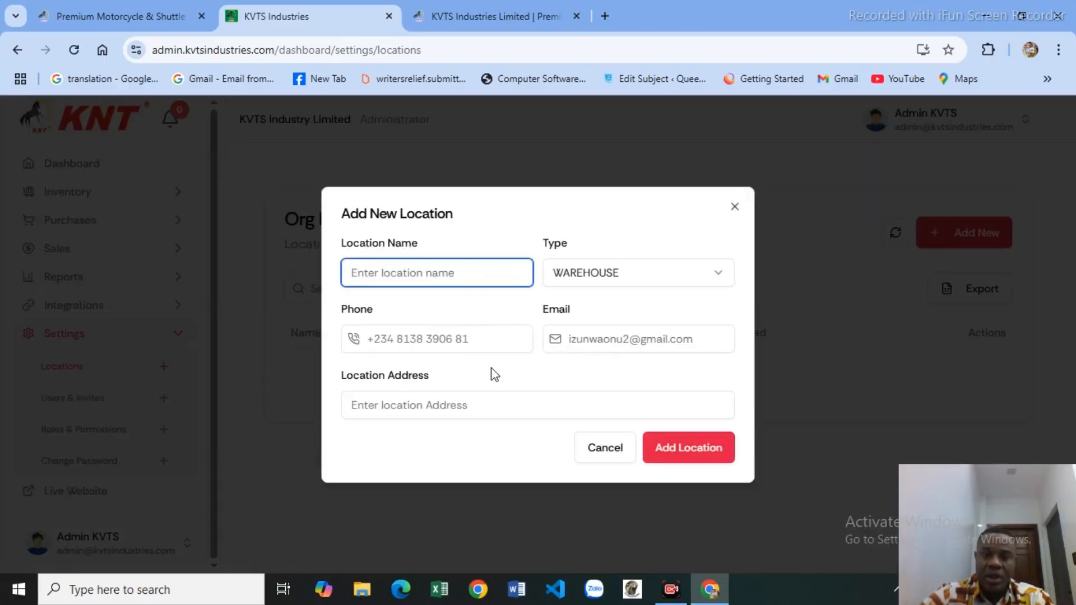
click(420, 401)
key(ctrl+v)
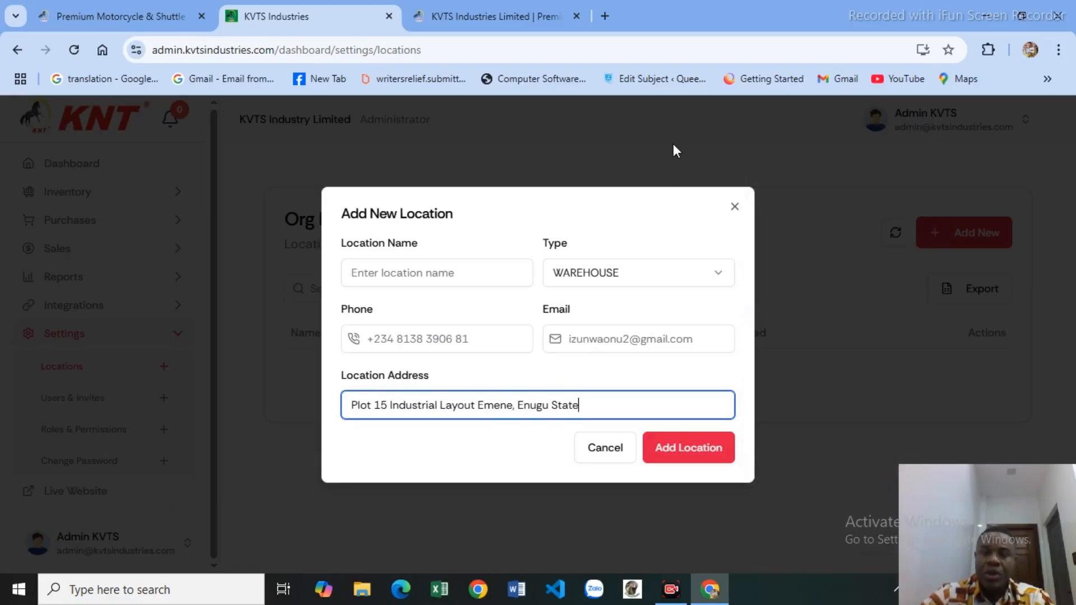
click(462, 15)
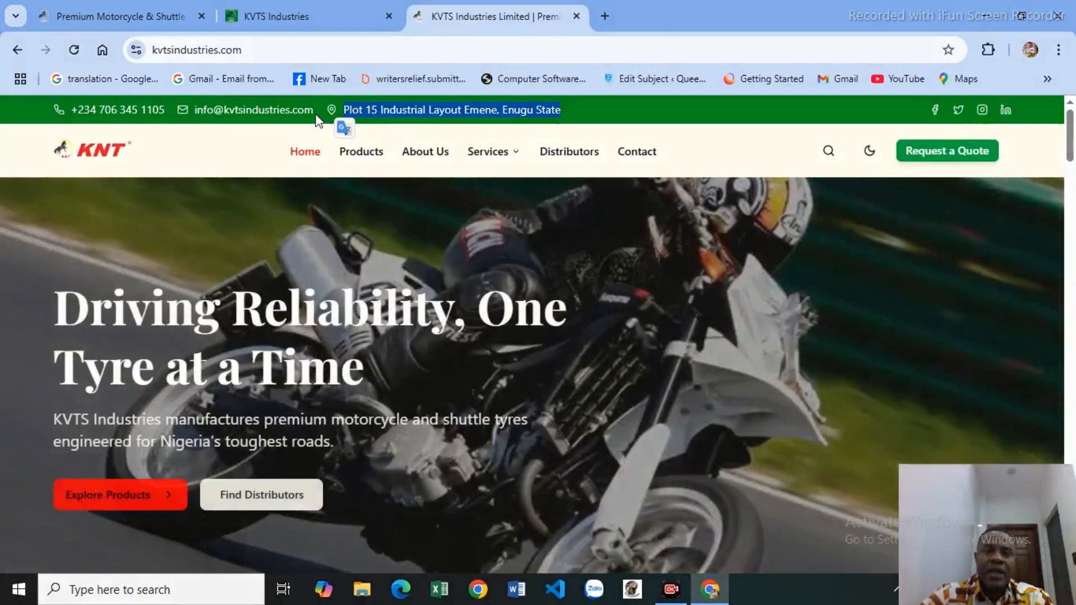
drag(313, 110, 190, 100)
key(ctrl+c)
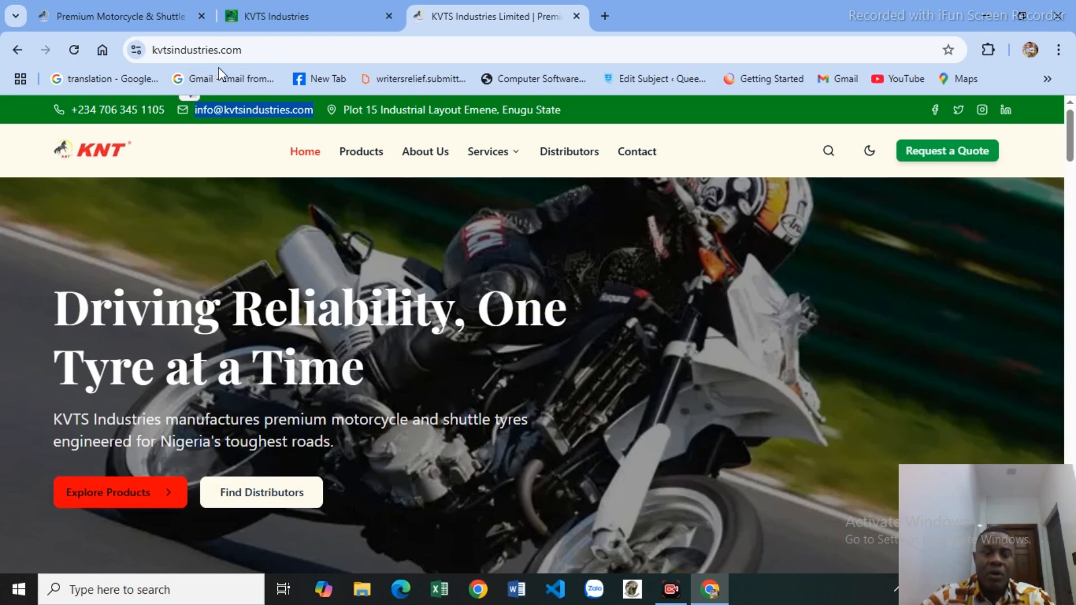
click(261, 16)
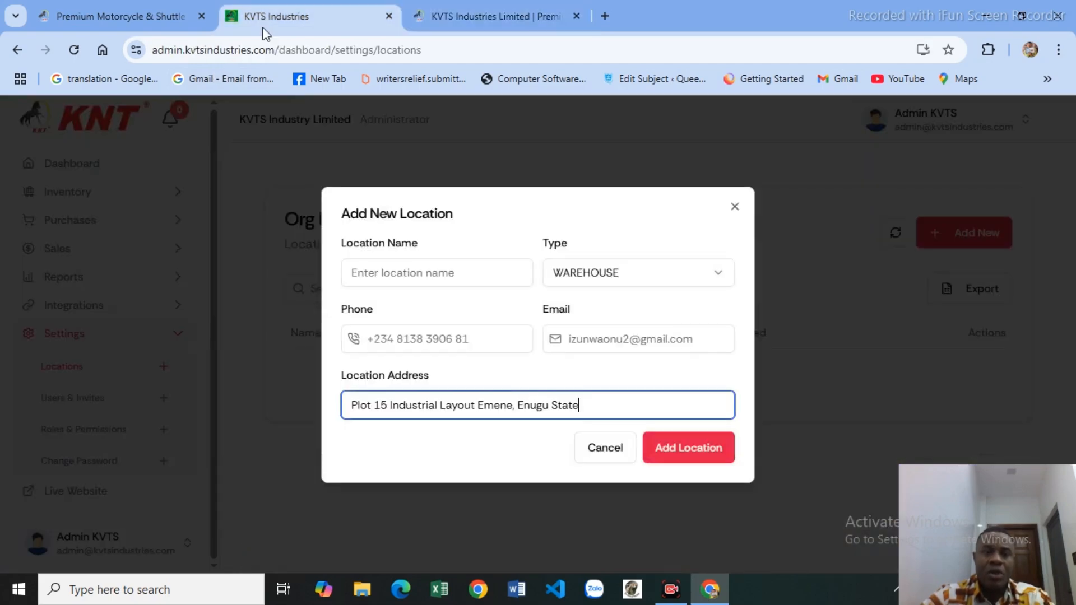
click(579, 334)
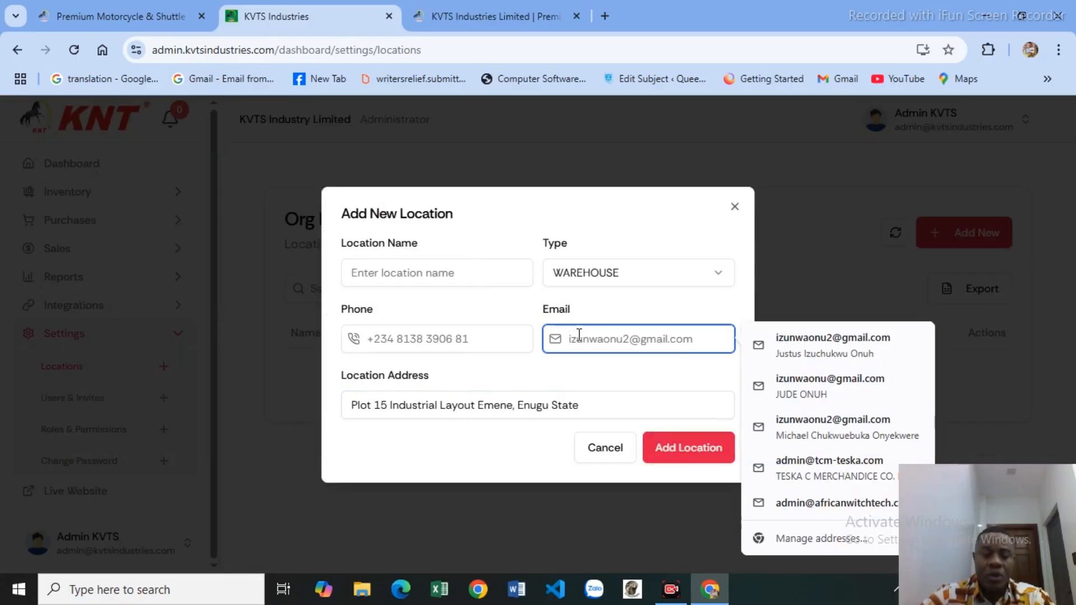
key(ctrl+v)
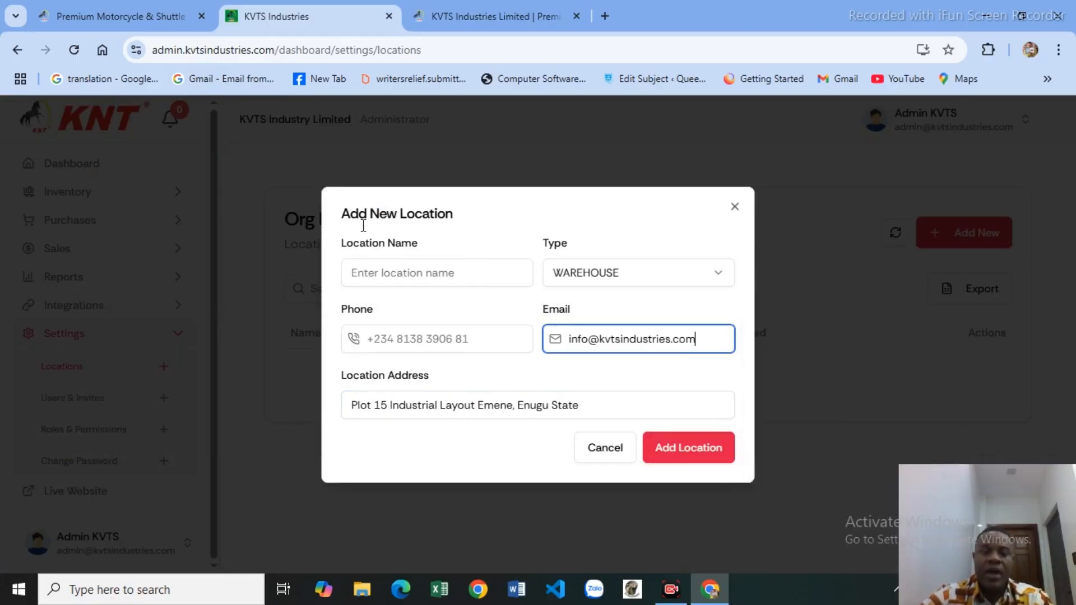
click(455, 12)
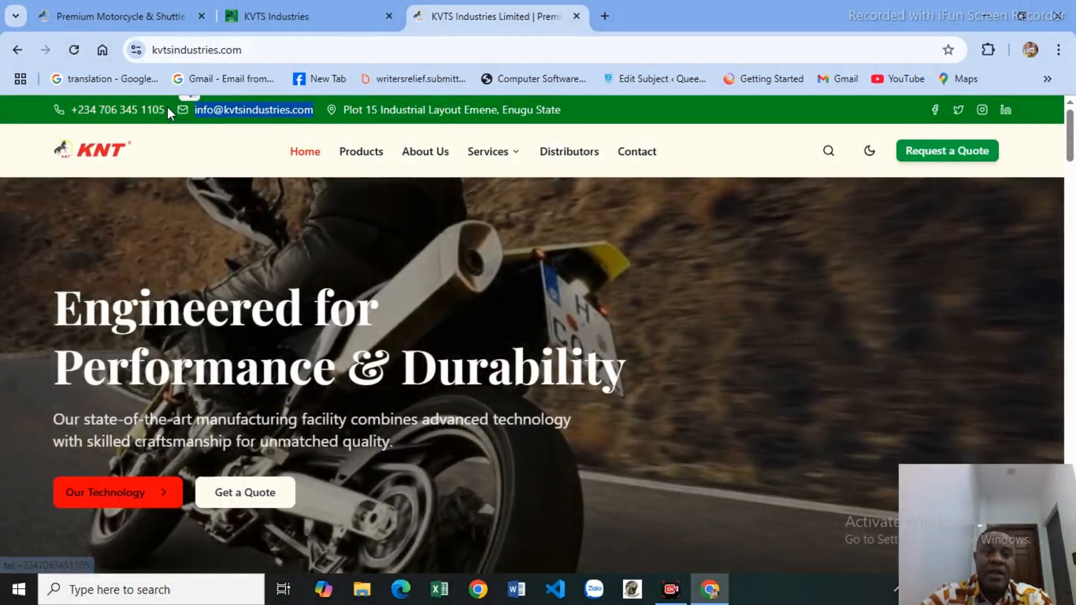
drag(167, 110, 81, 111)
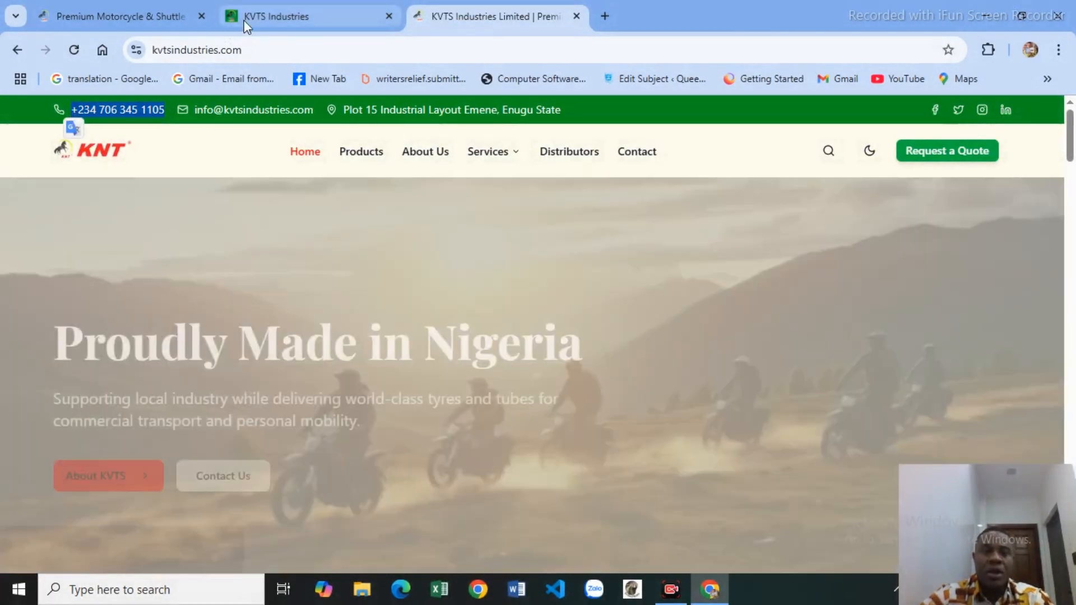
click(270, 17)
click(382, 329)
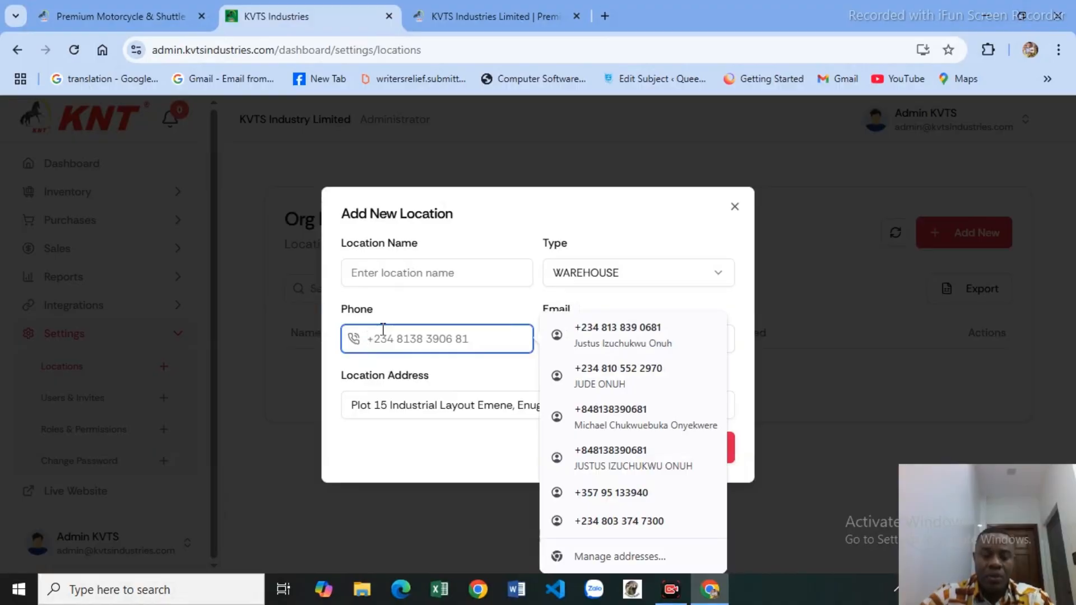
key(ctrl+v)
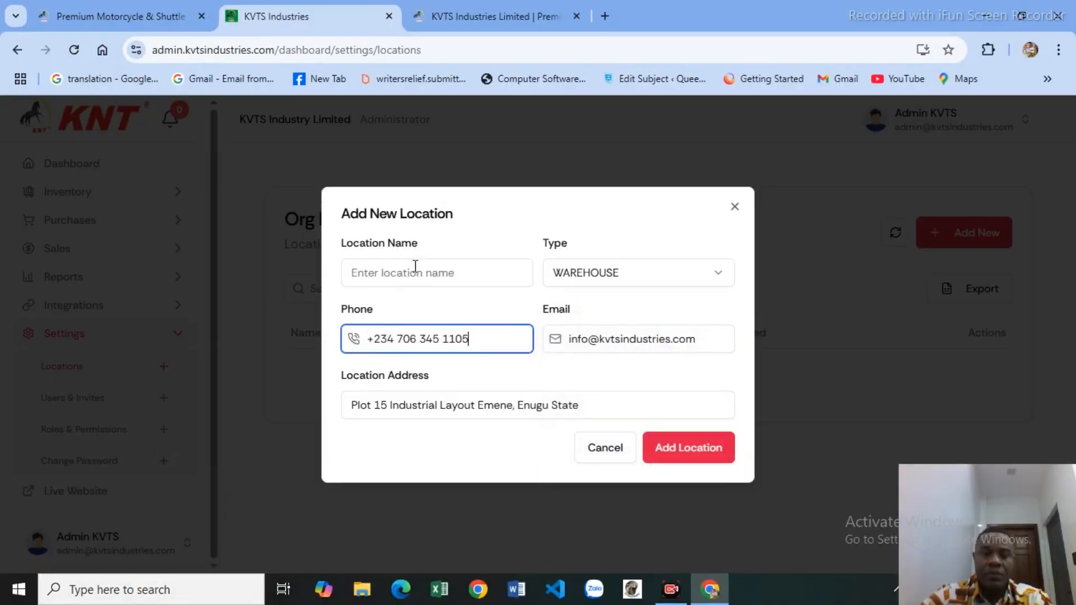
Step: Name the location KVTS Industry Limited, keep type WAREHOUSE, and save it
click(465, 17)
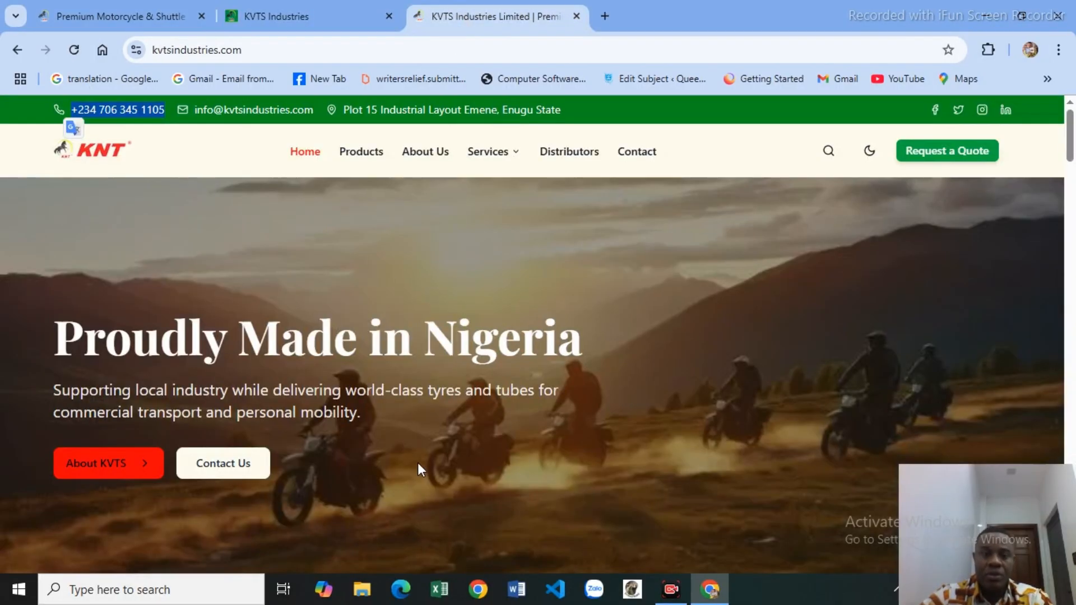
scroll(418, 468, down, 20)
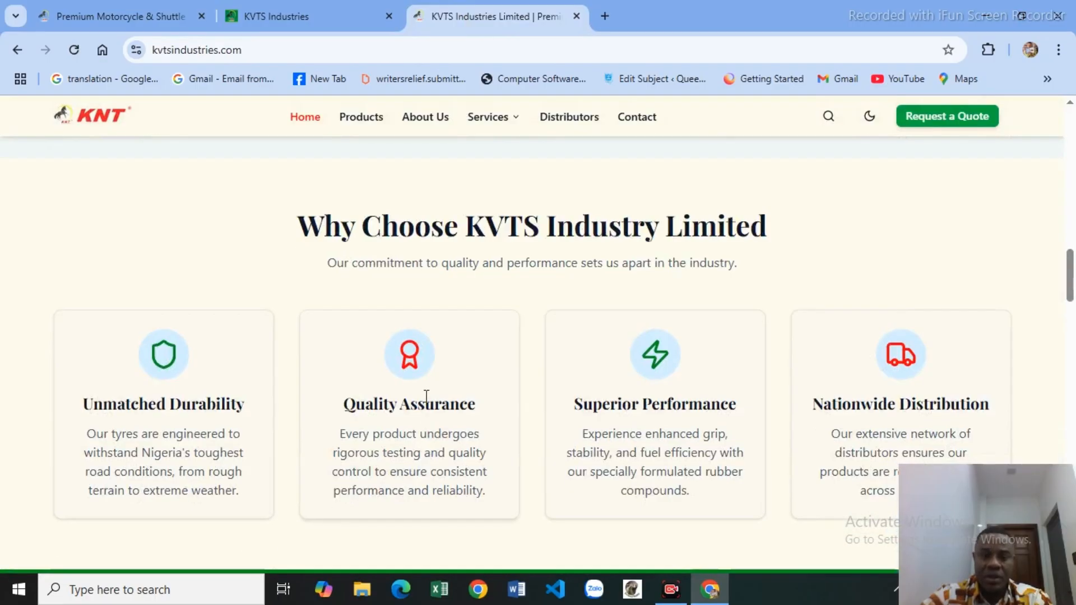
drag(459, 222, 771, 227)
key(ctrl+c)
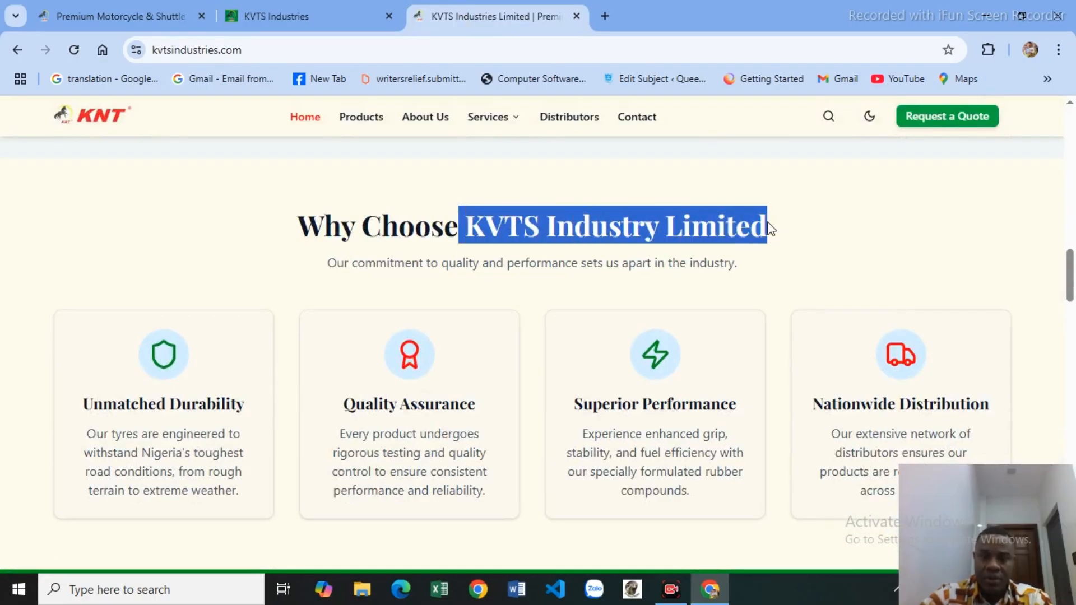
click(275, 16)
click(408, 270)
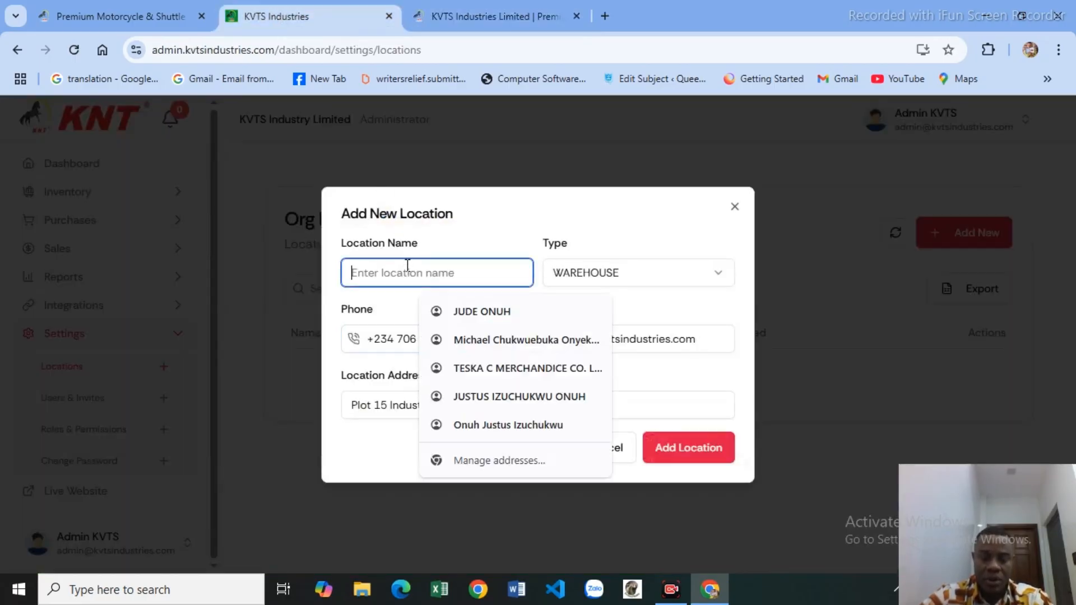
key(ctrl+v)
click(592, 285)
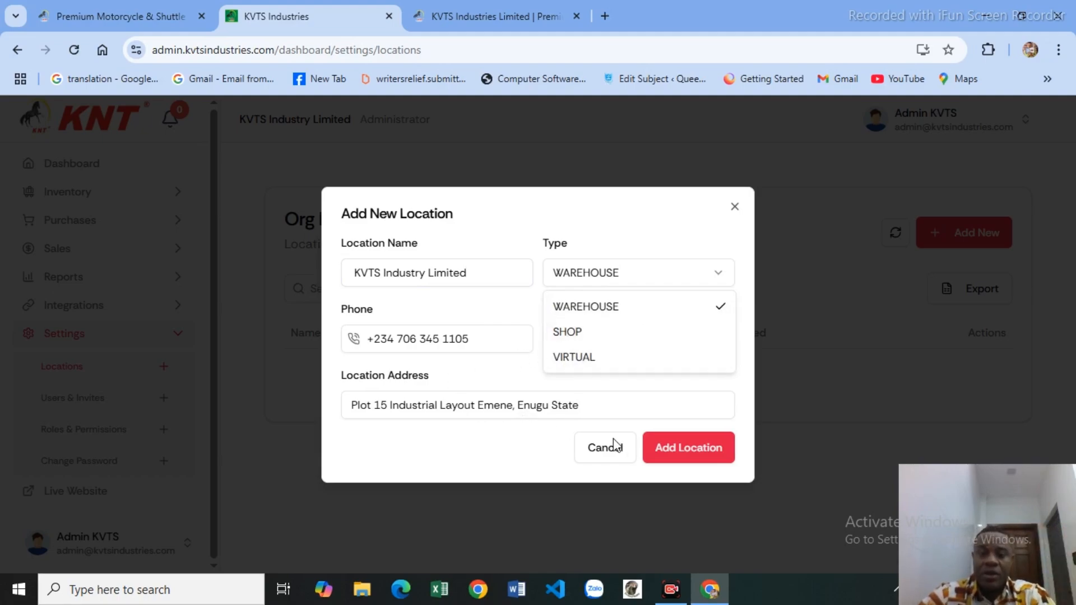
click(681, 460)
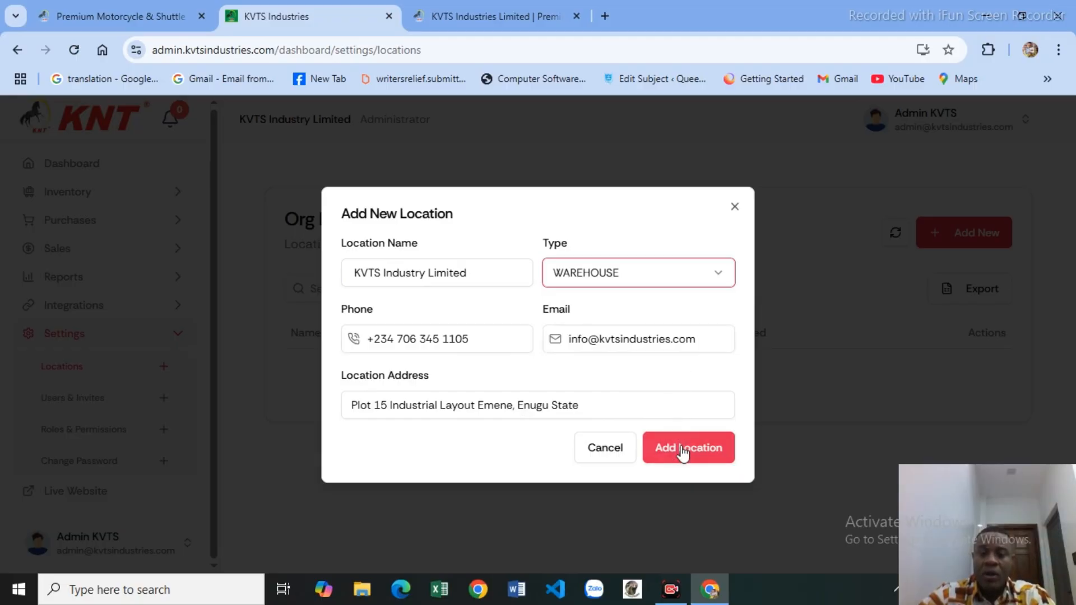
click(683, 449)
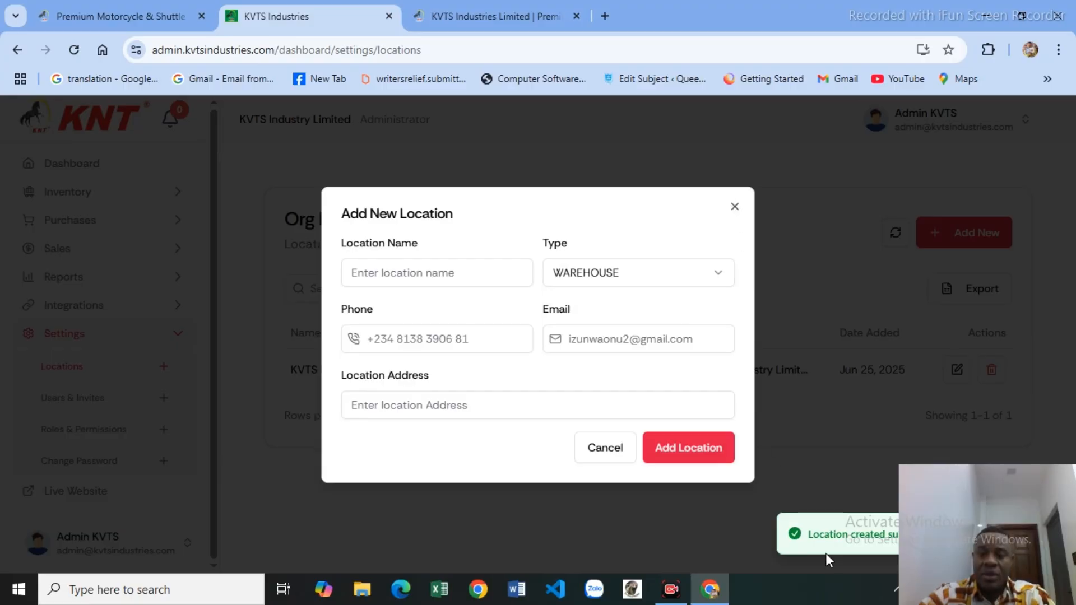
click(734, 207)
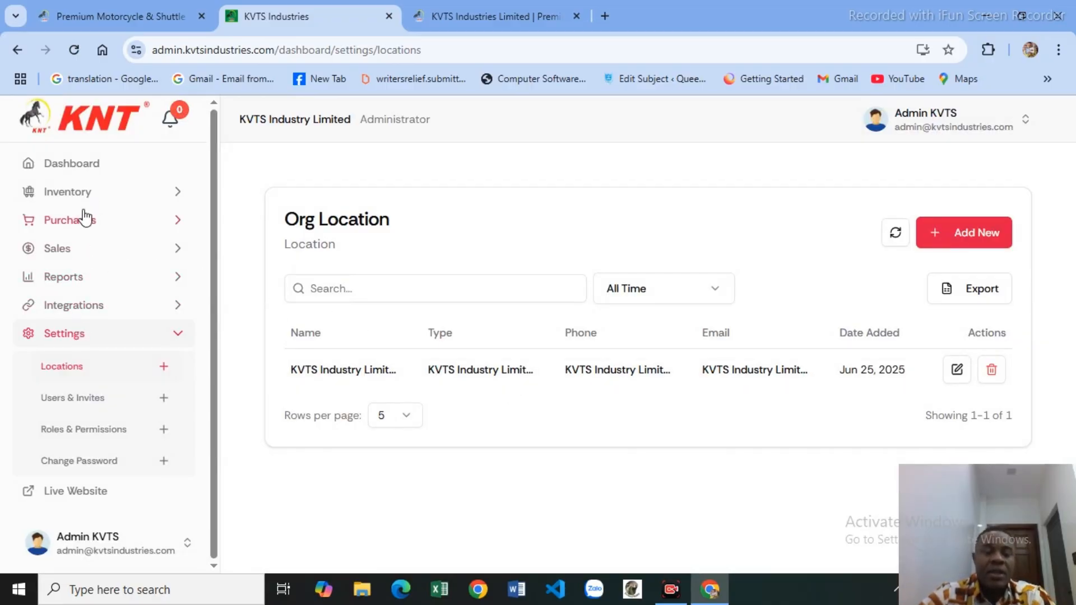
Step: Expand Inventory in the sidebar and go to the Categories page
click(74, 196)
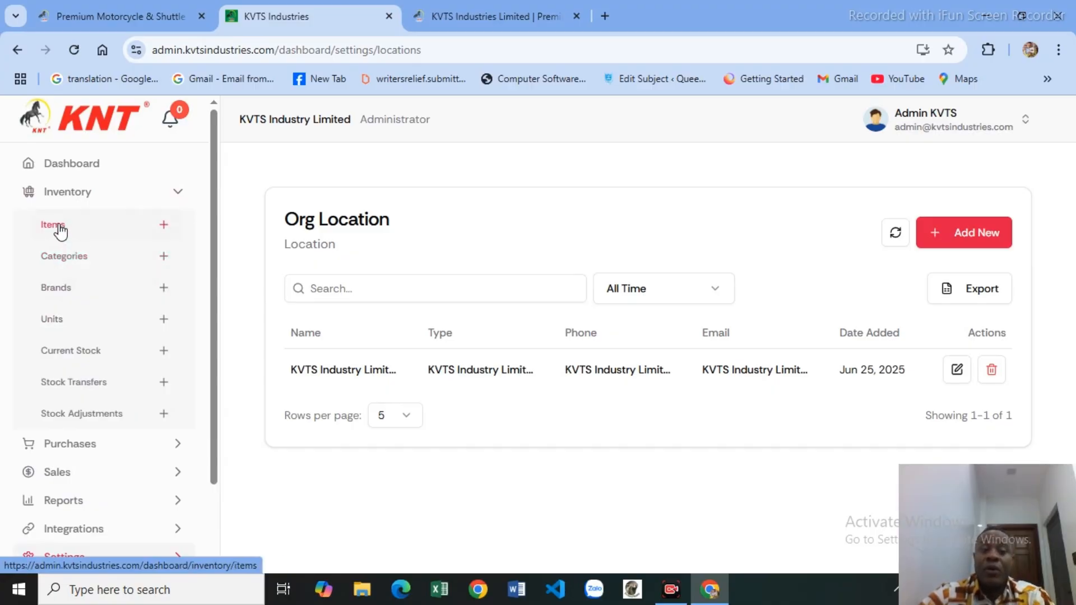
click(77, 201)
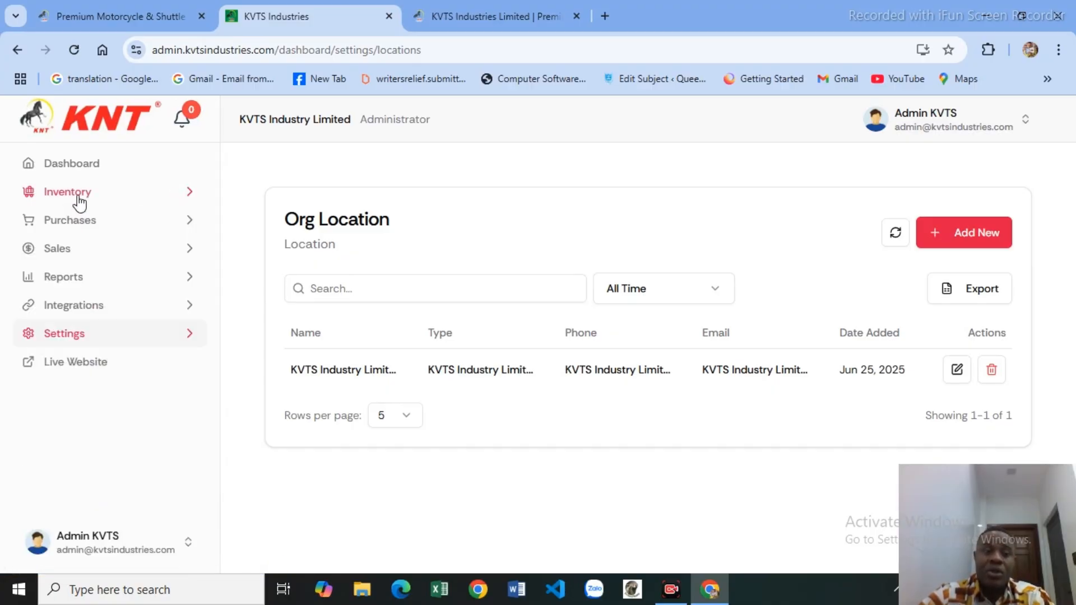
click(79, 227)
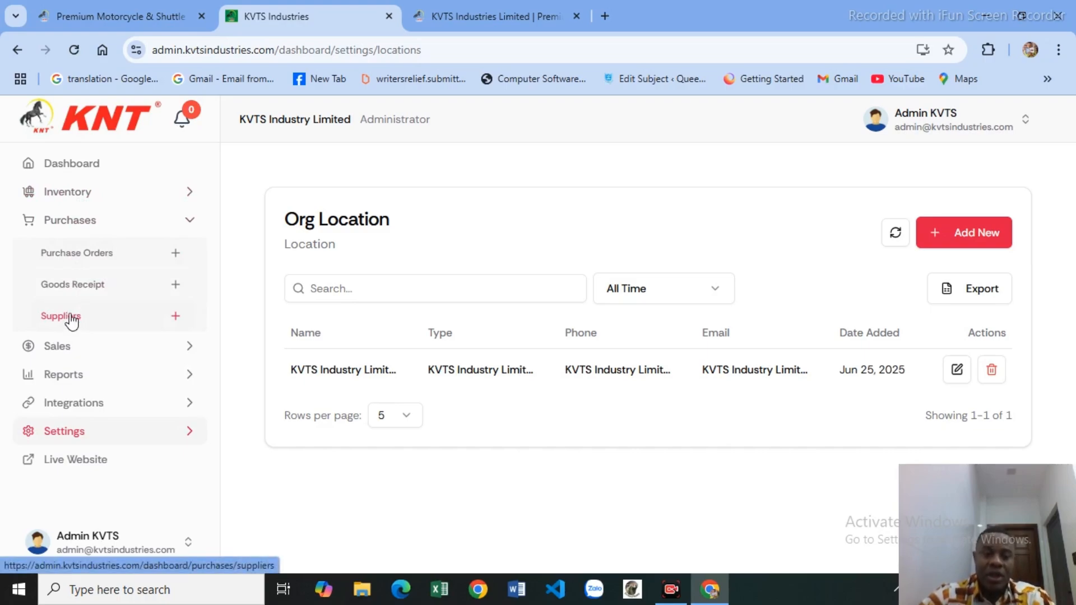
click(59, 193)
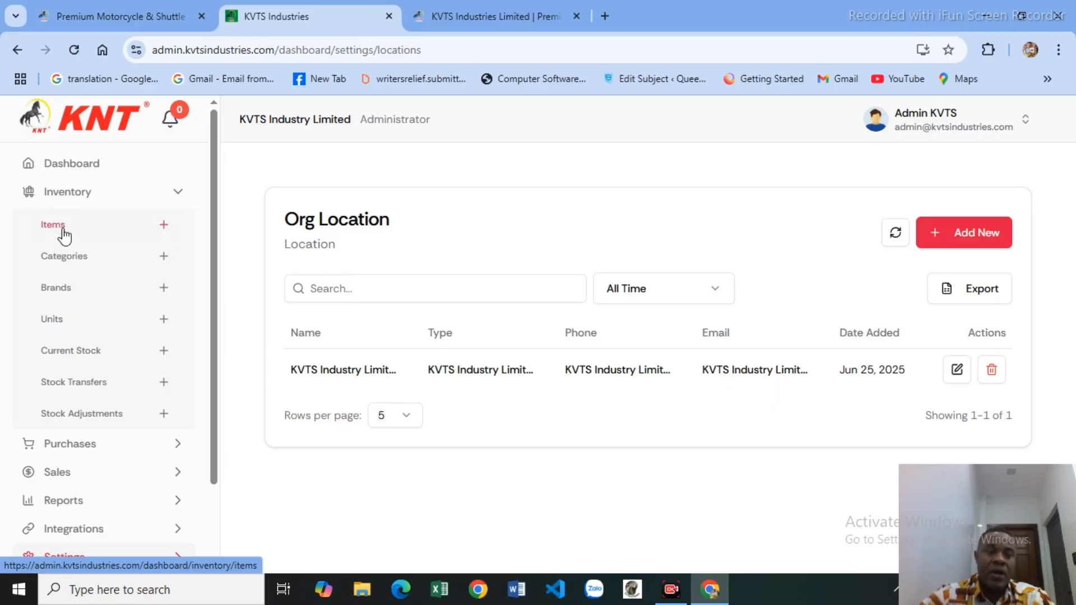
click(66, 268)
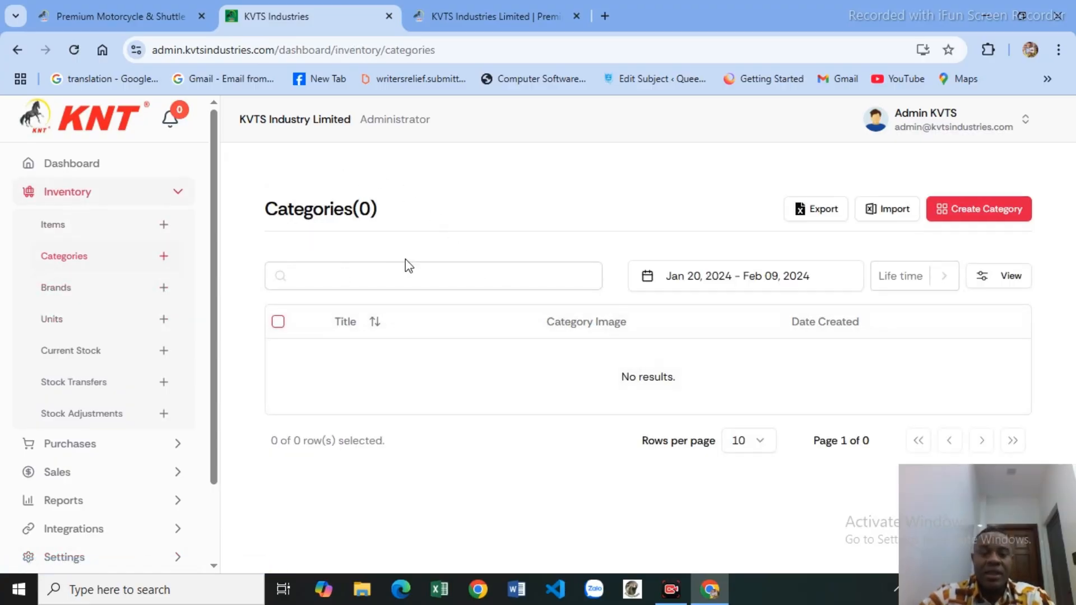
click(498, 17)
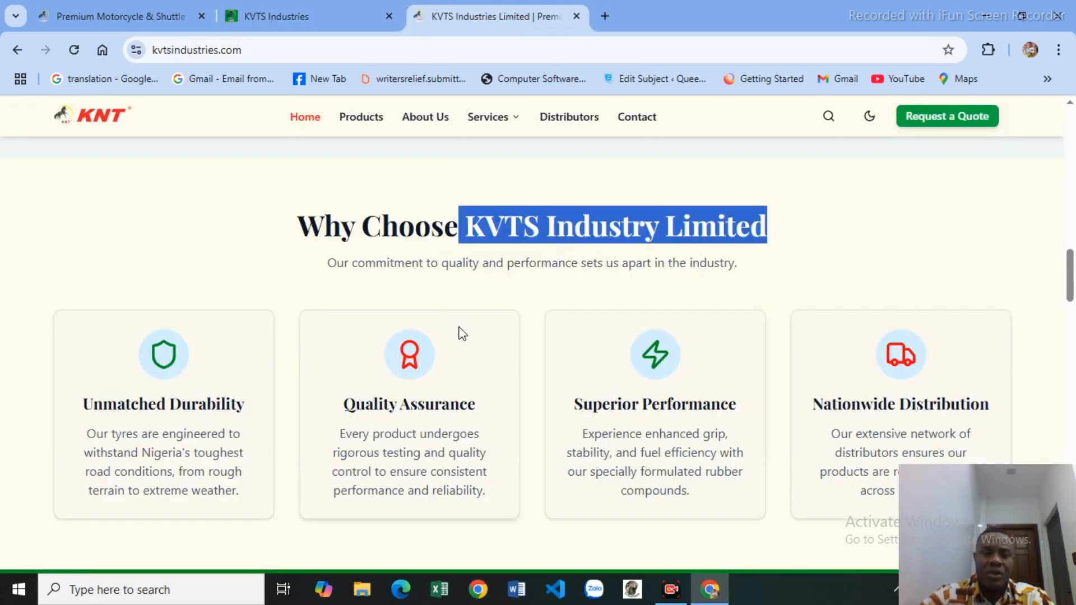
scroll(462, 338, down, 15)
scroll(470, 295, up, 5)
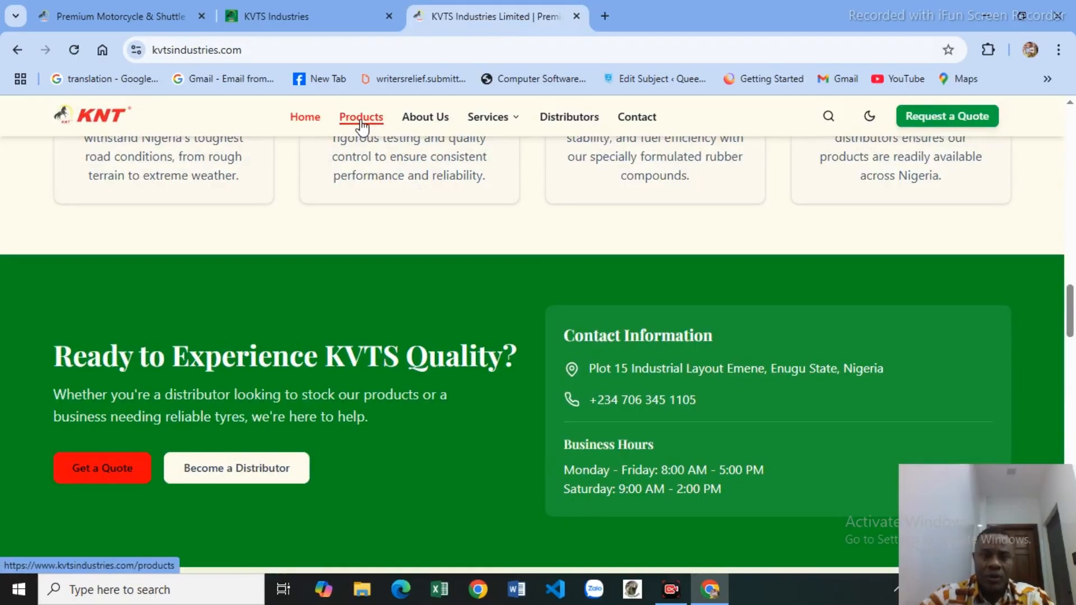
click(363, 124)
scroll(470, 340, down, 5)
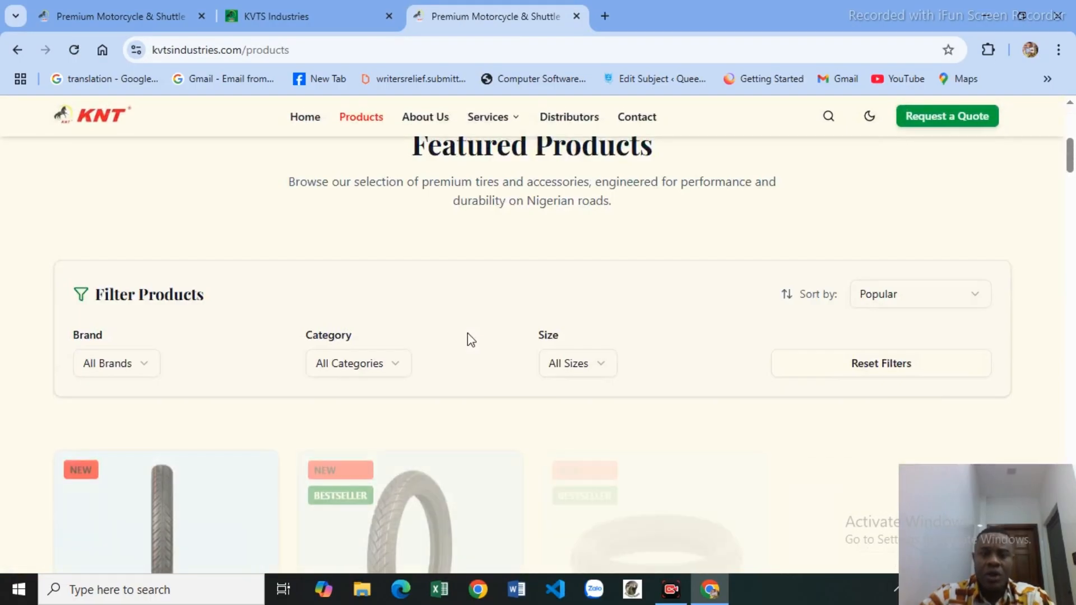
scroll(469, 342, down, 6)
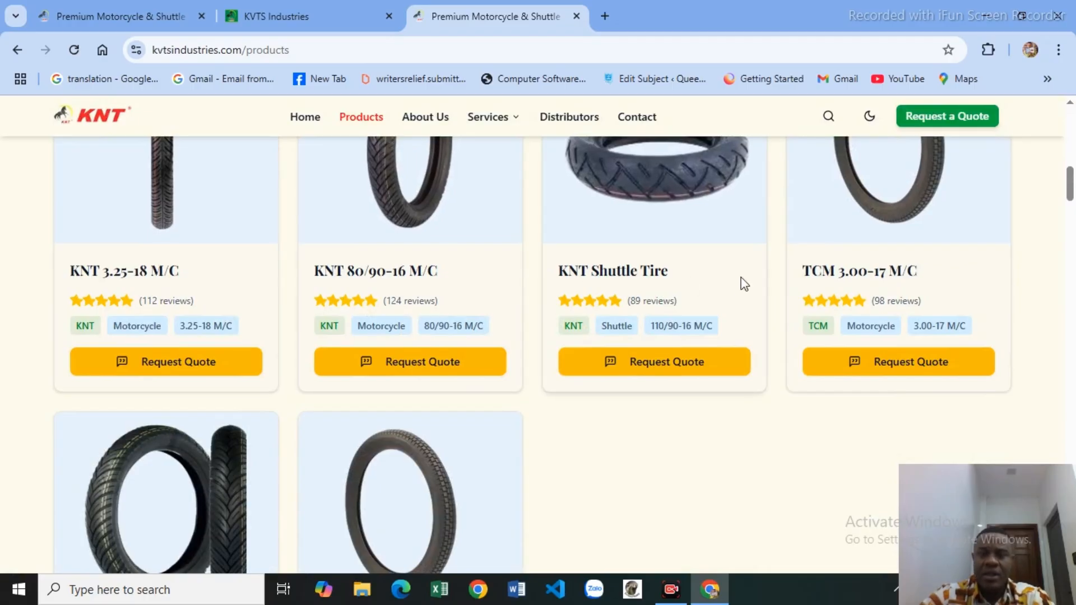
scroll(634, 343, down, 4)
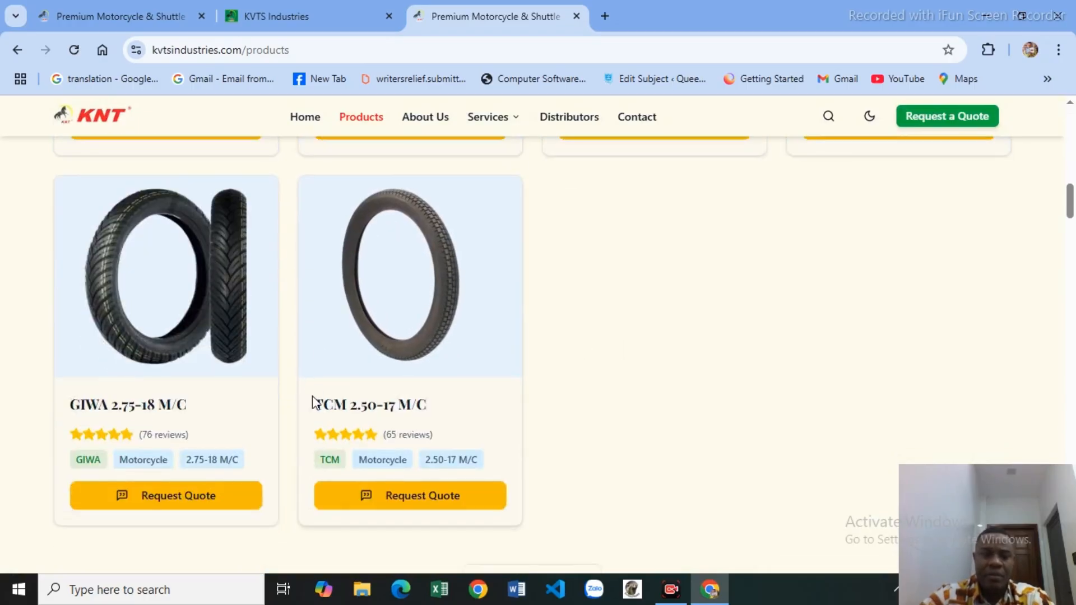
scroll(163, 281, up, 3)
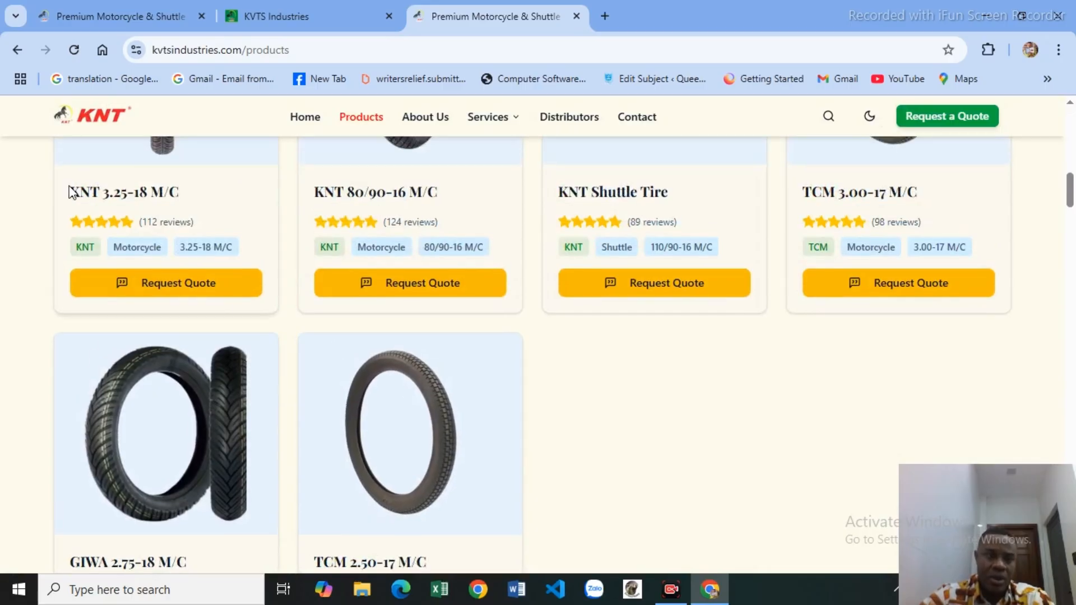
drag(71, 192, 103, 192)
key(ctrl+c)
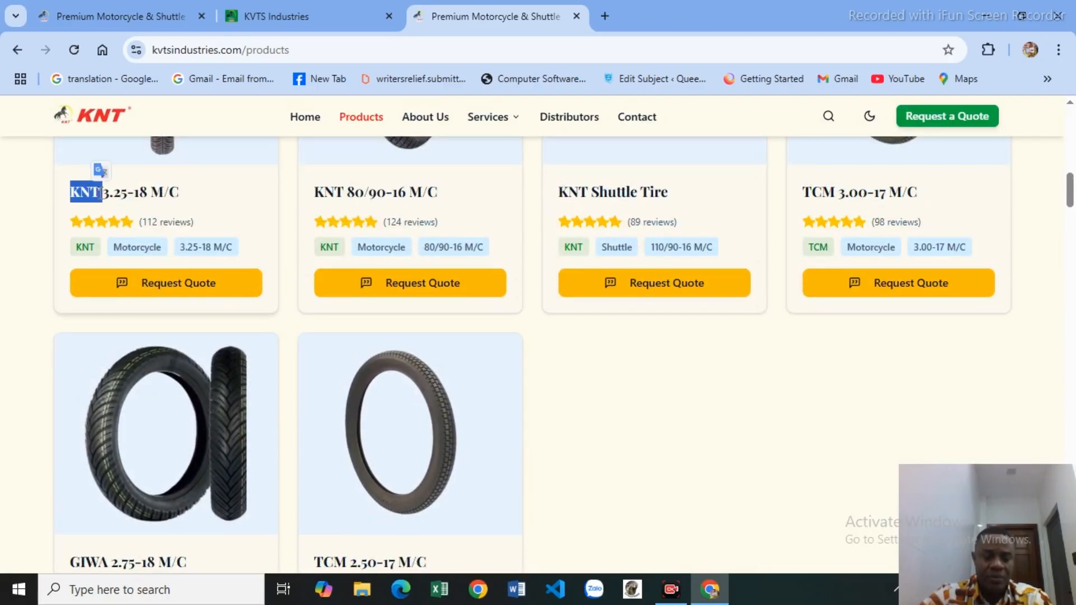
Step: Create category KNT with description KNT
click(288, 16)
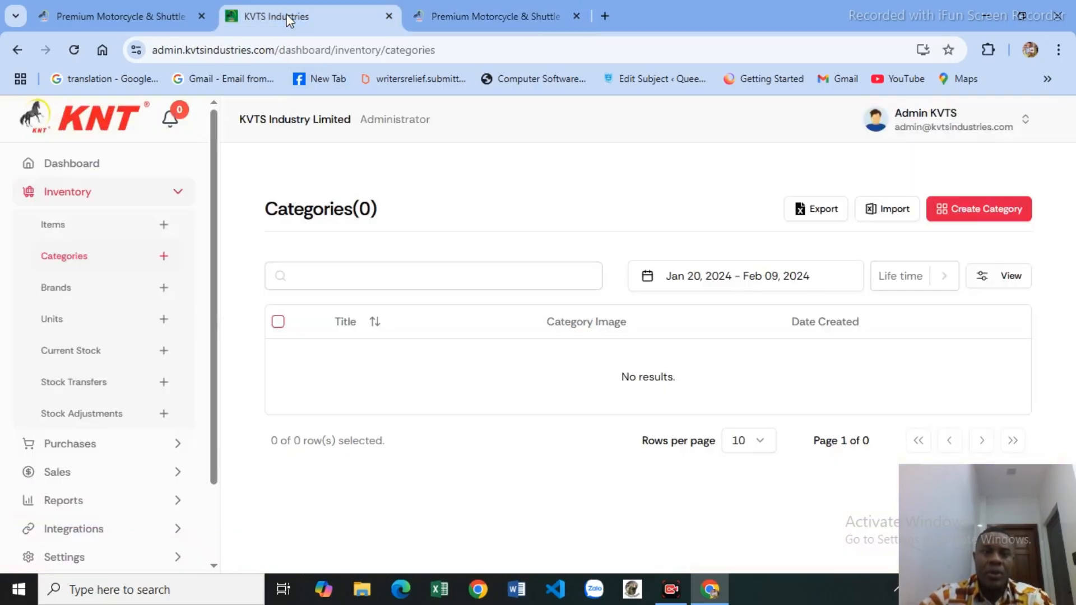
click(964, 214)
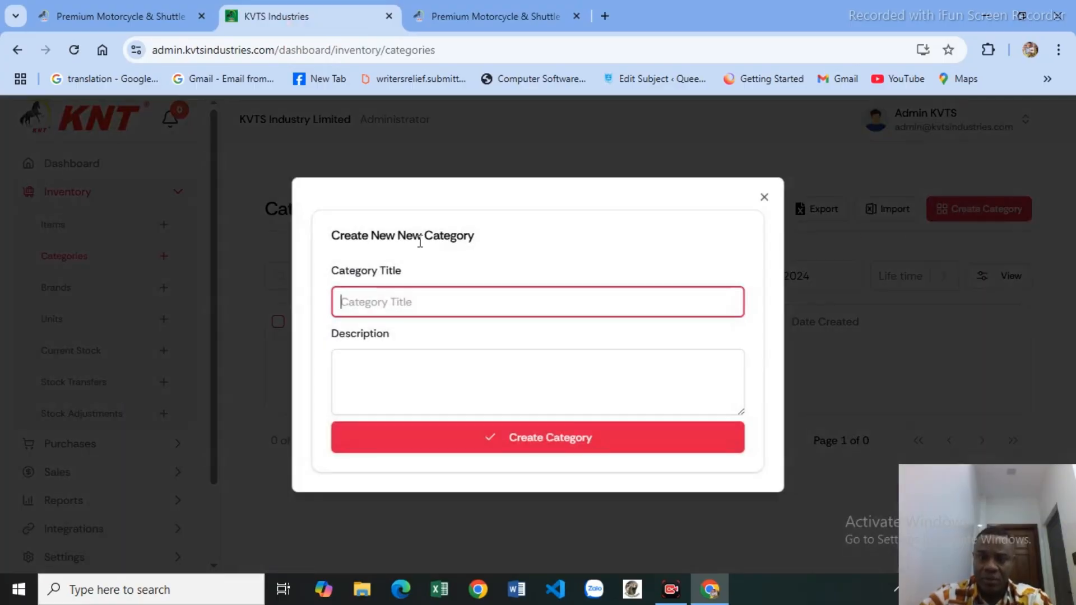
key(ctrl+v)
click(359, 352)
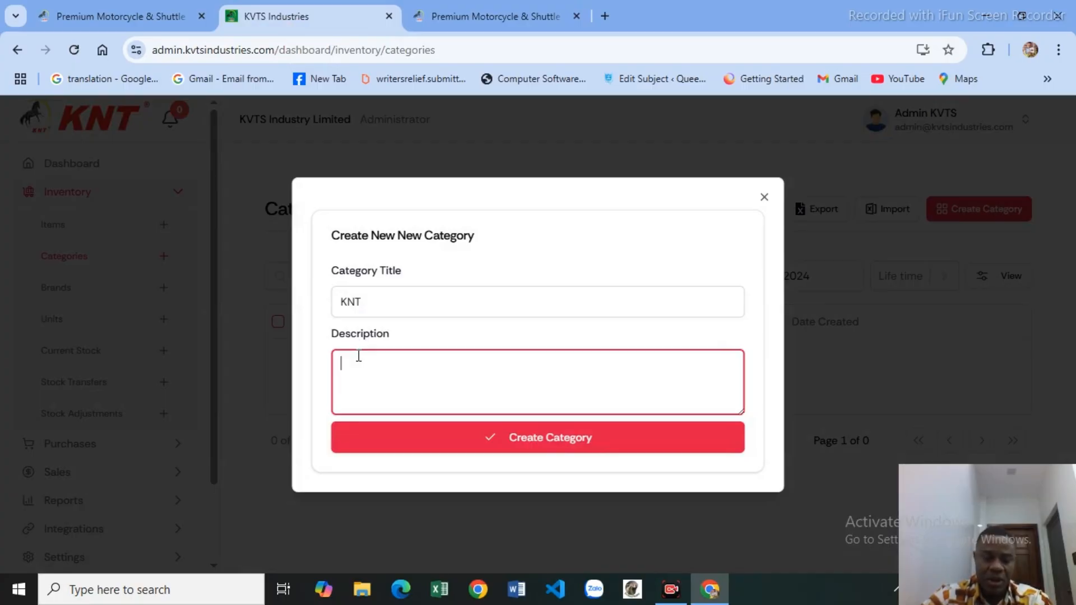
key(ctrl+v)
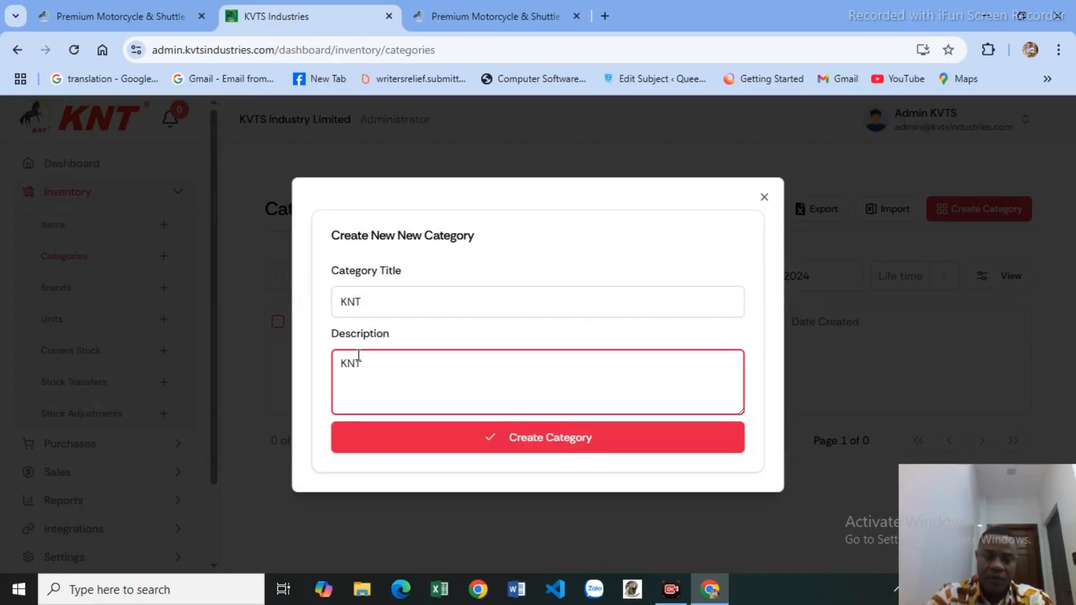
click(439, 446)
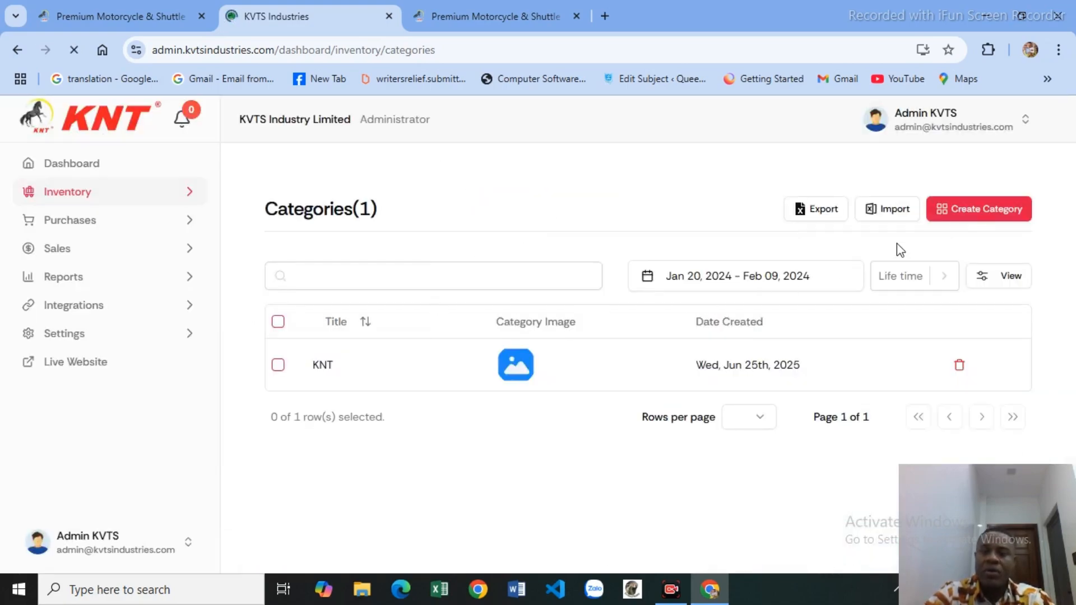
Step: Copy the TCM brand from the products page and create category TCM with description TCM
click(965, 216)
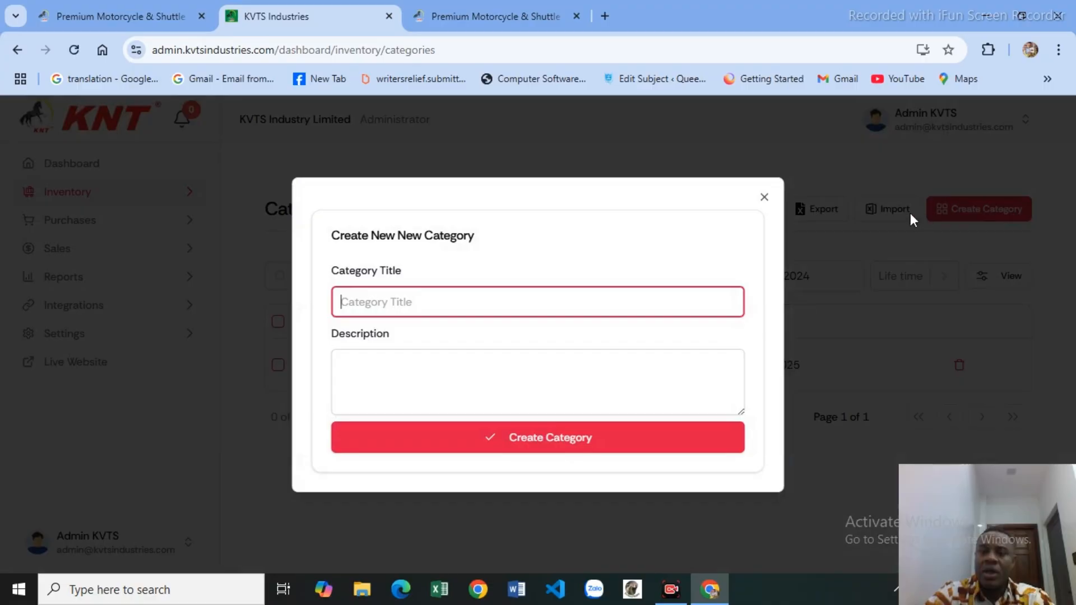
click(542, 21)
scroll(183, 425, down, 2)
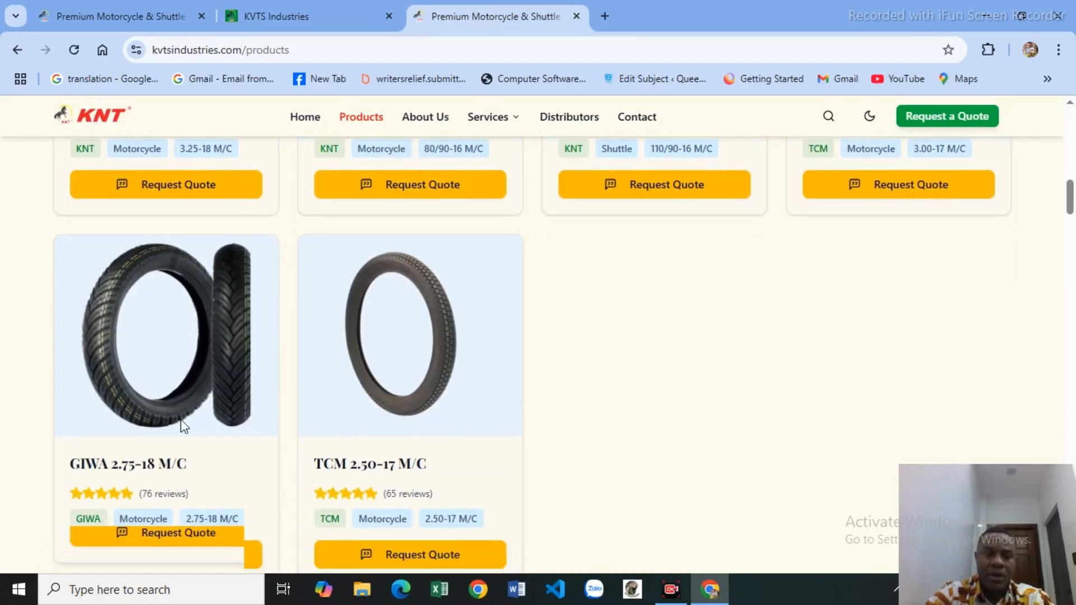
scroll(331, 356, up, 3)
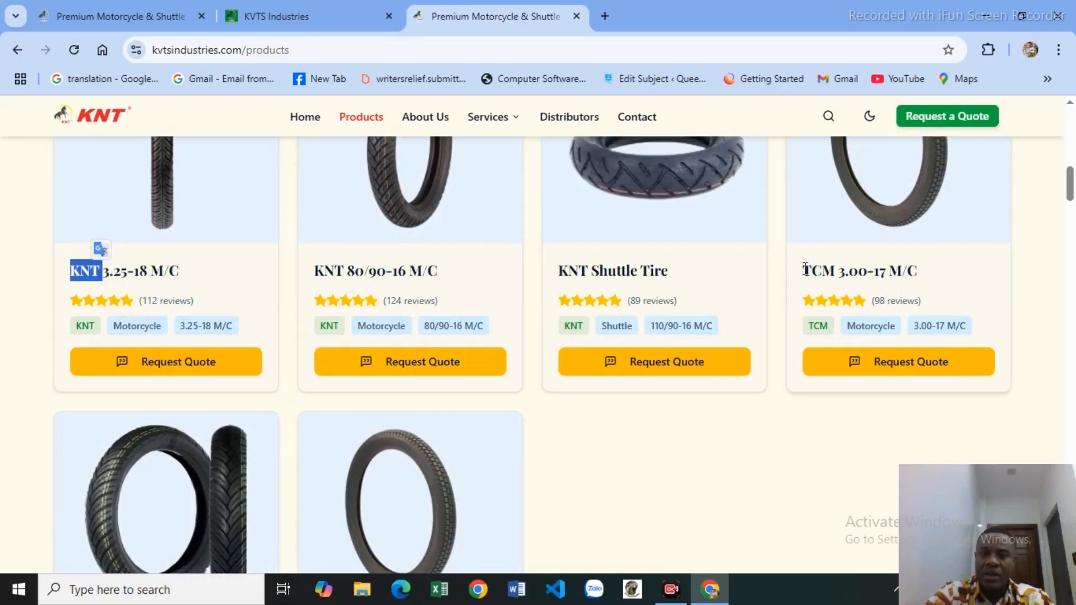
drag(805, 270, 829, 273)
key(ctrl+c)
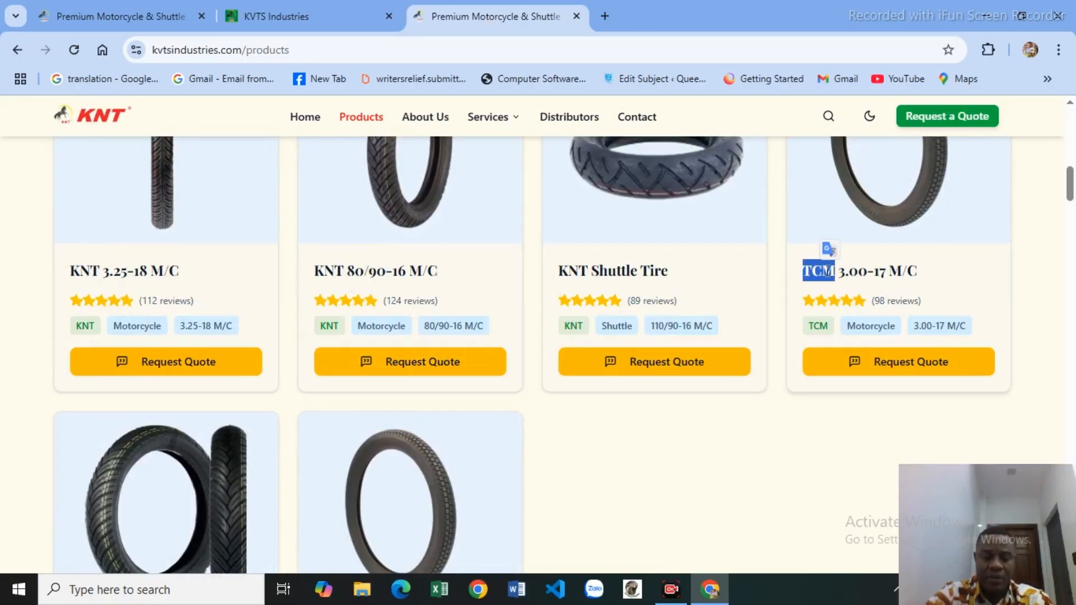
click(269, 15)
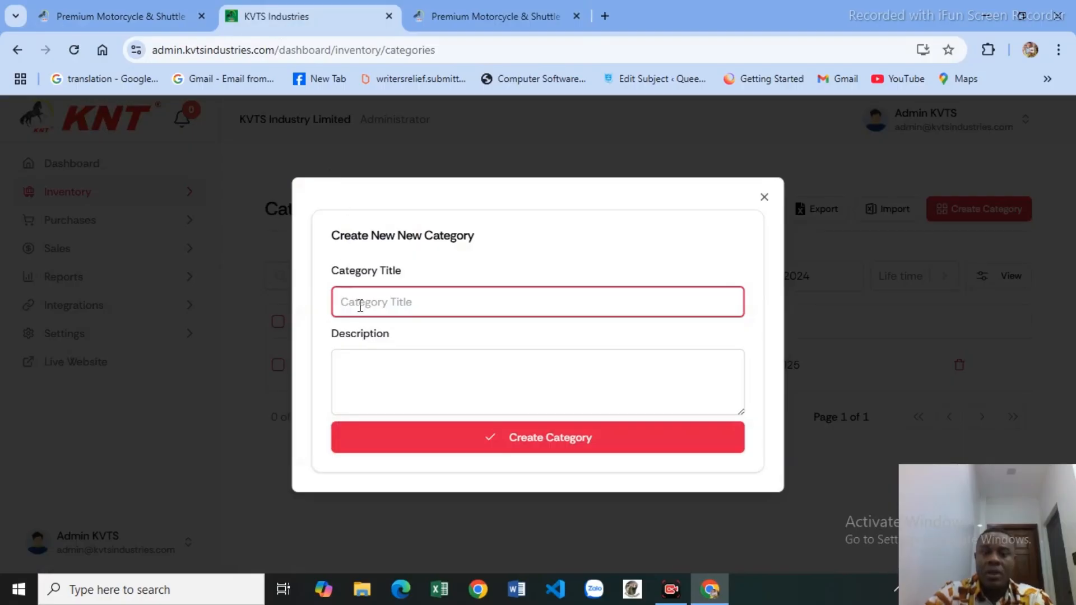
key(ctrl+v)
click(363, 359)
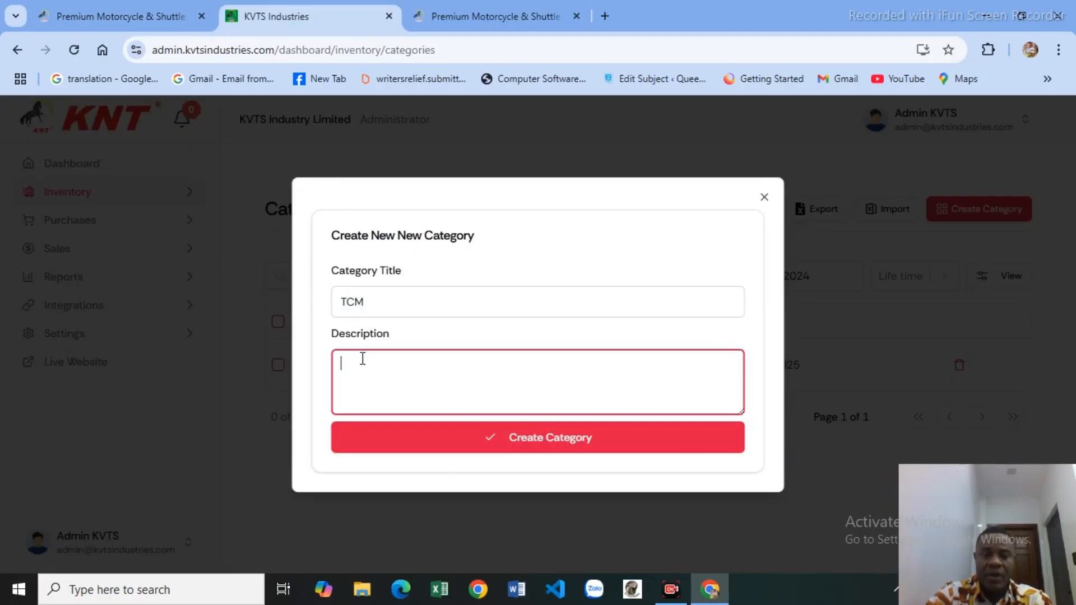
key(ctrl+v)
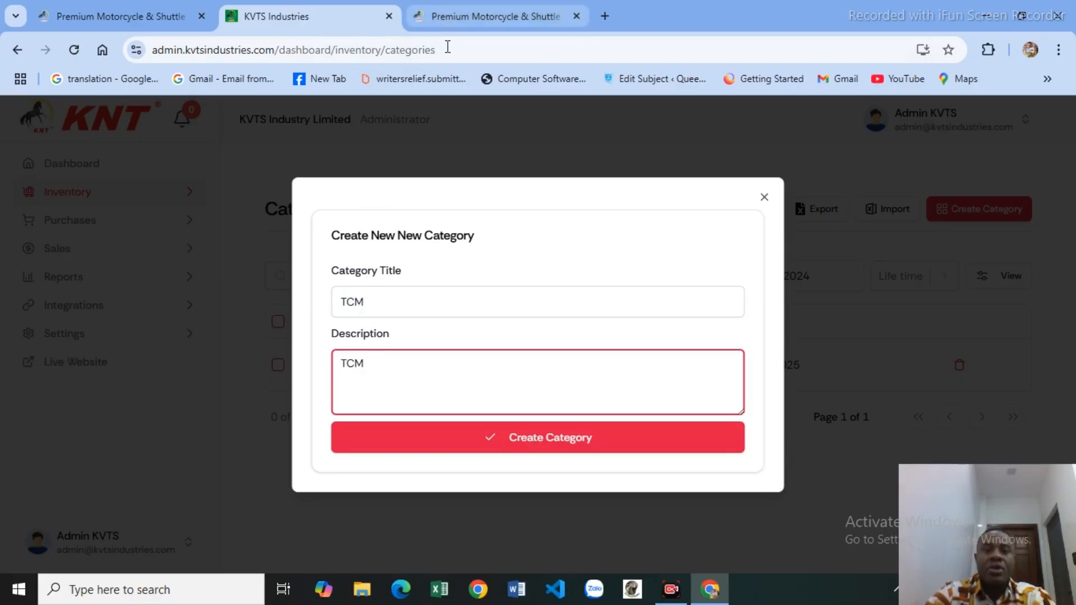
click(528, 443)
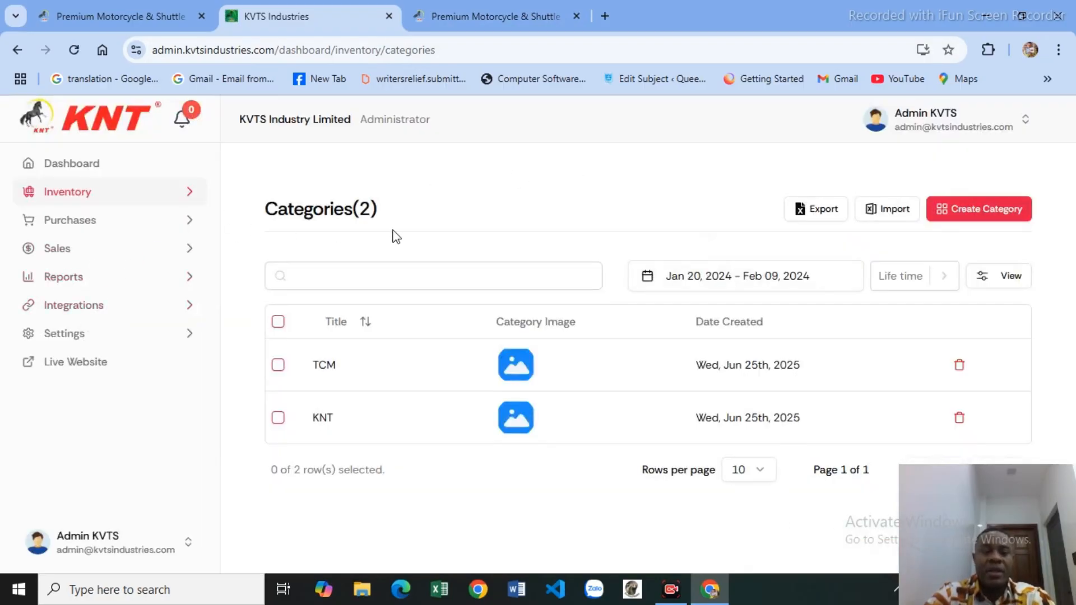
click(476, 17)
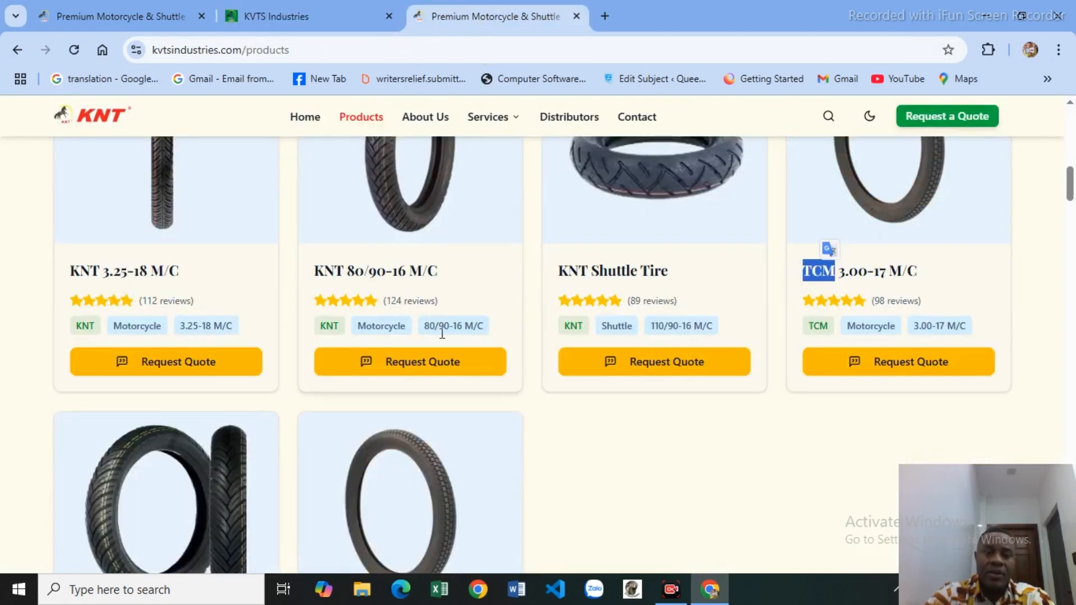
Step: Create category GIWA with description GIWA, taken from the products page
scroll(135, 432, down, 3)
drag(73, 476, 101, 474)
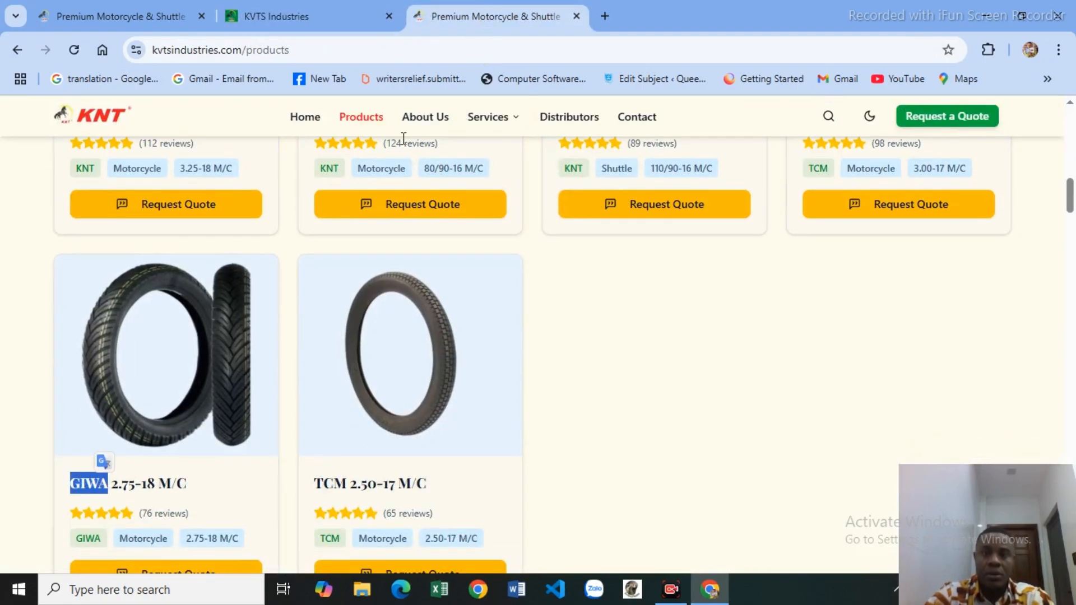
click(275, 12)
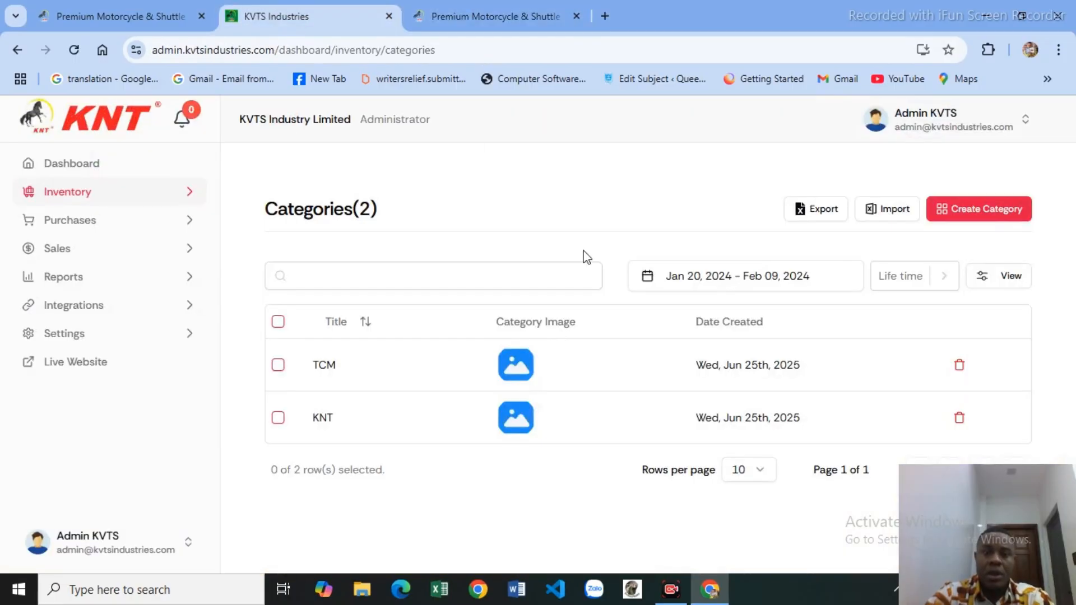
click(970, 208)
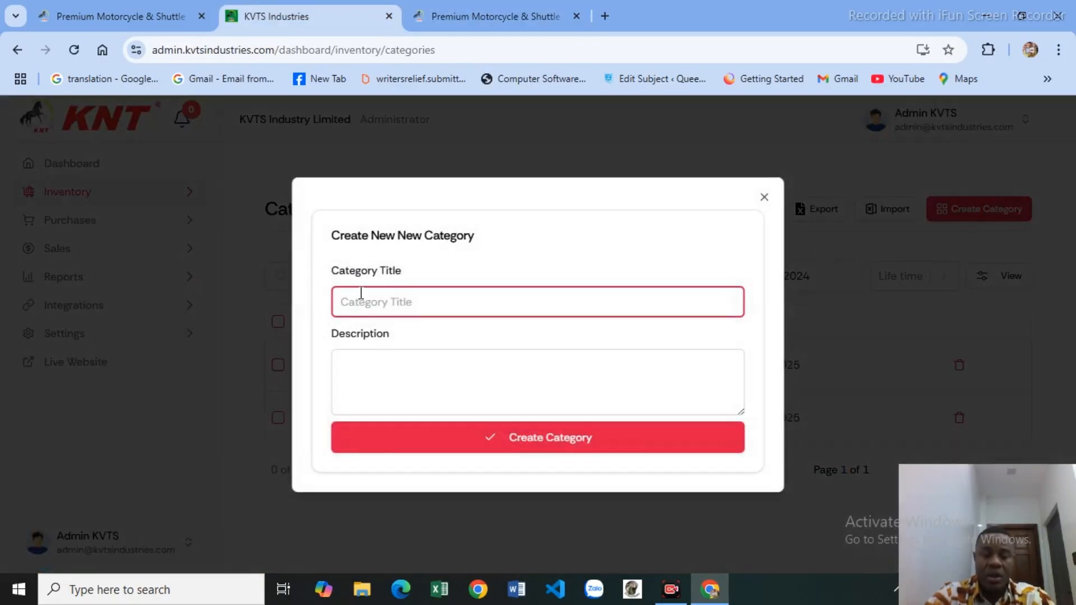
text(GIWA)
click(372, 358)
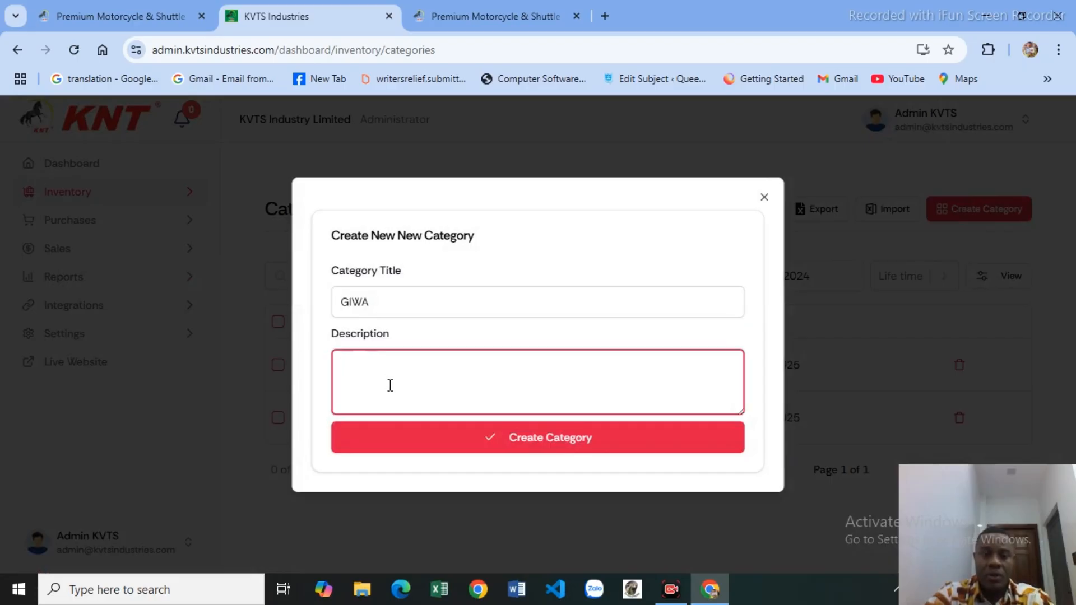
text(GIWA)
click(429, 449)
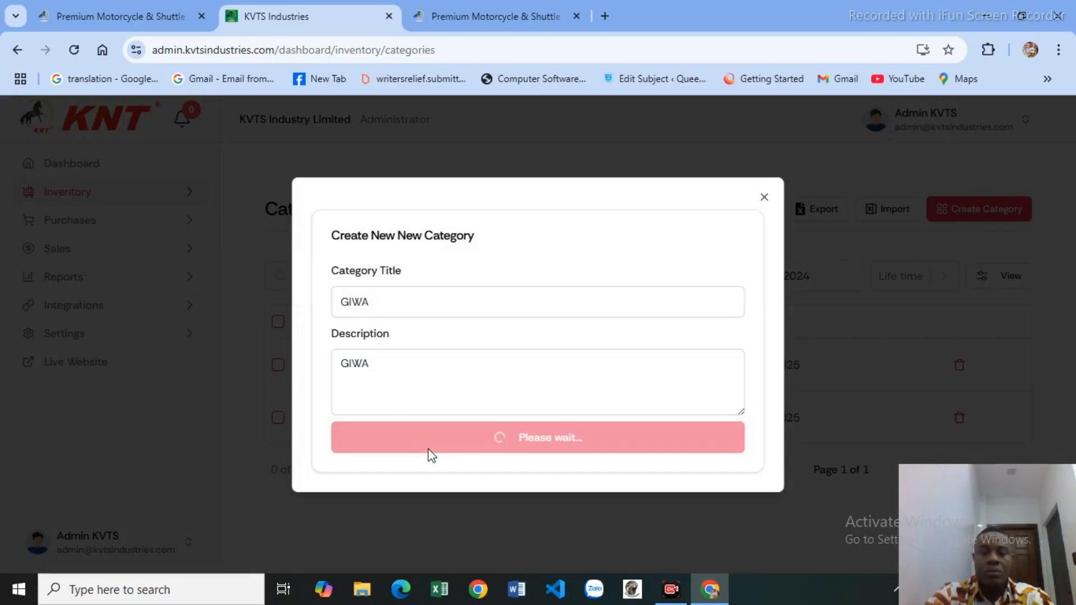
click(763, 199)
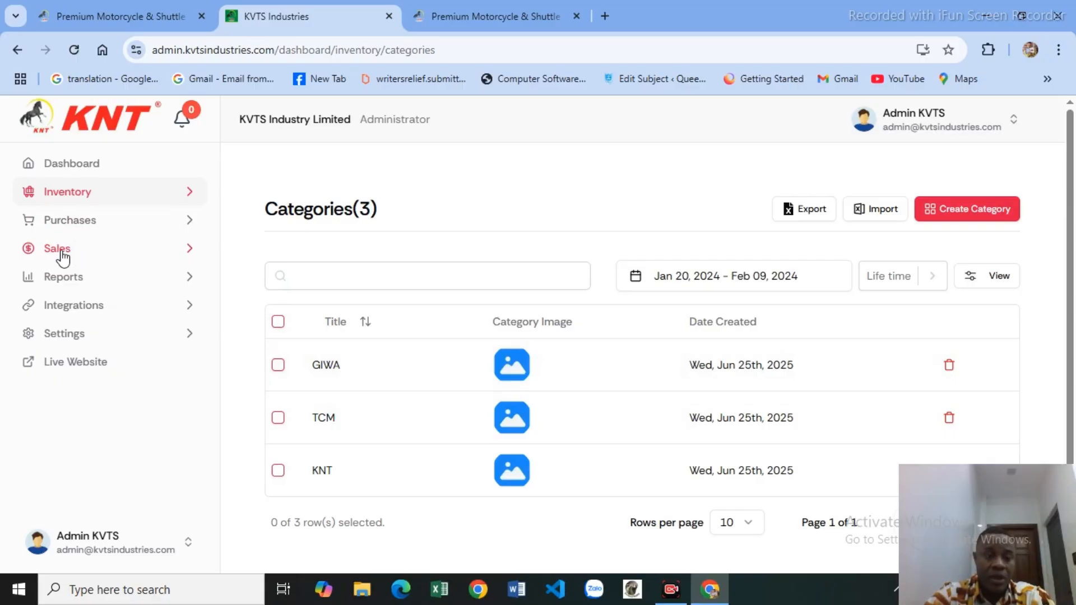
Step: Go to Inventory > Units in the sidebar
click(72, 194)
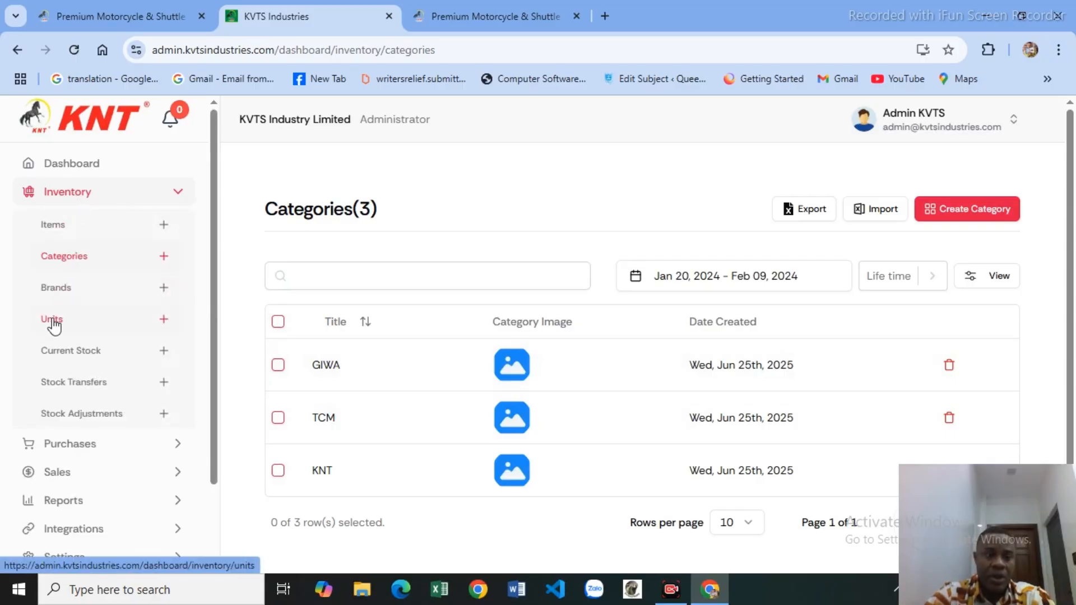
click(51, 319)
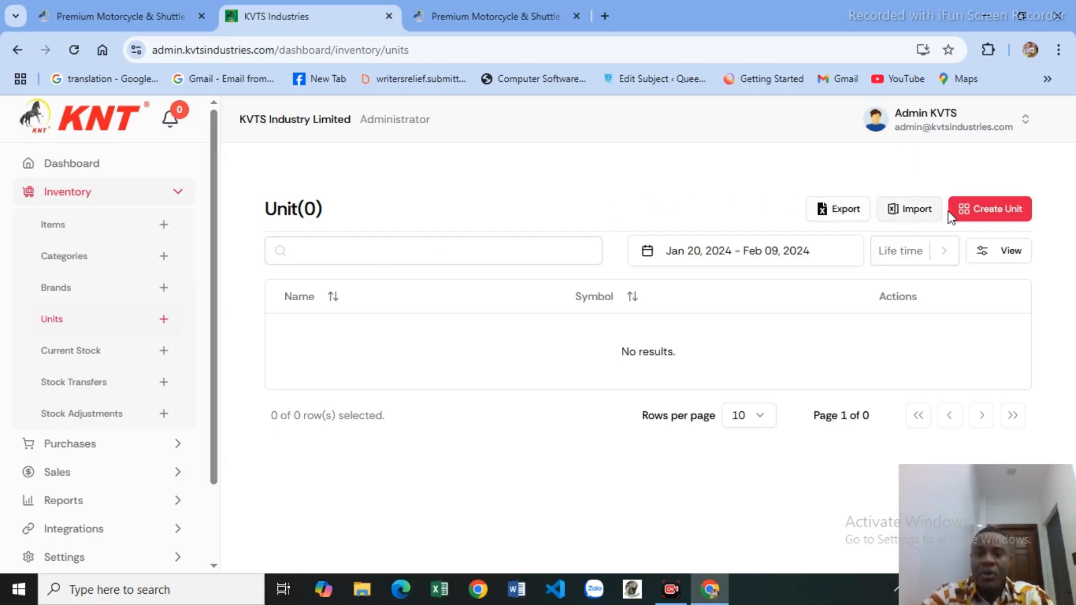
Step: Create unit Carton with symbol carton
click(982, 208)
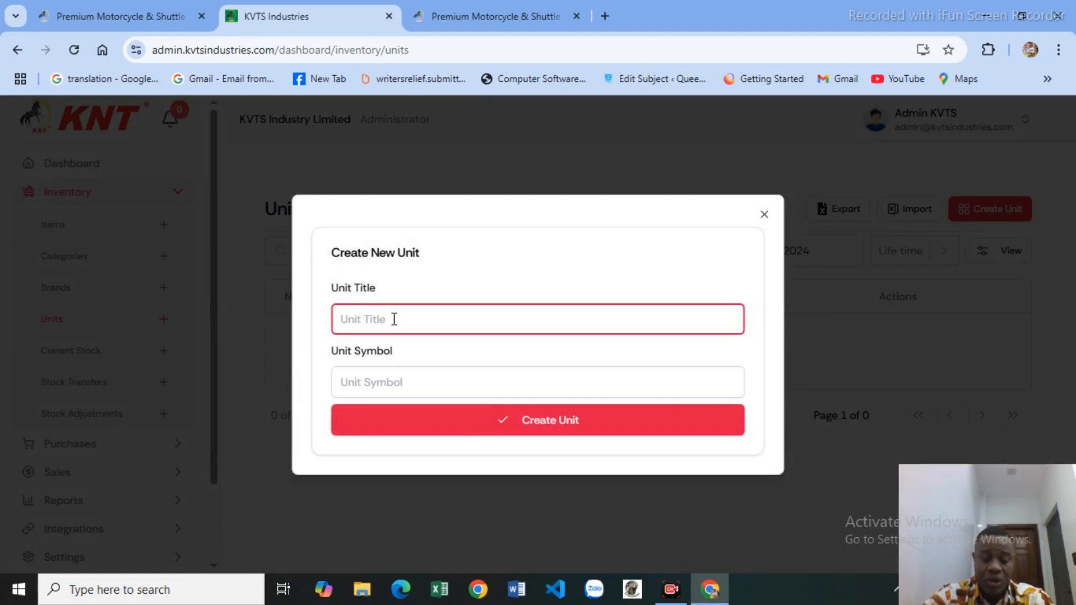
text(ca)
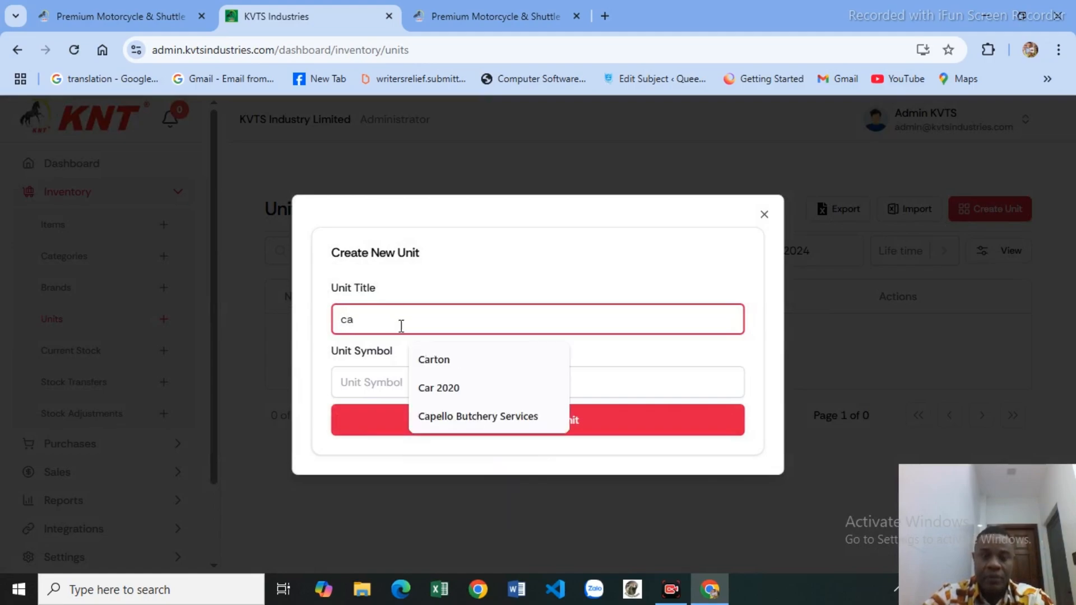
click(428, 361)
click(396, 381)
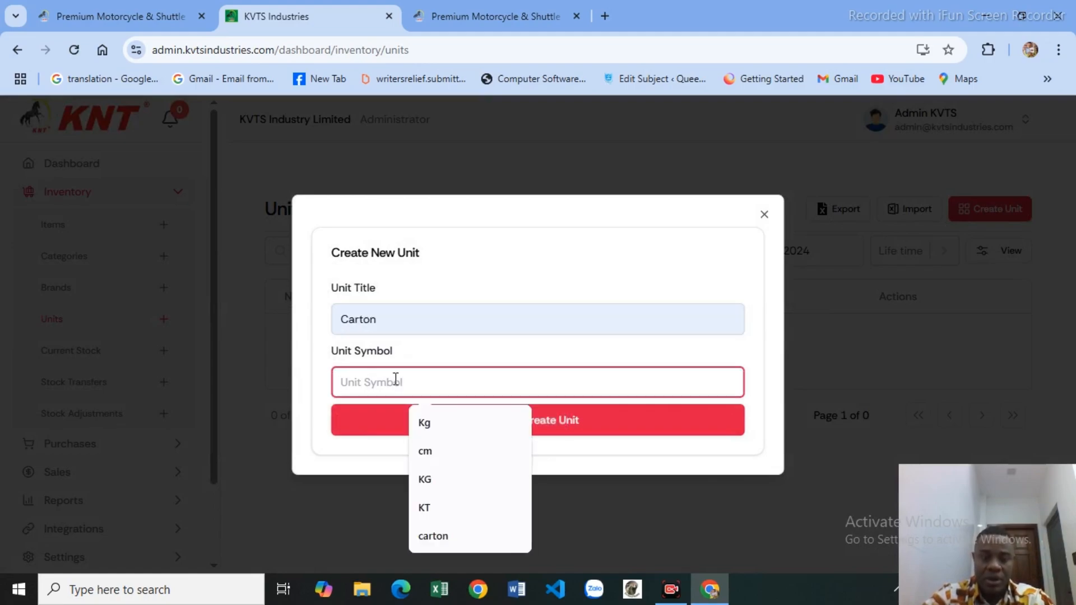
text(carton)
click(435, 424)
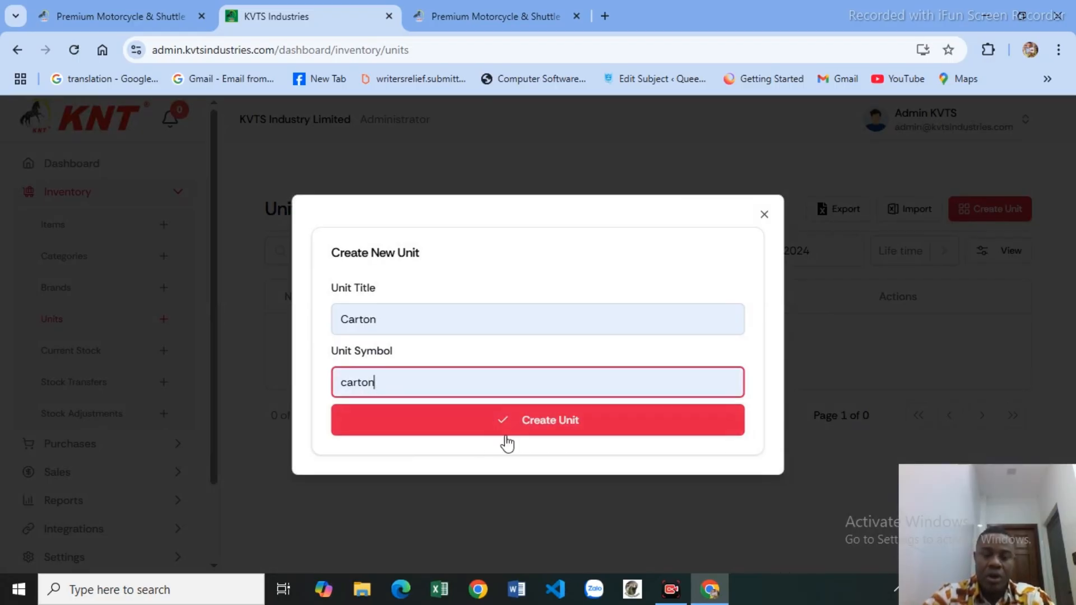
click(551, 424)
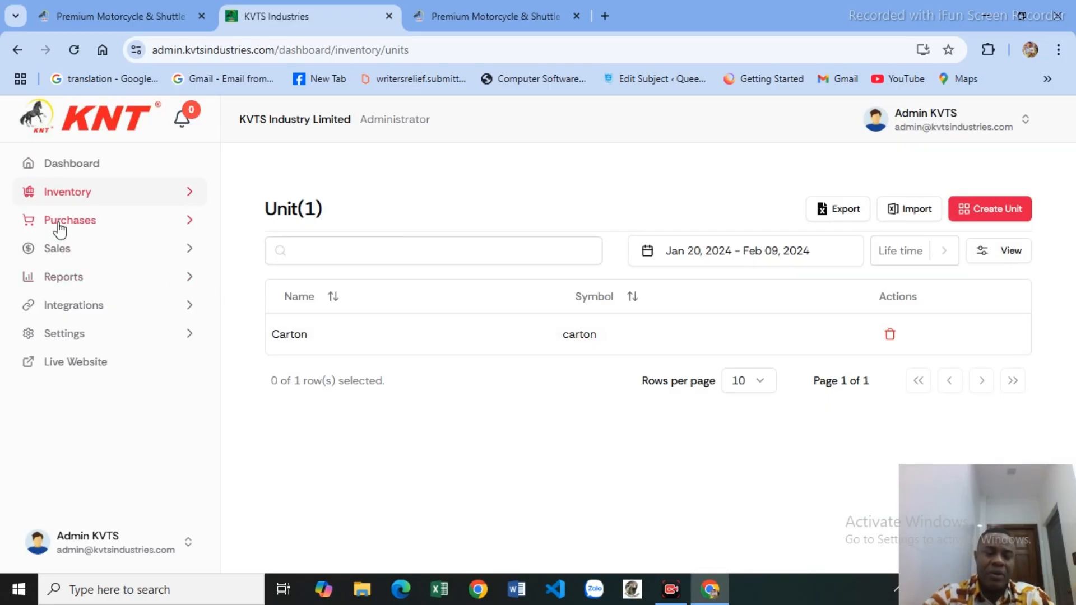
Step: Navigate to the Suppliers list under Purchases in the sidebar
click(75, 193)
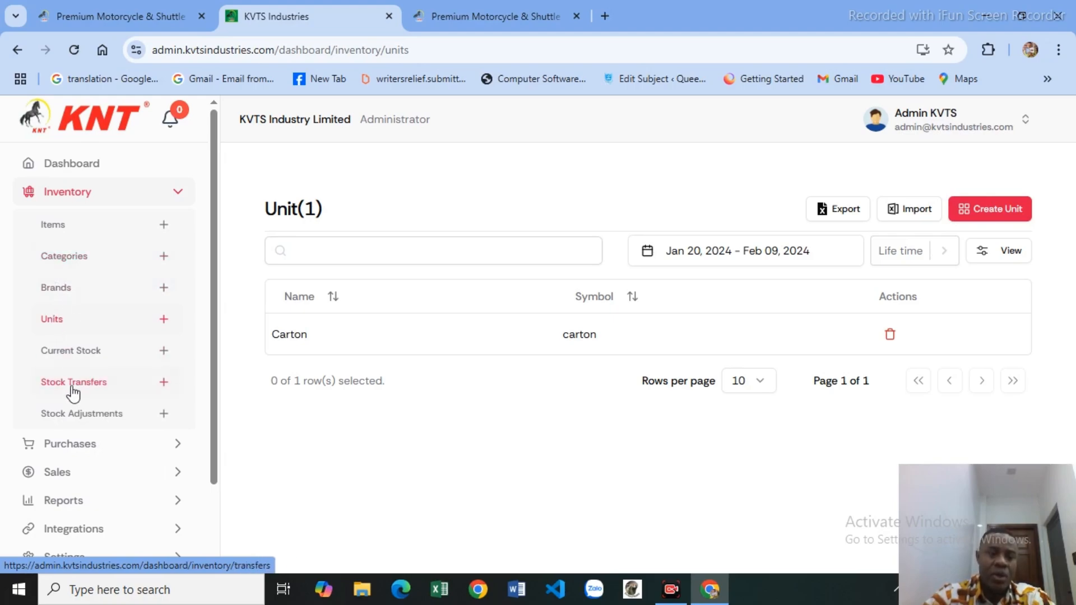
click(56, 193)
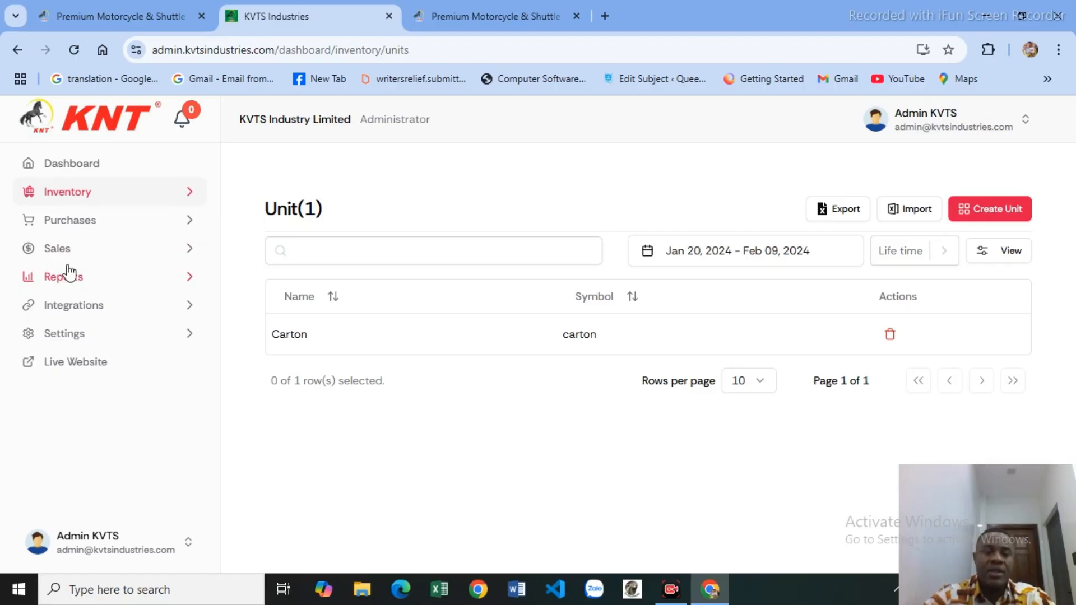
click(65, 227)
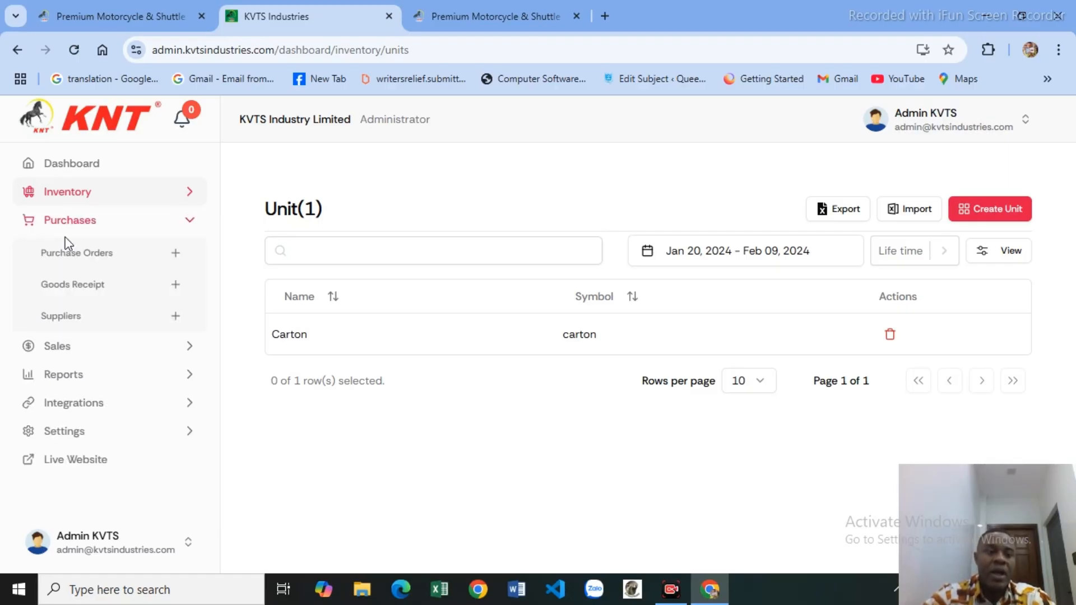
click(66, 320)
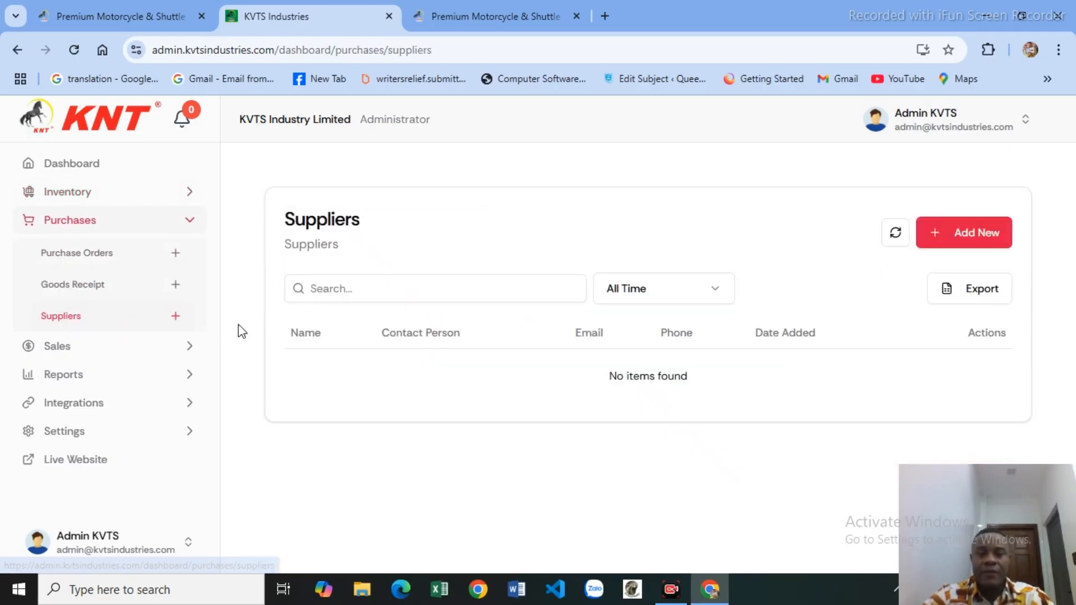
Step: Open the Add New Supplier form and autofill contact, phone and e-mail from saved entries
click(970, 246)
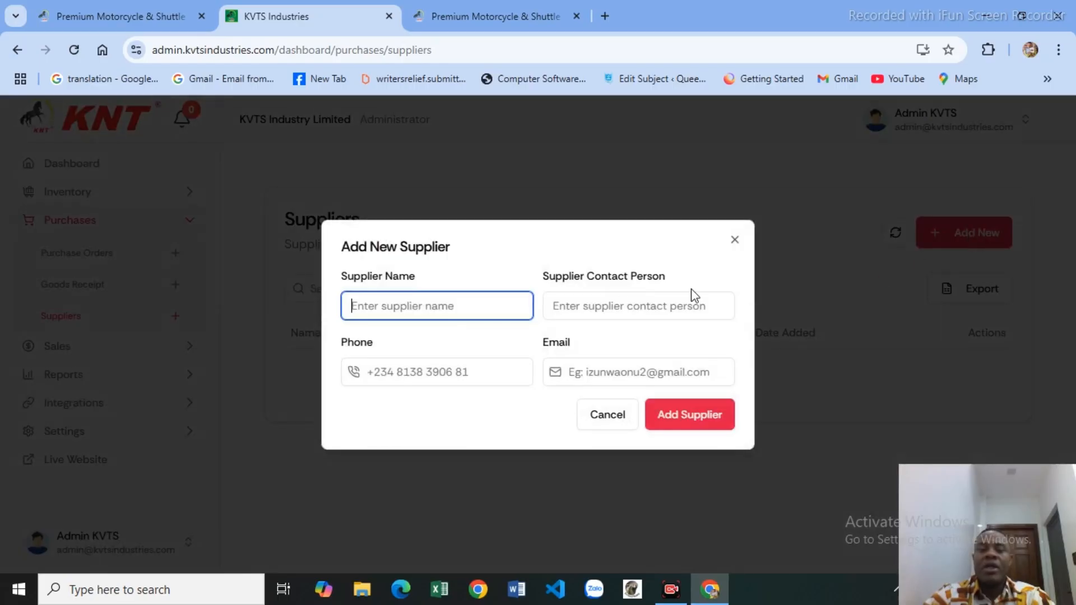
click(433, 307)
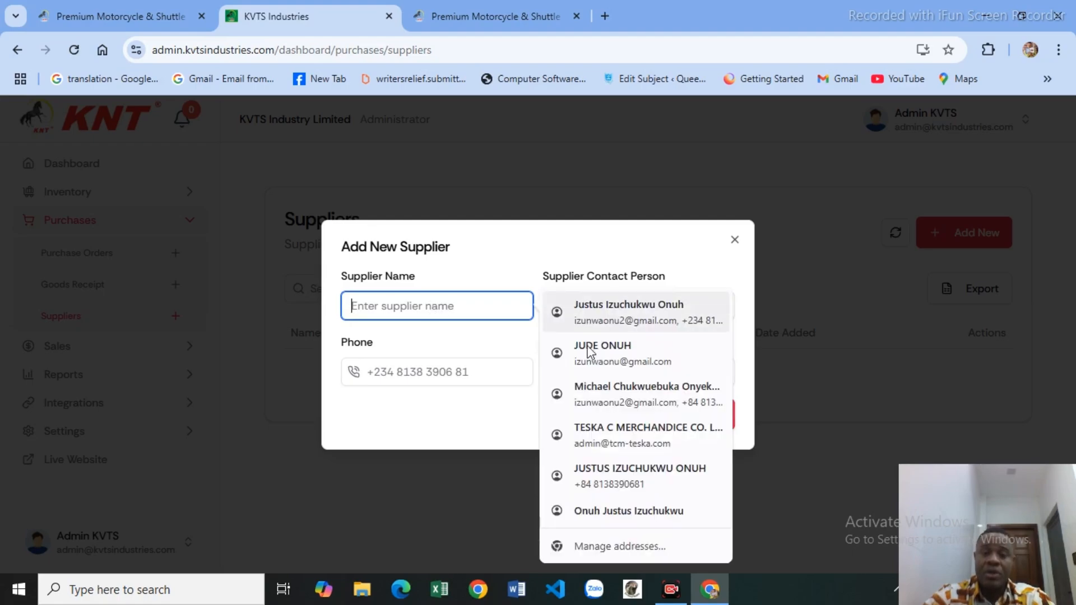
click(625, 361)
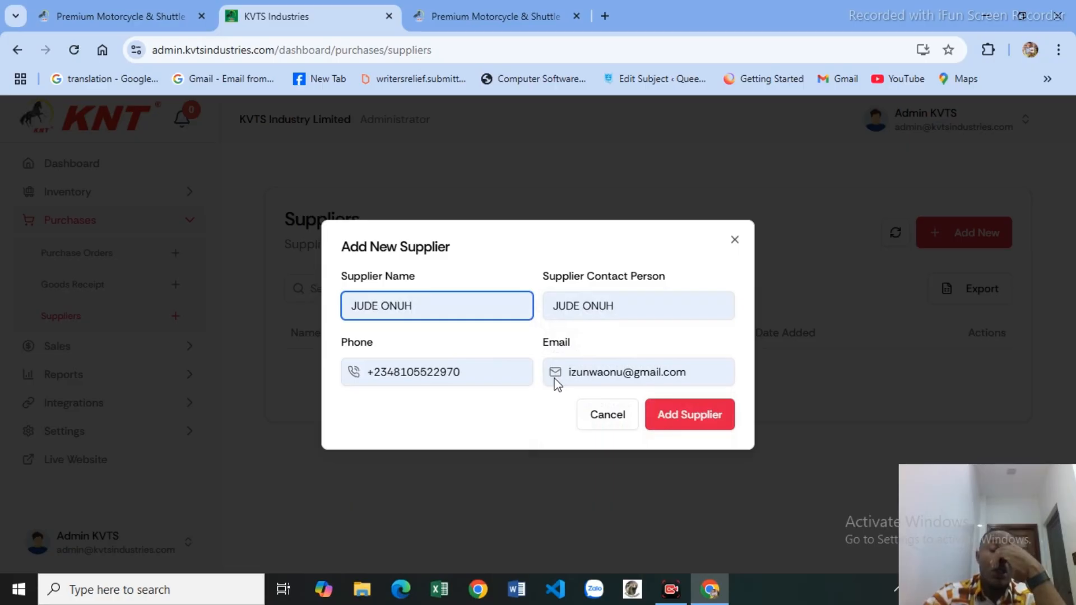
click(623, 372)
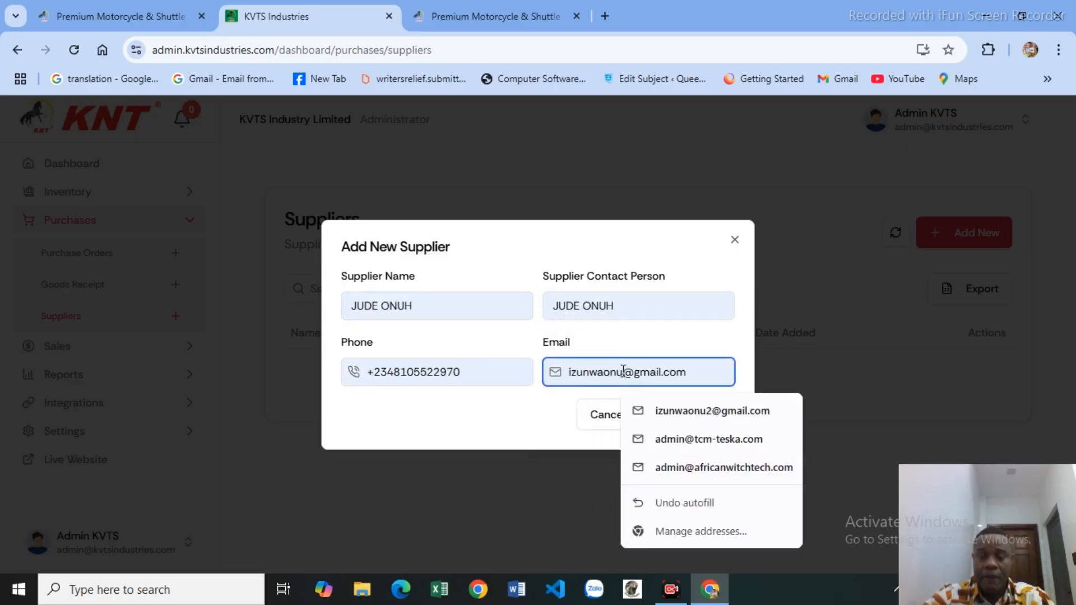
click(680, 411)
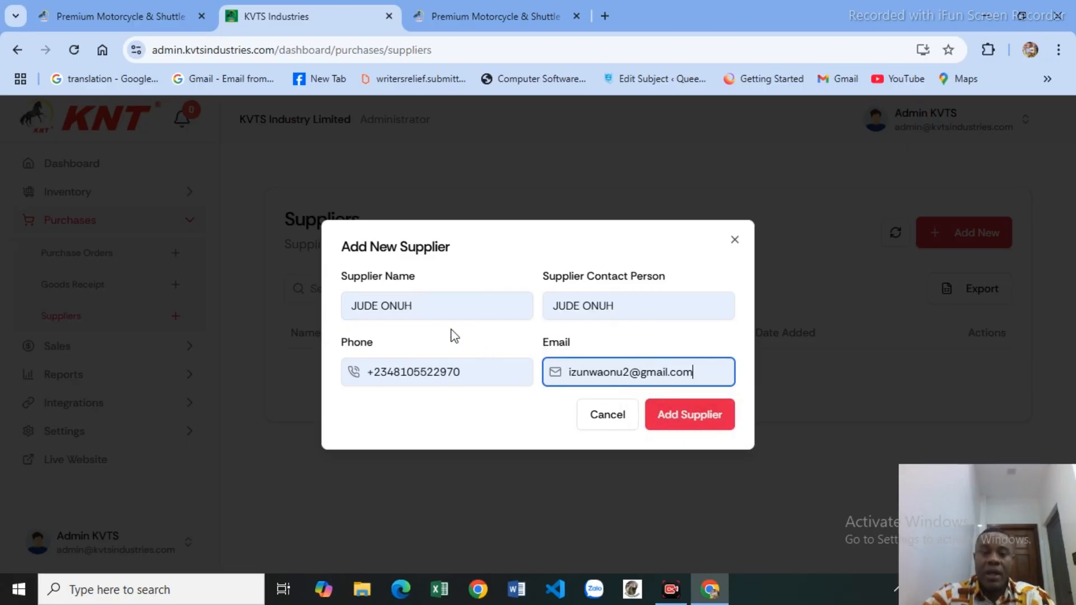
Step: Change the supplier name to Jude's Limited and save the supplier
drag(440, 307, 339, 309)
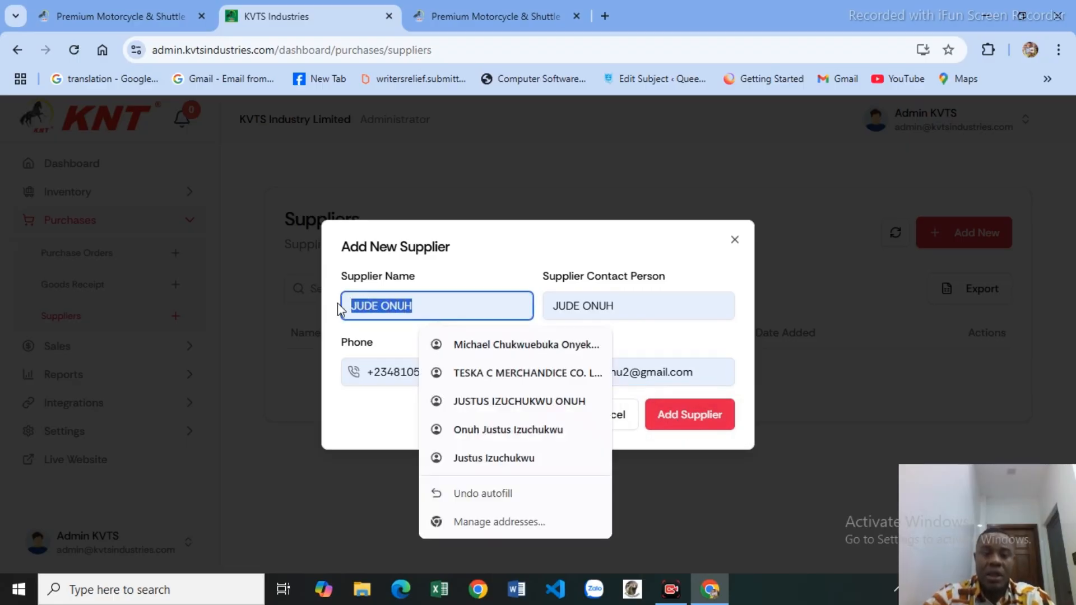
click(420, 306)
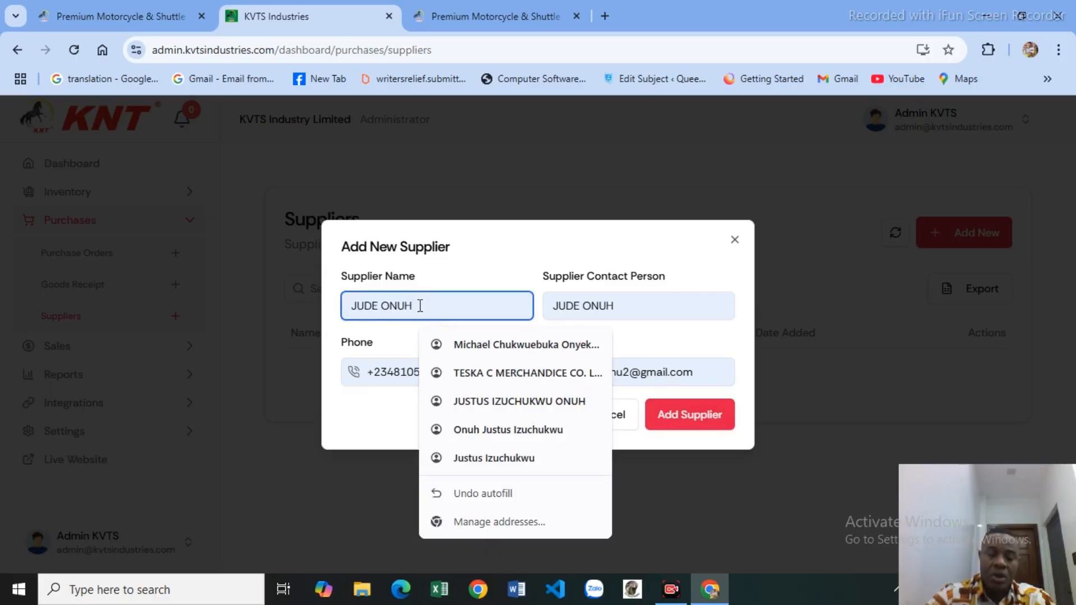
key(BackSpace)
key(BackSpace)
key(BackSpace)
key(BackSpace)
key(BackSpace)
key(BackSpace)
key(BackSpace)
key(BackSpace)
key(BackSpace)
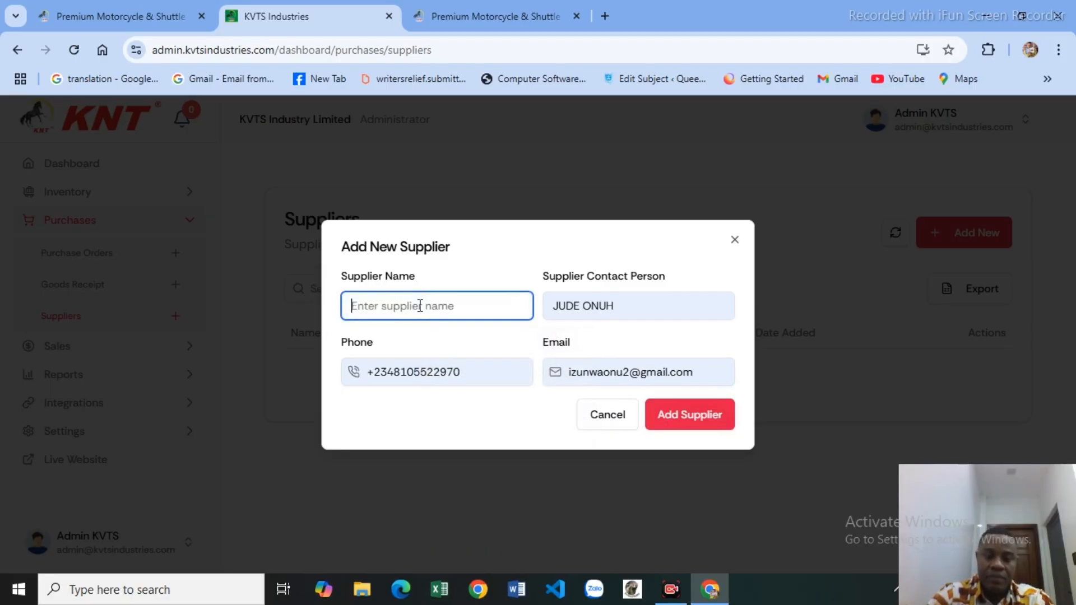
text(Ju)
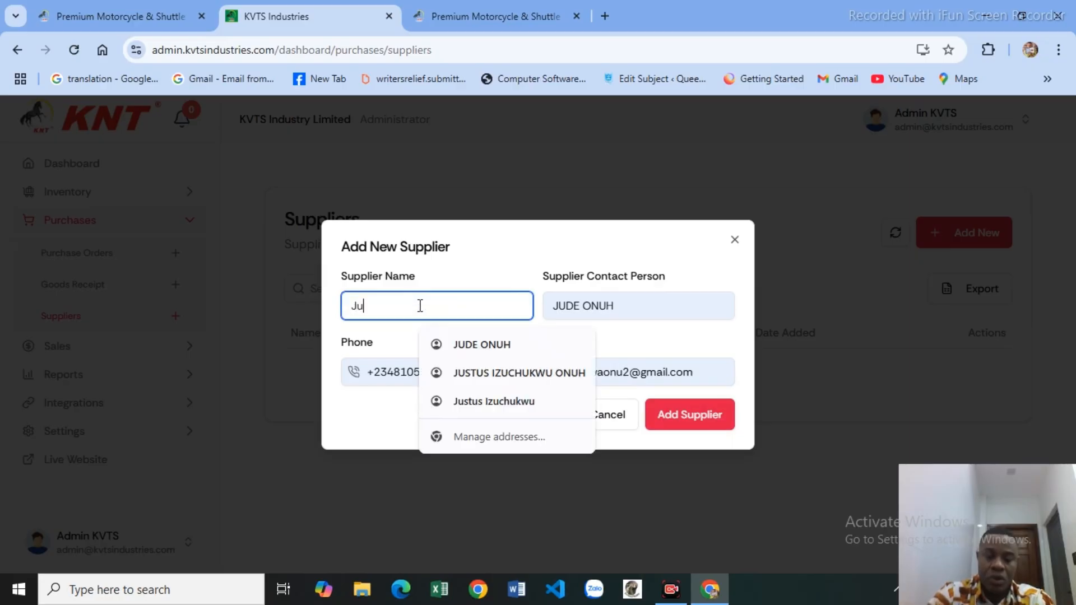
text(de)
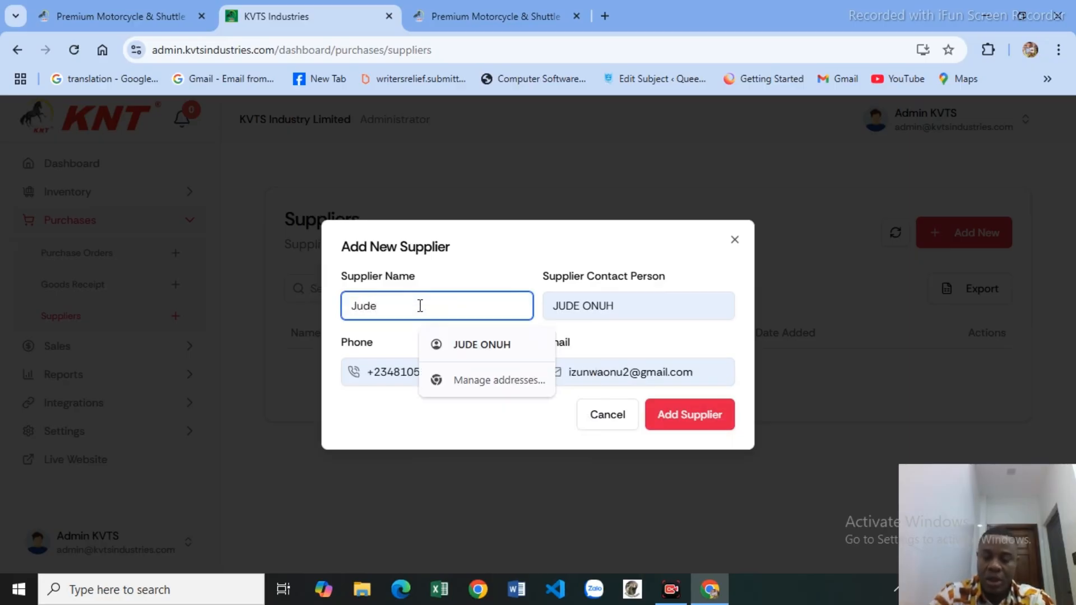
text('s Co)
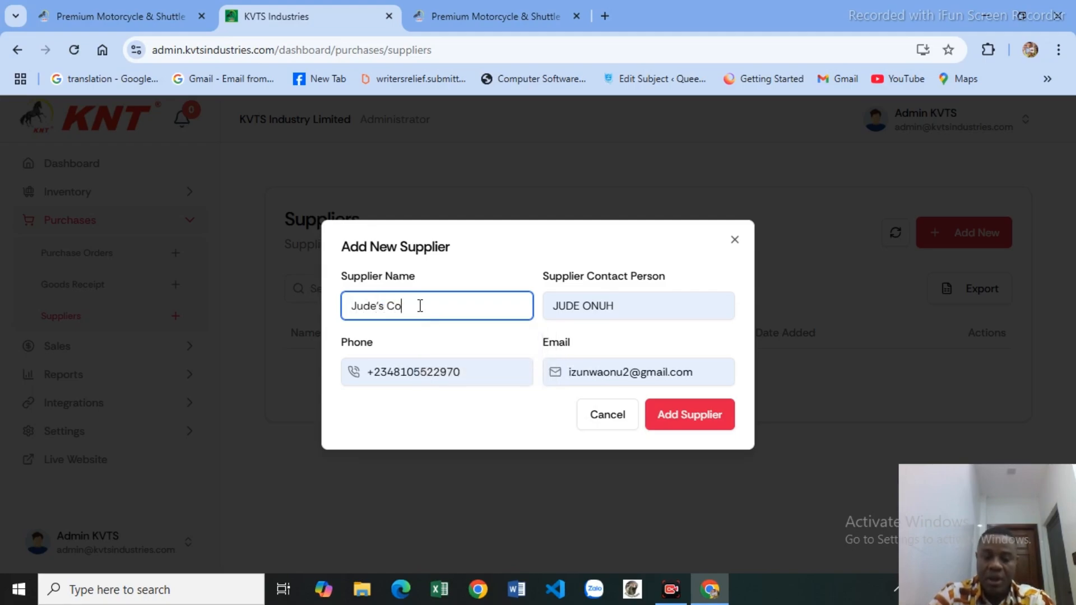
key(BackSpace)
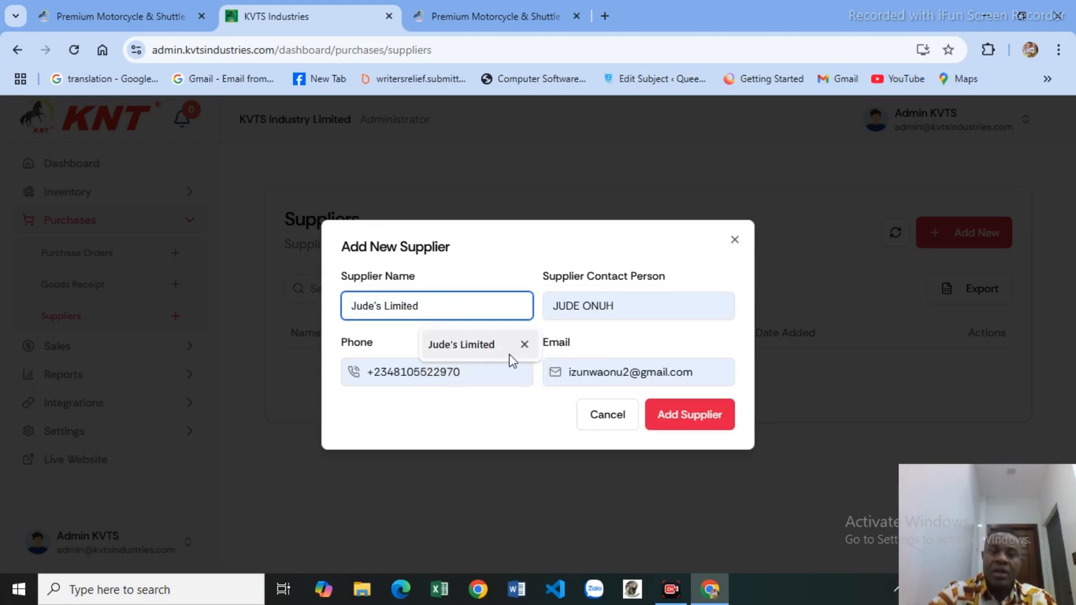
click(470, 347)
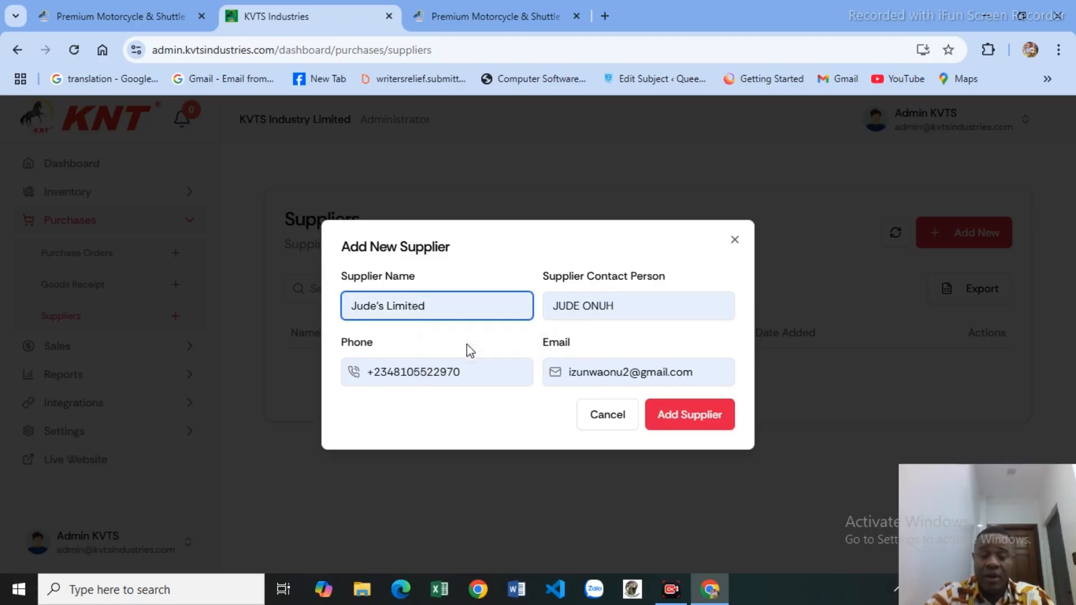
click(675, 421)
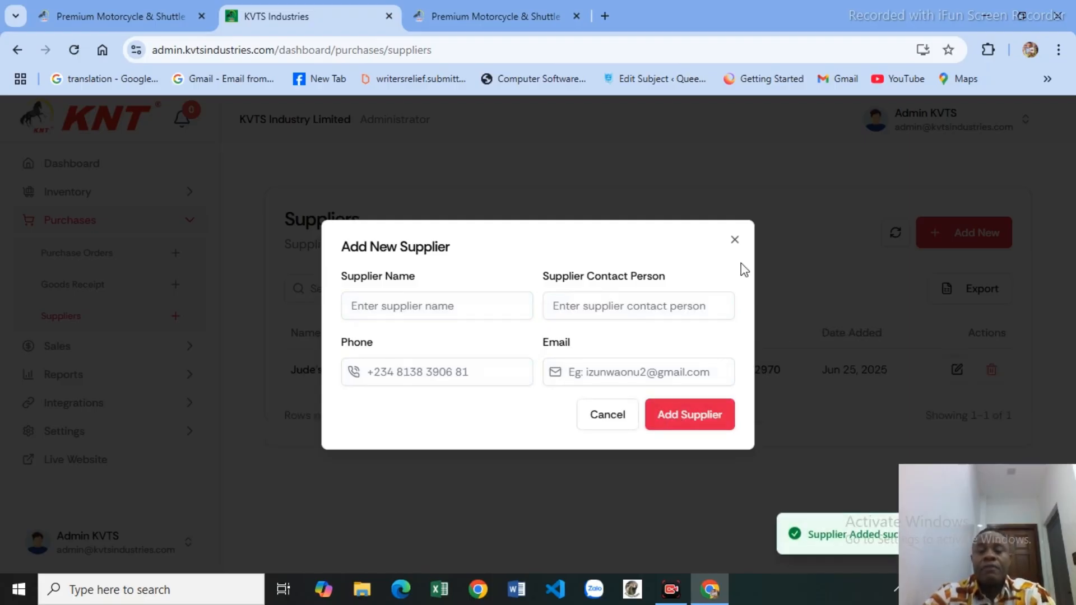
Step: Close the supplier dialog and start a new entry from Inventory > Items
click(735, 240)
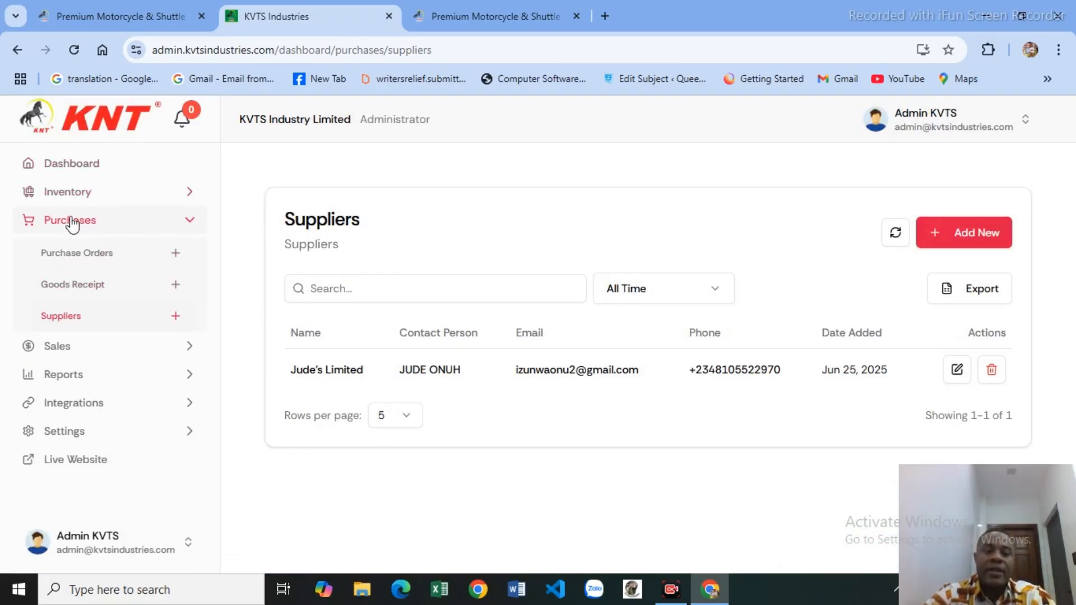
click(189, 223)
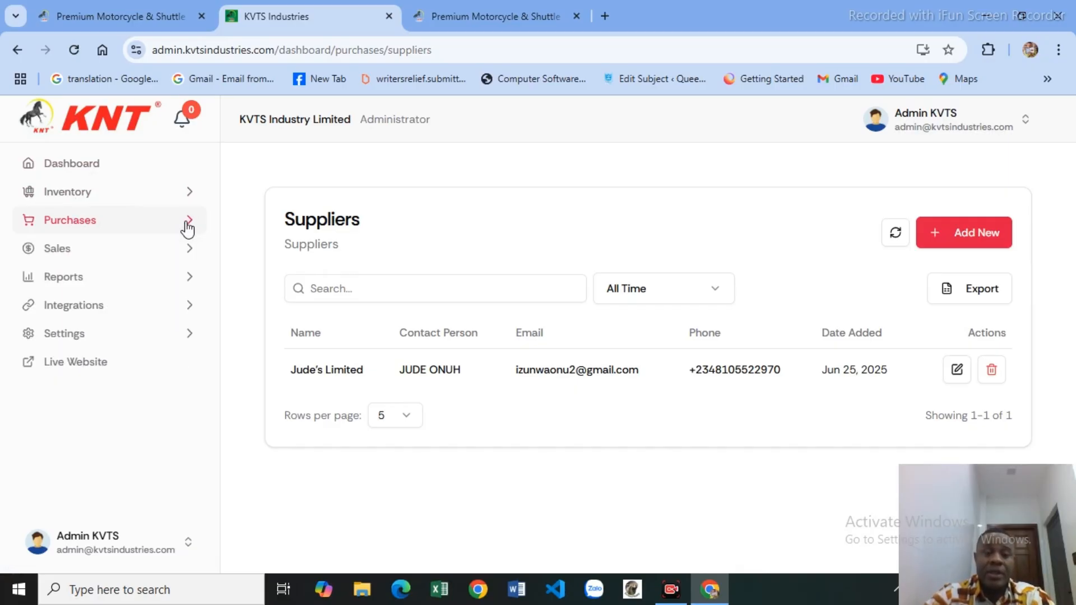
click(74, 197)
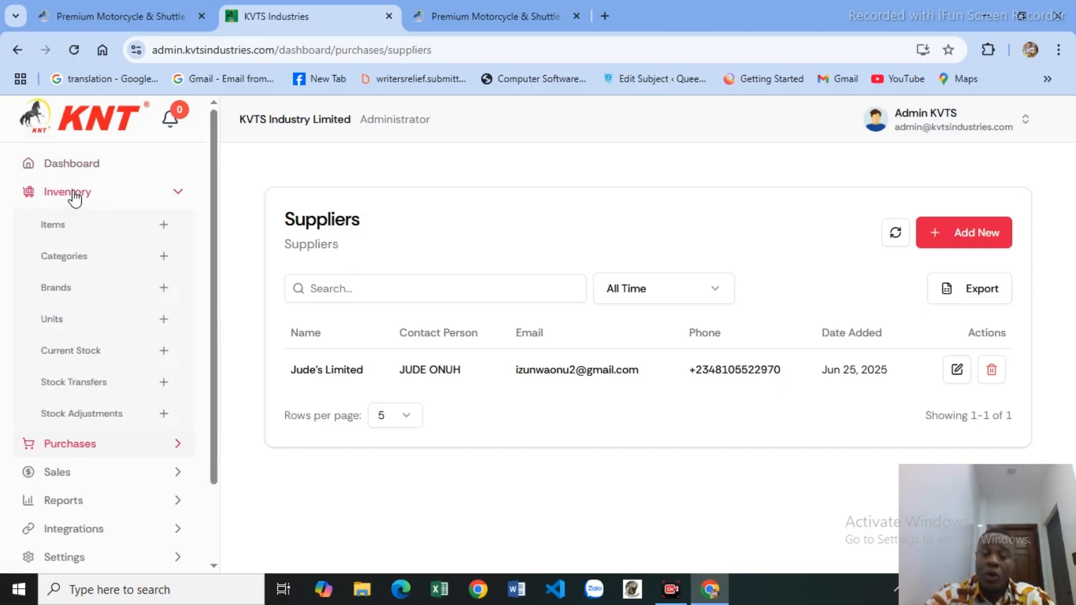
click(70, 229)
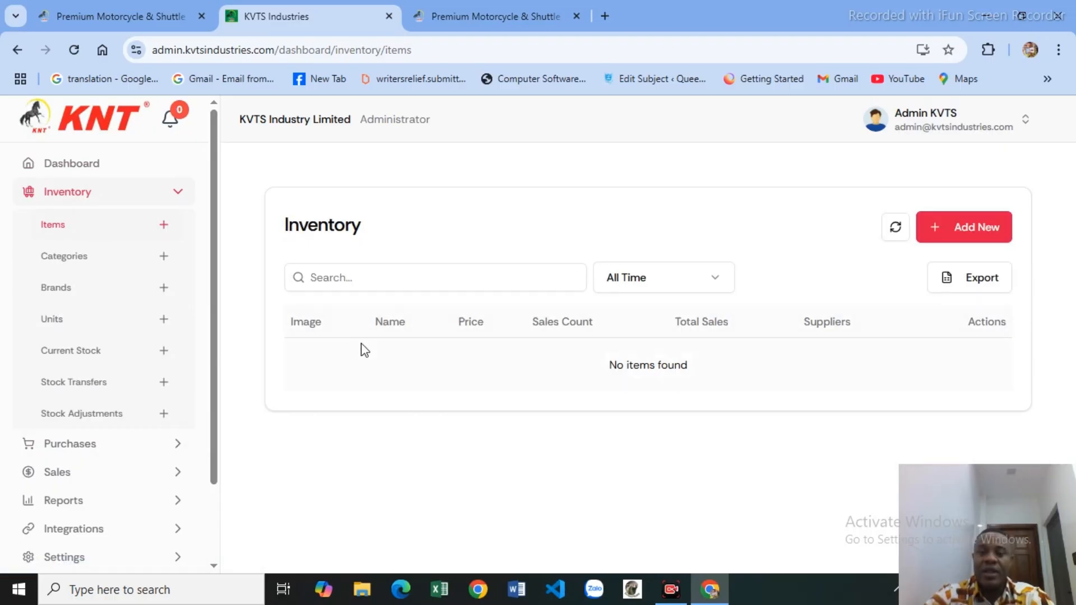
click(950, 230)
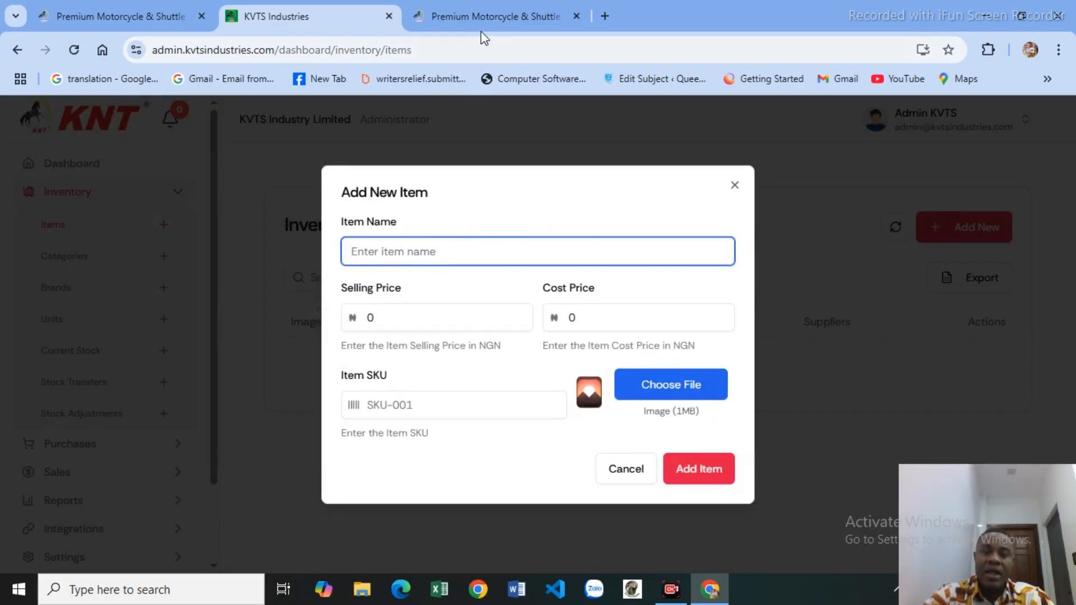
Step: Copy the title KNT 3.25-18 M/C from the public products page and return to the admin
click(481, 15)
scroll(312, 334, up, 4)
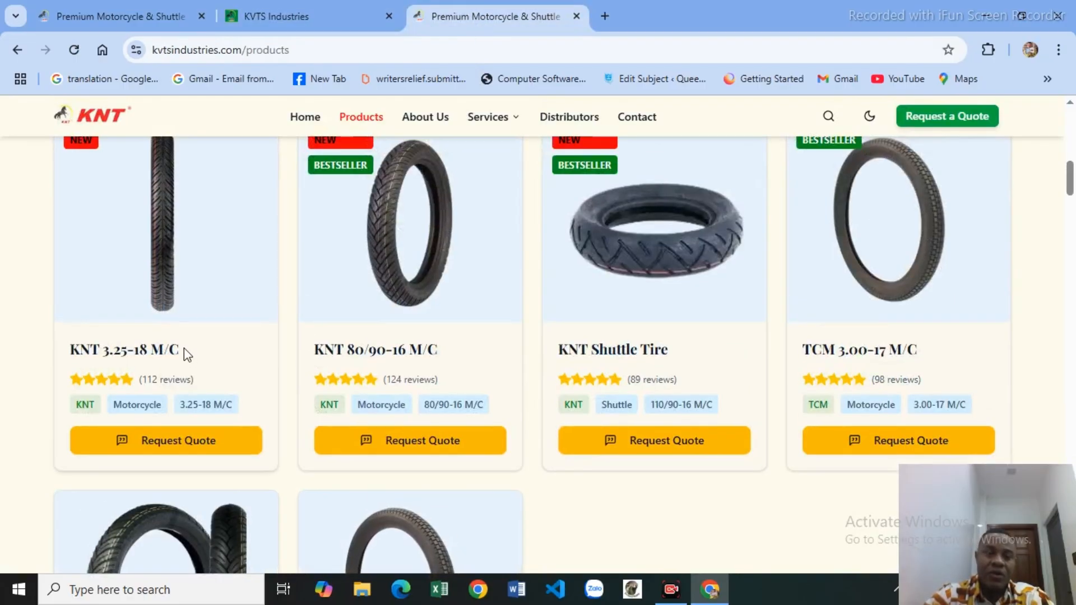
scroll(166, 327, up, 3)
scroll(190, 351, down, 1)
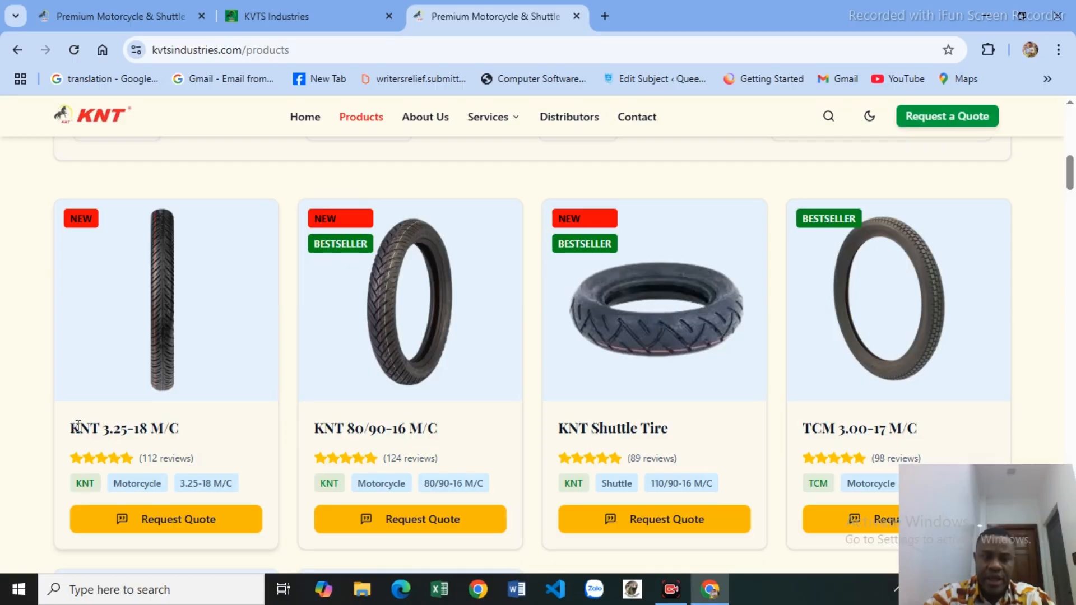
drag(71, 429, 180, 432)
key(ctrl+c)
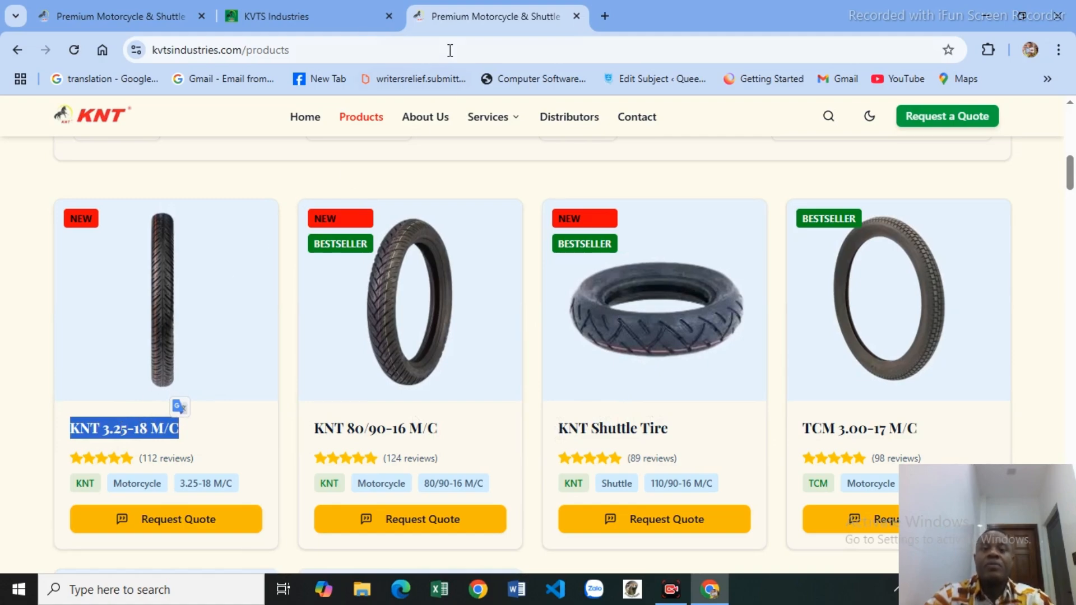
click(273, 17)
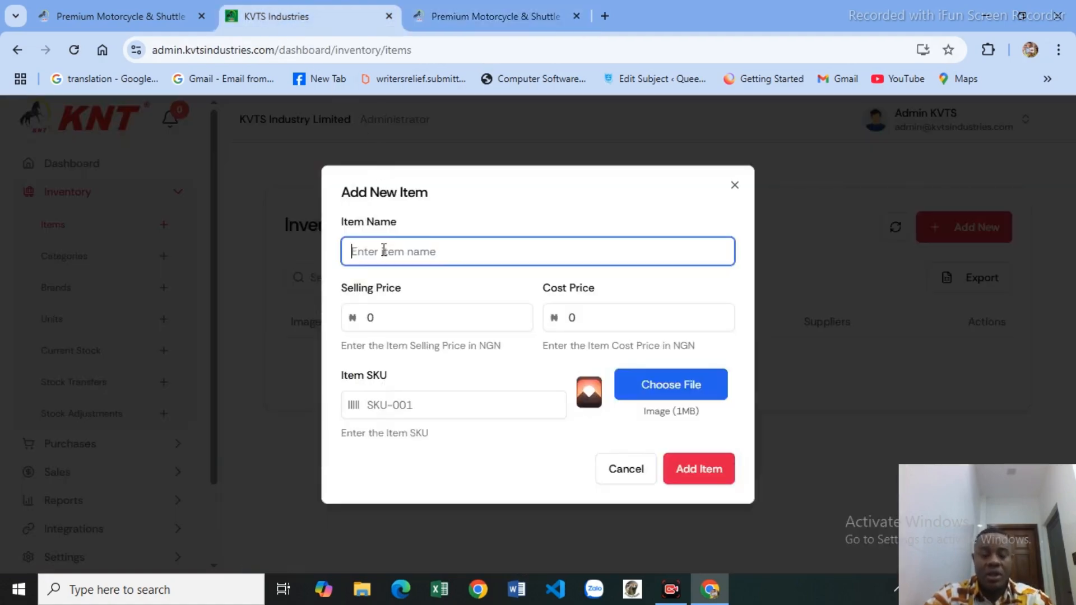
Step: Enter item name KNT 3.25-18 M/C, selling price 40000 and cost price 30000
key(ctrl+v)
click(378, 314)
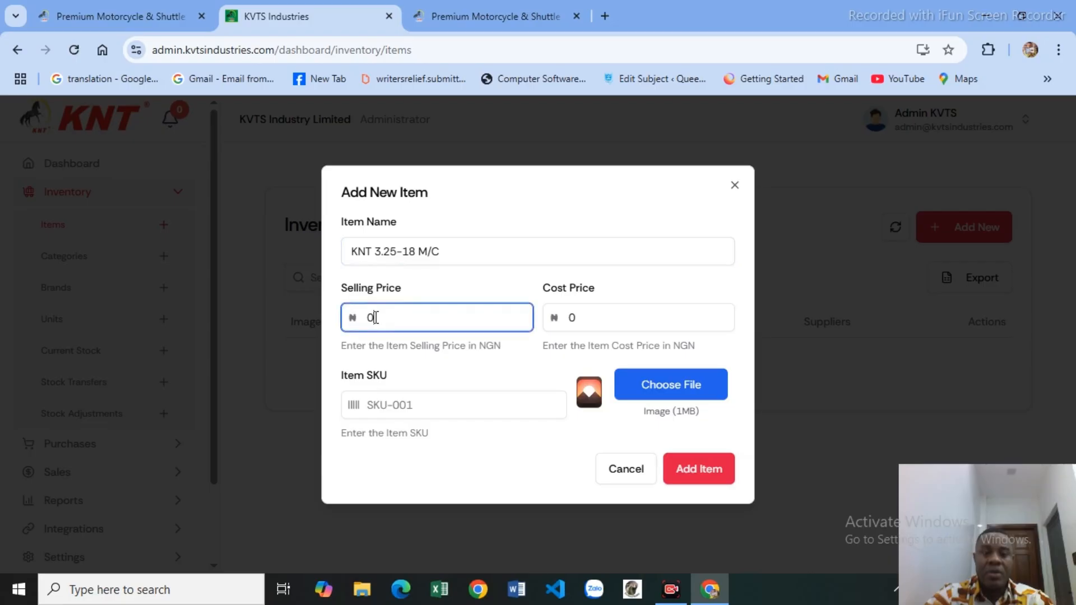
double_click(370, 318)
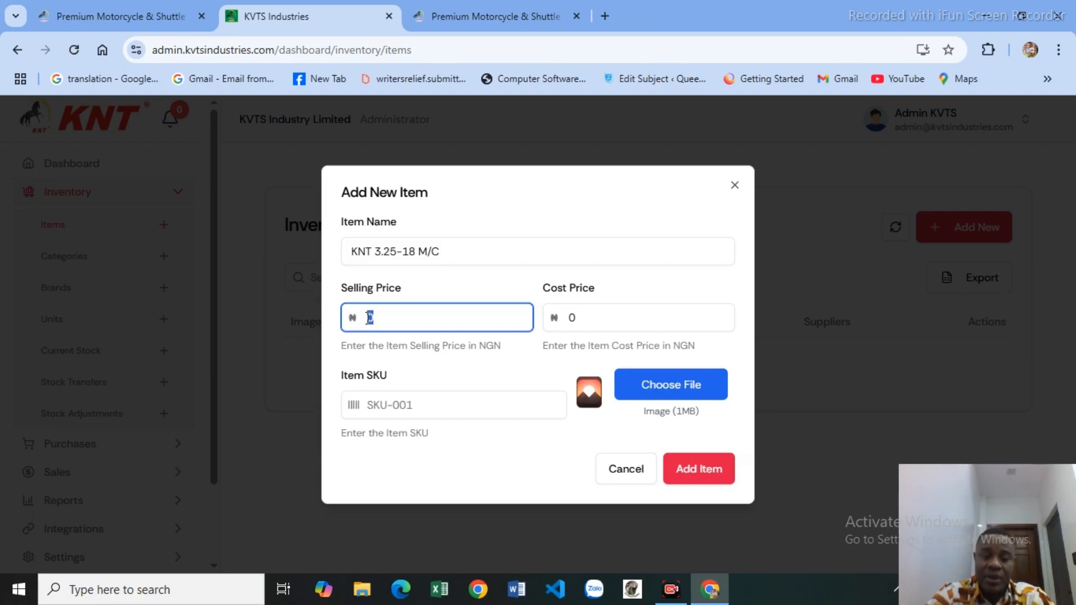
text(400)
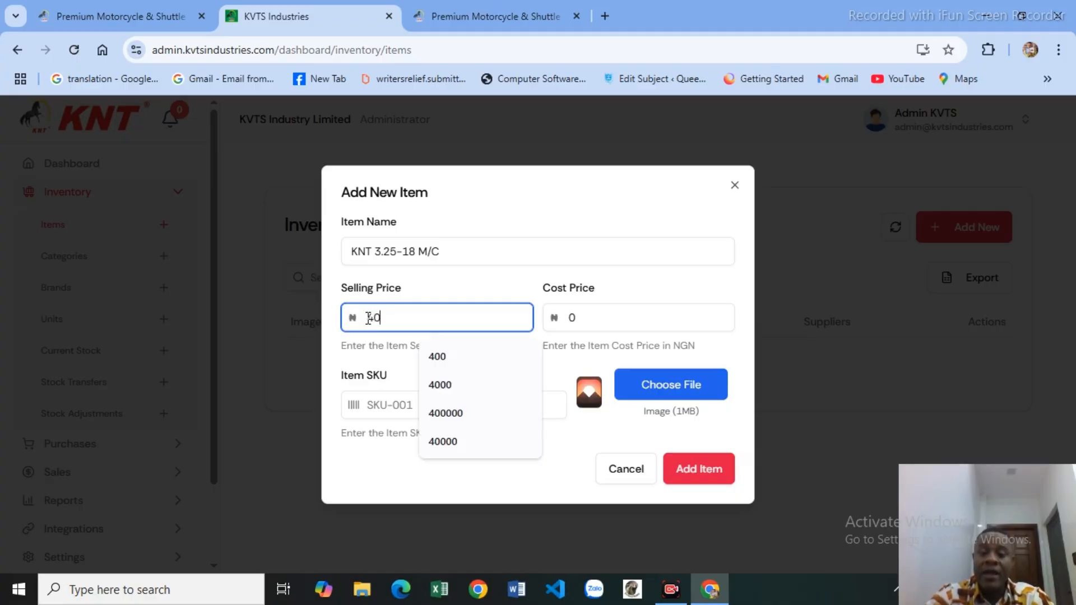
text(00)
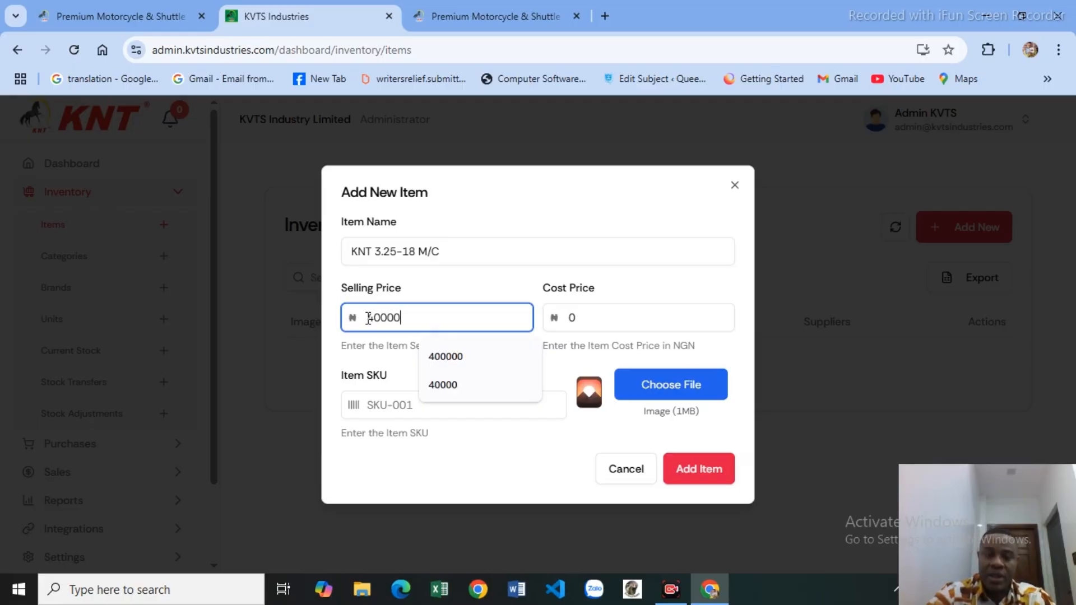
click(448, 359)
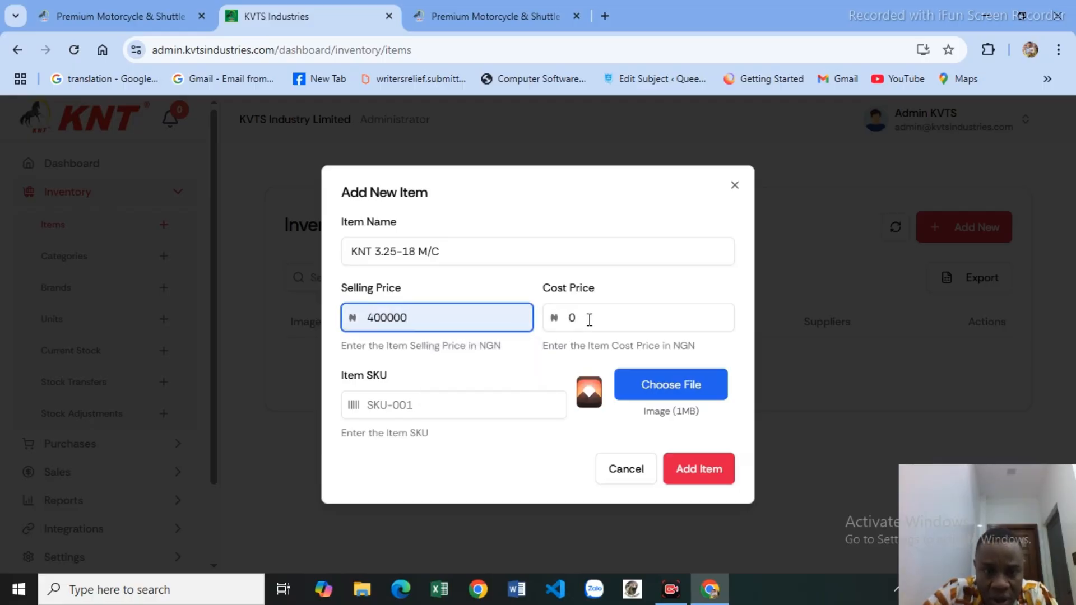
key(BackSpace)
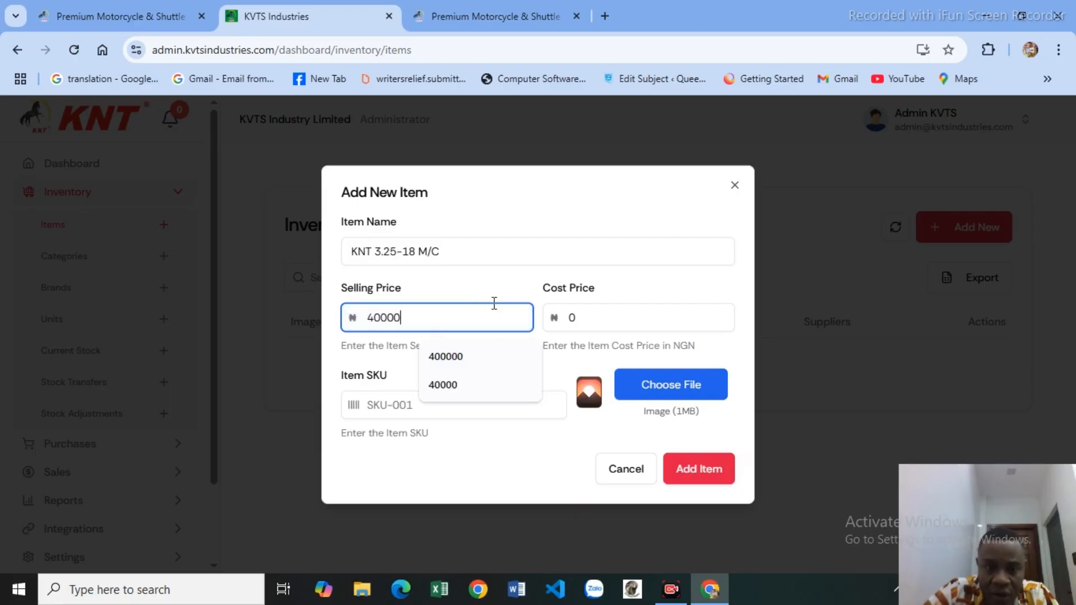
drag(585, 318, 563, 315)
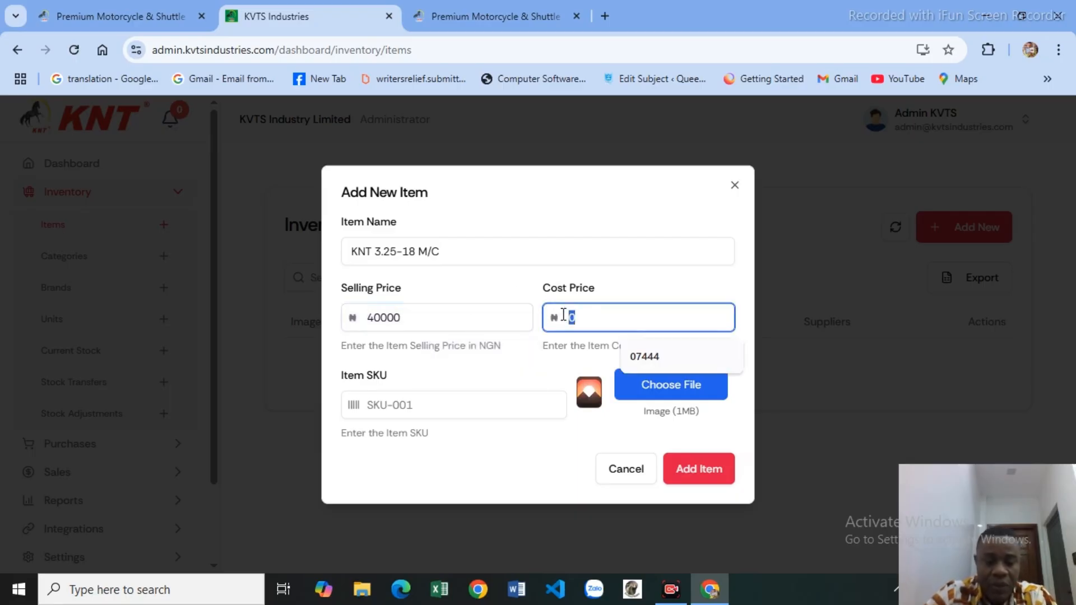
text(30000)
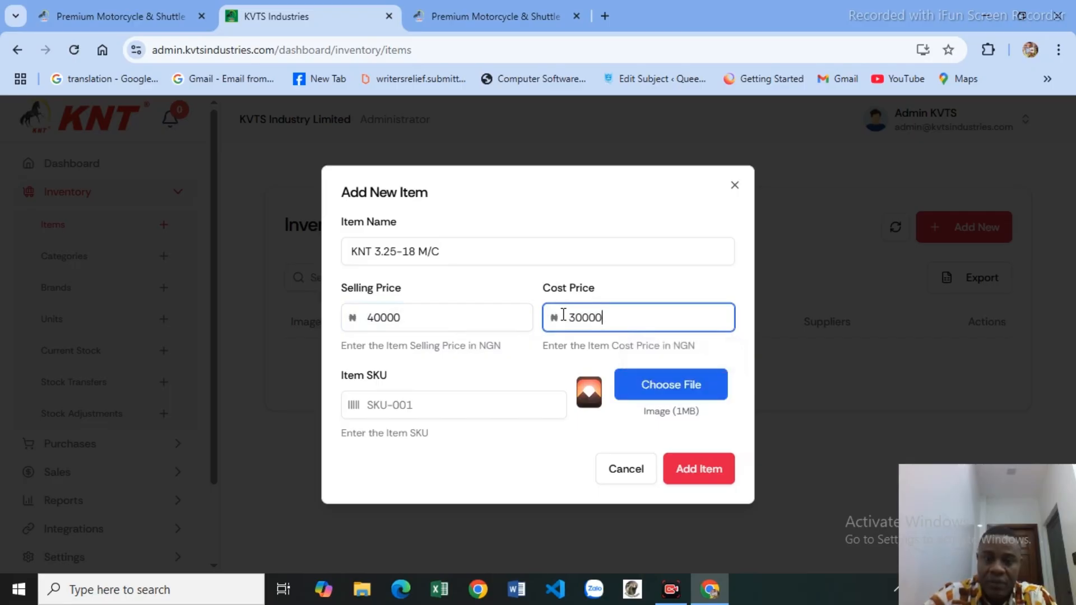
click(423, 400)
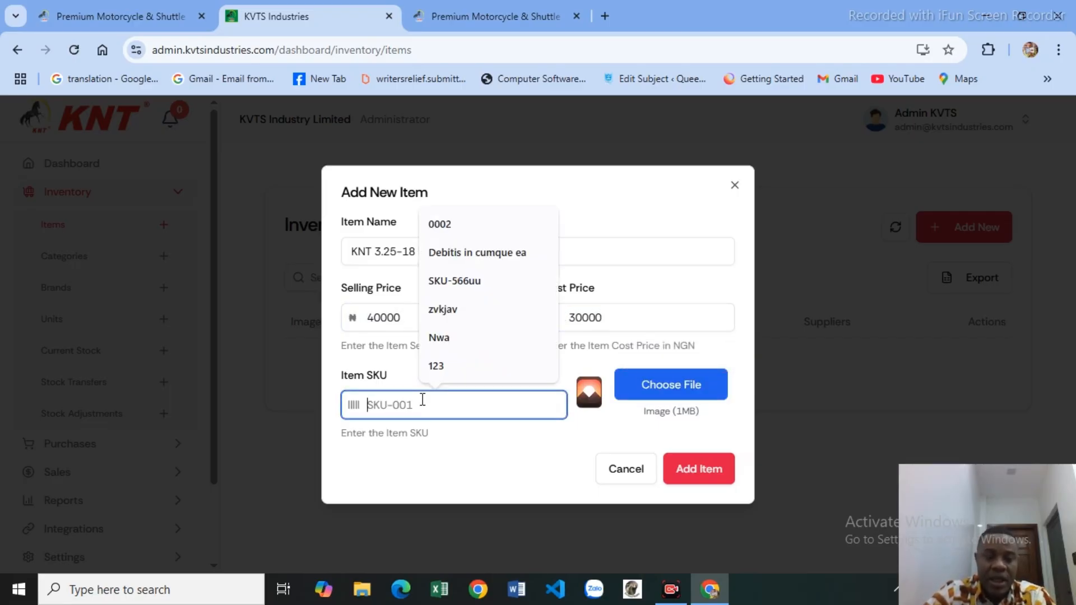
Step: Replace the autofilled SKU-T2501 with SKU-KNT3 in the Item SKU field
text(SK)
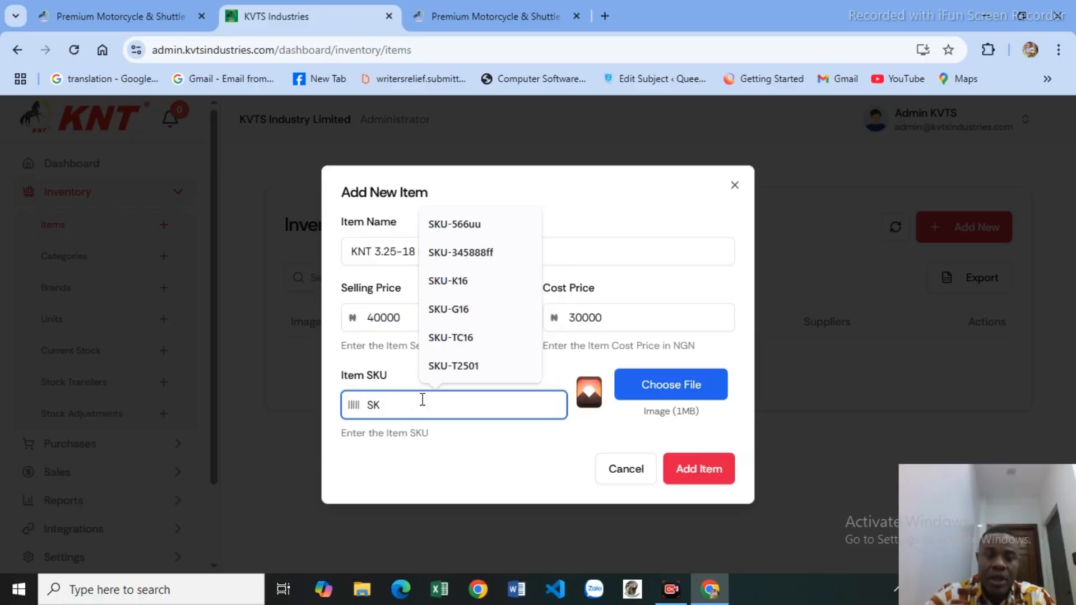
click(453, 366)
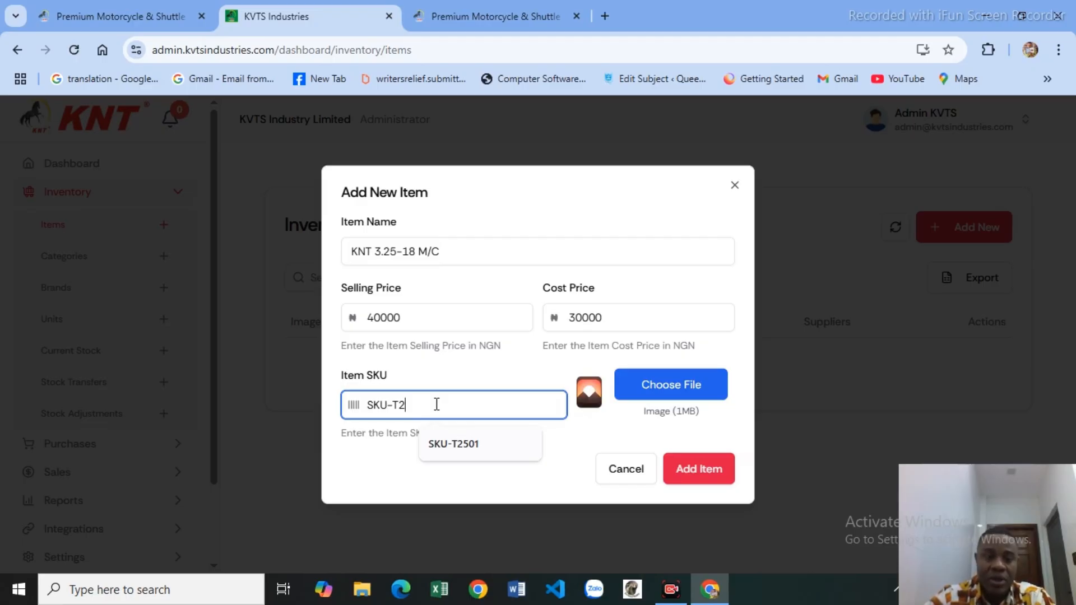
key(BackSpace)
key(BackSpace)
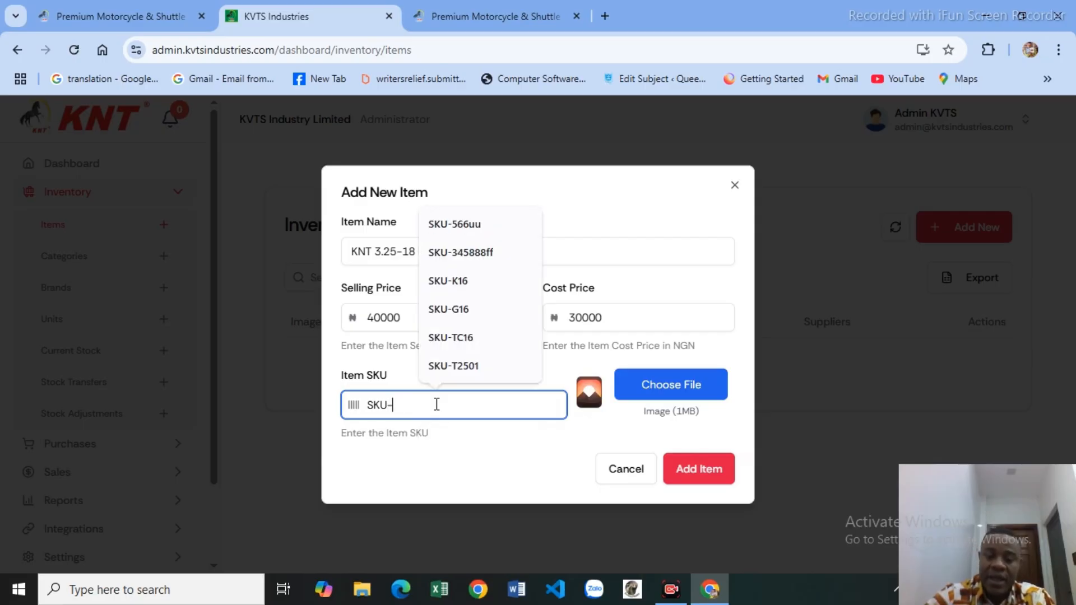
text(KNT3)
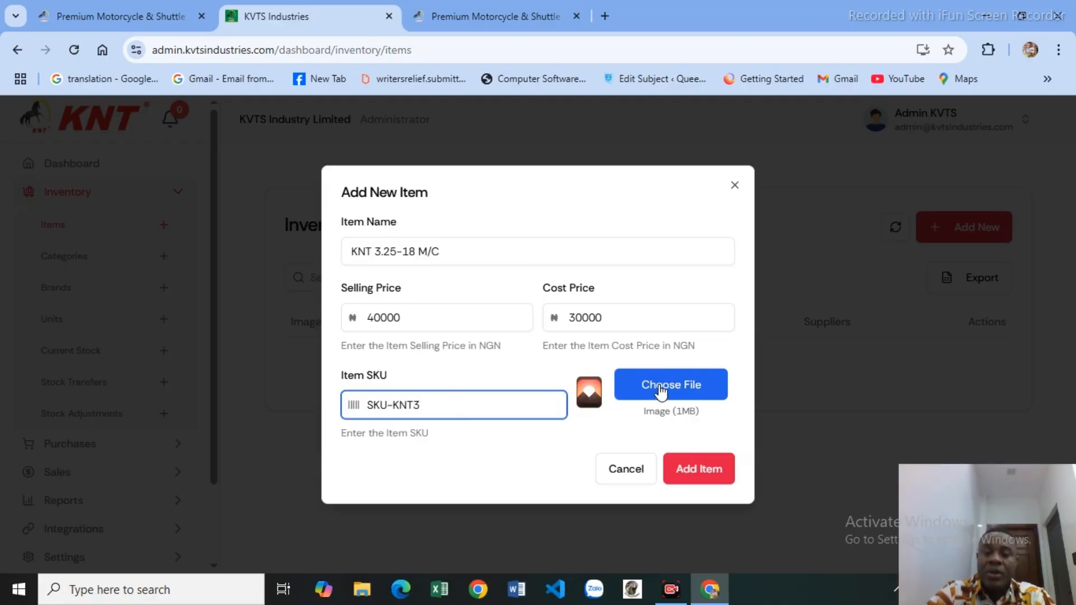
click(495, 16)
click(276, 15)
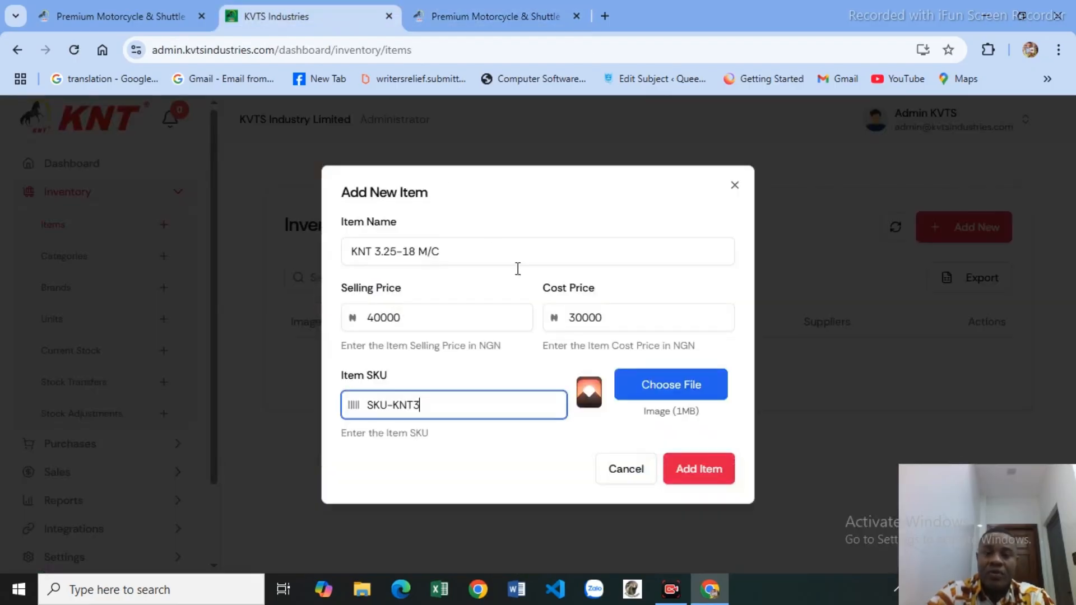
Step: Attach the tcm image from Downloads and add the KNT 3.25-18 M/C item
click(642, 386)
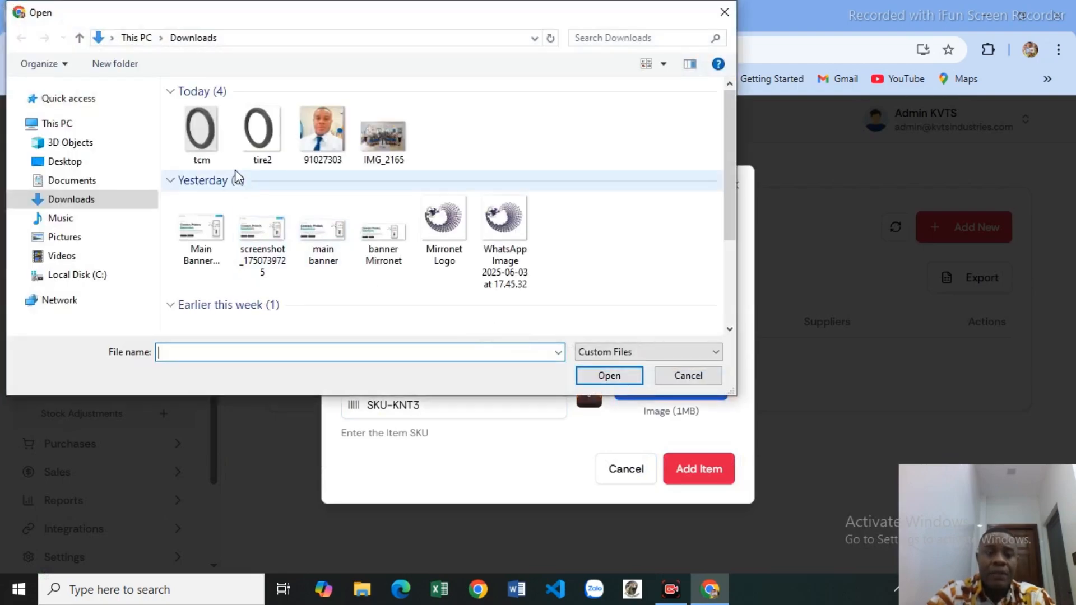
click(206, 145)
click(599, 376)
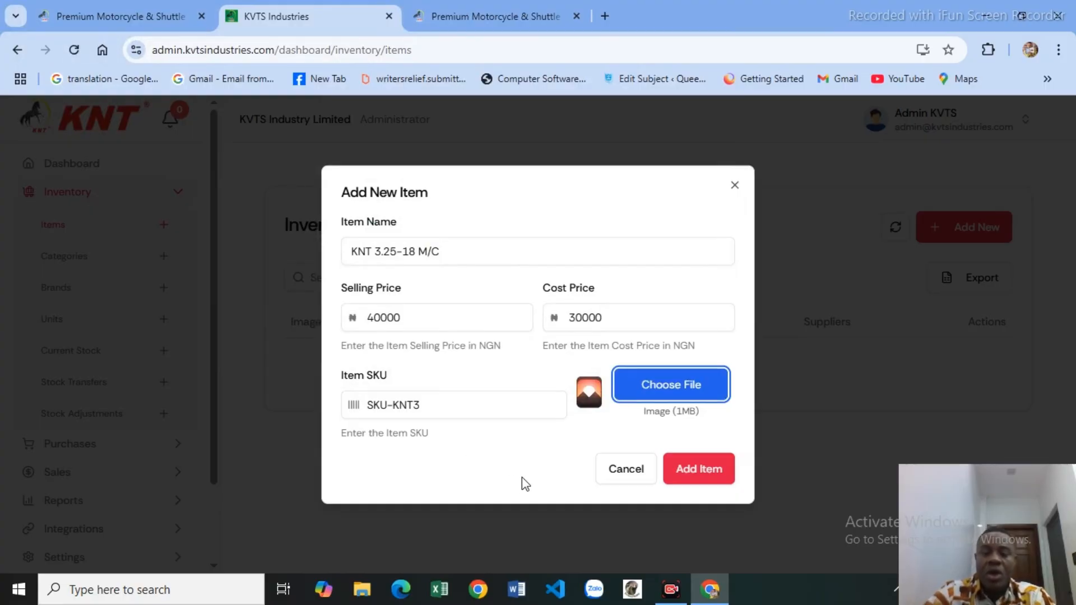
click(698, 471)
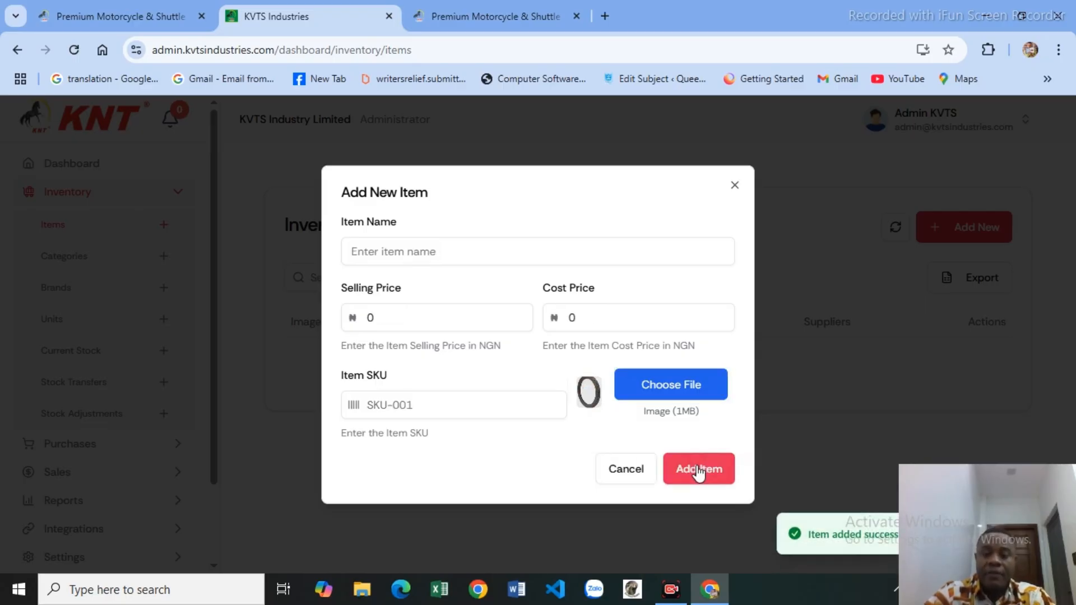
click(735, 188)
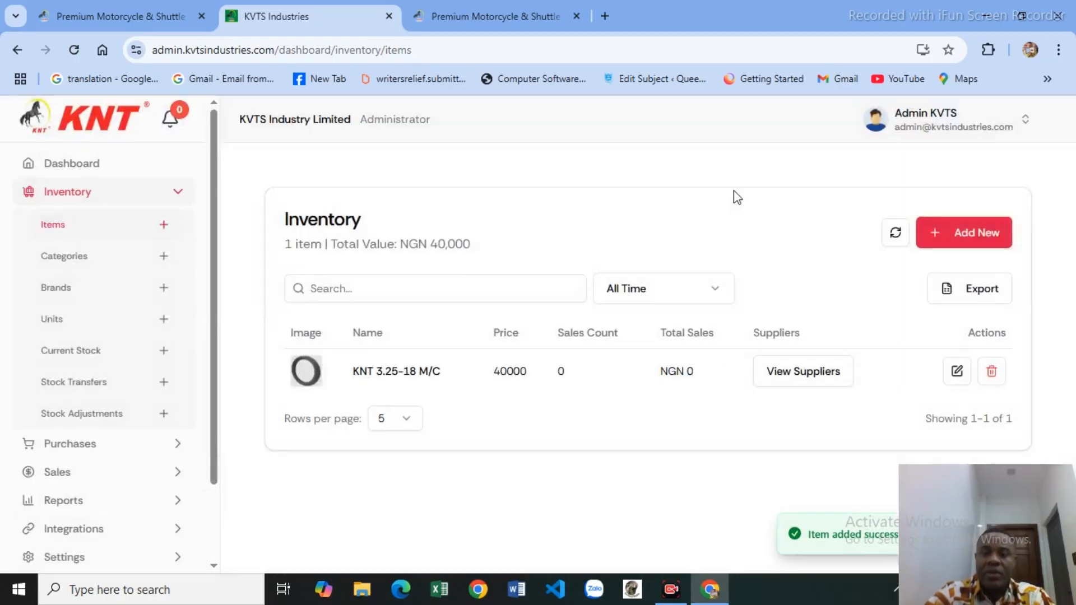
Step: Open the KNT 3.25-18 M/C row (price 40000, zero sales) for editing
double_click(560, 371)
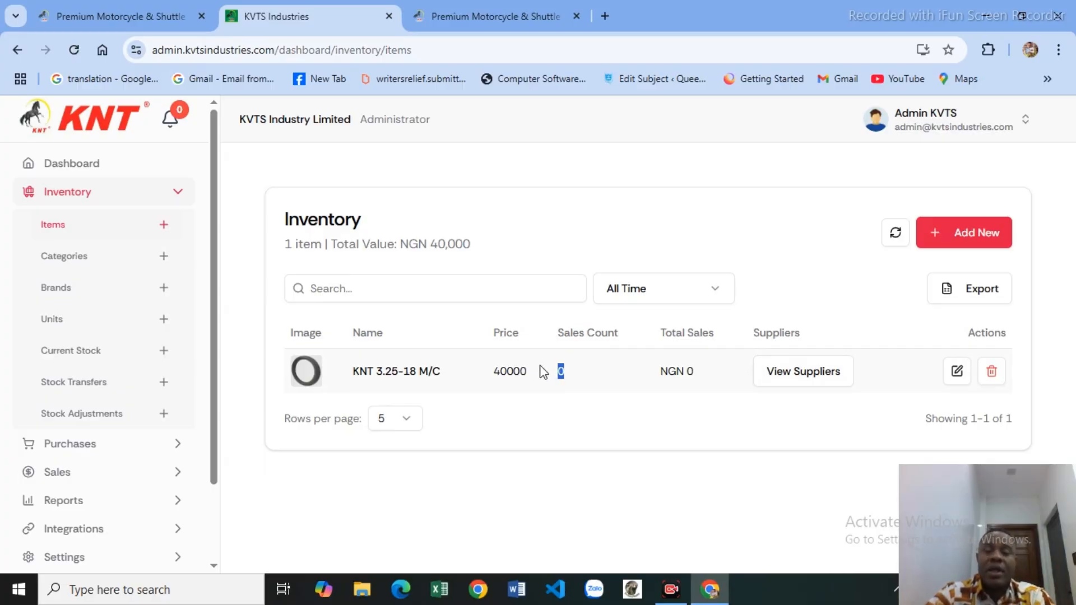
click(957, 373)
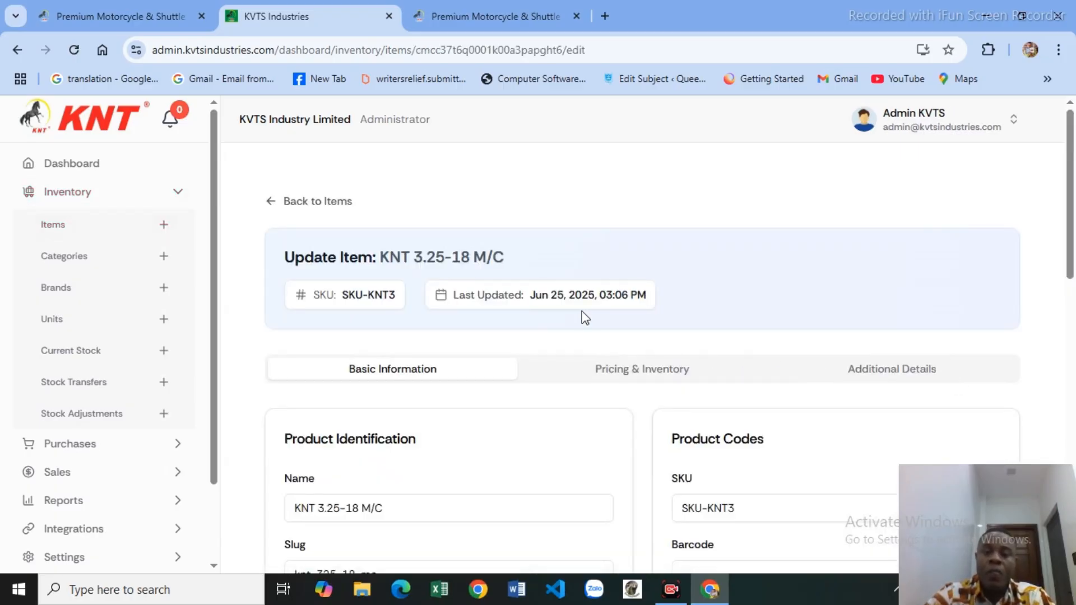
Step: Scroll to Product Organization and review the available categories against the item title
scroll(582, 311, down, 4)
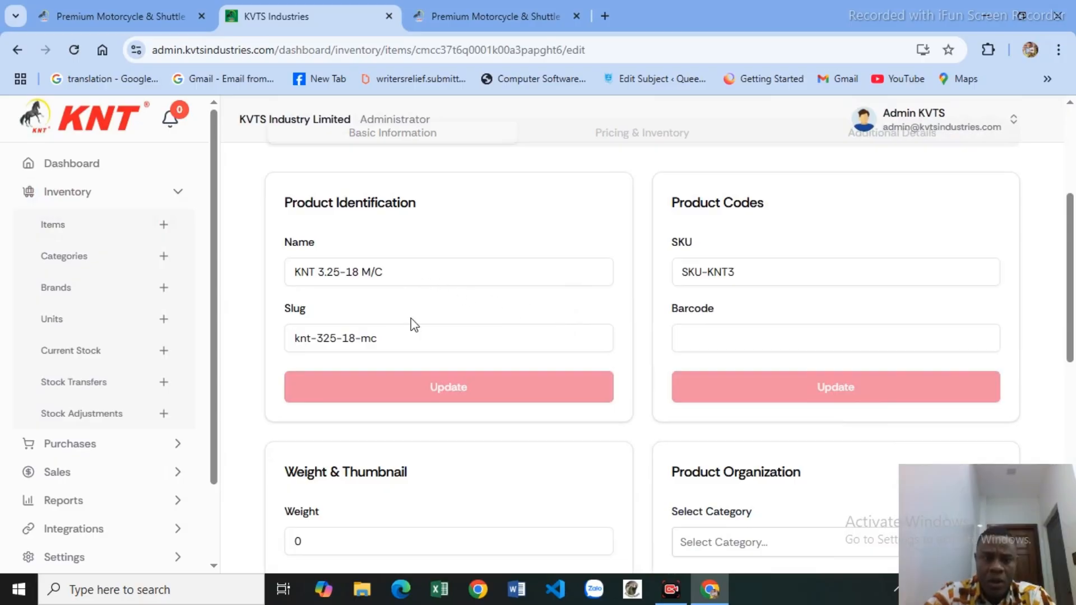
scroll(411, 322, down, 3)
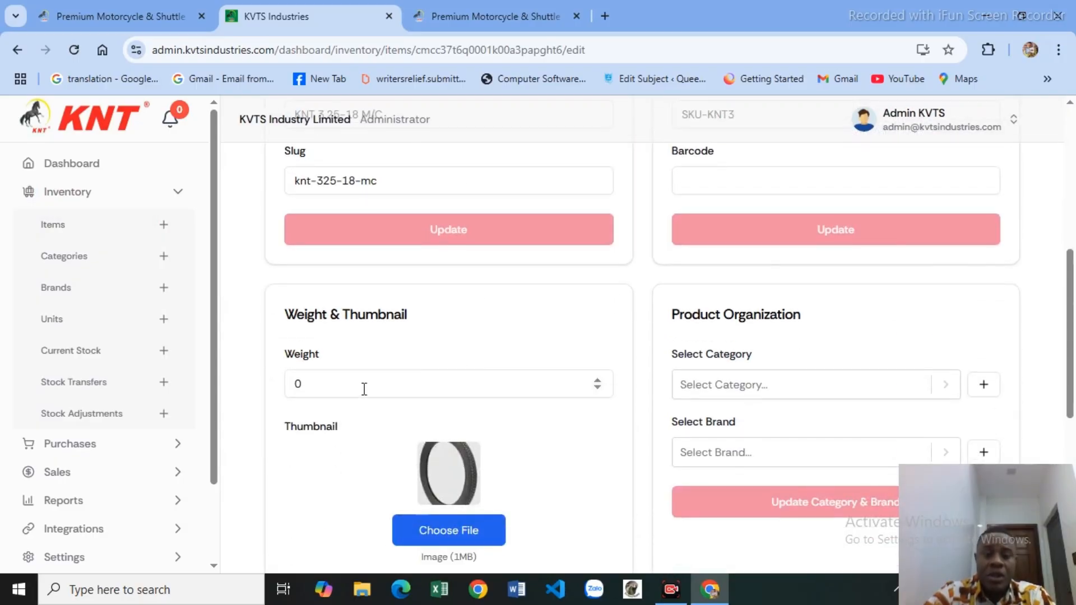
scroll(733, 353, down, 3)
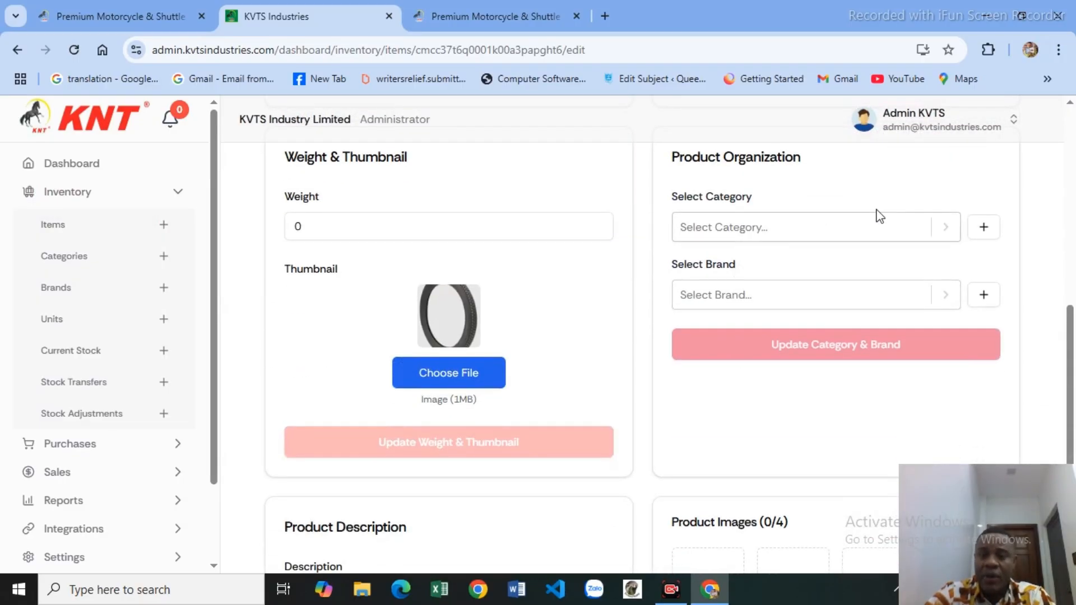
click(920, 232)
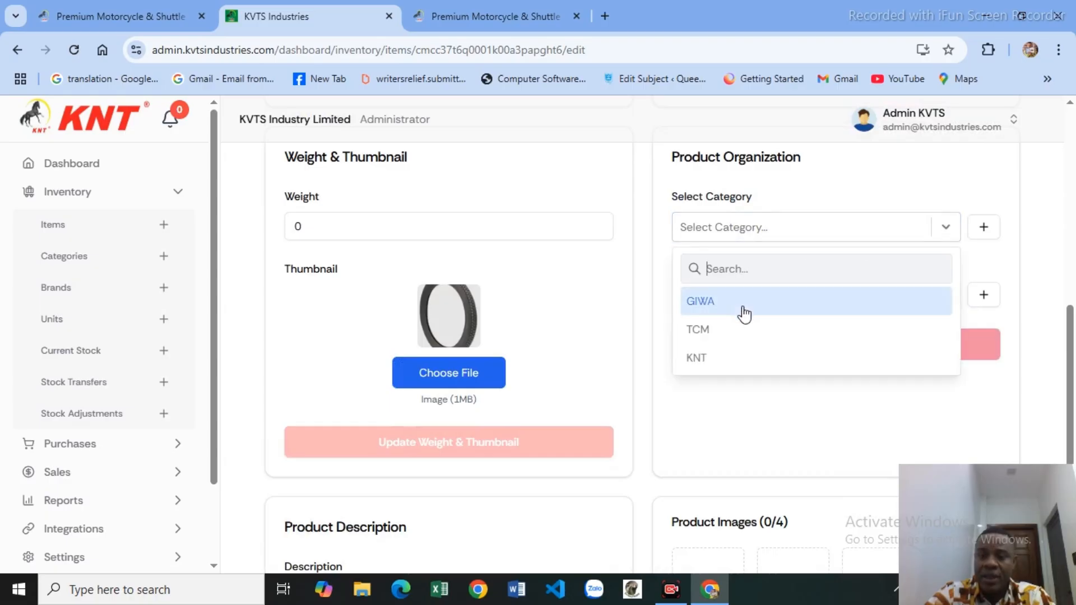
scroll(555, 250, up, 10)
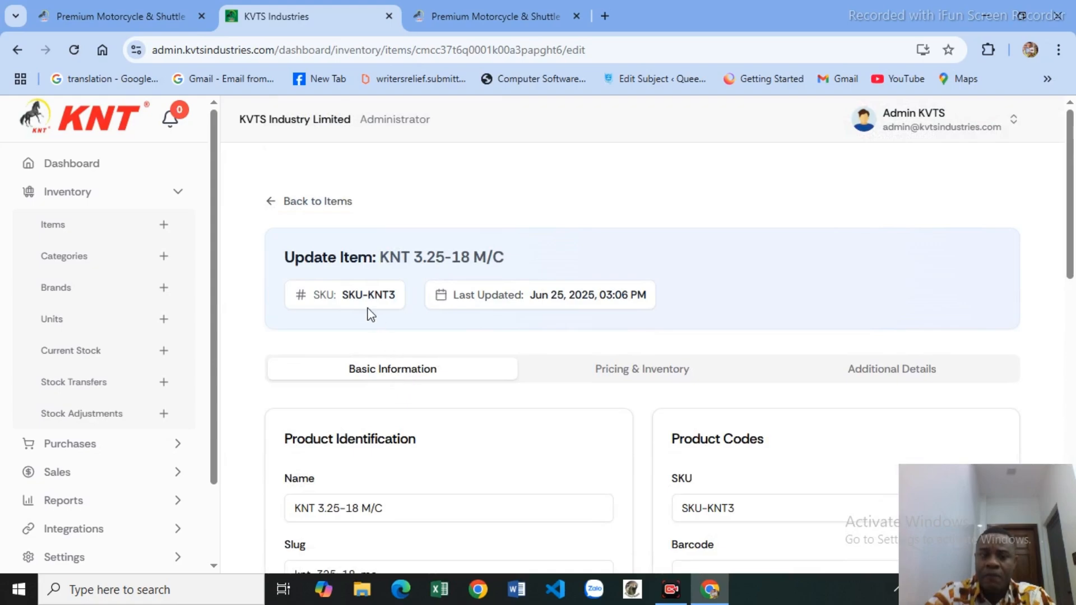
double_click(386, 257)
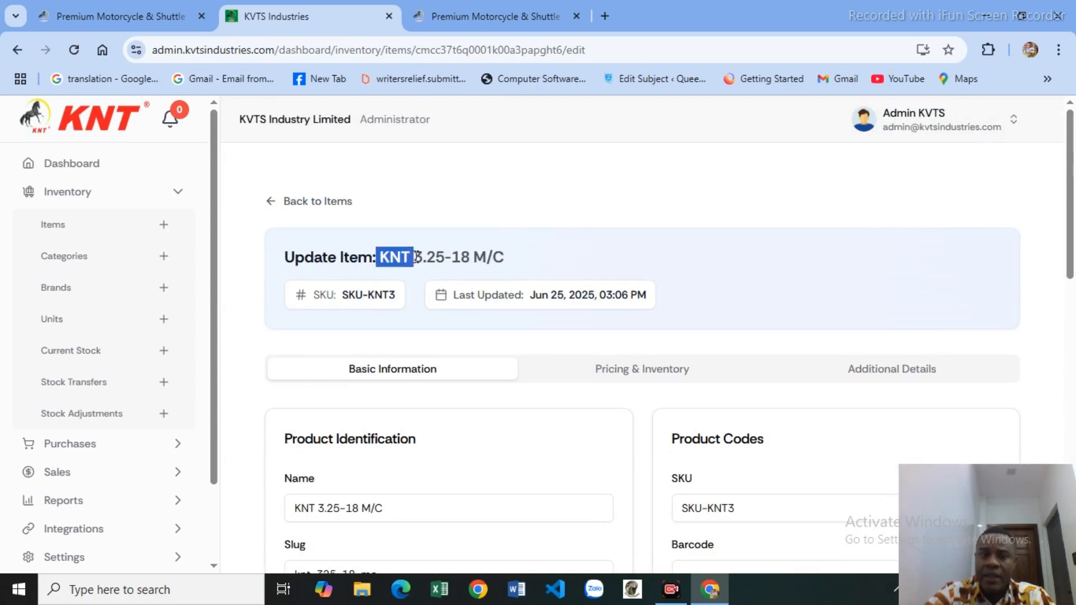
scroll(725, 332, down, 8)
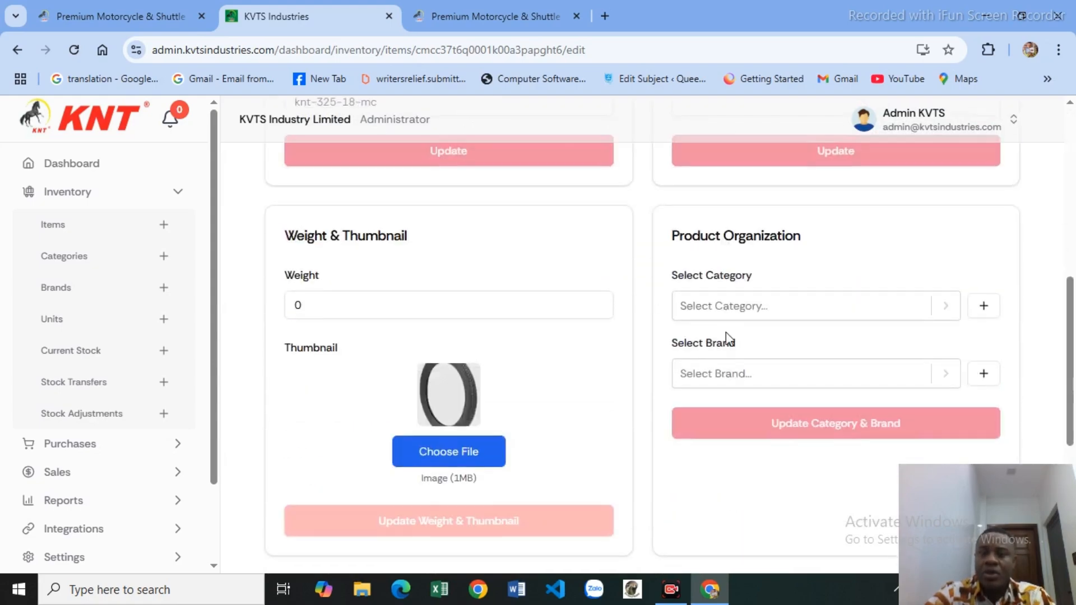
Step: Select category KNT, leave the brand empty, and save with Update Category & Brand
click(822, 309)
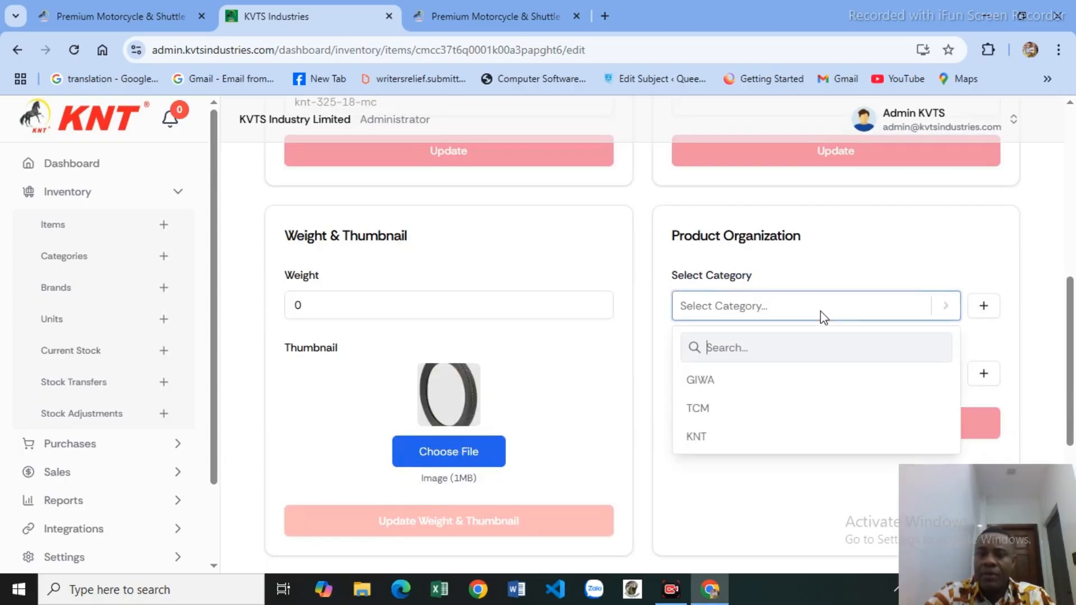
click(712, 439)
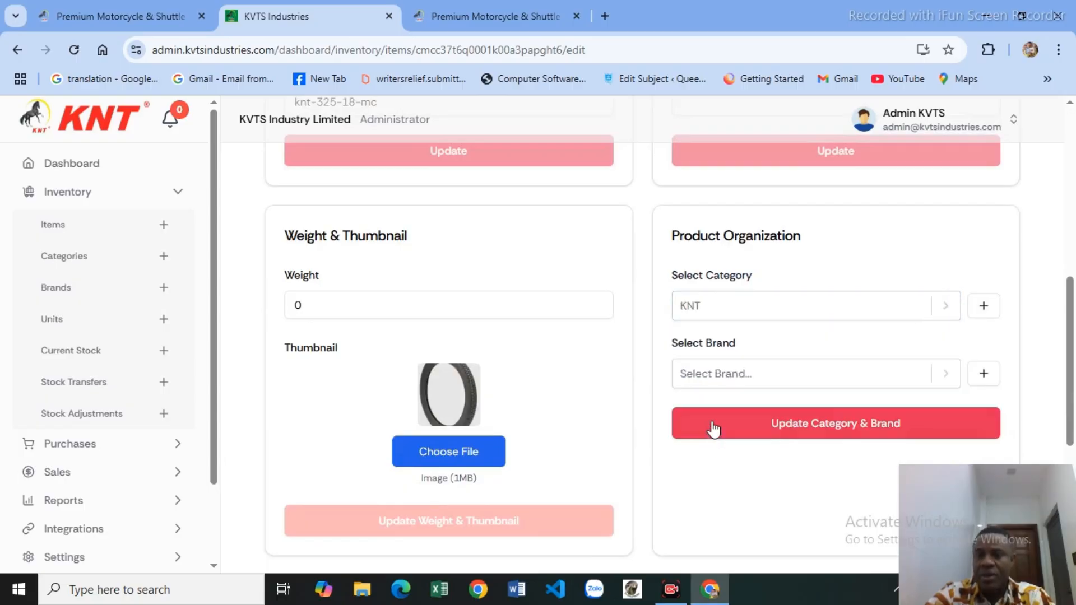
click(717, 372)
click(717, 373)
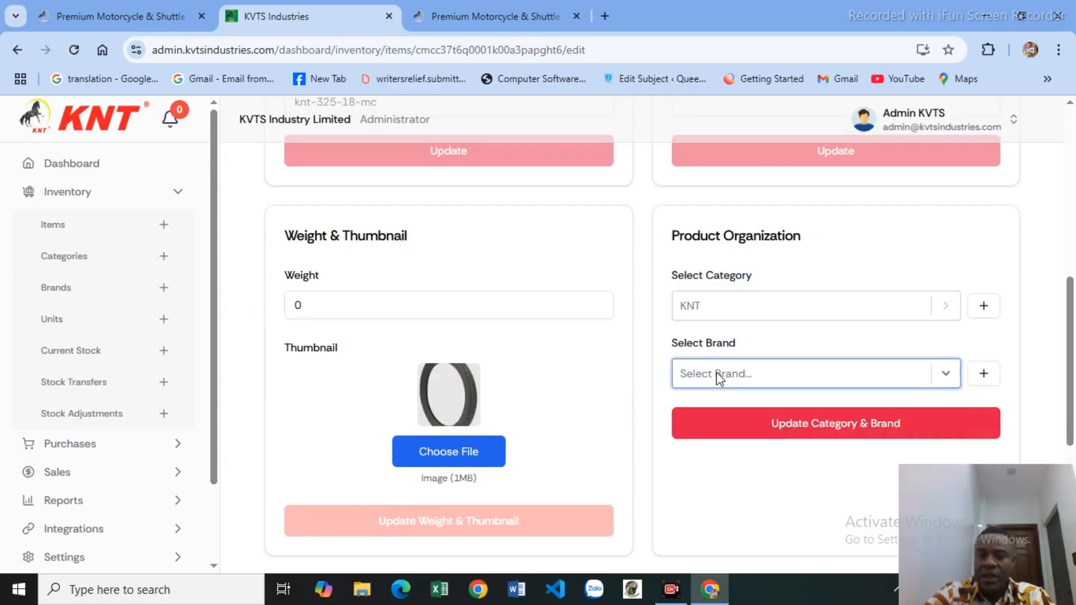
click(717, 372)
click(716, 372)
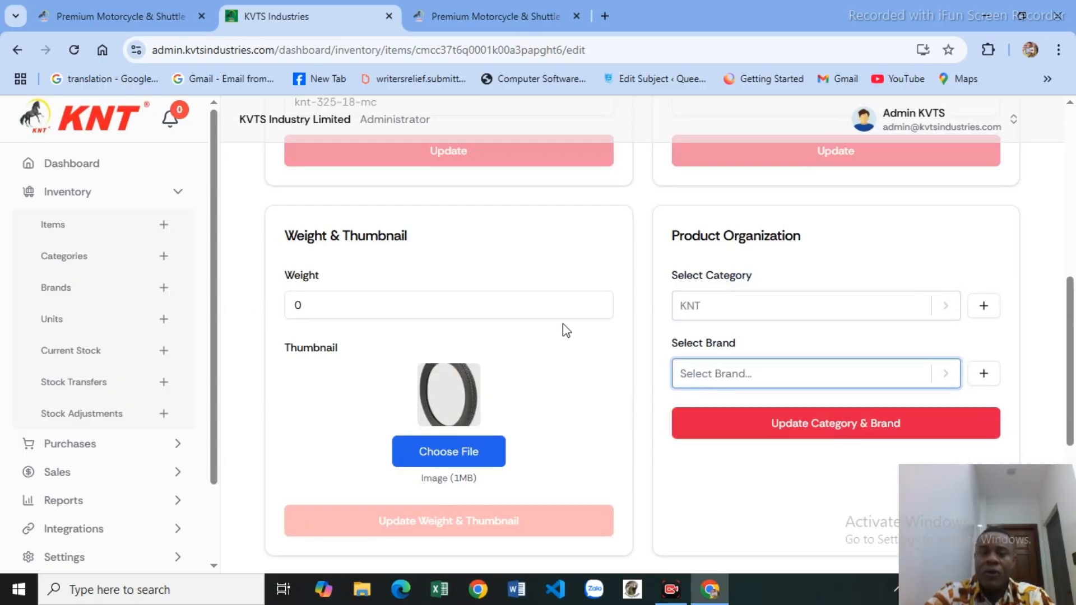
scroll(679, 324, down, 4)
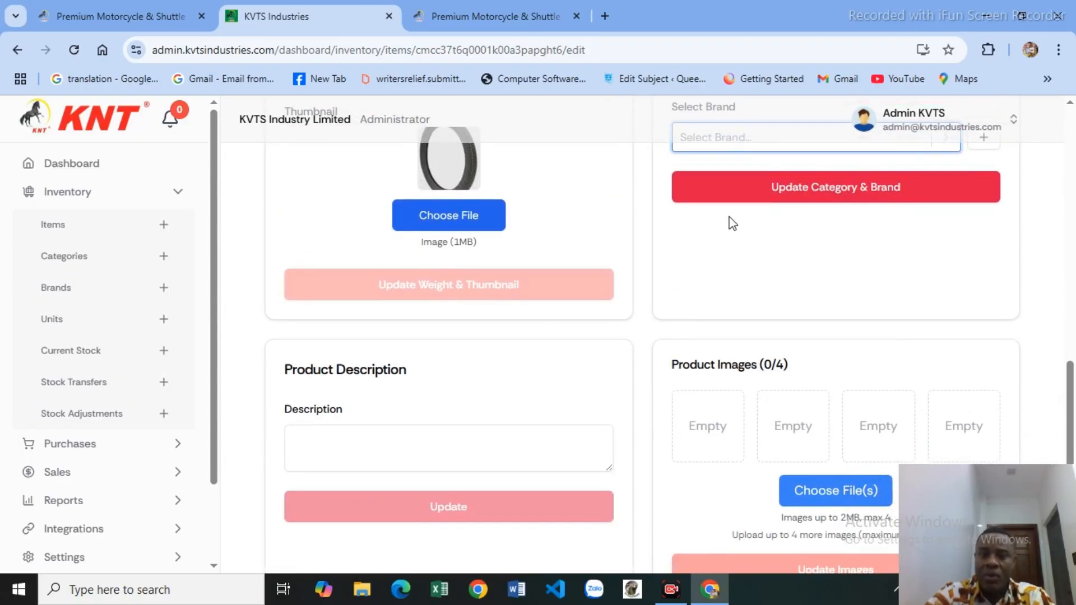
click(411, 449)
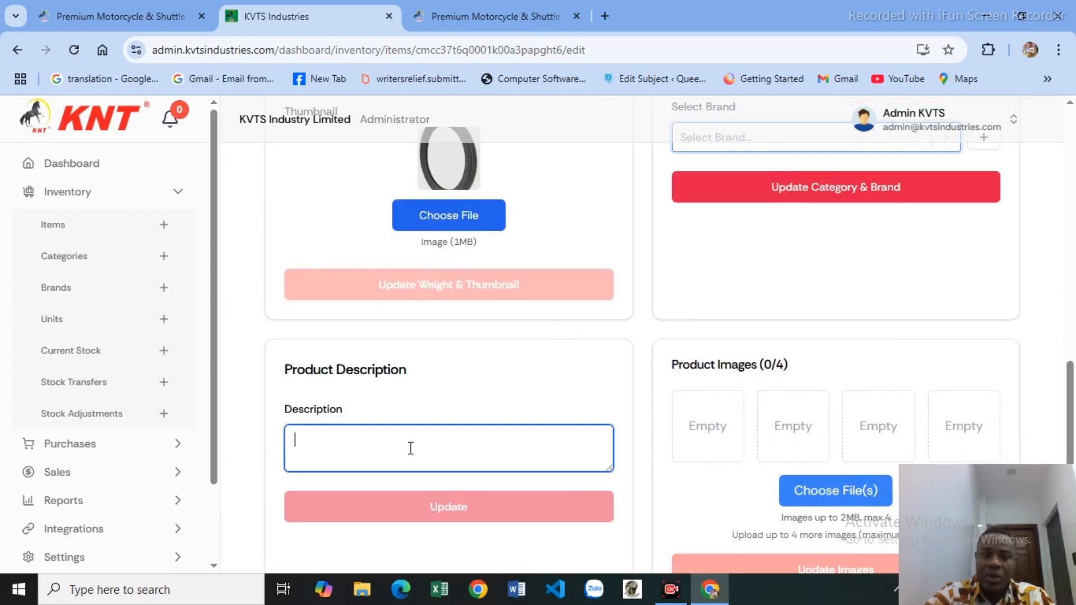
click(736, 203)
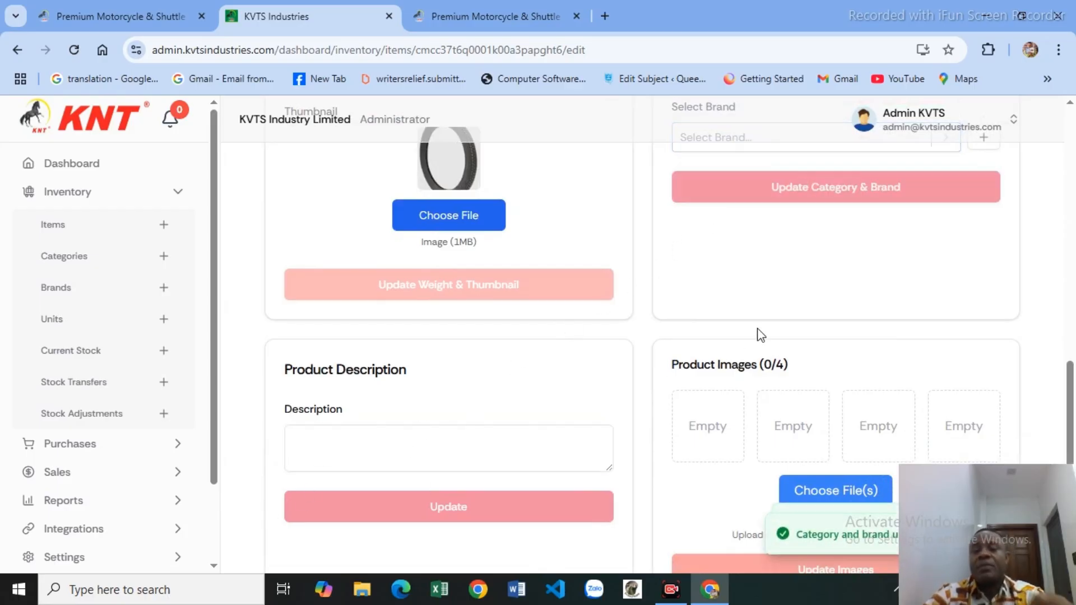
scroll(760, 297, up, 9)
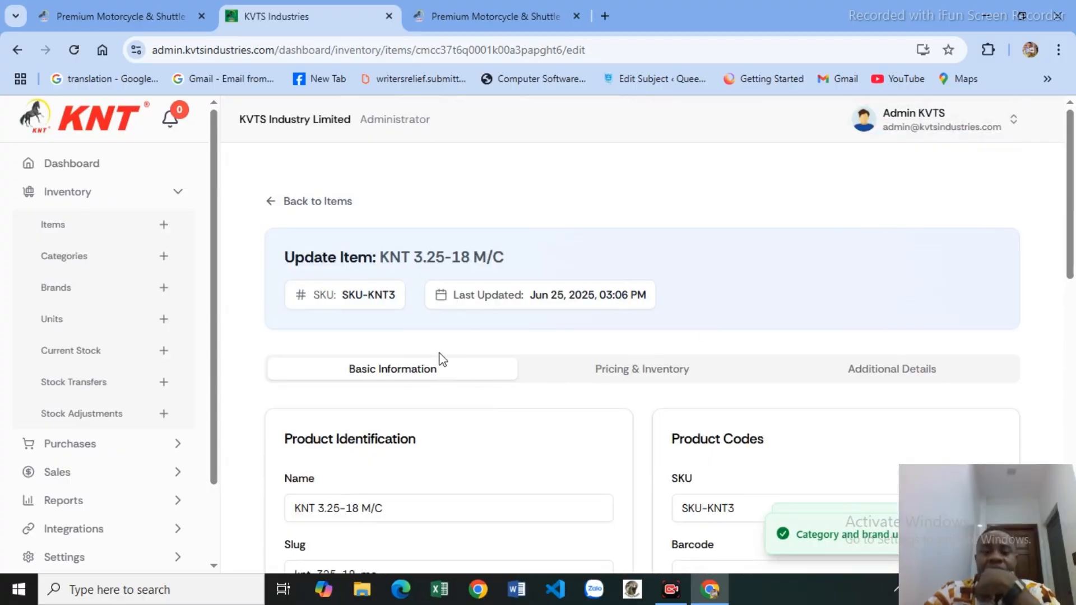
Step: Set the item's minimum stock level to 2 and save it
click(622, 368)
scroll(623, 392, down, 1)
scroll(344, 353, down, 4)
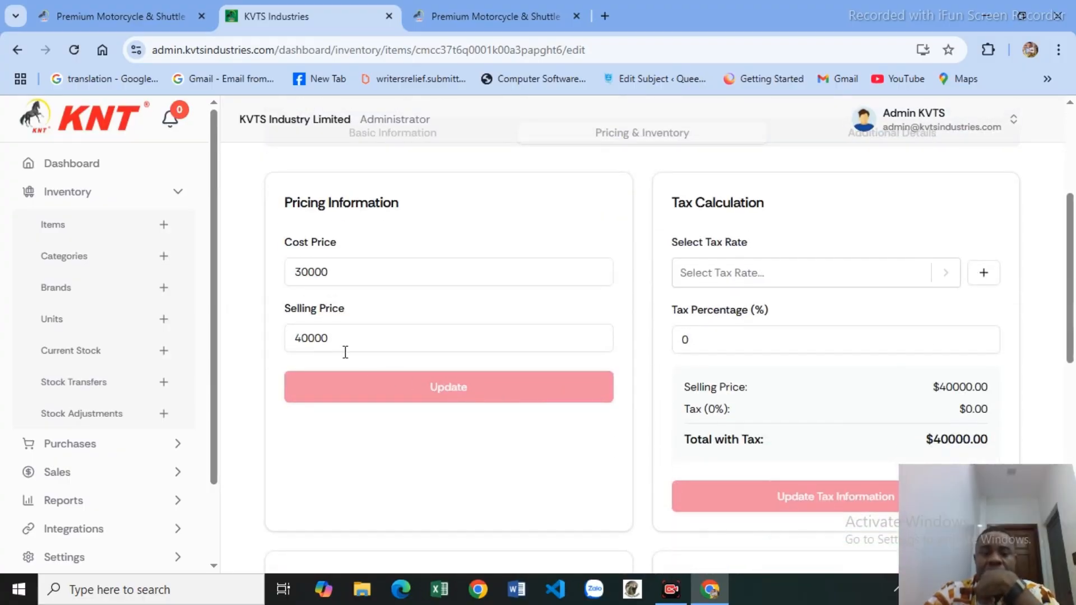
scroll(810, 350, down, 5)
scroll(715, 388, down, 2)
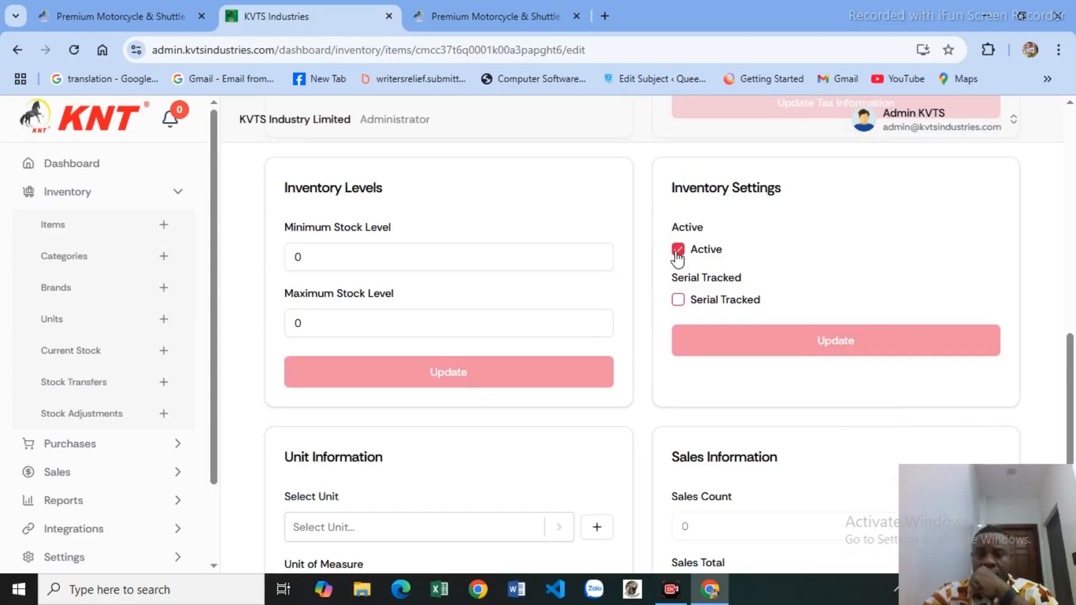
click(324, 261)
double_click(296, 264)
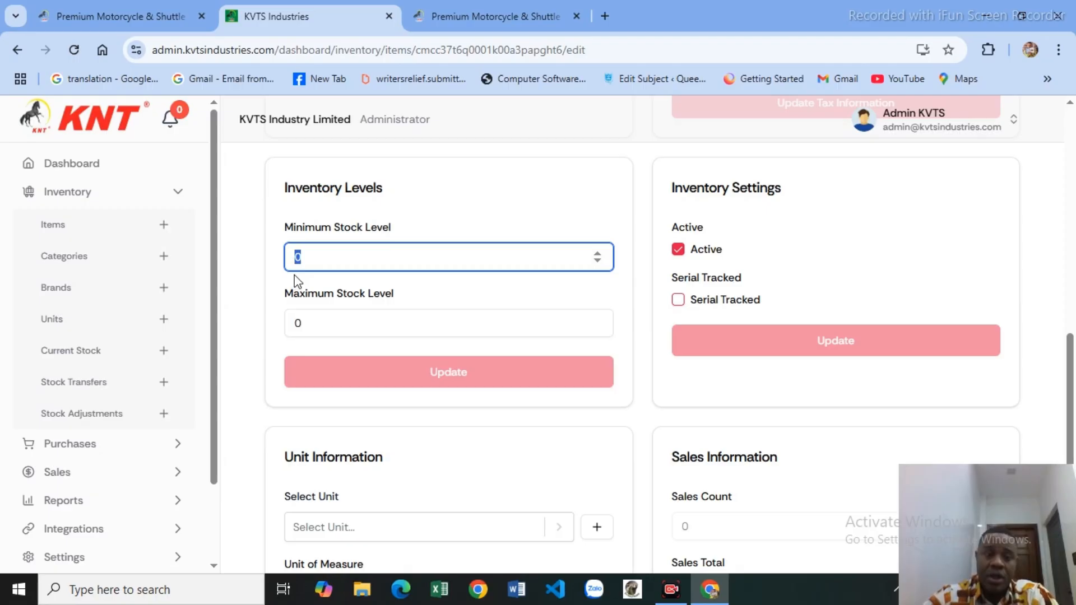
text(2)
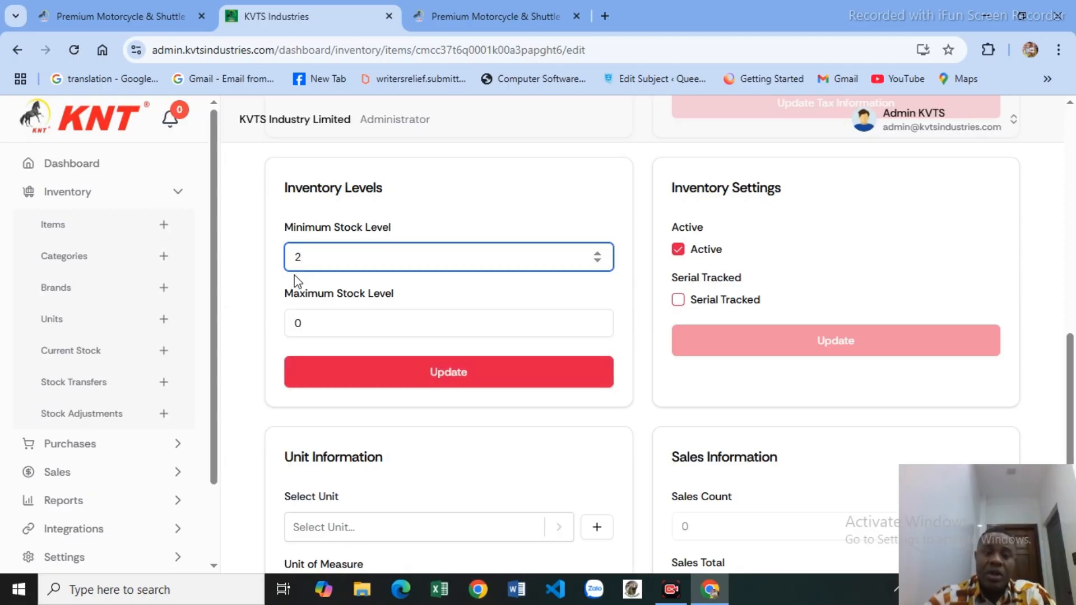
click(355, 383)
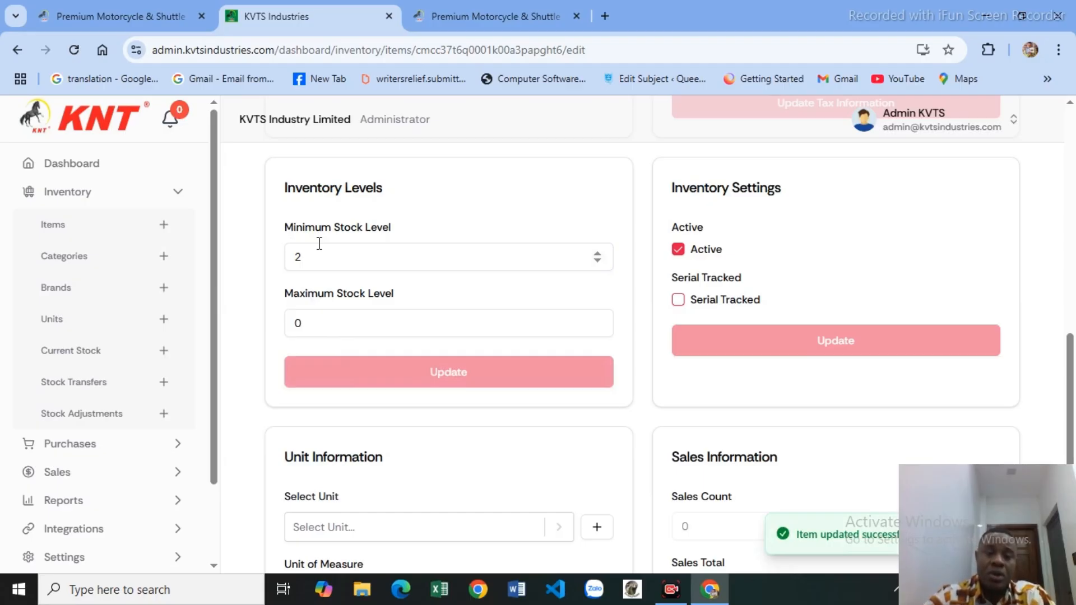
Step: Choose Carton as the item's unit and save the unit information
scroll(336, 254, down, 3)
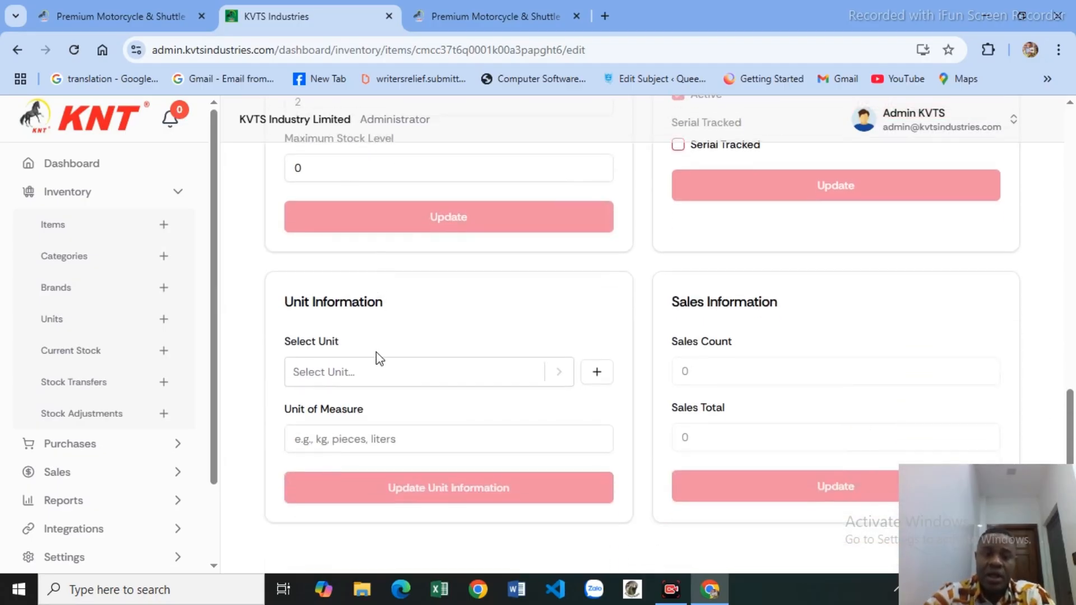
click(370, 375)
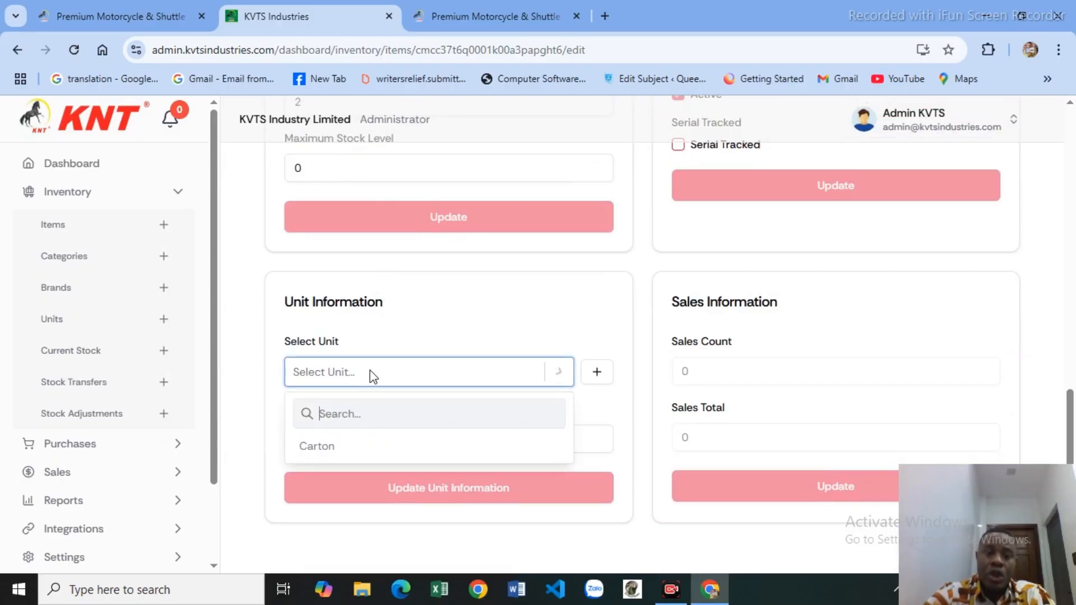
click(331, 447)
scroll(565, 219, up, 14)
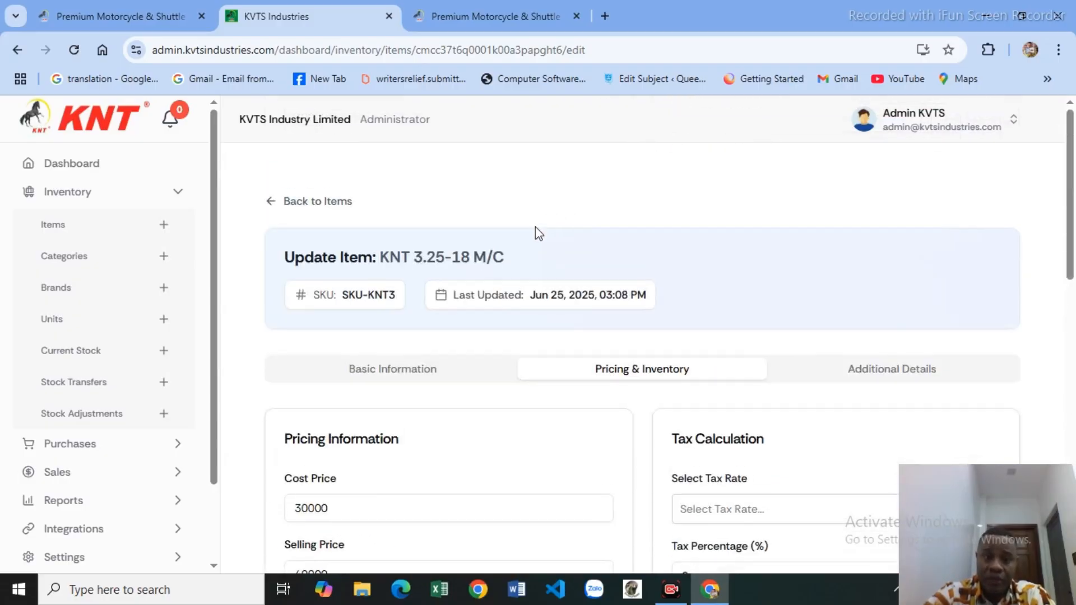
drag(509, 257, 379, 256)
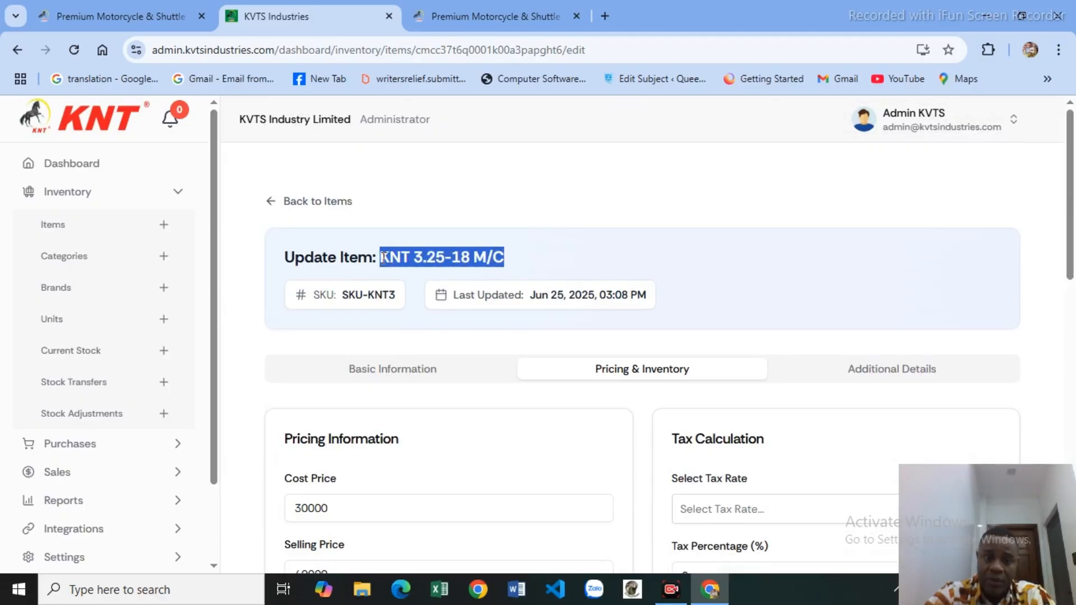
scroll(372, 276, down, 9)
scroll(526, 327, down, 5)
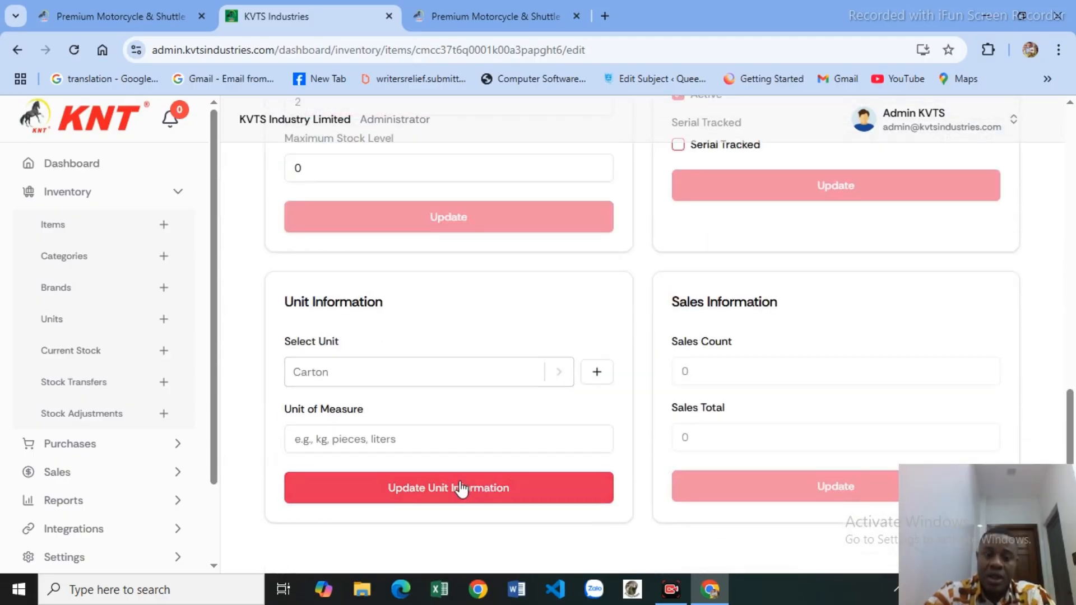
click(443, 489)
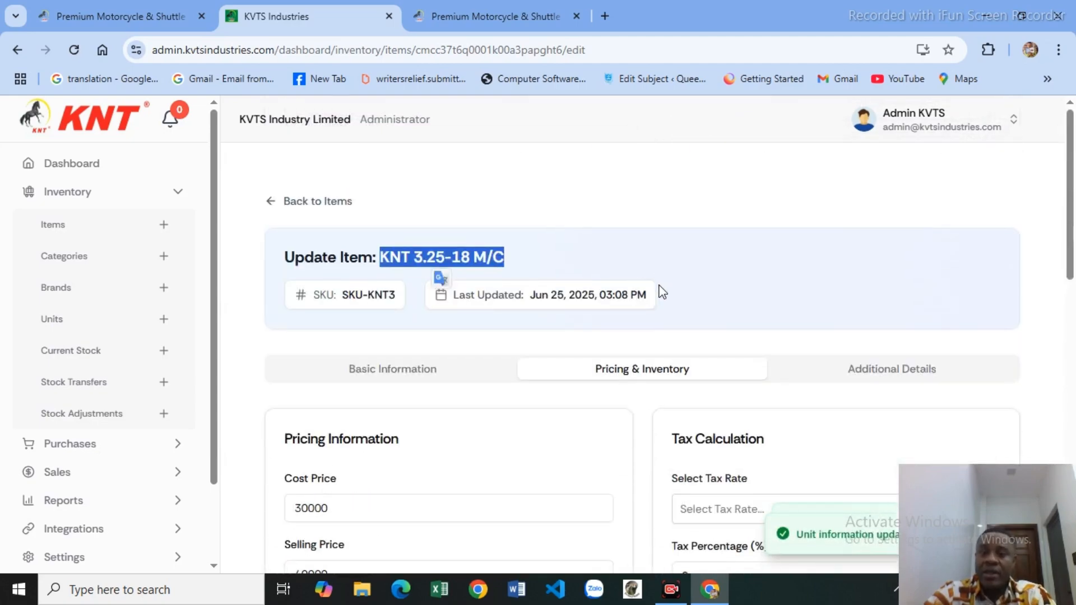
Step: Show the KNT 3.25-18 M/C Additional Details and review its empty dimensions and identifiers
click(855, 372)
scroll(606, 380, down, 3)
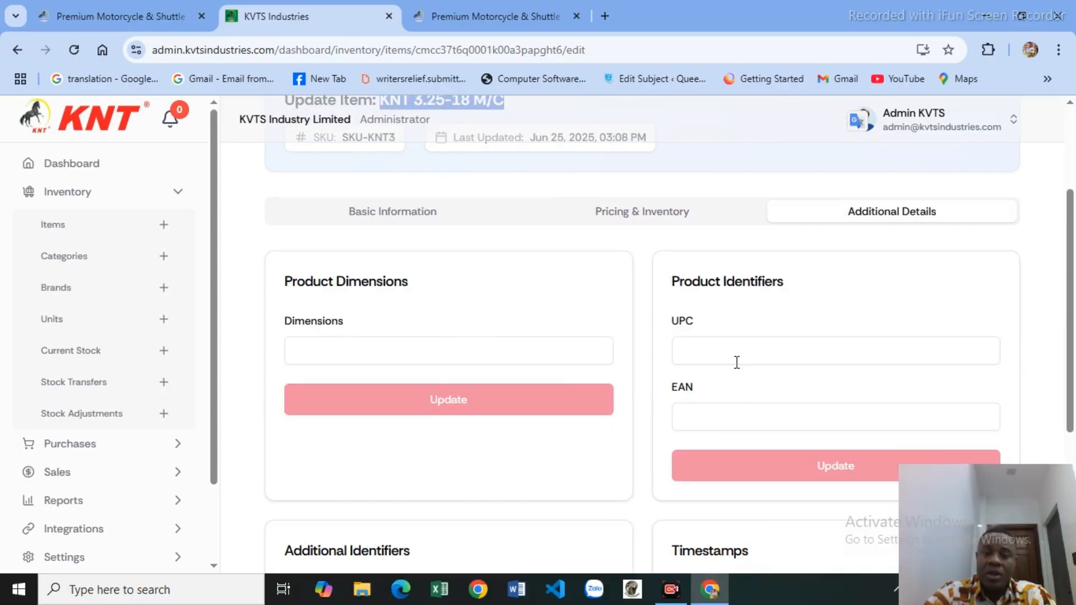
scroll(737, 362, down, 4)
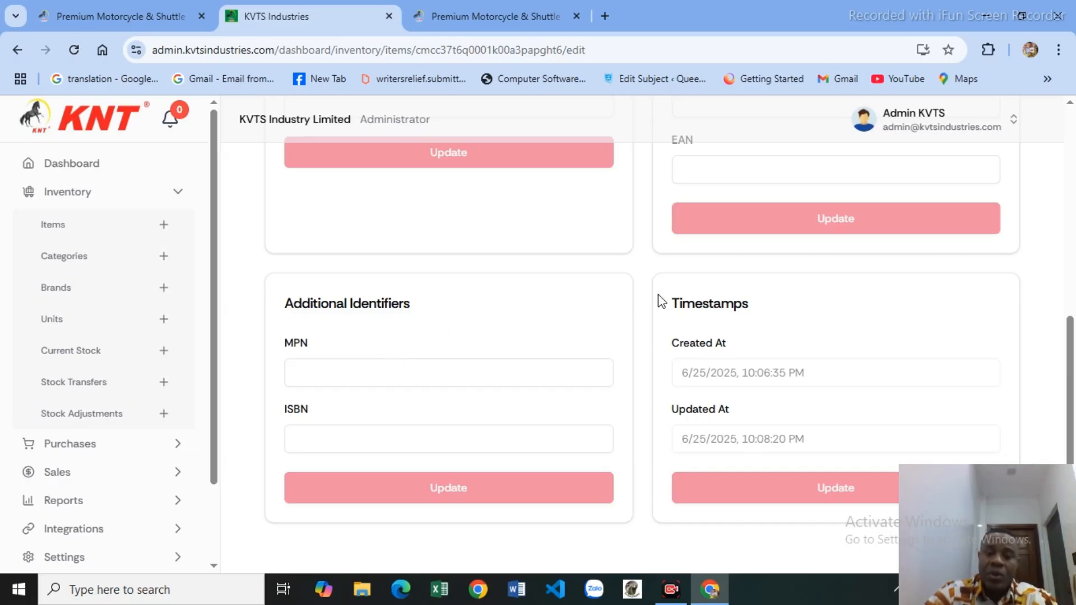
scroll(673, 292, up, 7)
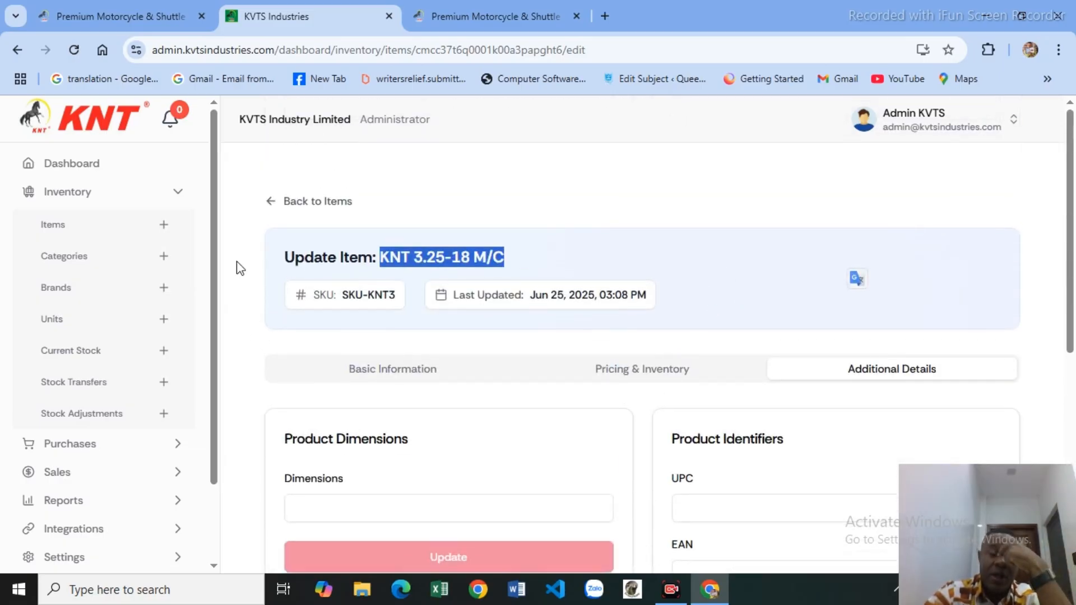
click(66, 195)
Step: Collapse Inventory in the sidebar and open POS Sales from the Sales group
click(65, 197)
click(65, 197)
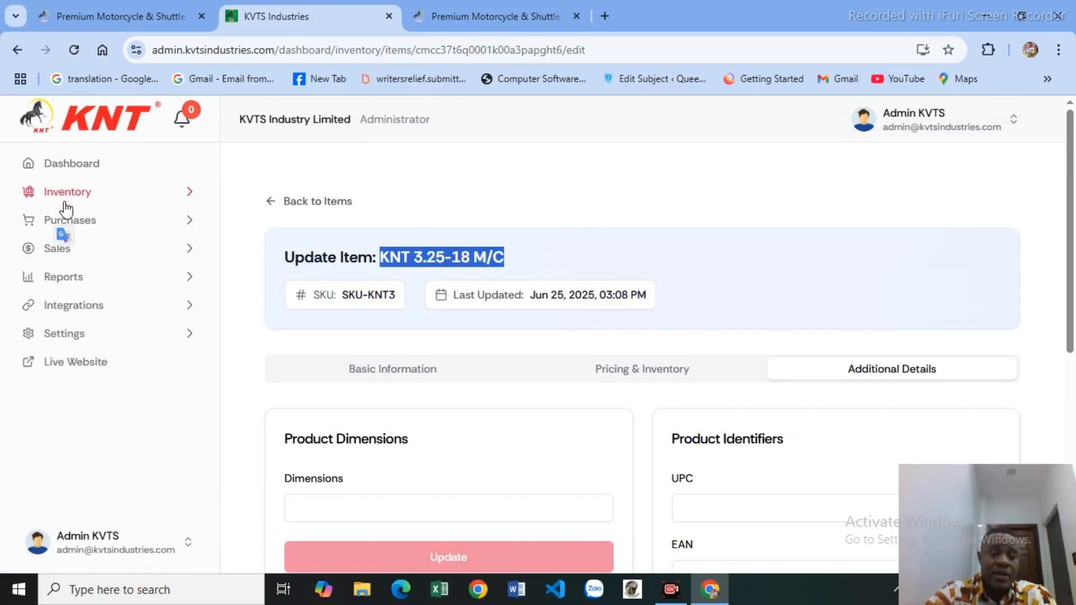
click(61, 256)
click(64, 286)
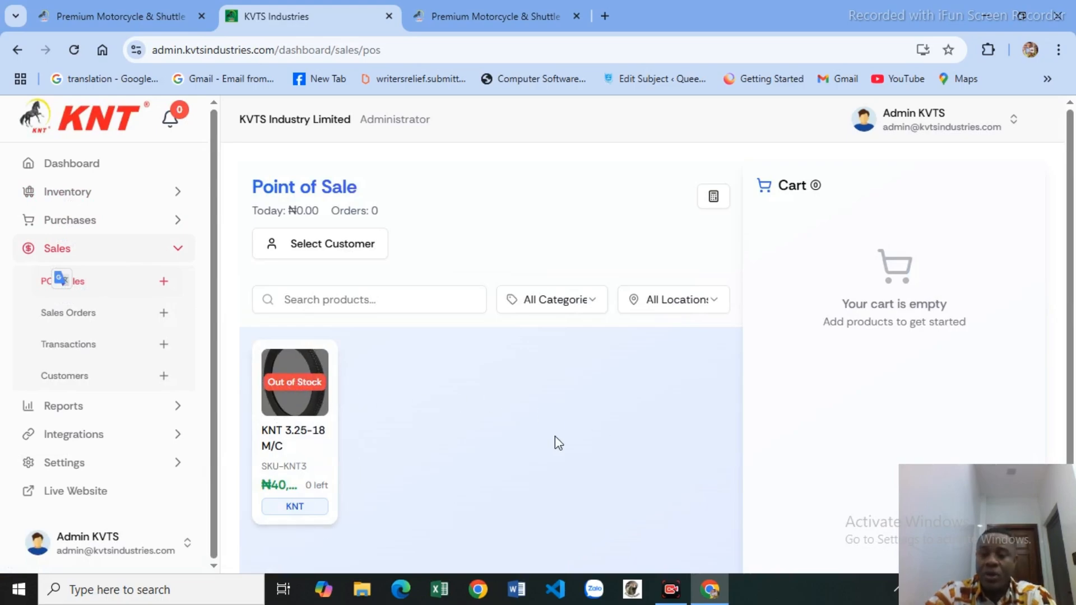
Step: Try adding the out-of-stock KNT 3.25-18 M/C to the cart, which stays empty
click(286, 442)
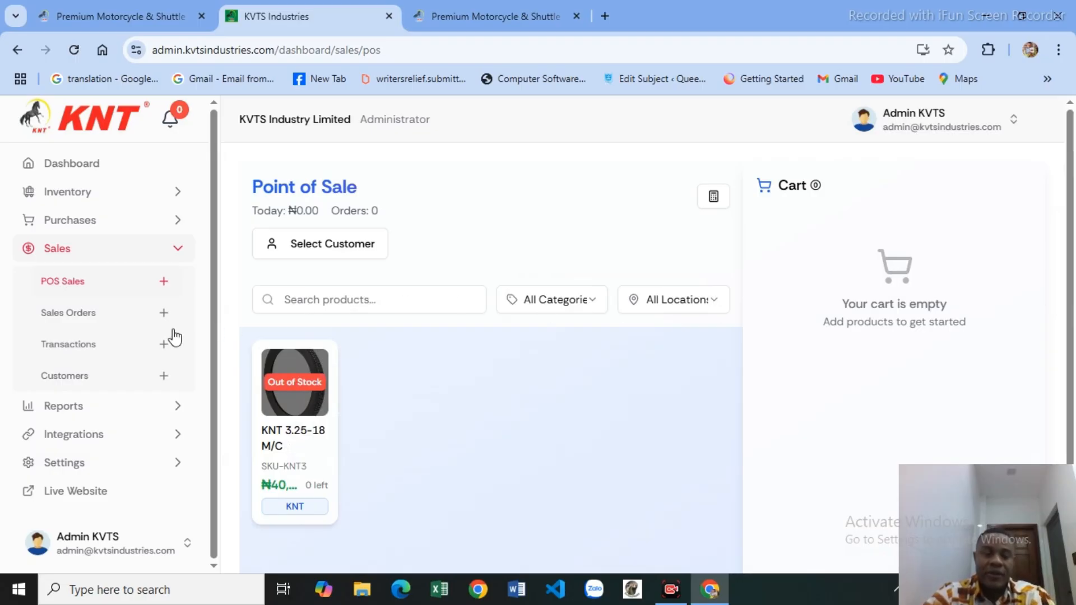
click(300, 301)
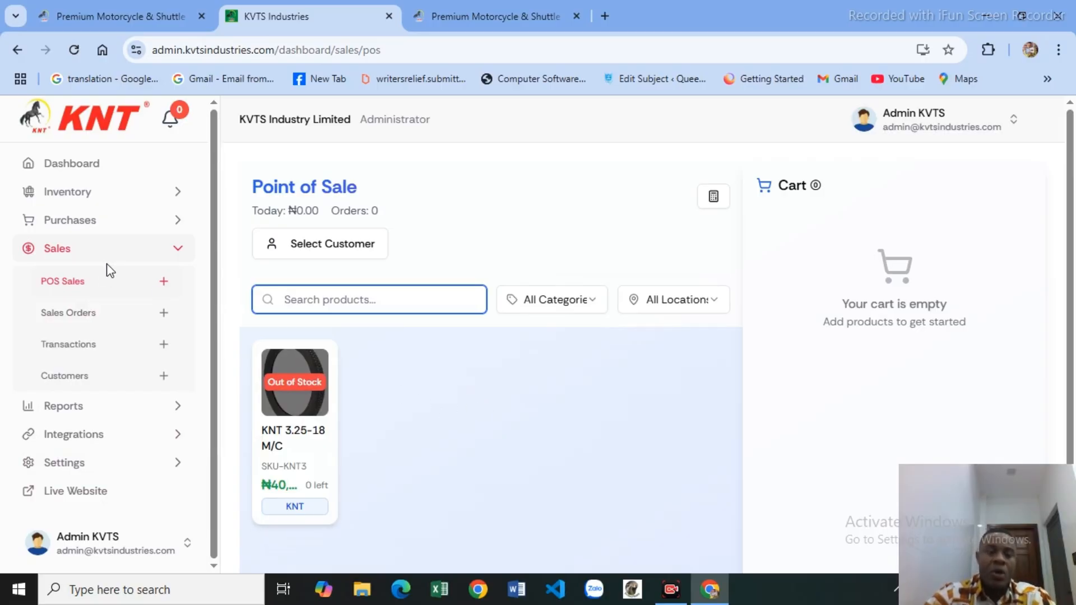
scroll(112, 269, down, 1)
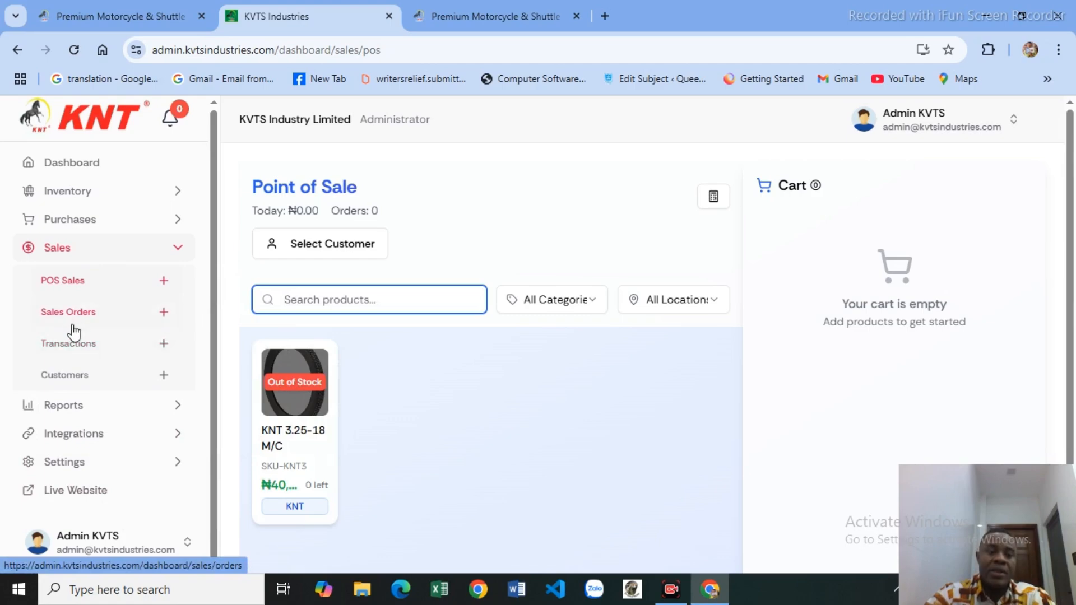
click(64, 251)
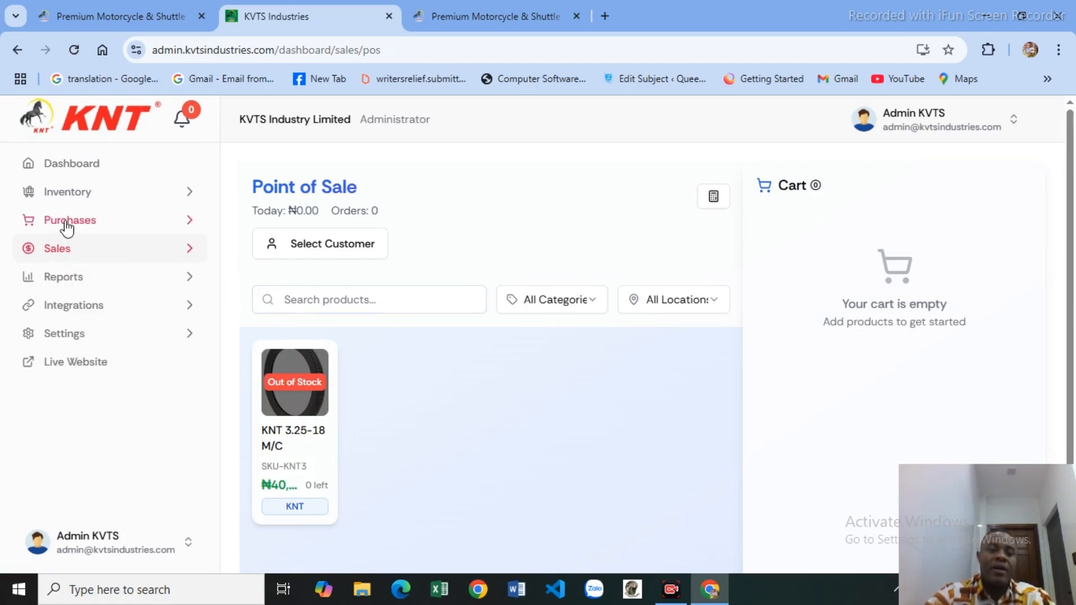
click(63, 222)
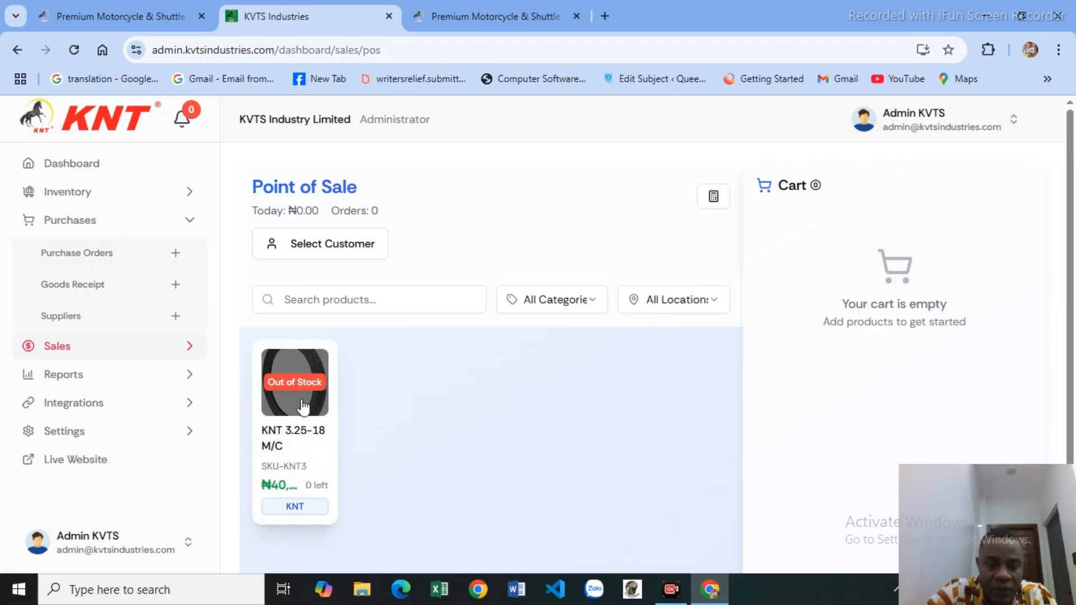
Step: Start a new purchase order for Jude's Limited, 30Days terms, delivering to KVTS Industry Limited, note 'De'
click(68, 262)
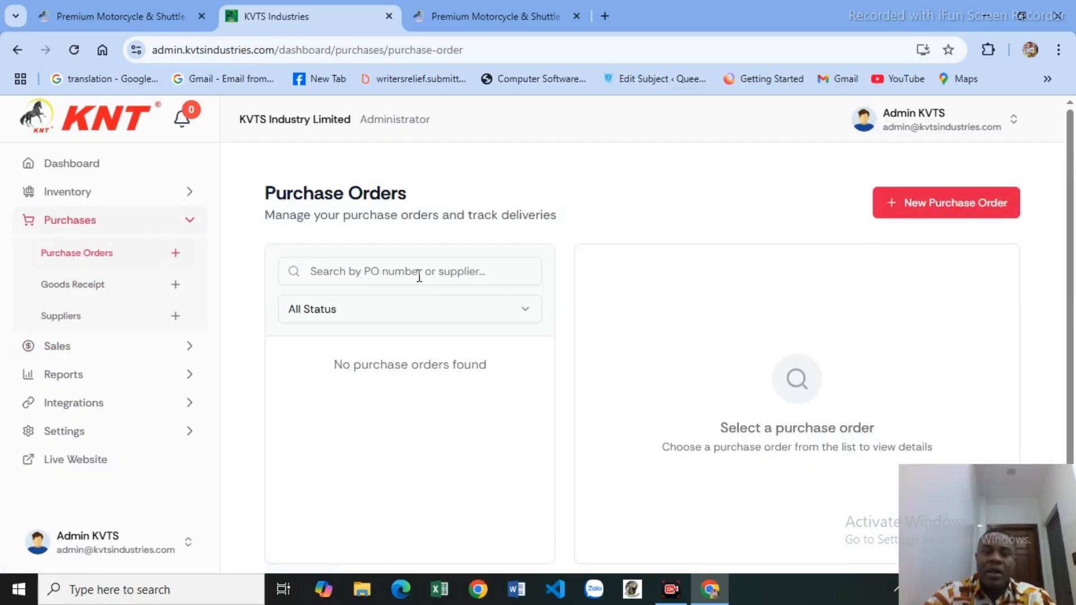
click(923, 205)
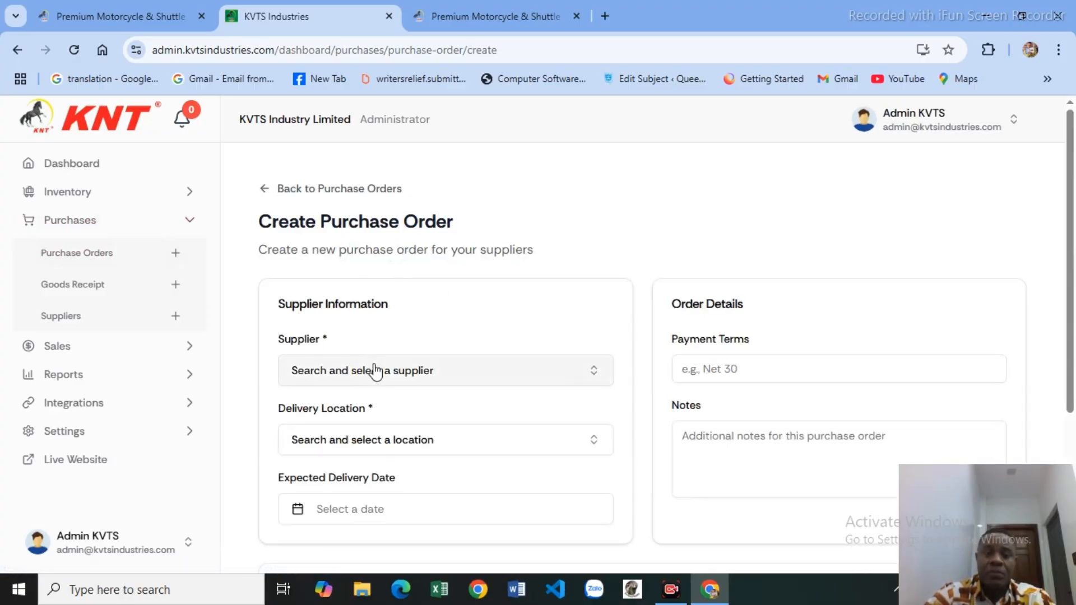
click(375, 372)
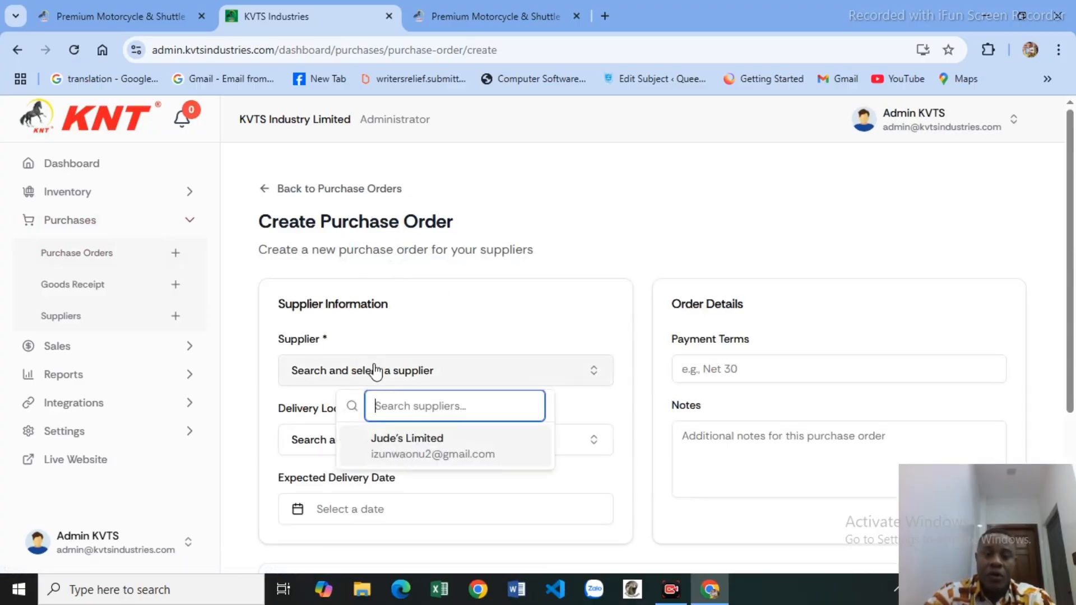
click(404, 444)
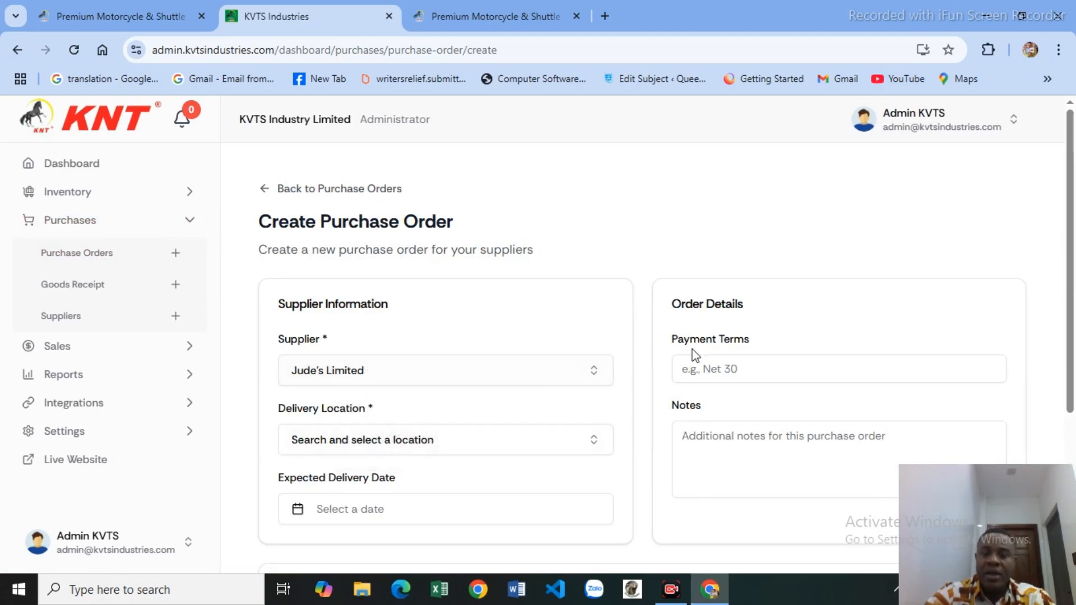
click(696, 367)
click(778, 435)
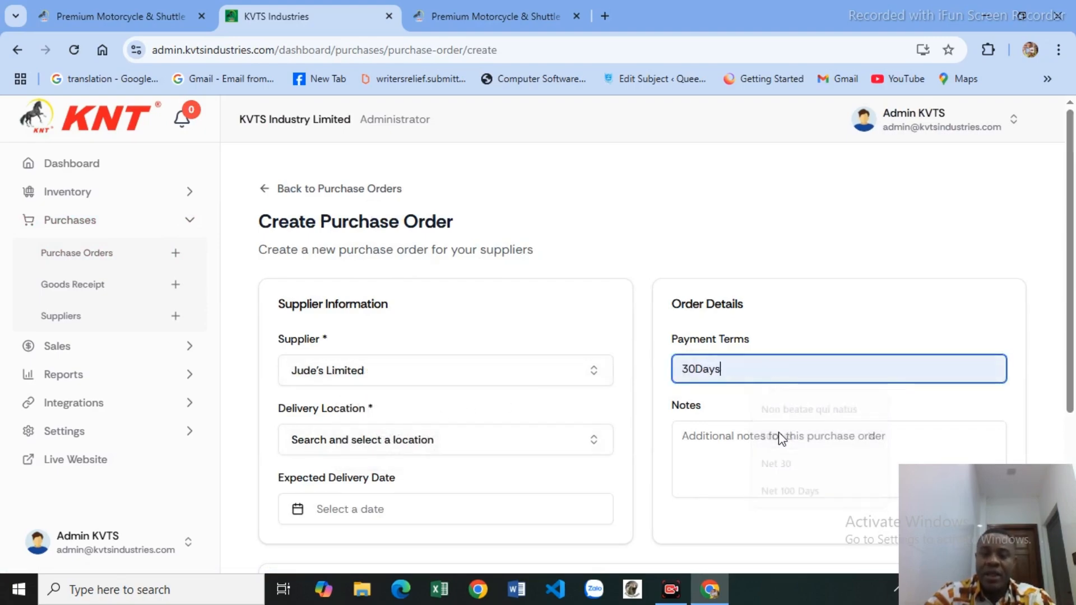
click(364, 444)
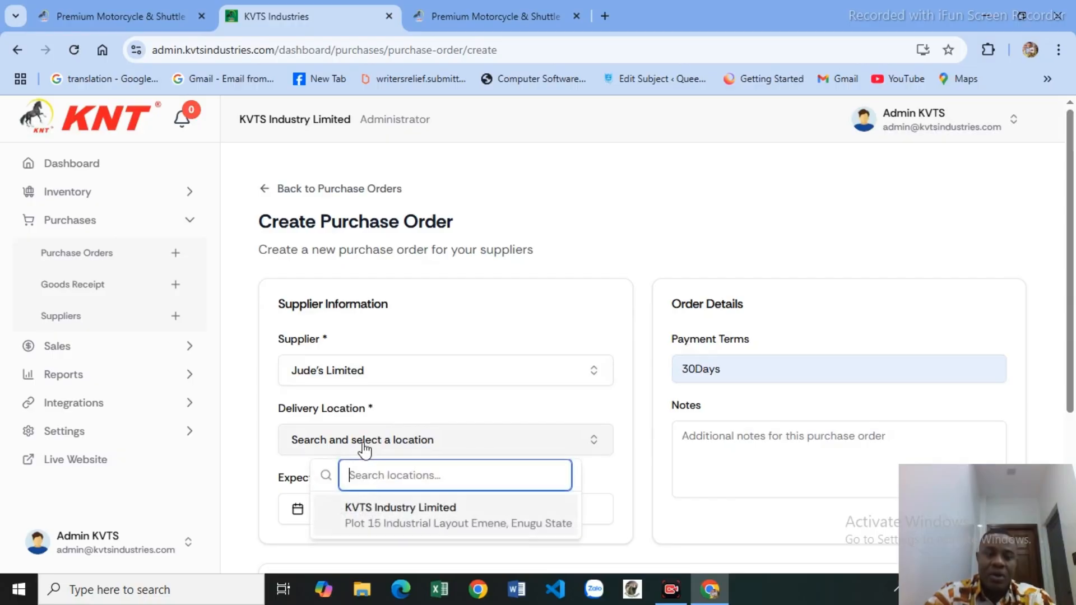
click(396, 521)
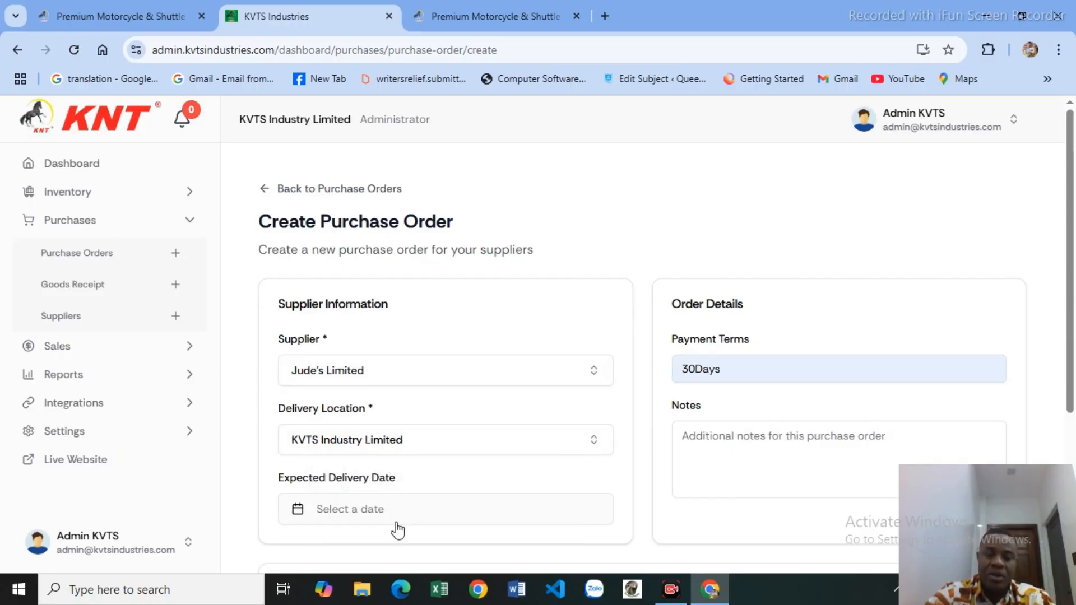
click(747, 439)
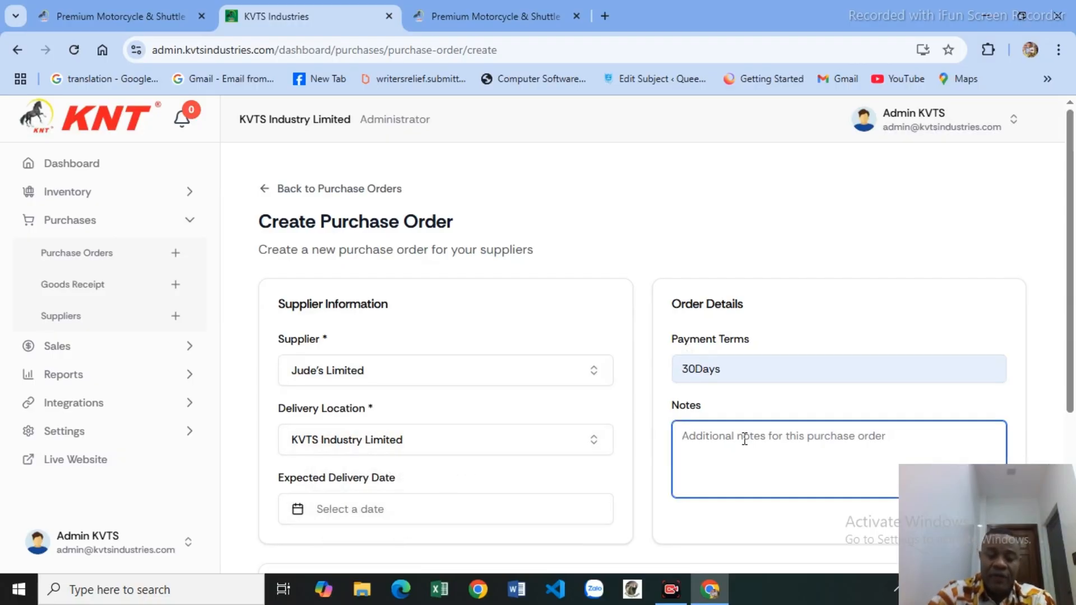
text(Deliver on time)
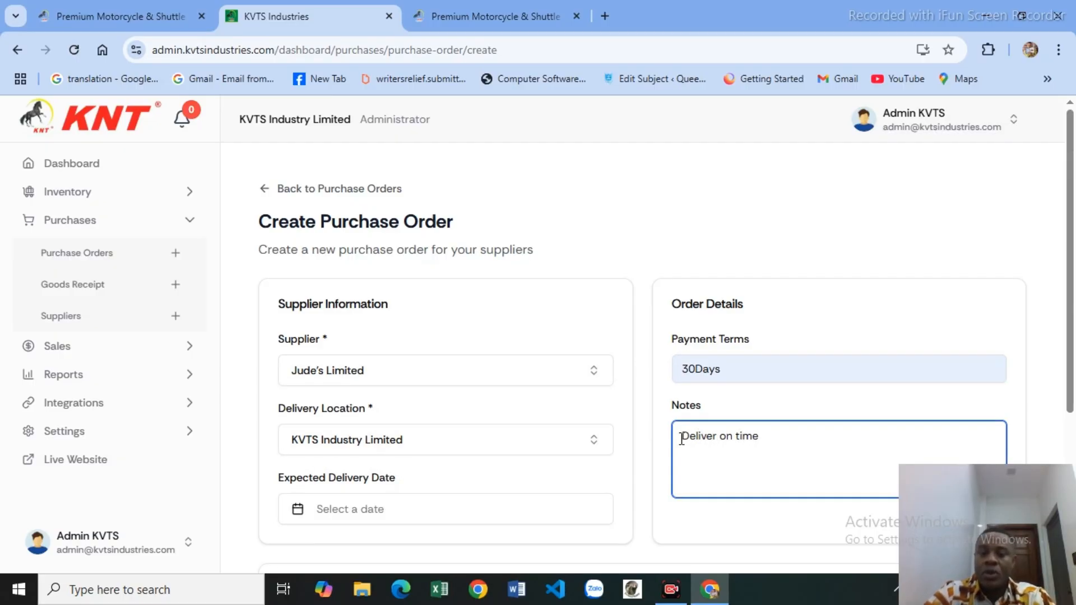
Step: Set the expected delivery date to June 30th, 2025
scroll(595, 437, down, 3)
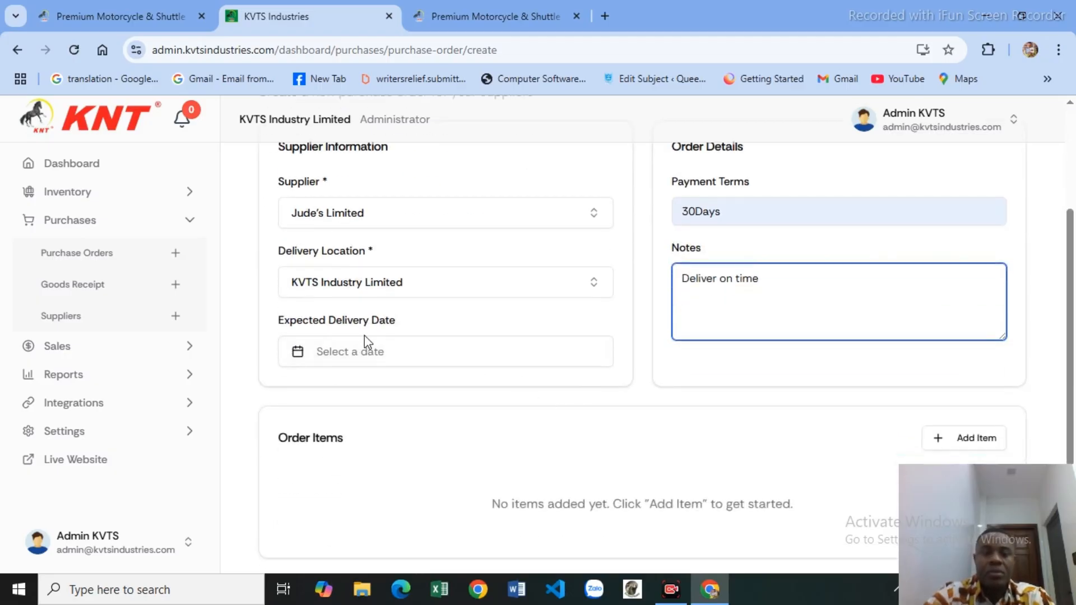
click(361, 354)
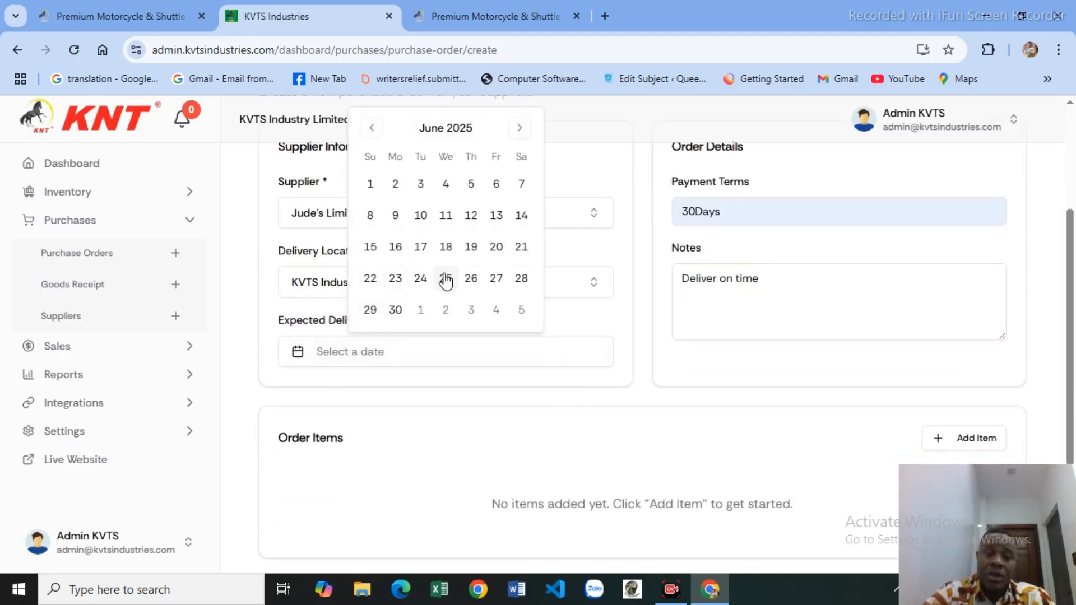
click(395, 312)
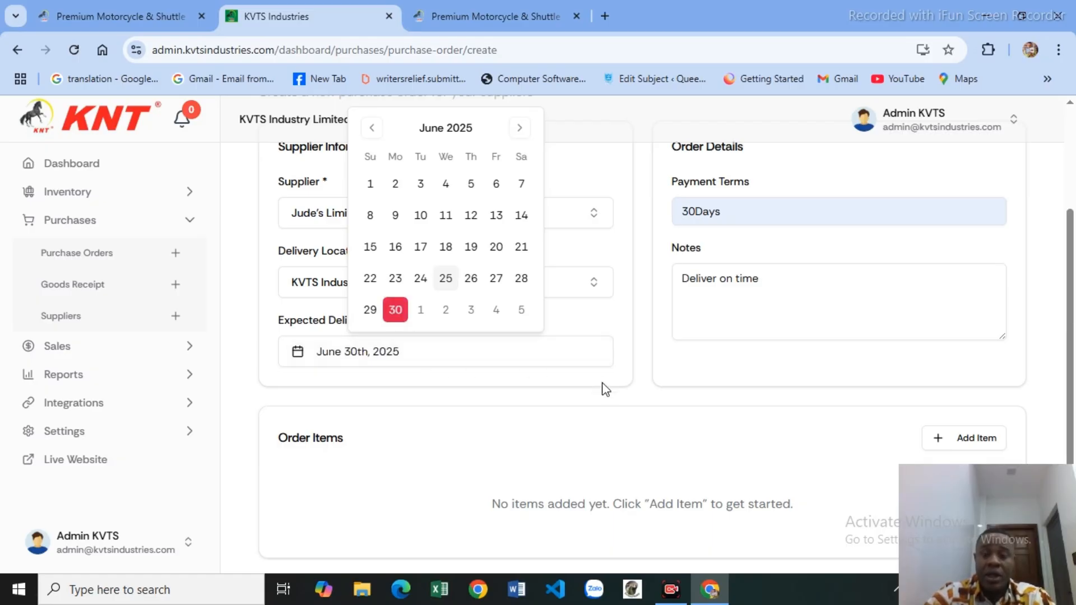
click(606, 408)
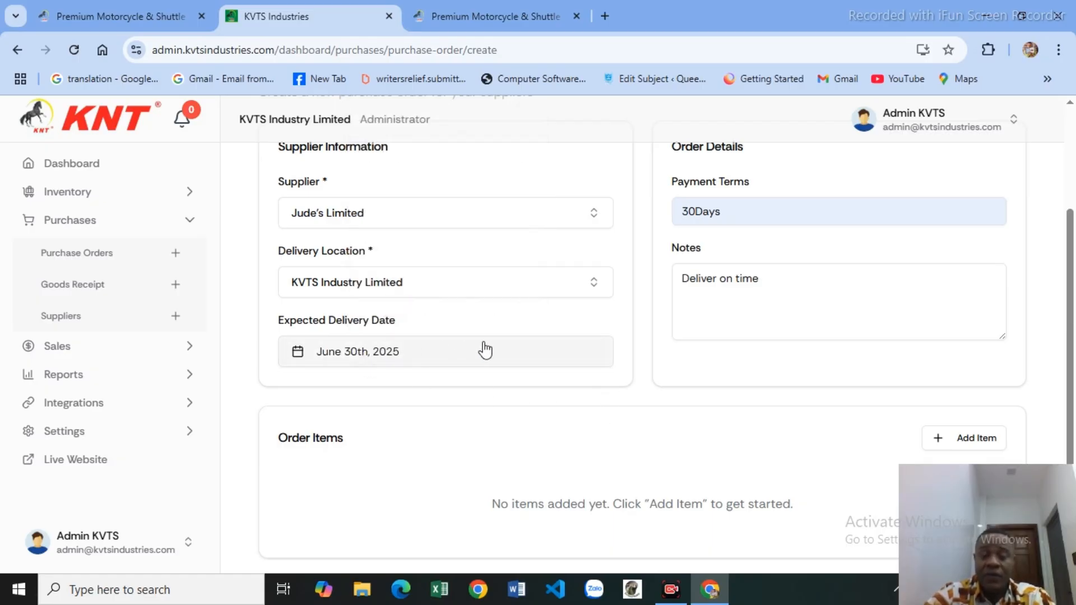
scroll(488, 406, down, 2)
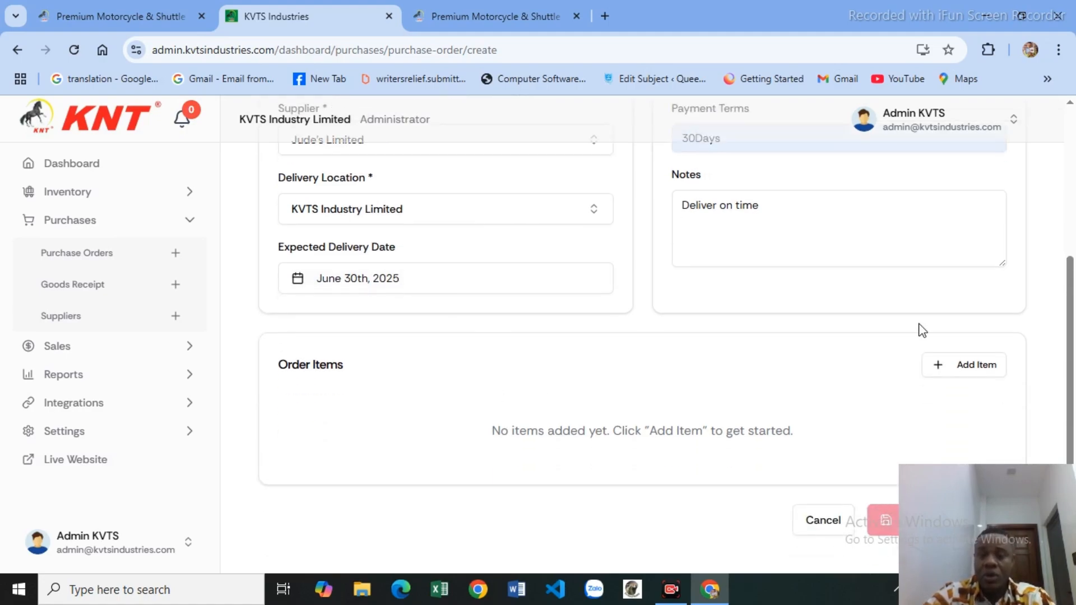
Step: Add an order line of 10 KNT 3.25-18 M/C at unit price 30000 with 0% tax
click(984, 370)
click(399, 452)
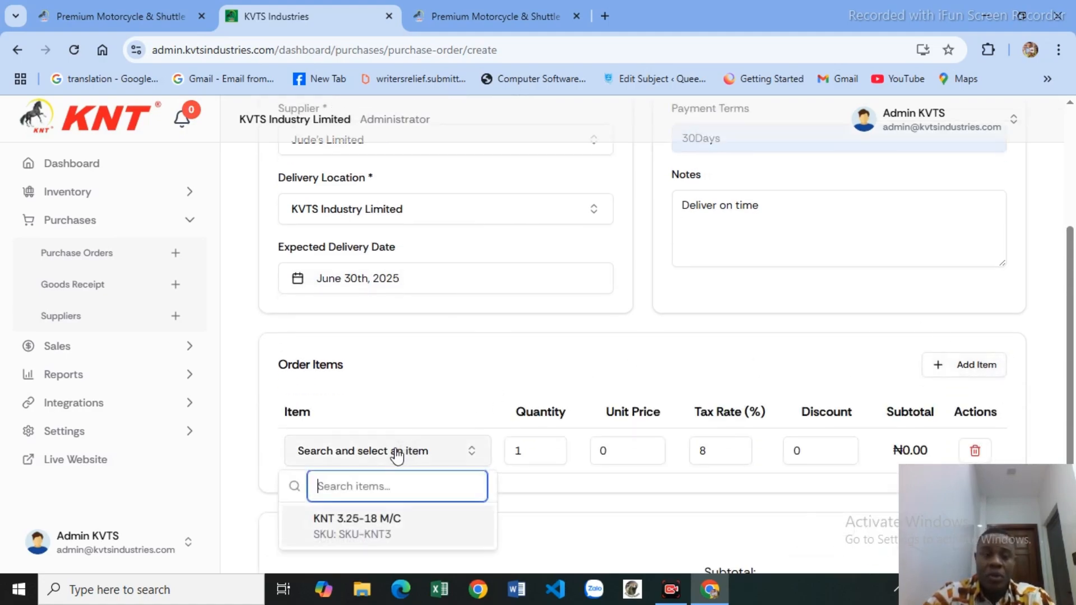
click(380, 520)
click(499, 449)
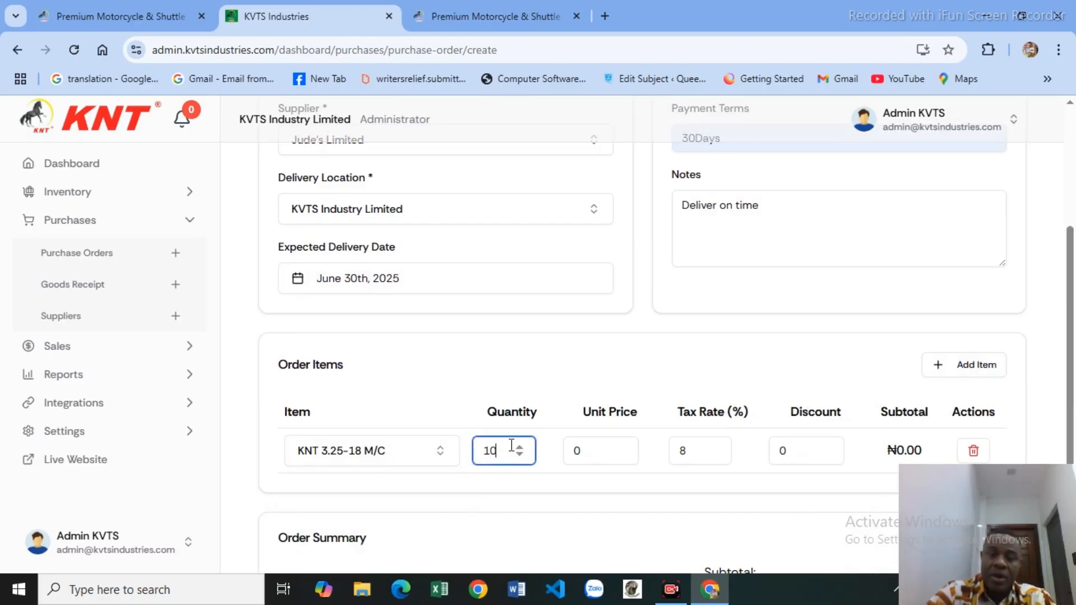
drag(595, 446, 567, 452)
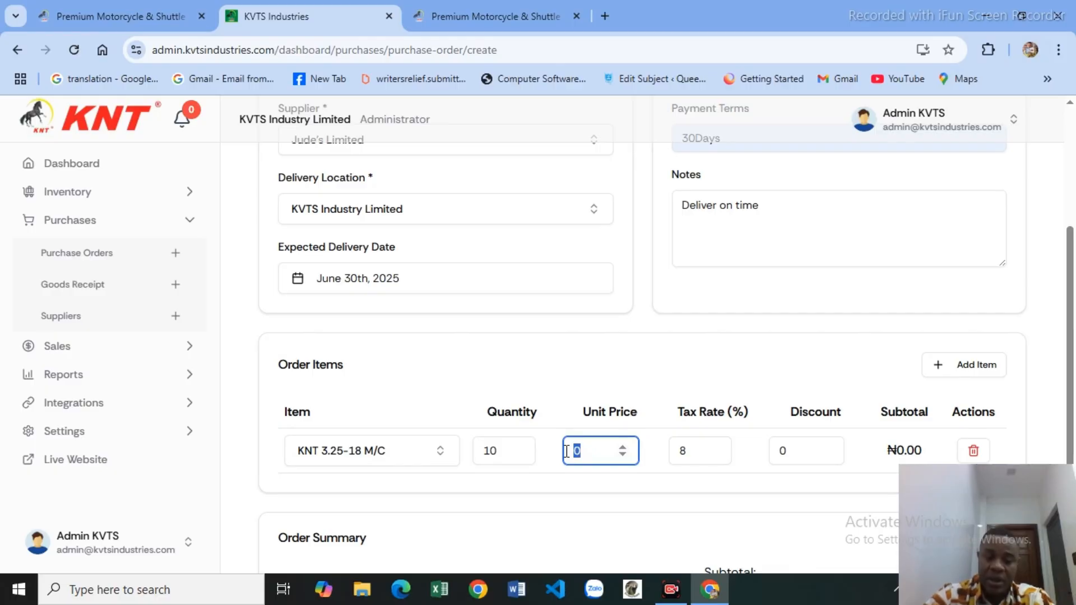
text(30000)
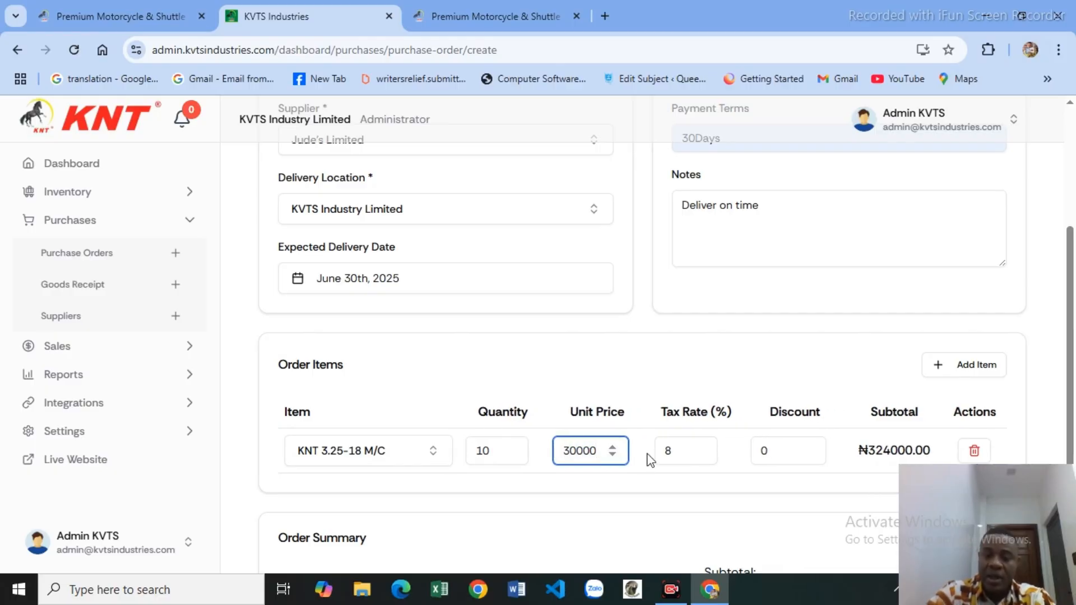
drag(673, 449, 659, 451)
text(0)
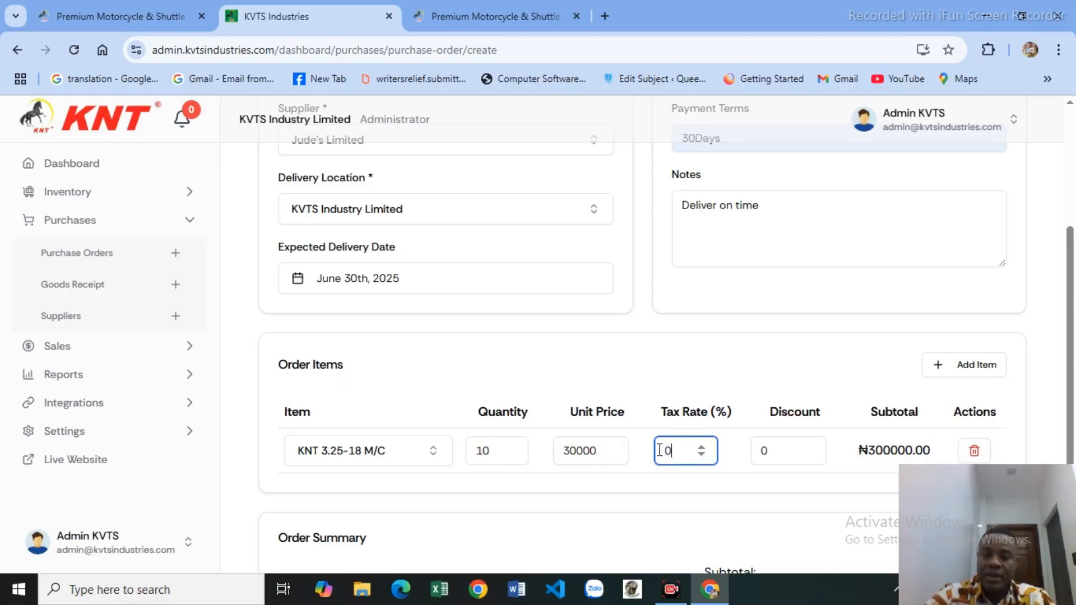
scroll(798, 402, down, 3)
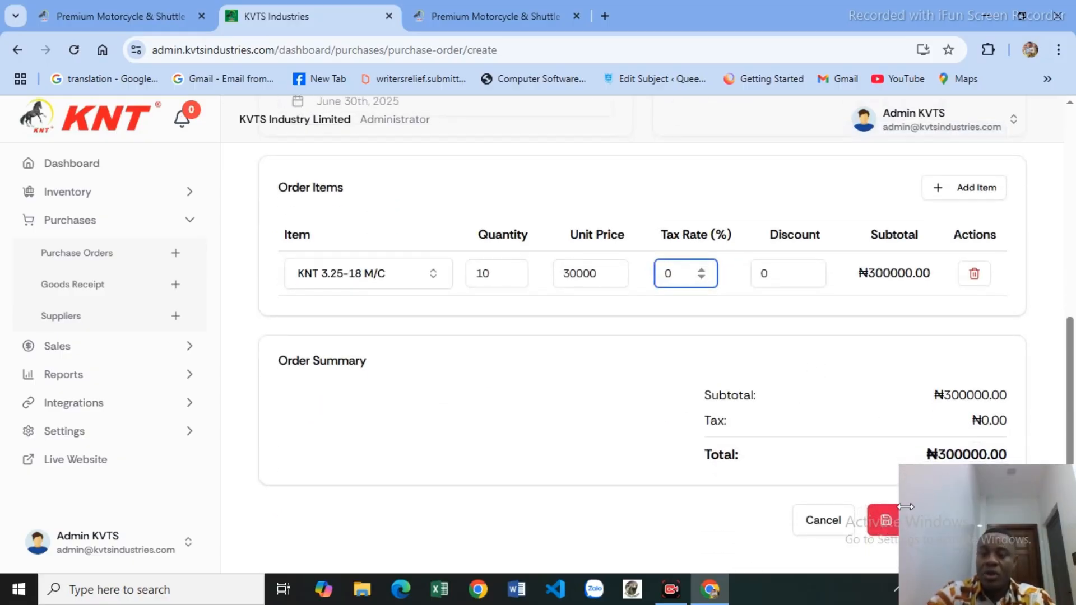
drag(903, 493, 942, 493)
drag(988, 467, 991, 485)
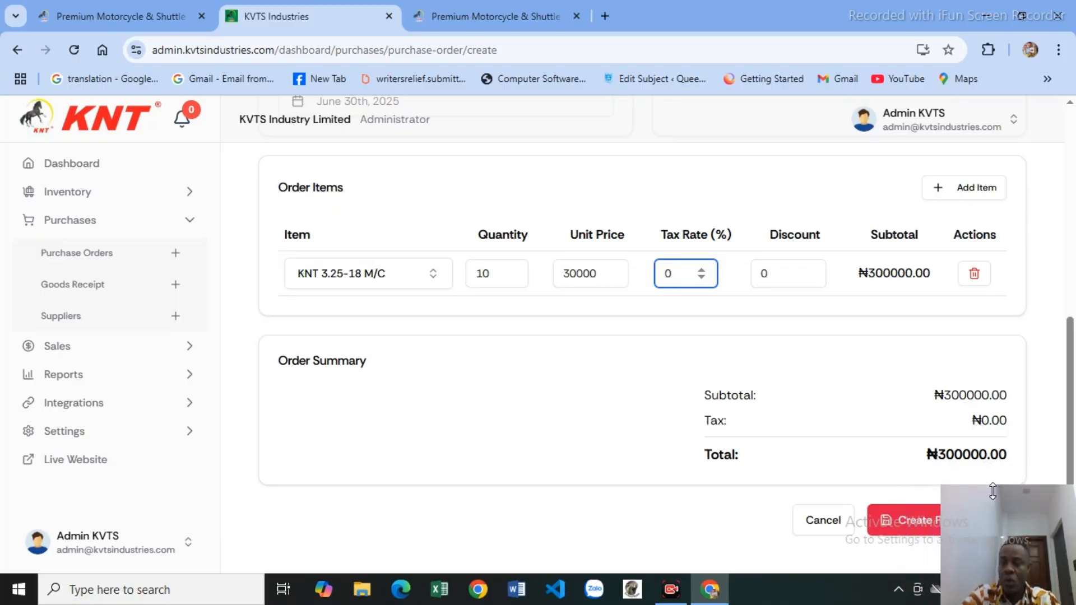
Step: Create the ₦300,000.00 purchase order PO-CMCB-00001 and email it to Jude's Limited
click(917, 524)
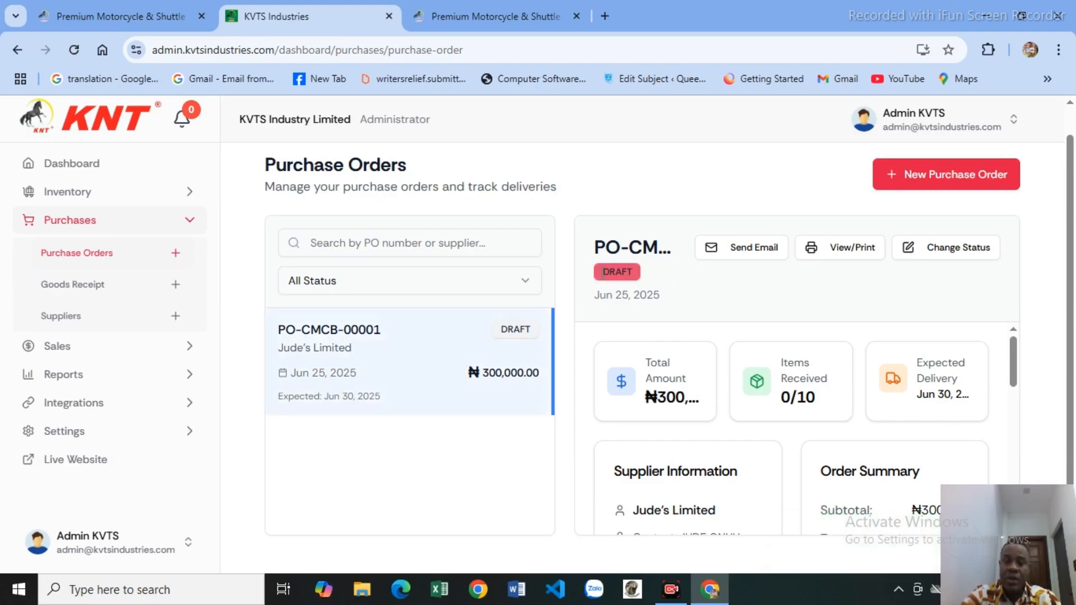
click(750, 253)
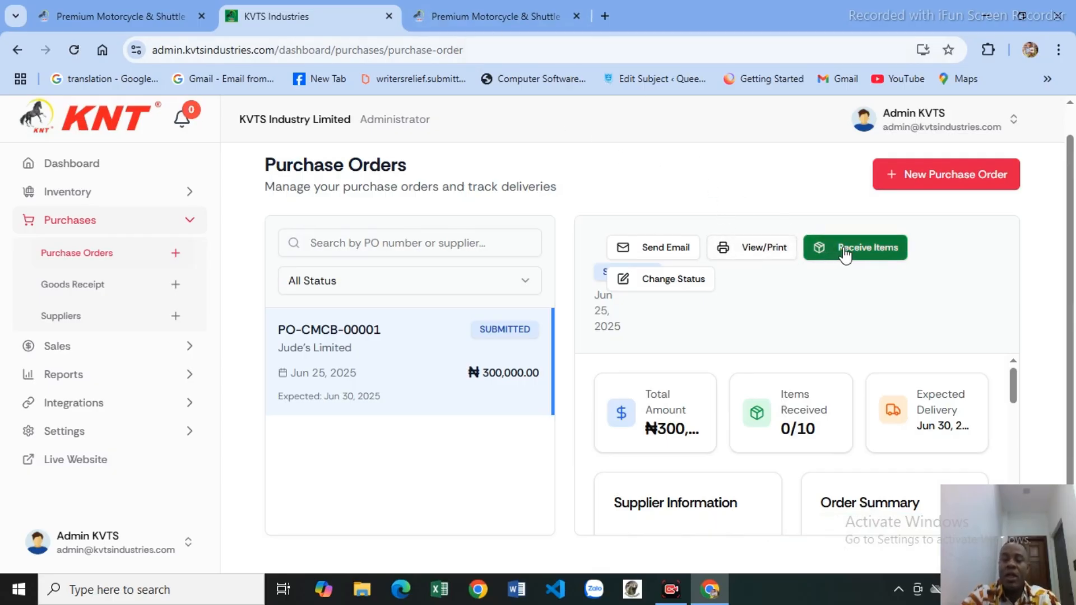
Step: Open Gmail in a new tab, then return to the admin's Purchase Orders page
click(605, 16)
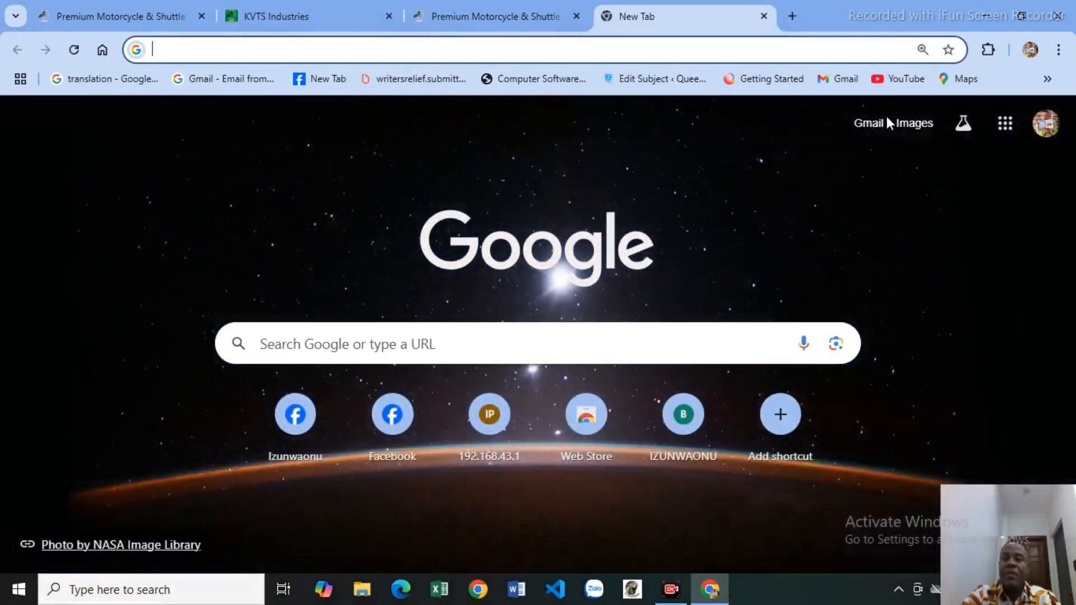
click(868, 124)
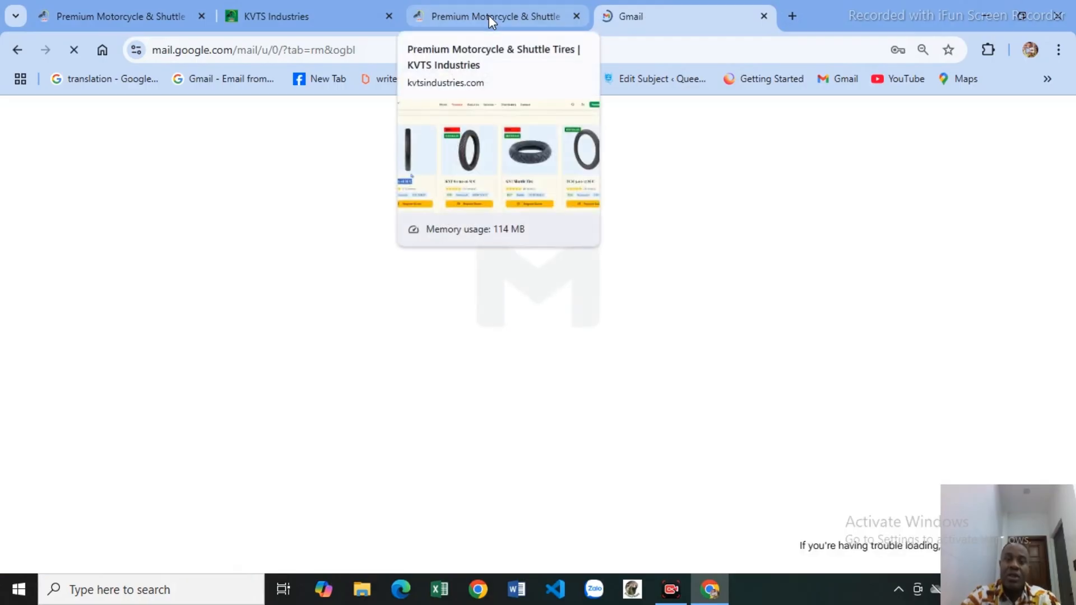
click(488, 15)
click(305, 18)
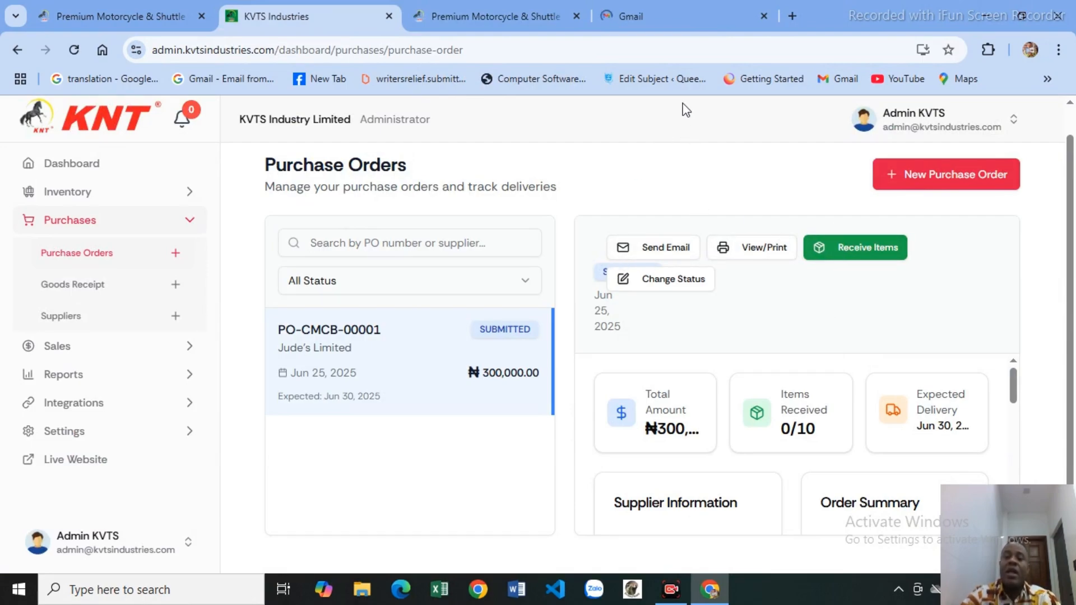
Step: Receive 8 of 10 units on PO-CMCB-00001, leaving it Partially Received at 8/10
click(863, 247)
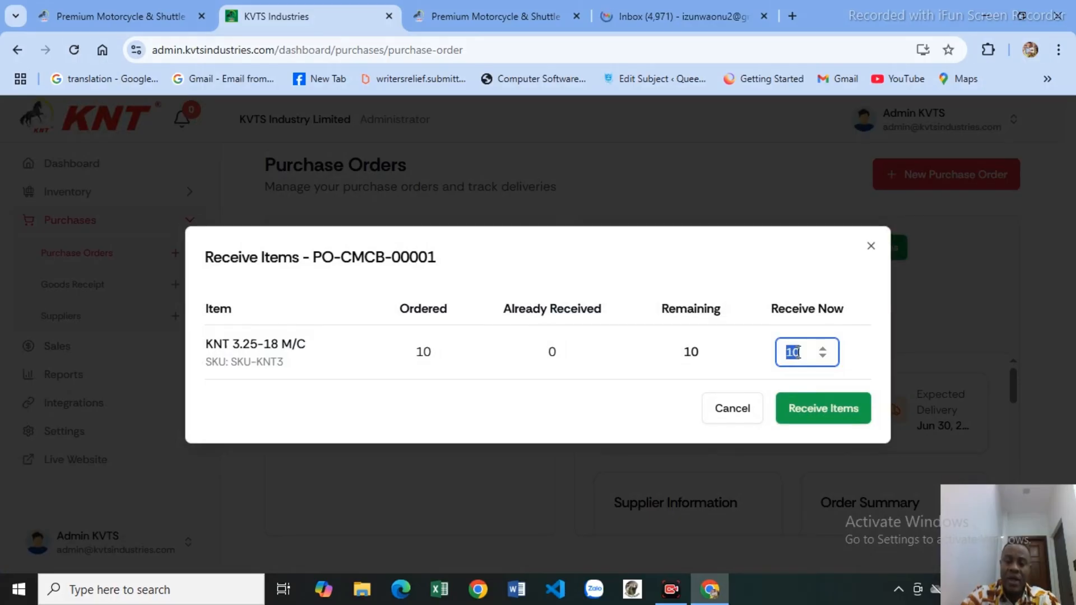
text(8)
click(821, 409)
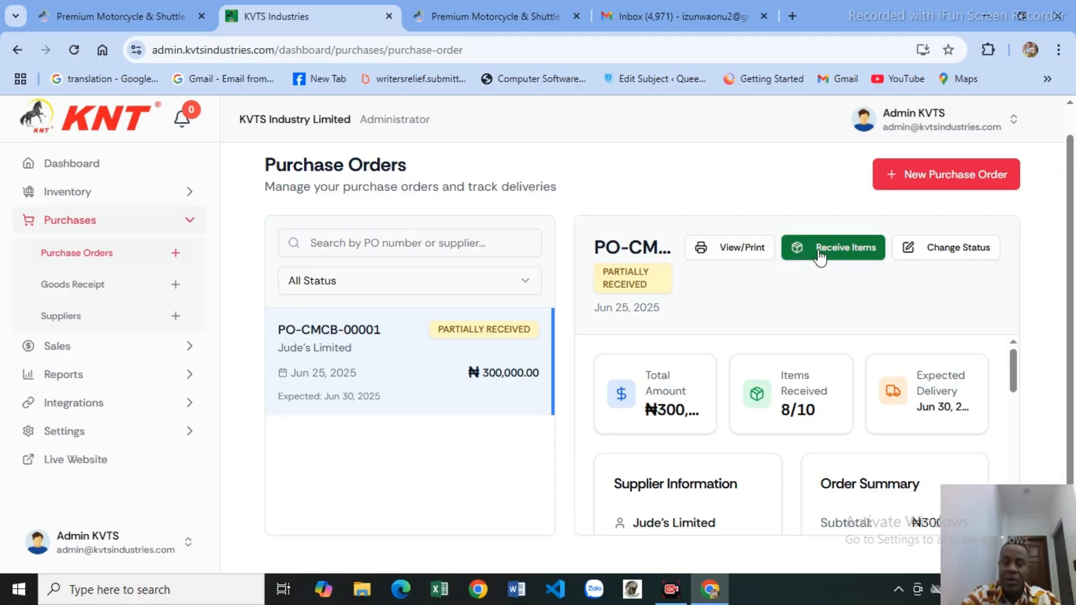
Step: Read the 'Purchase Order: PO-CMCB-00001 - Action Required' email: 10 KNT 3.25-18 M/C, $300,000.00
click(655, 15)
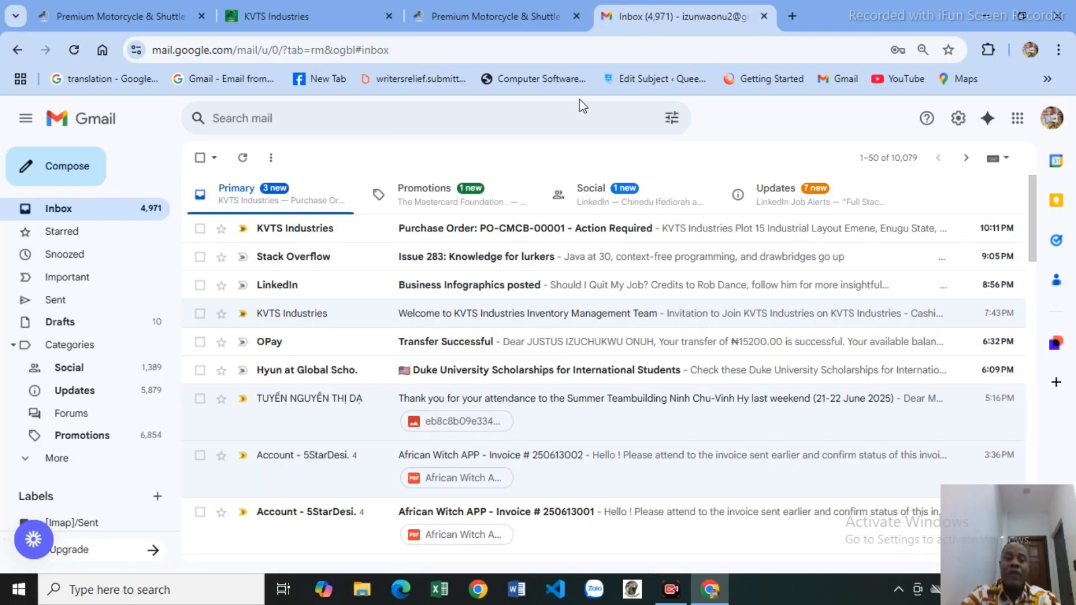
click(427, 228)
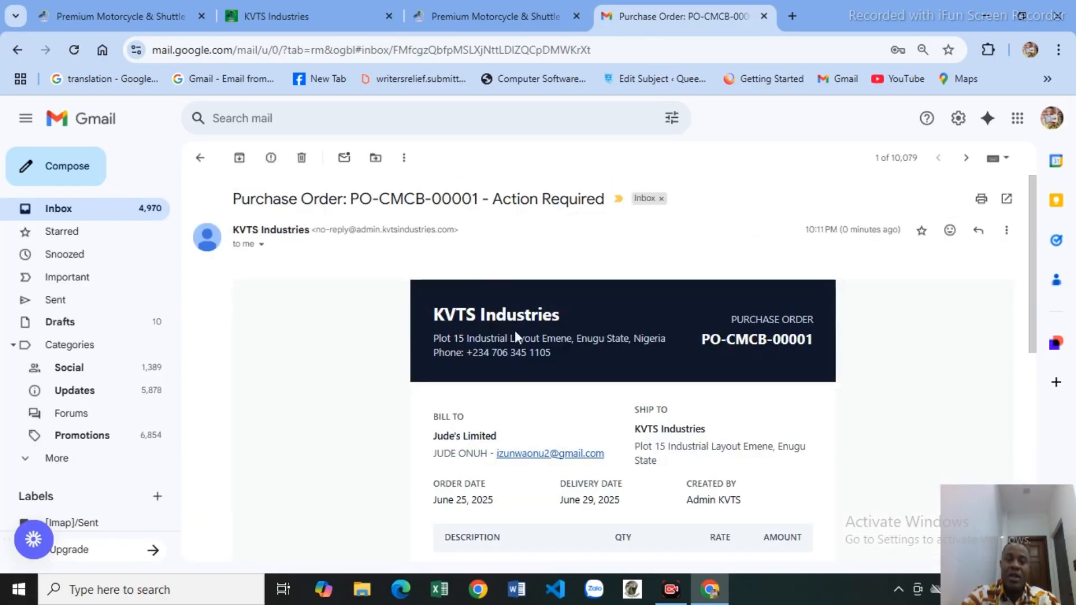
scroll(515, 333, down, 1)
scroll(723, 314, down, 3)
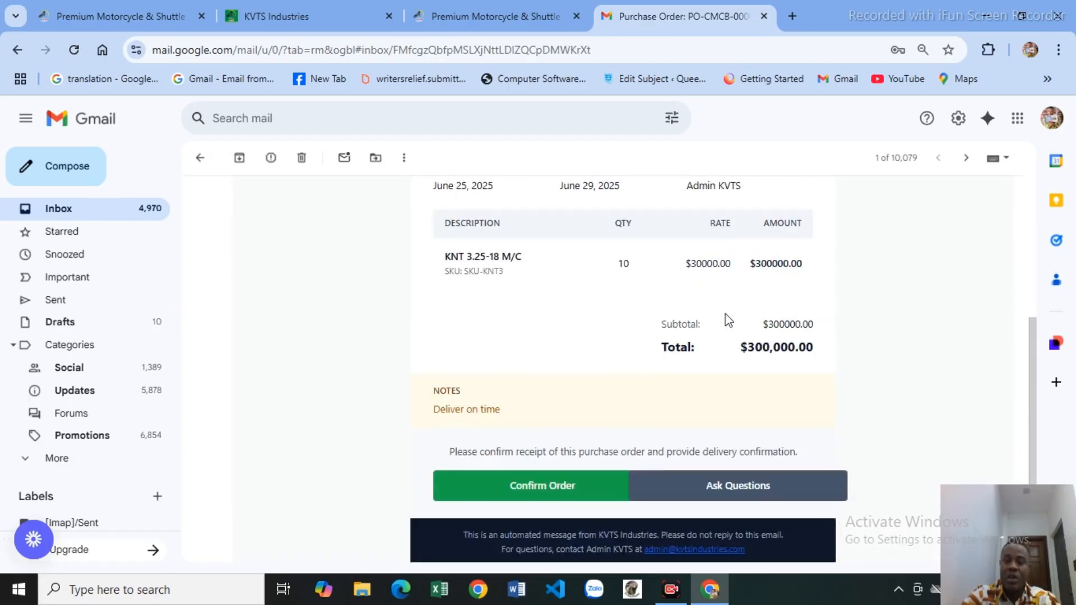
scroll(588, 365, up, 2)
drag(509, 436, 449, 412)
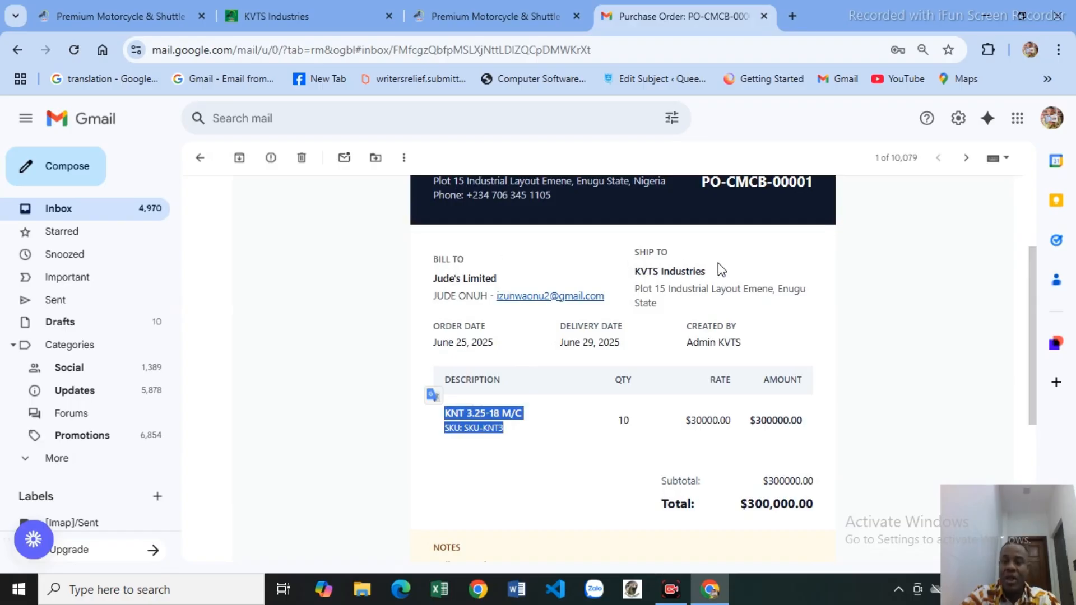
scroll(666, 347, down, 3)
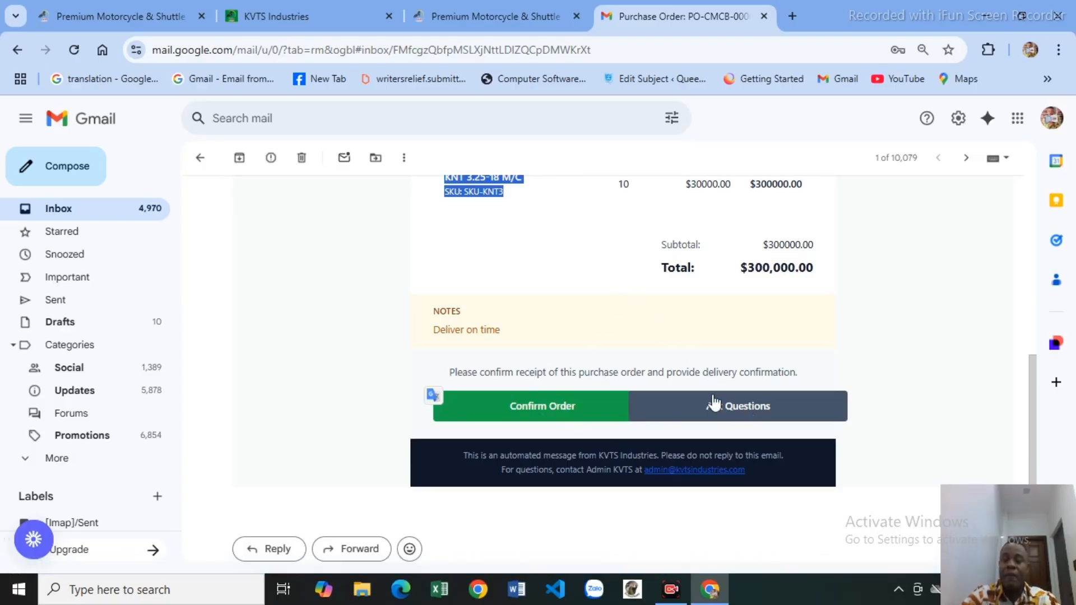
scroll(725, 296, up, 4)
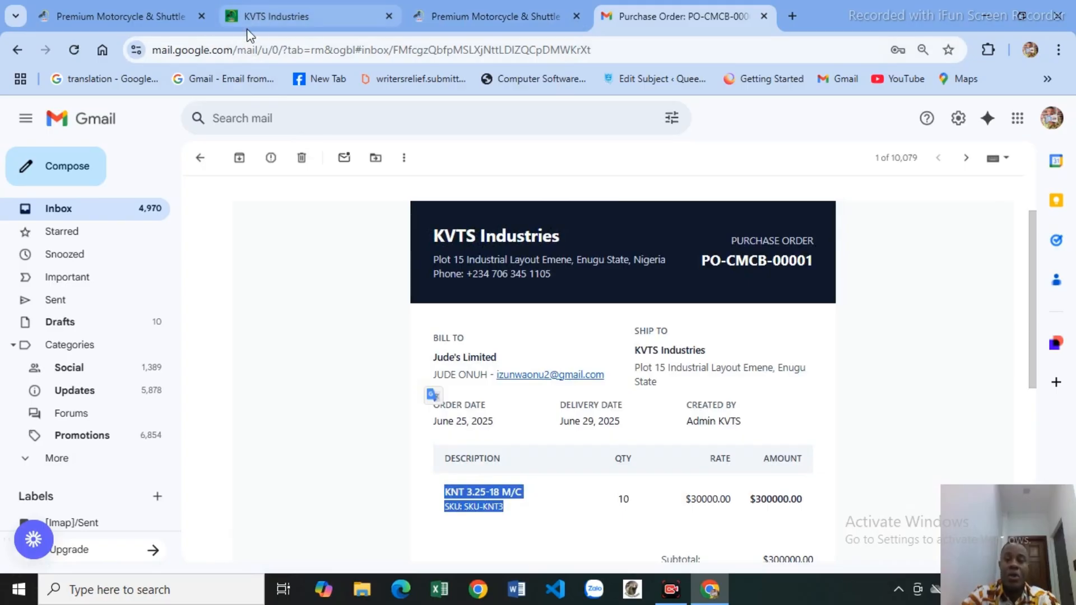
Step: Back in the admin, open POS Sales, now showing KNT 3.25-18 M/C with 8 in stock
click(271, 17)
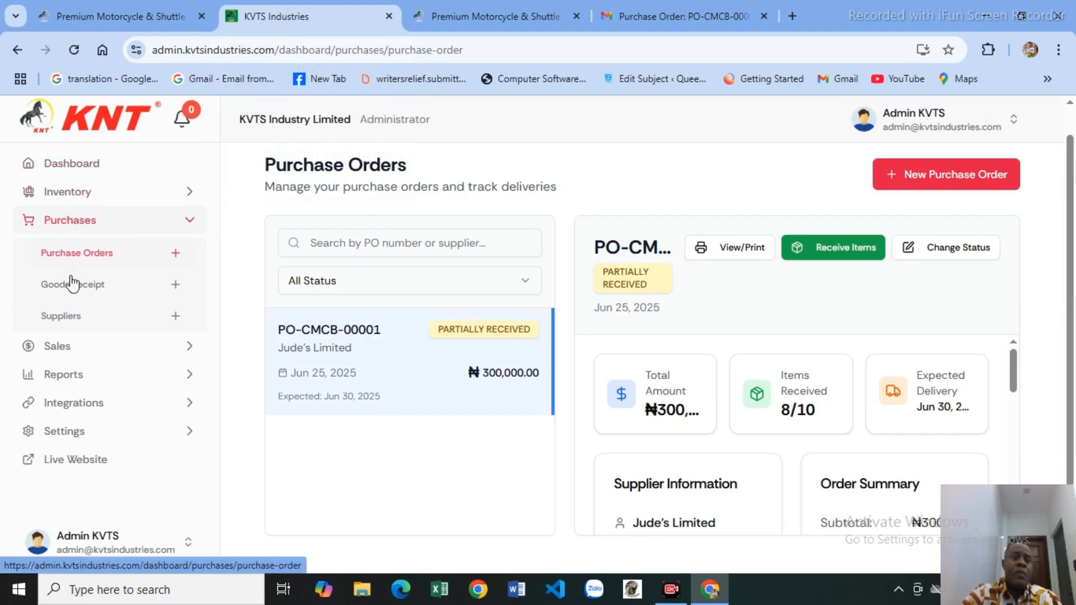
click(71, 347)
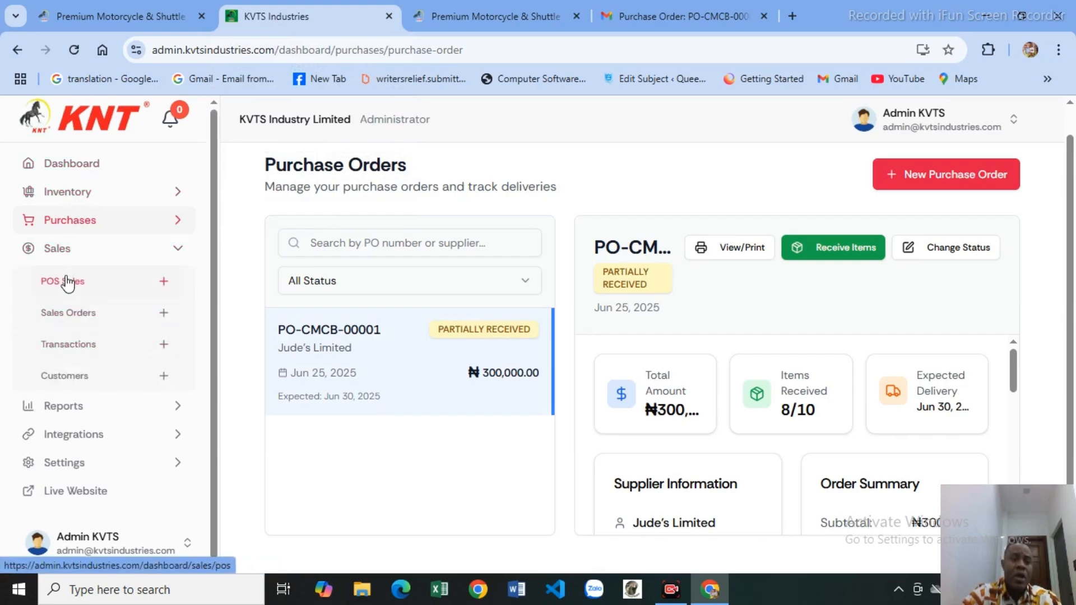
click(67, 283)
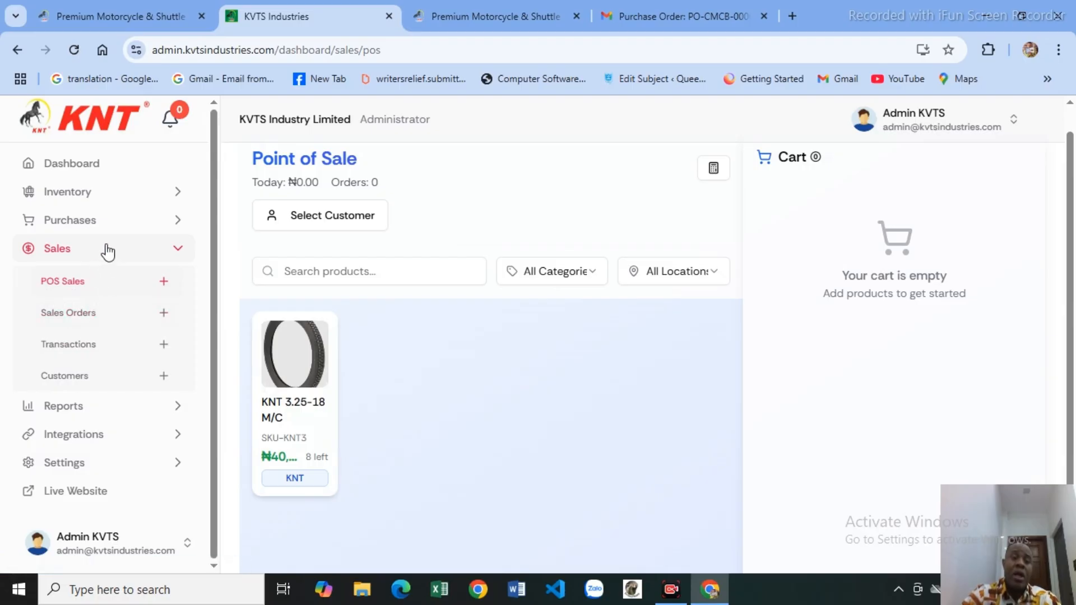
Step: Receive the remaining 2 units on PO-CMCB-00001, bringing it to 10/10 Received
click(85, 219)
click(81, 262)
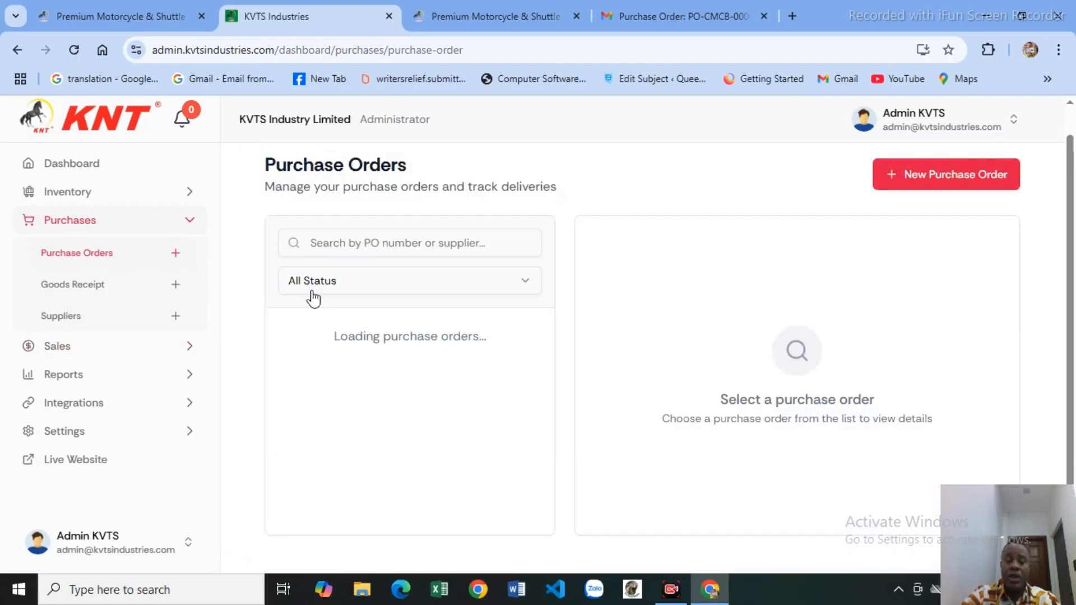
click(377, 334)
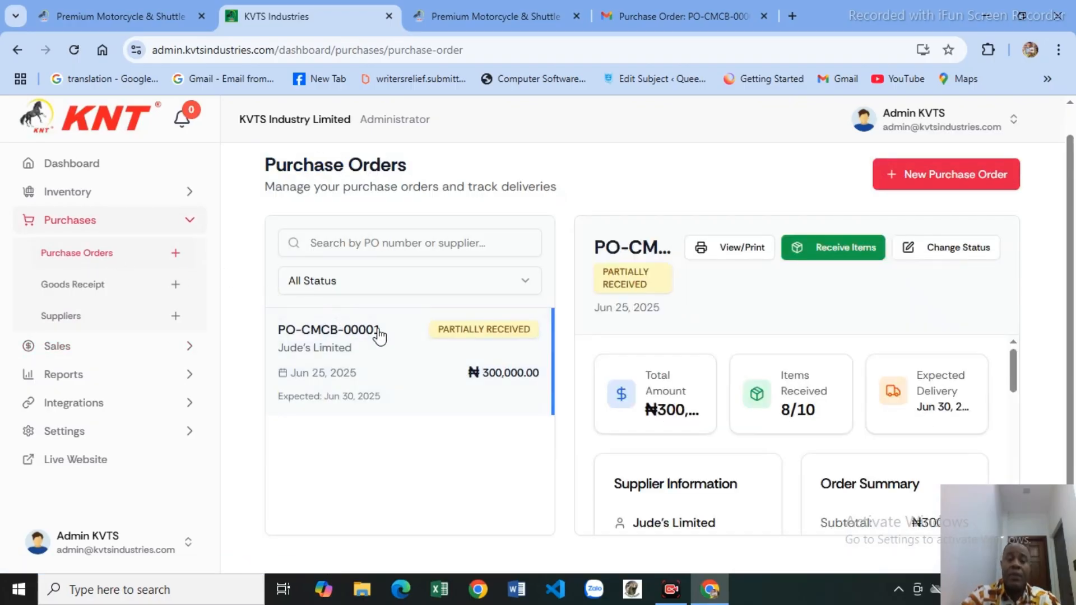
click(830, 246)
click(825, 409)
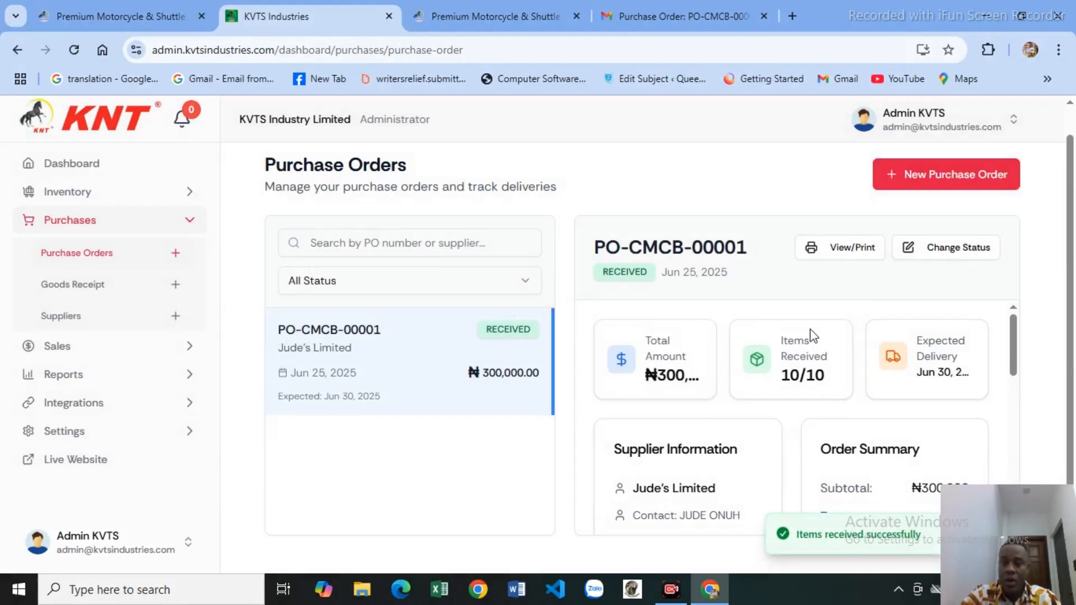
drag(783, 385, 832, 386)
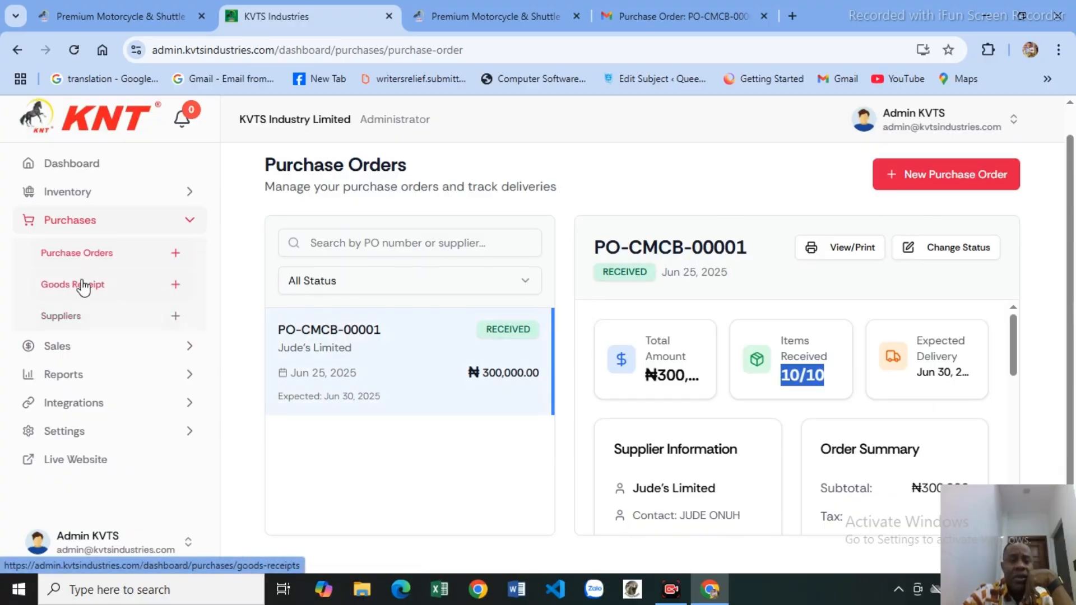
Step: Toggle the Inventory sidebar section and expand the Sales section
click(79, 193)
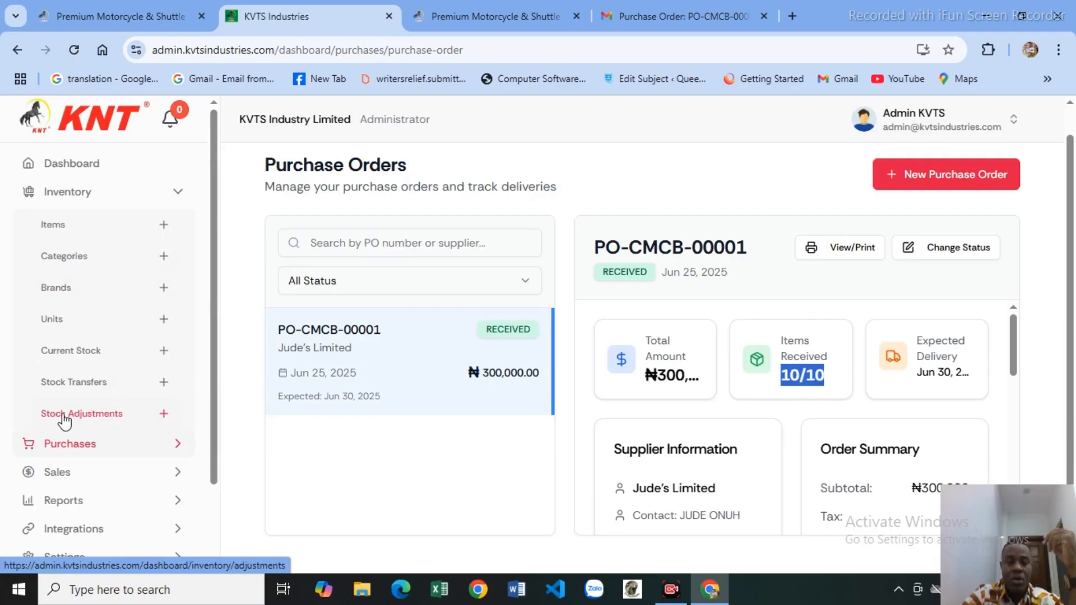
click(70, 193)
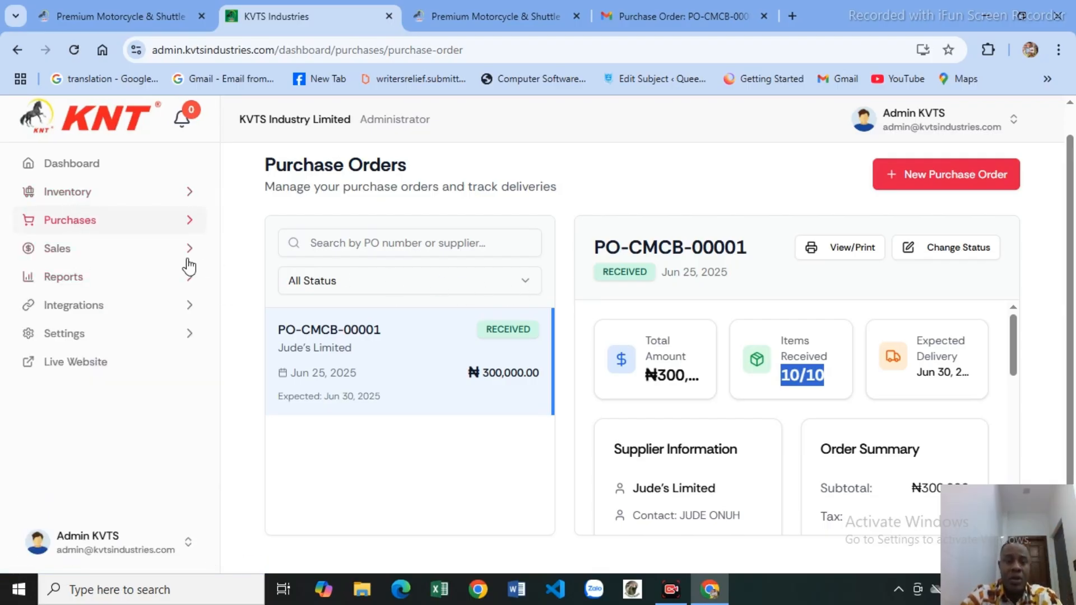
click(93, 199)
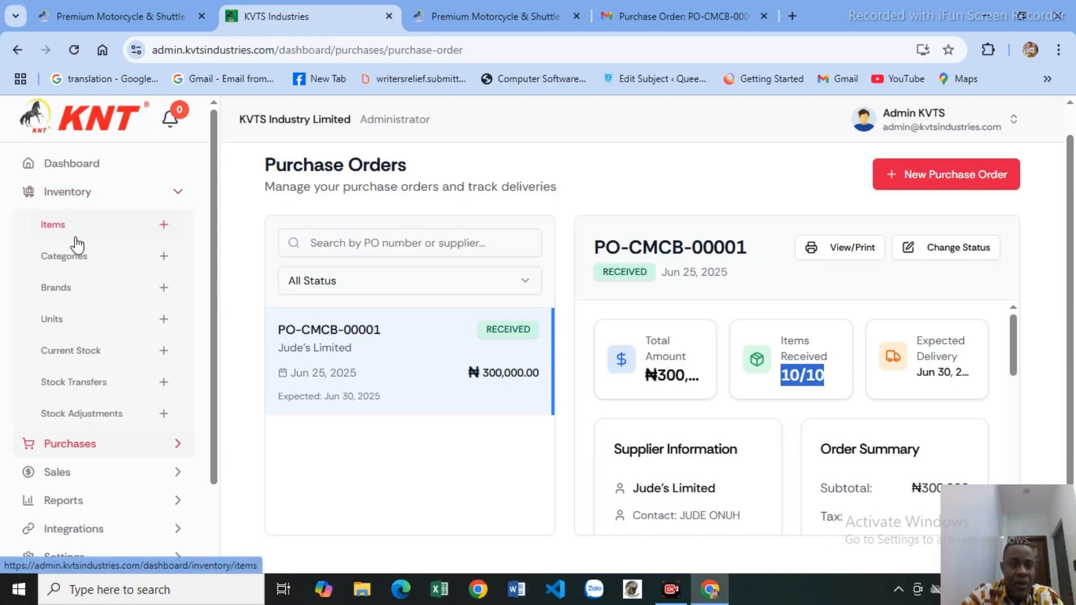
click(73, 193)
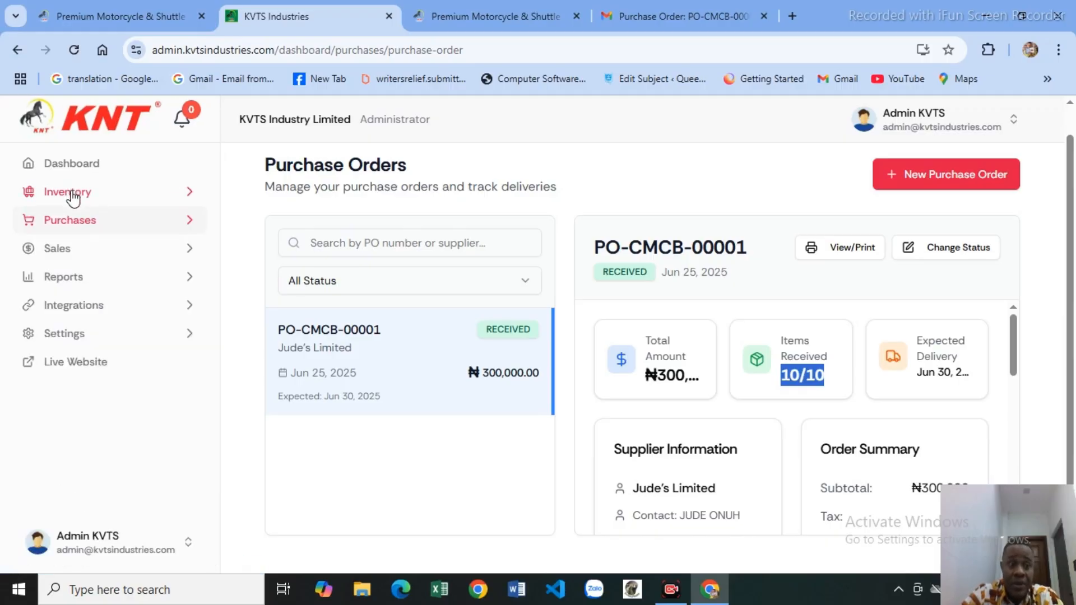
click(63, 251)
Step: Raise the POS cart to 8 KNT 3.25-18 M/C at ₦40,000.00 each, subtotal ₦320,000.00
click(63, 284)
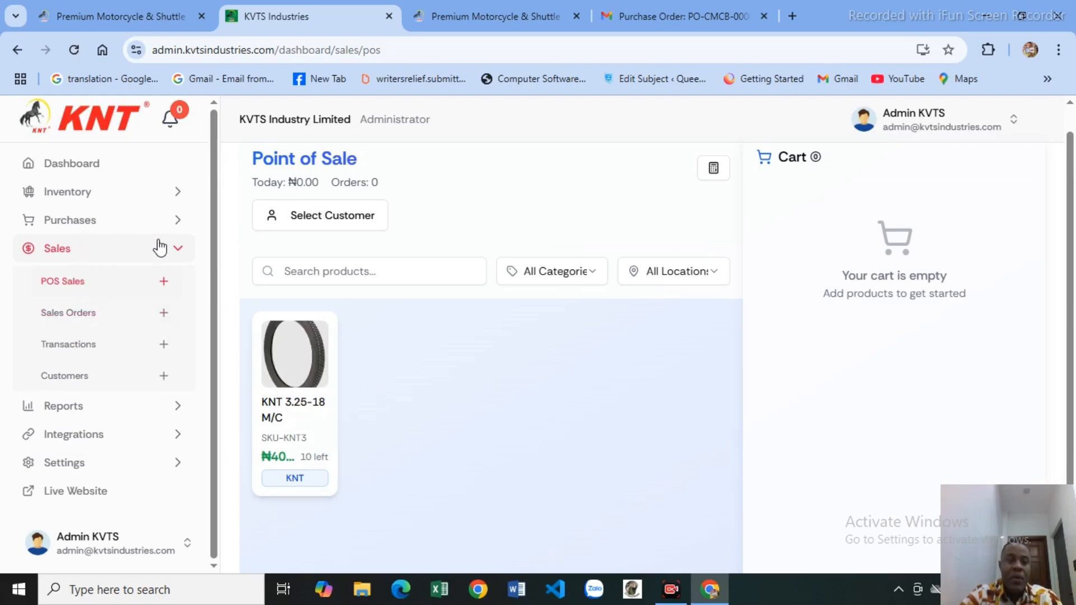
click(275, 371)
click(274, 372)
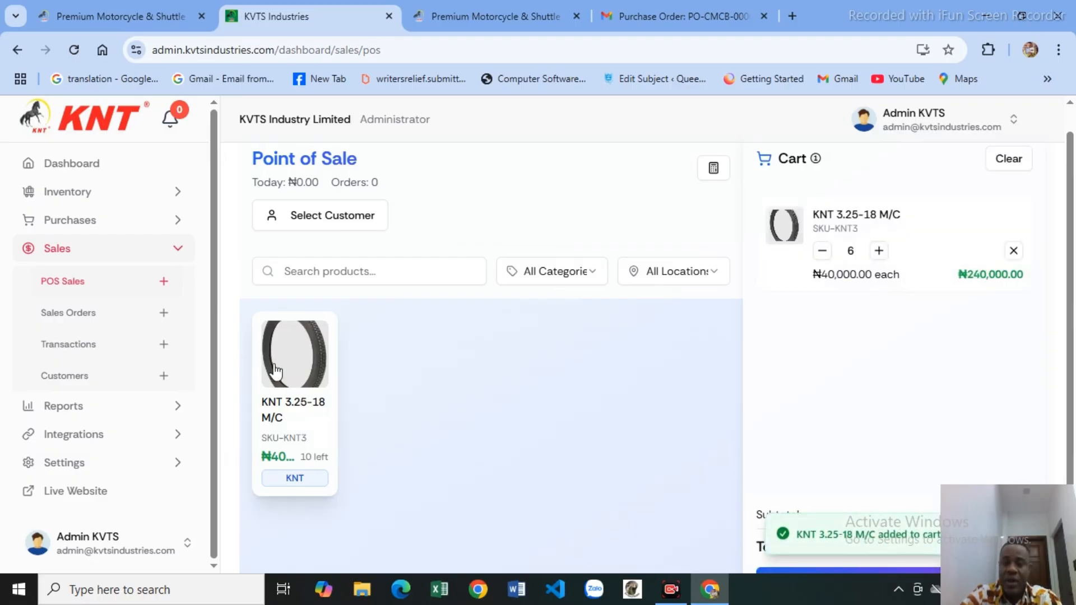
click(275, 371)
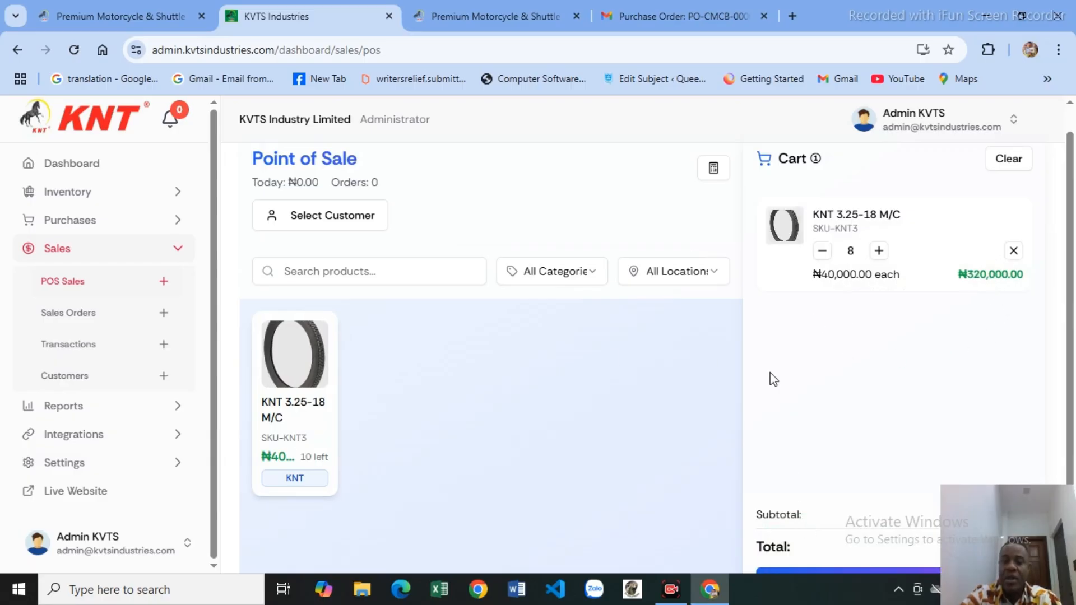
scroll(777, 387, down, 1)
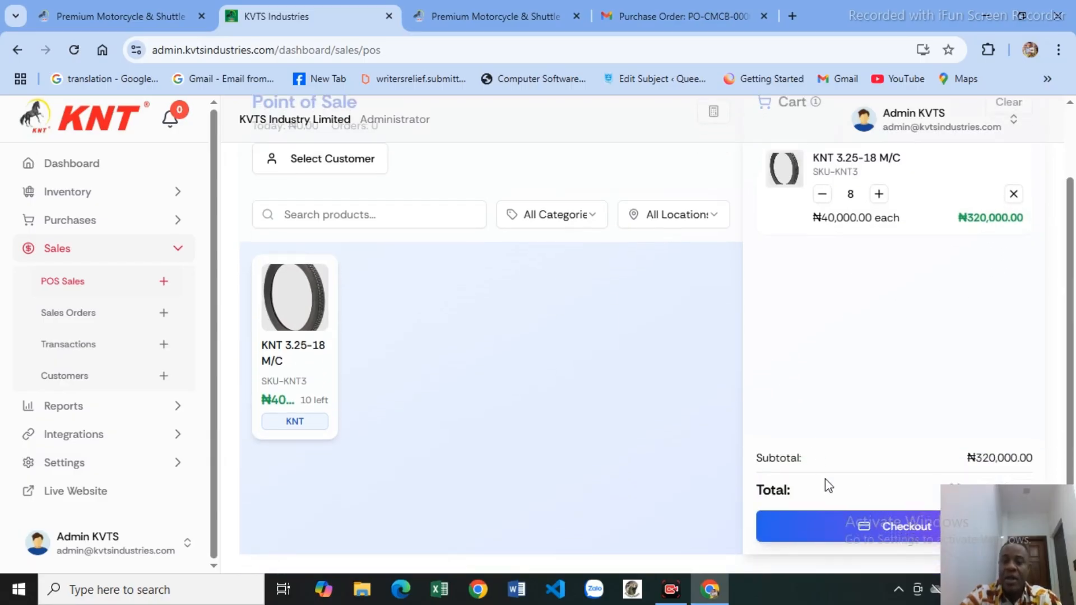
click(841, 536)
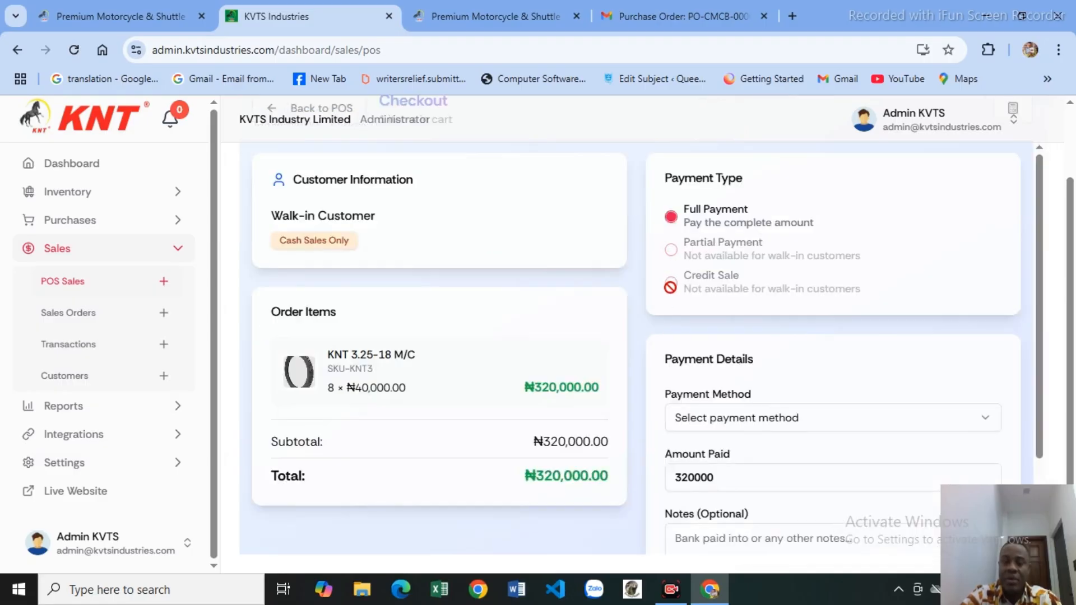
drag(378, 216, 270, 208)
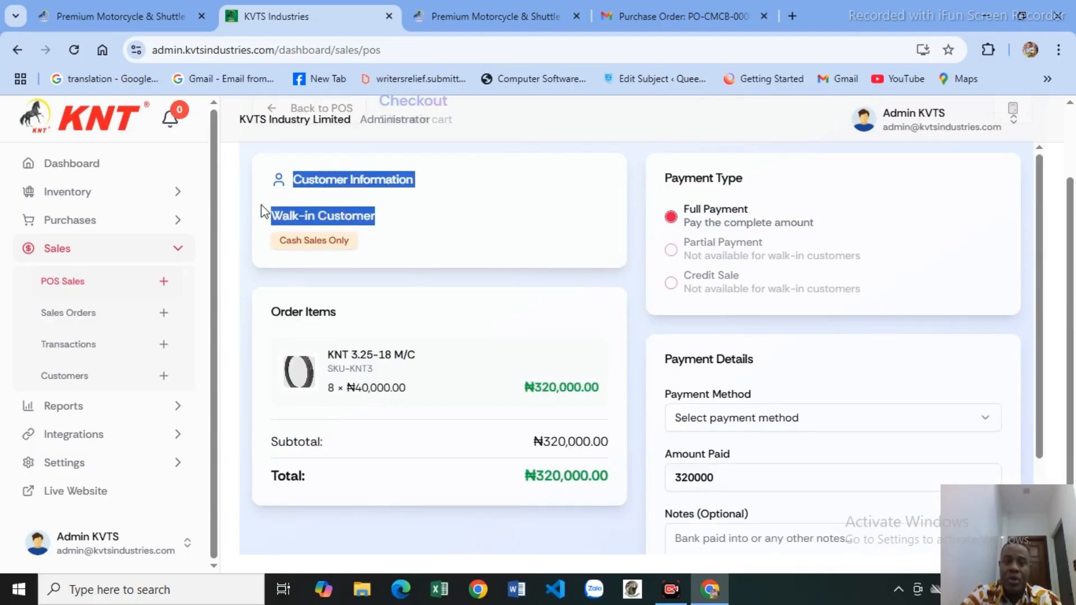
click(387, 212)
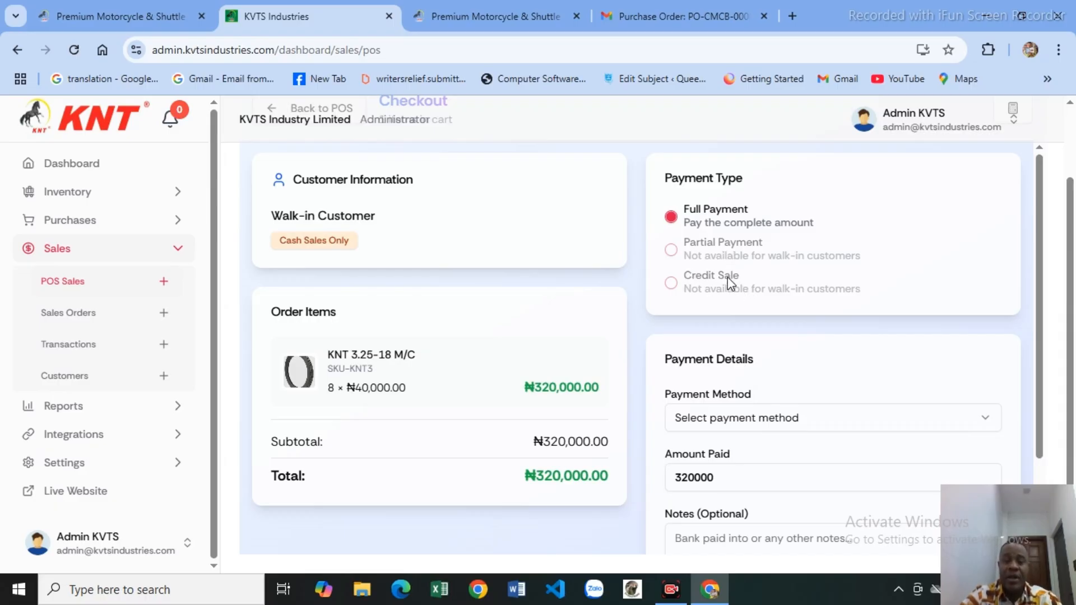
scroll(444, 206, up, 2)
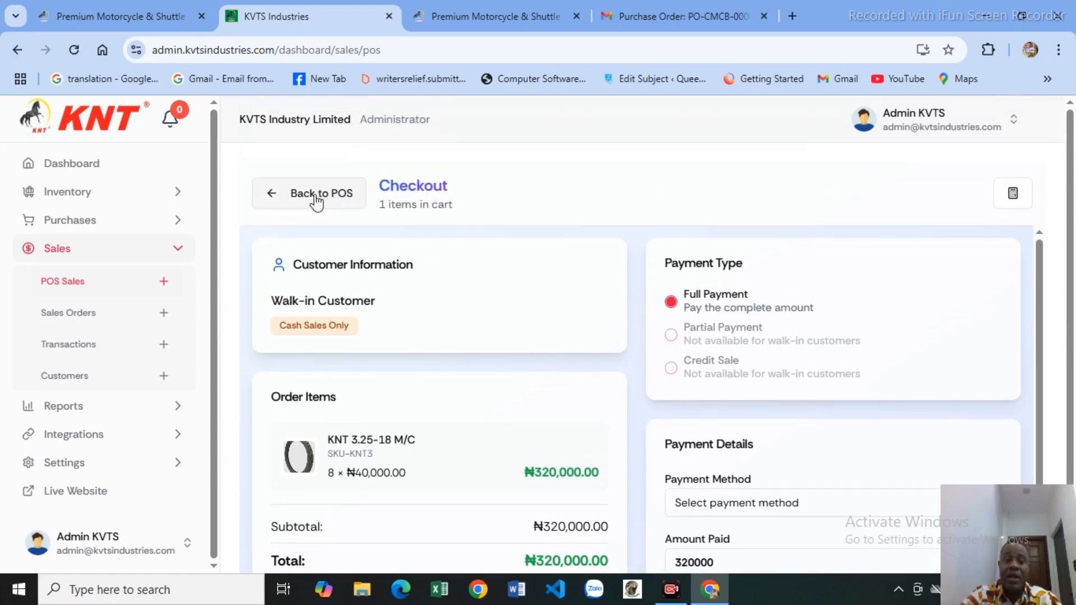
click(305, 197)
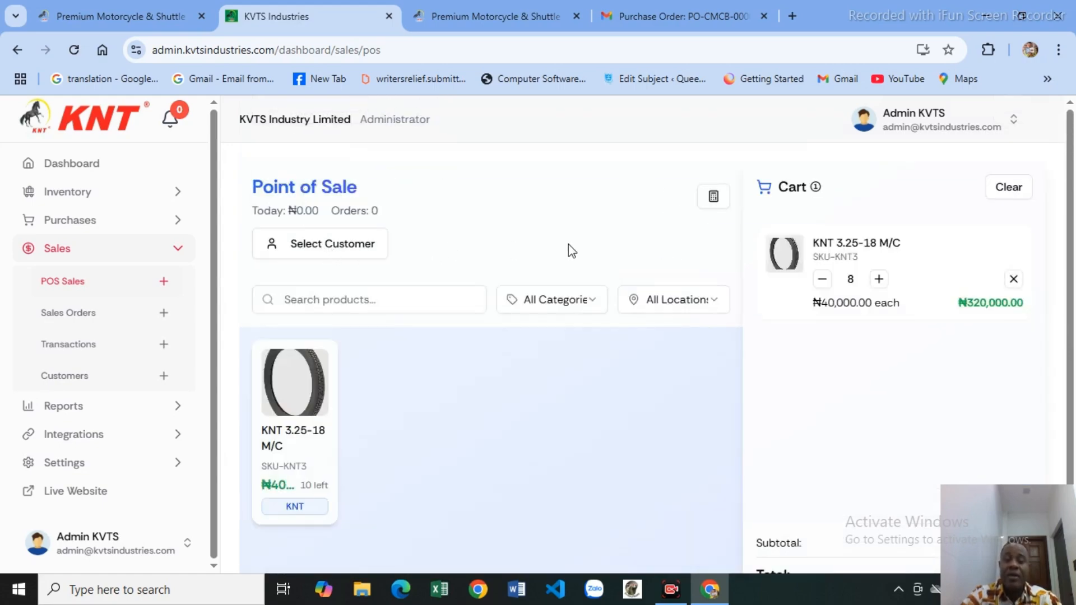
Step: Start a new customer for this sale and autofill TESKA's saved details
click(324, 246)
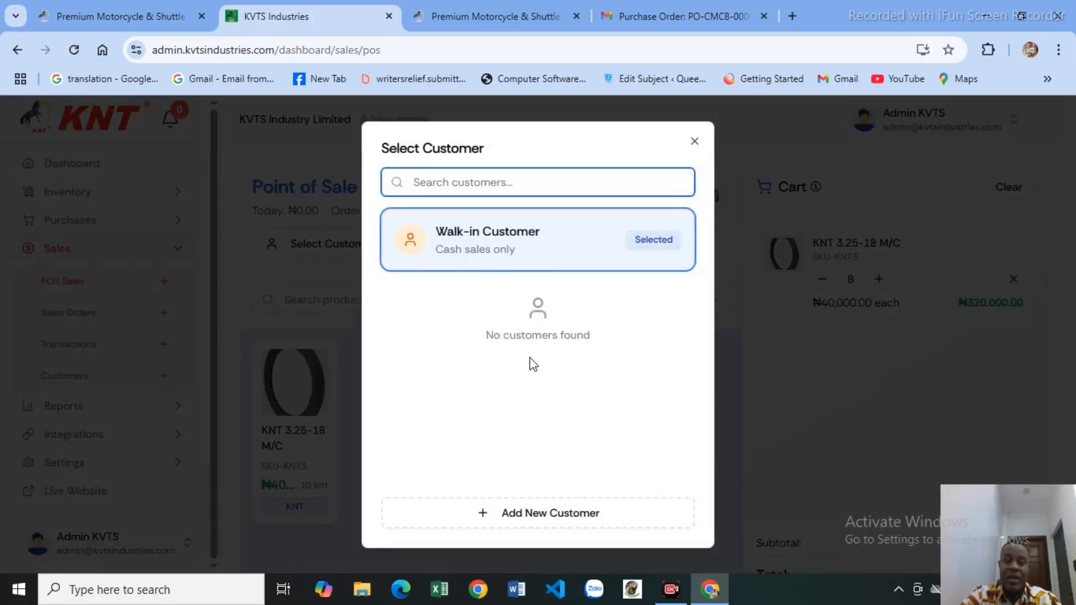
click(533, 509)
click(415, 270)
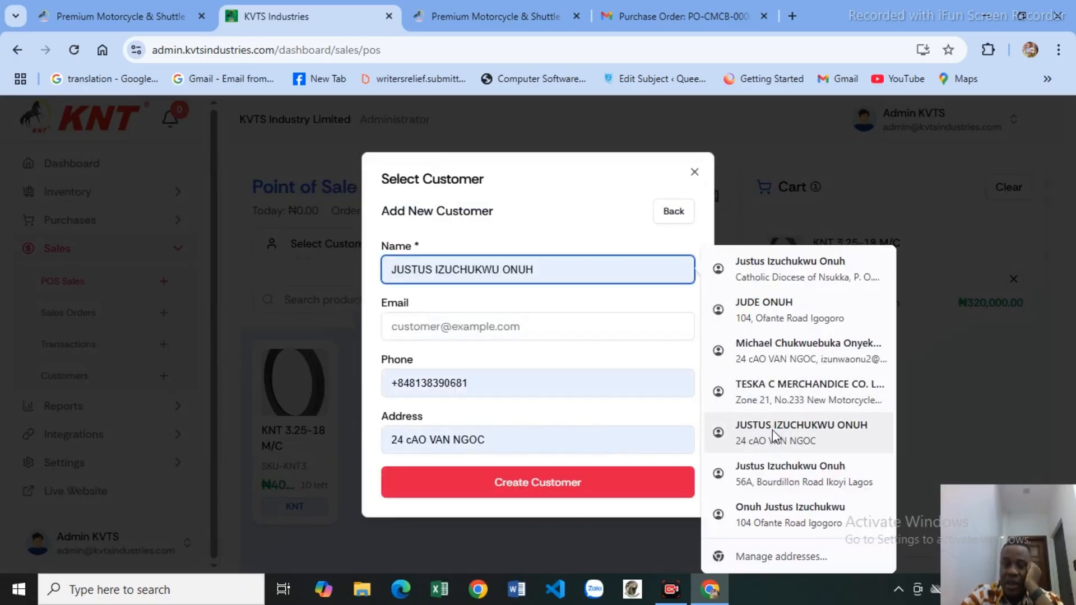
click(772, 402)
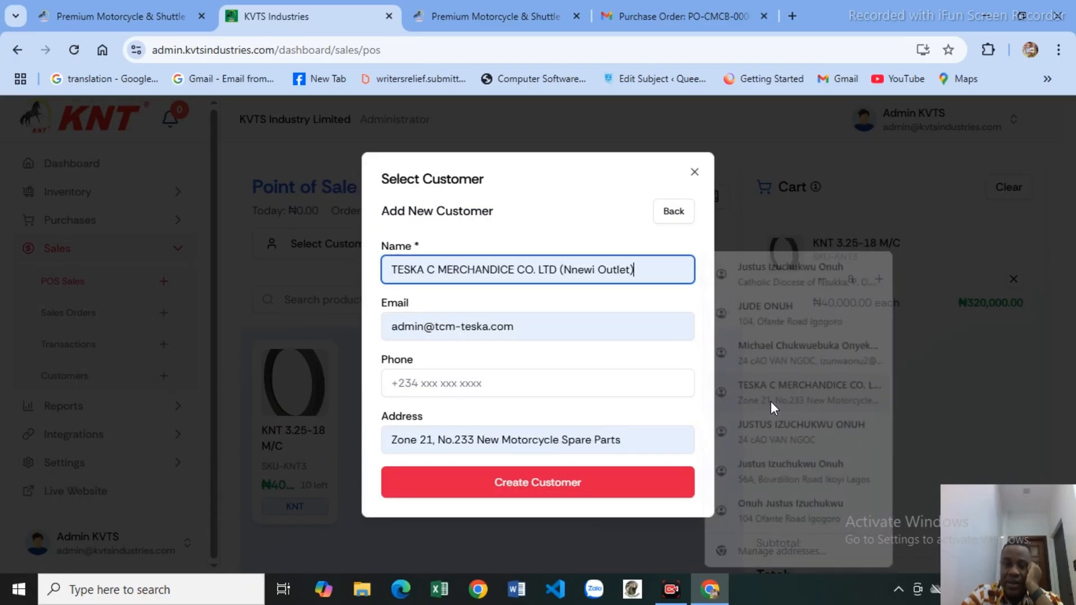
Step: Remove '(Nnewi Outlet)' from the name, add the phone number, and create TESKA C MERCHANDICE CO. LTD
drag(638, 267, 569, 261)
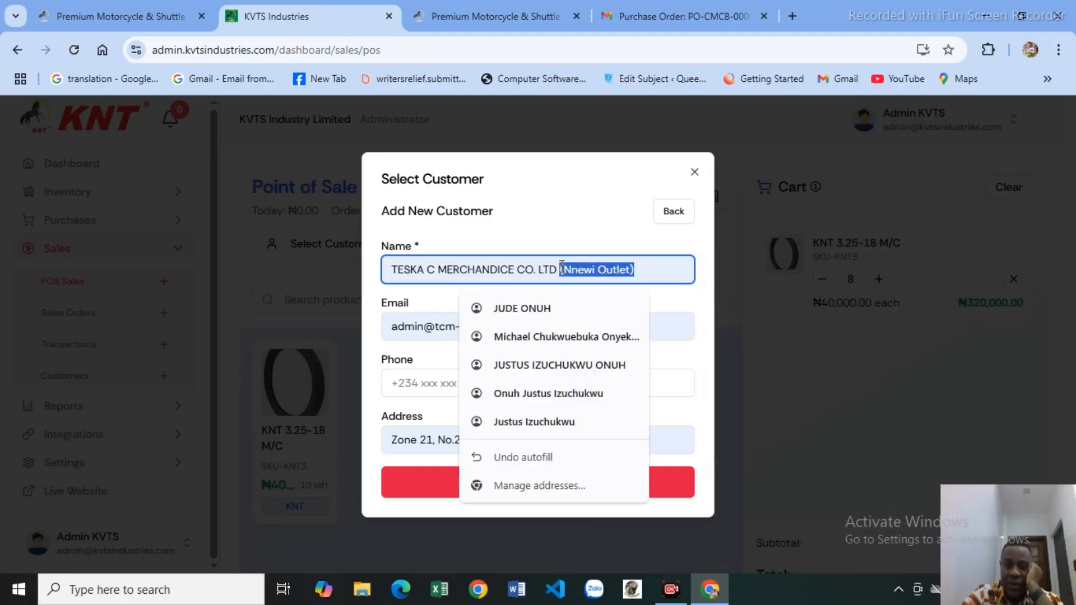
key(BackSpace)
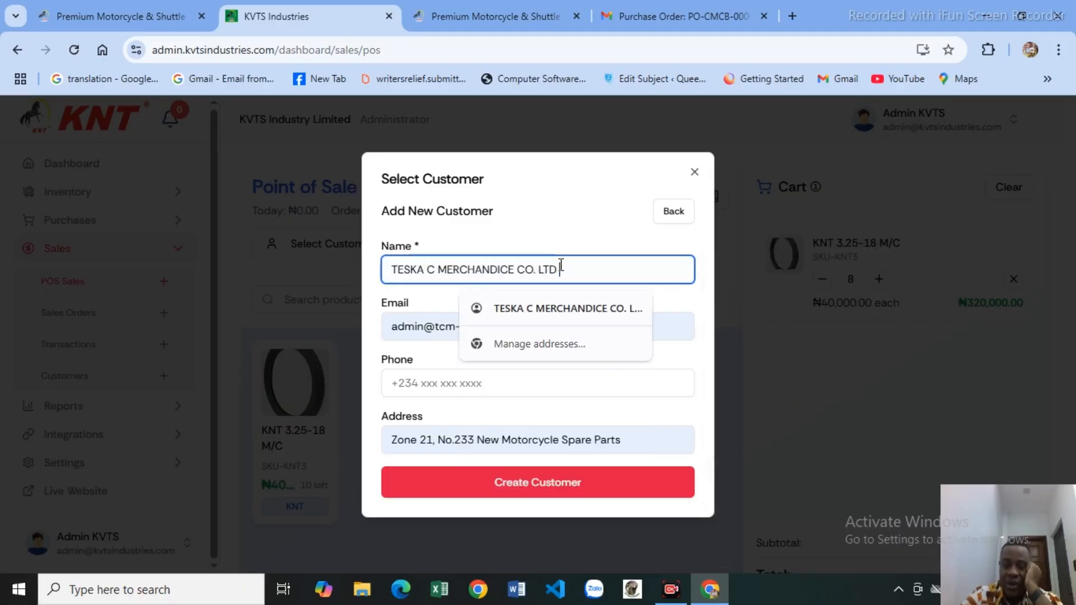
click(607, 232)
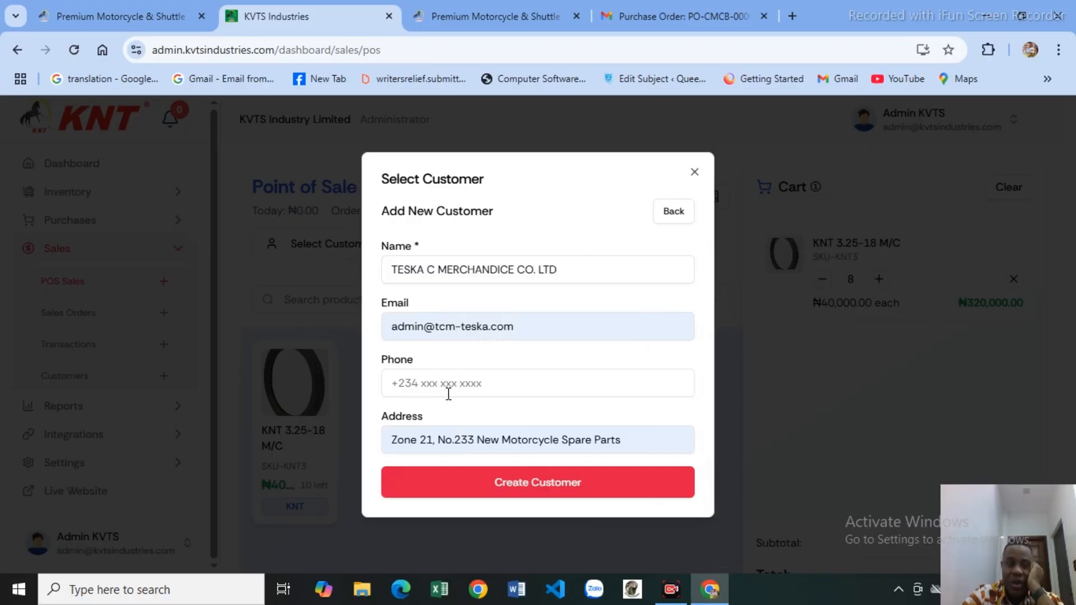
click(451, 388)
click(538, 308)
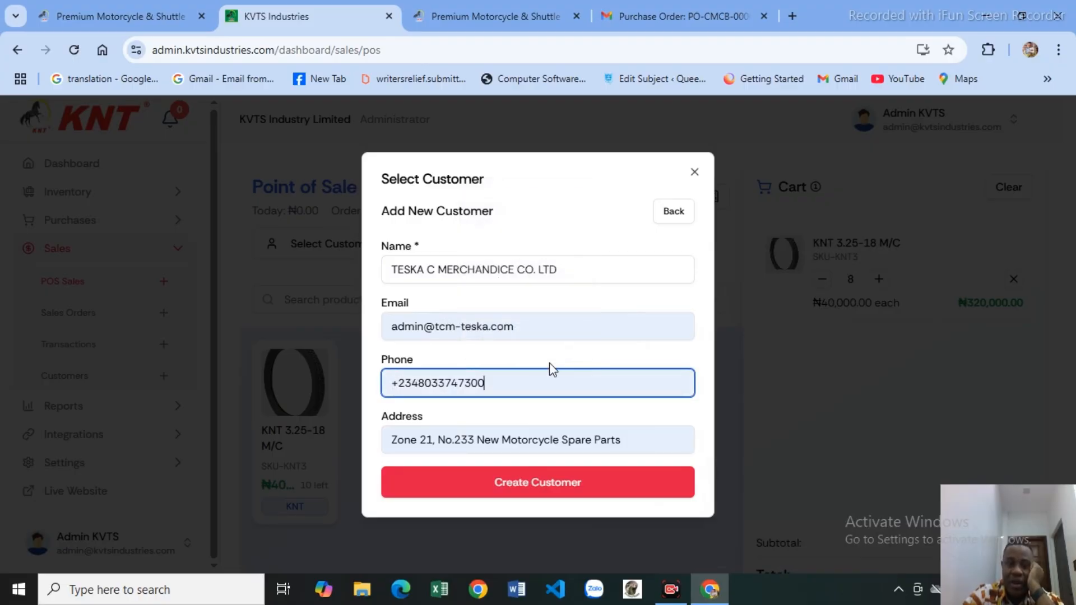
click(516, 486)
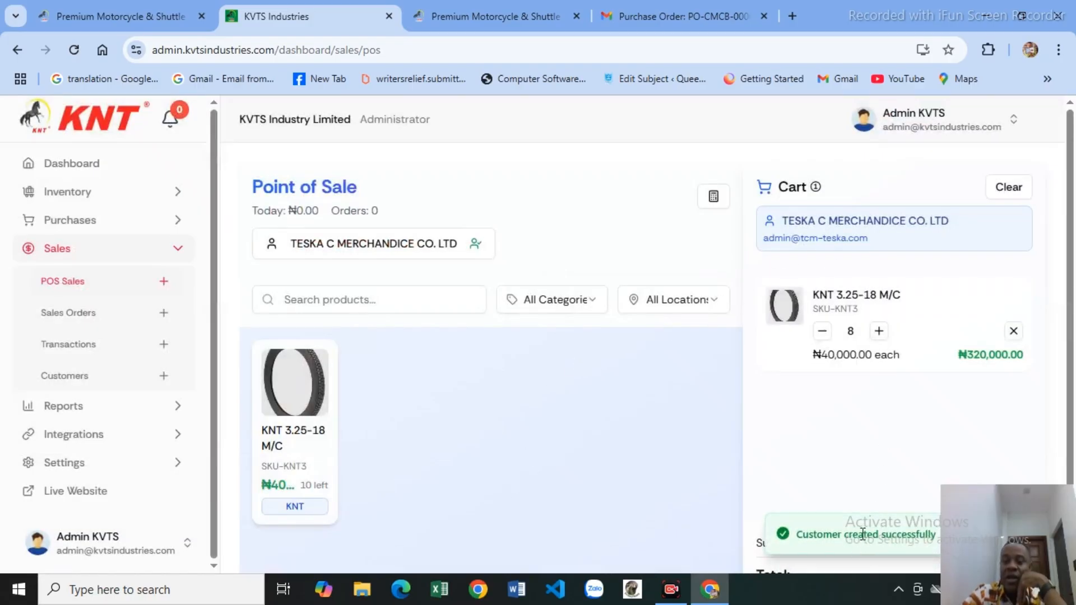
scroll(853, 466, down, 2)
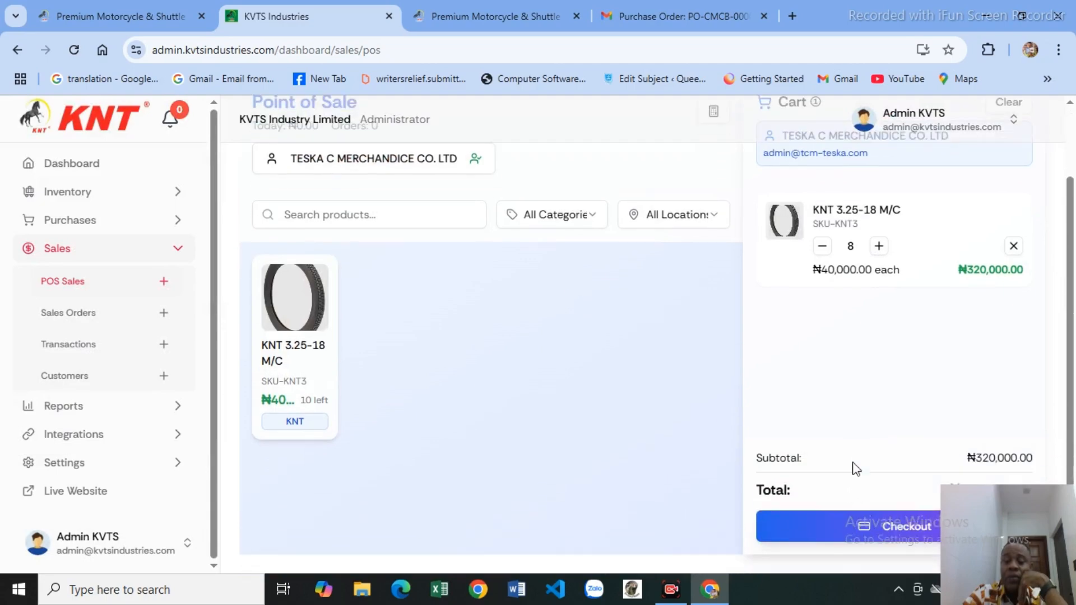
Step: Check out TESKA's ₦320,000.00 order and set the payment type to Credit Sale
click(864, 530)
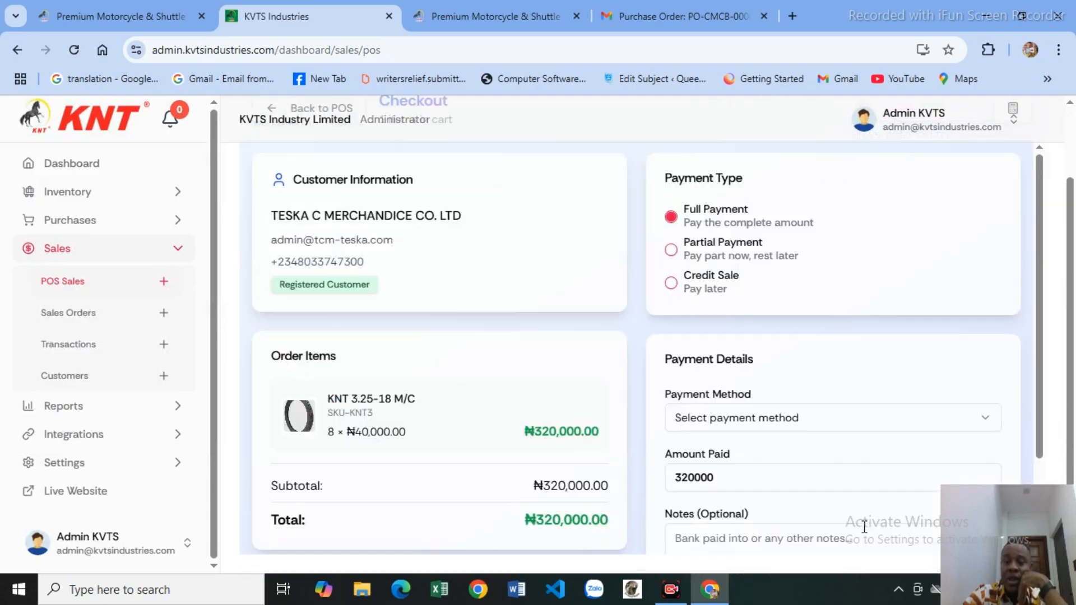
click(674, 252)
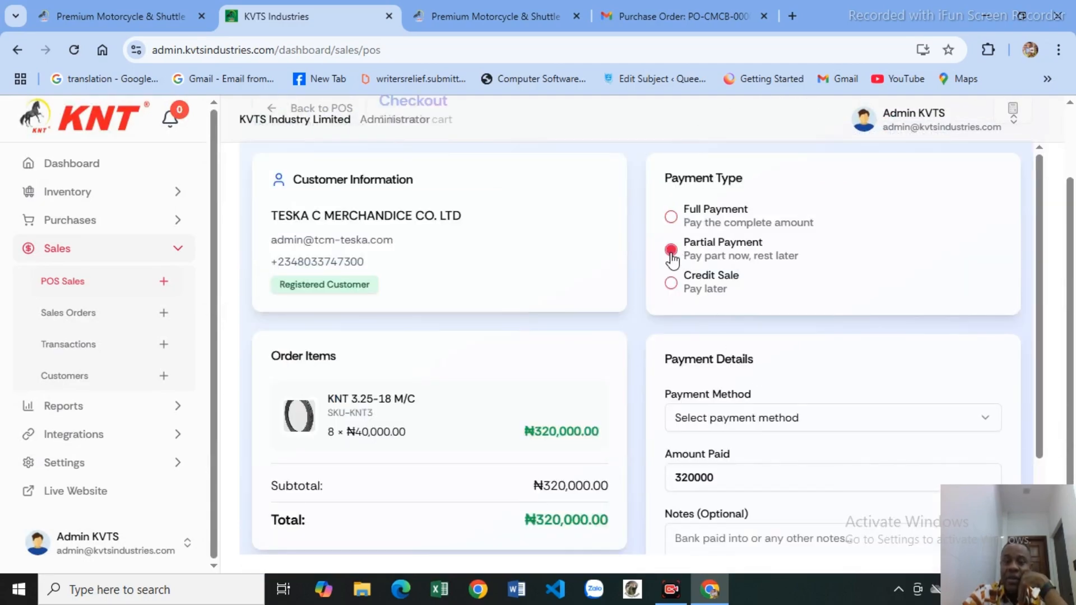
click(672, 284)
scroll(728, 297, down, 3)
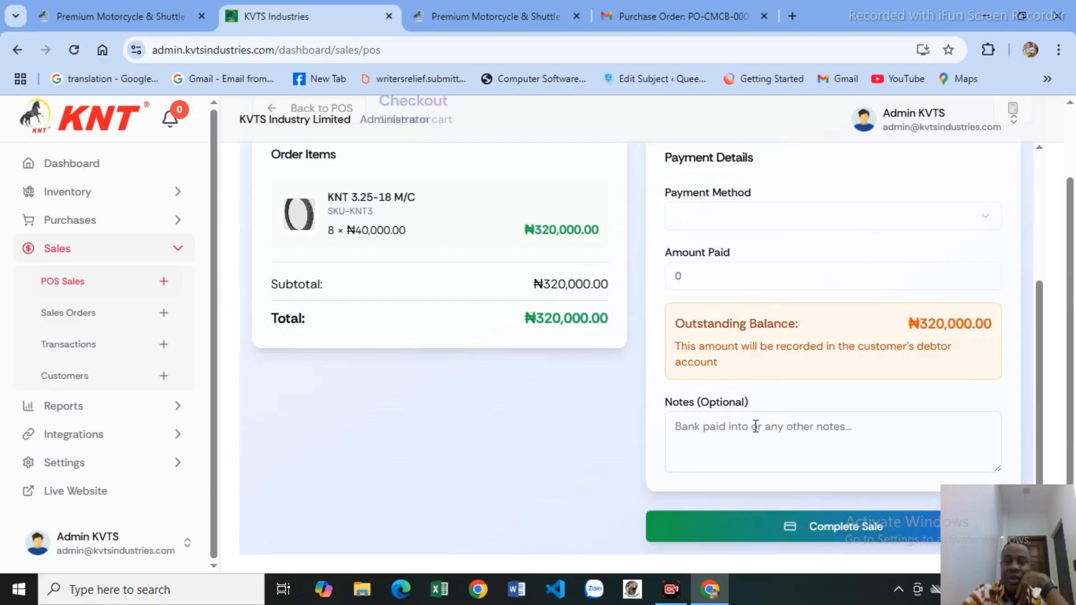
scroll(717, 247, up, 3)
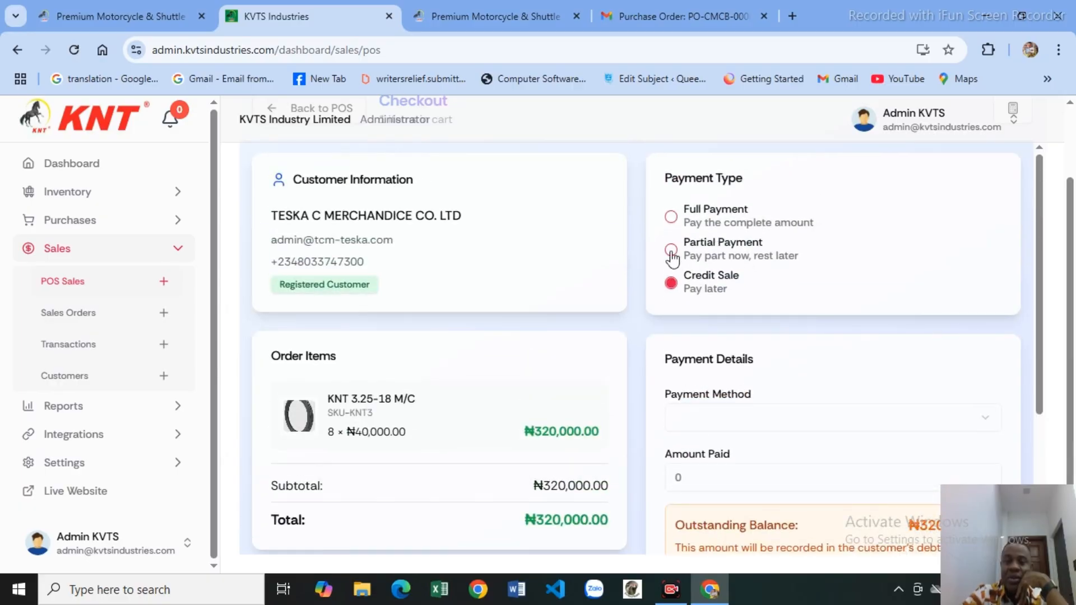
click(671, 251)
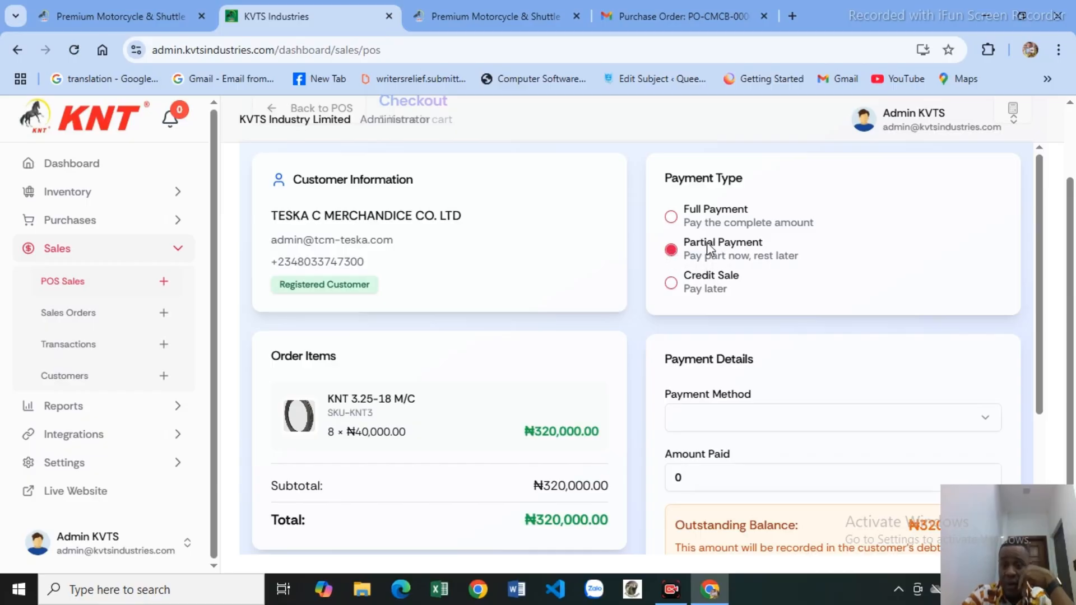
scroll(711, 252, down, 3)
click(716, 224)
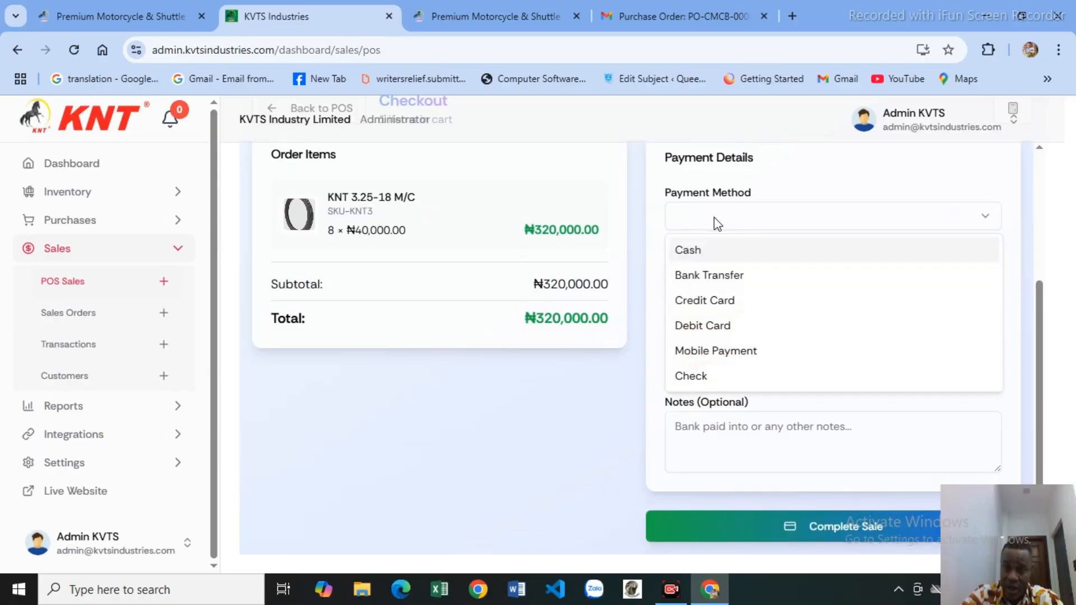
click(697, 215)
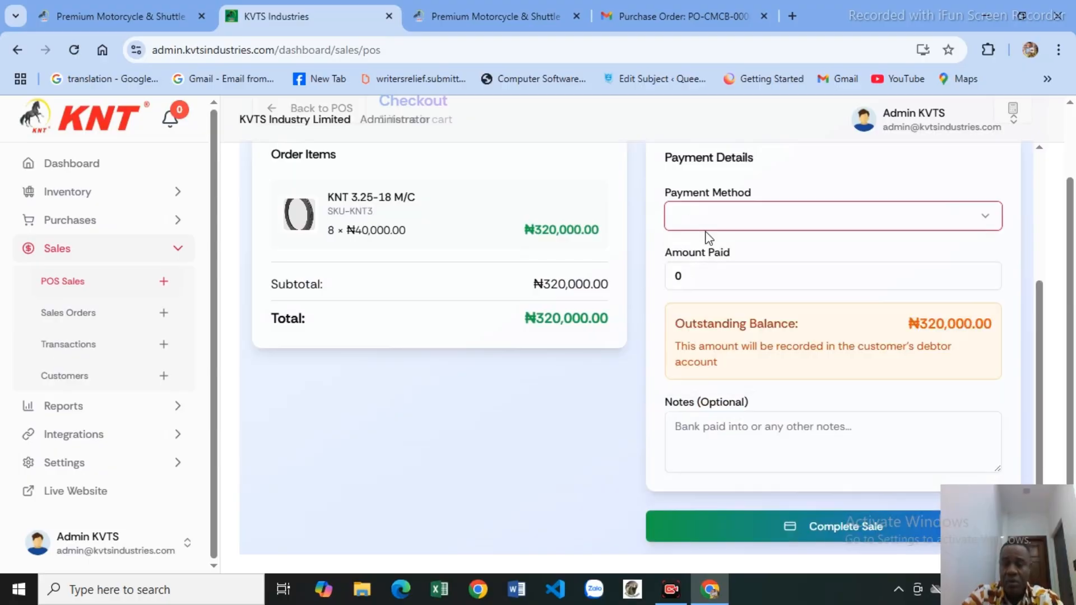
scroll(708, 241, up, 3)
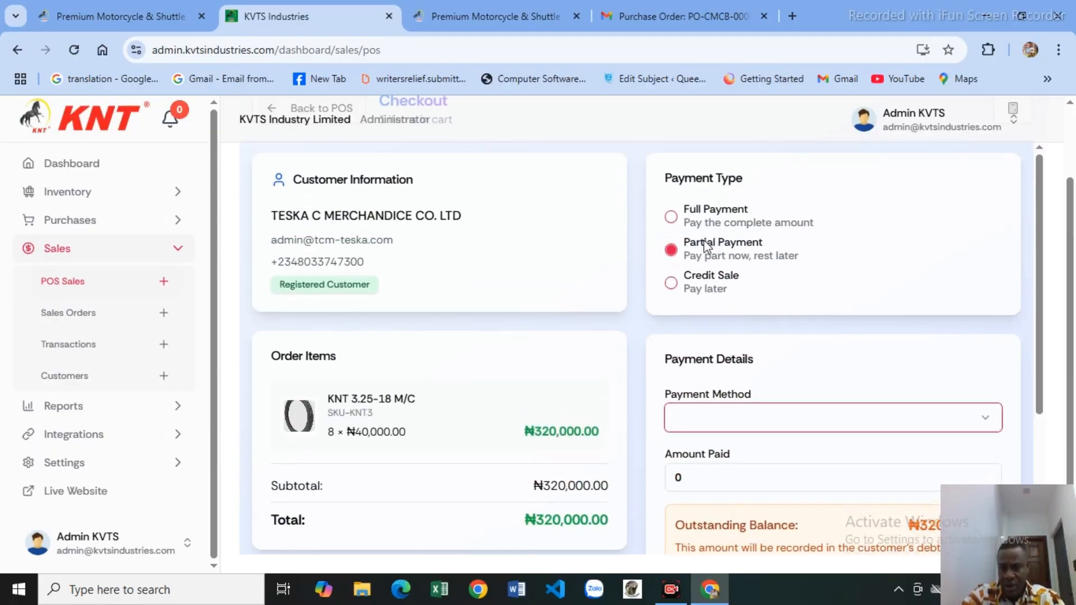
click(671, 283)
scroll(711, 274, down, 3)
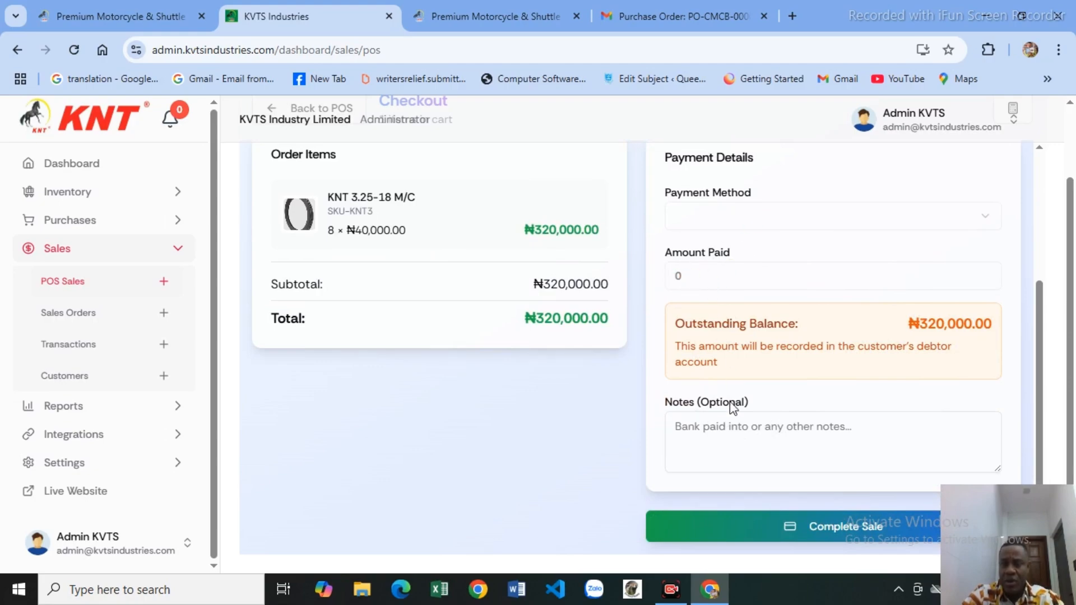
Step: Add a note that it is to be paid in 30 days and complete the sale
click(727, 431)
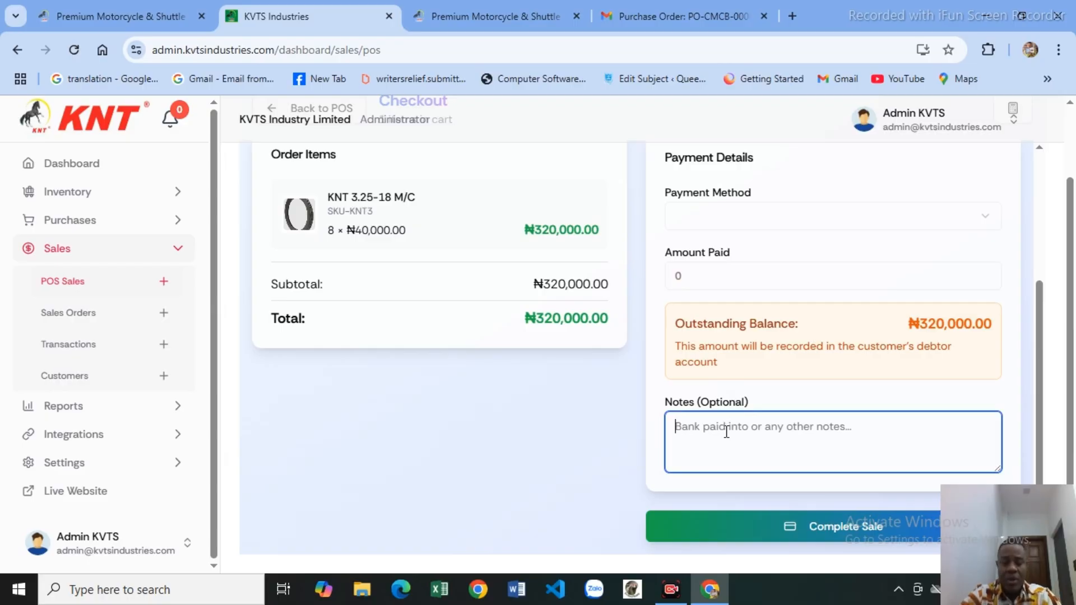
text(To be  paid in 30 days)
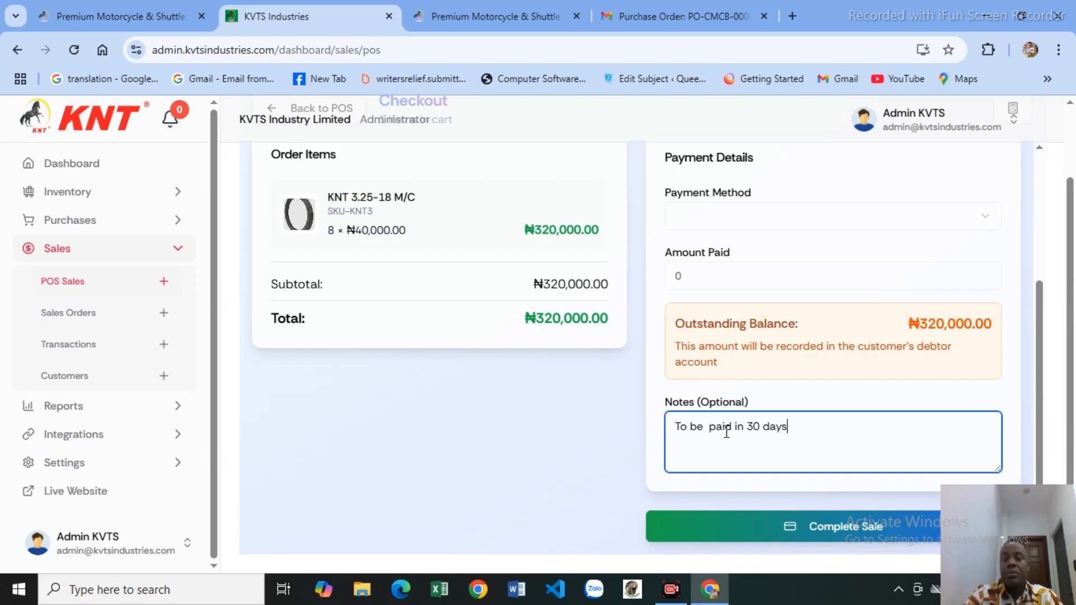
click(732, 522)
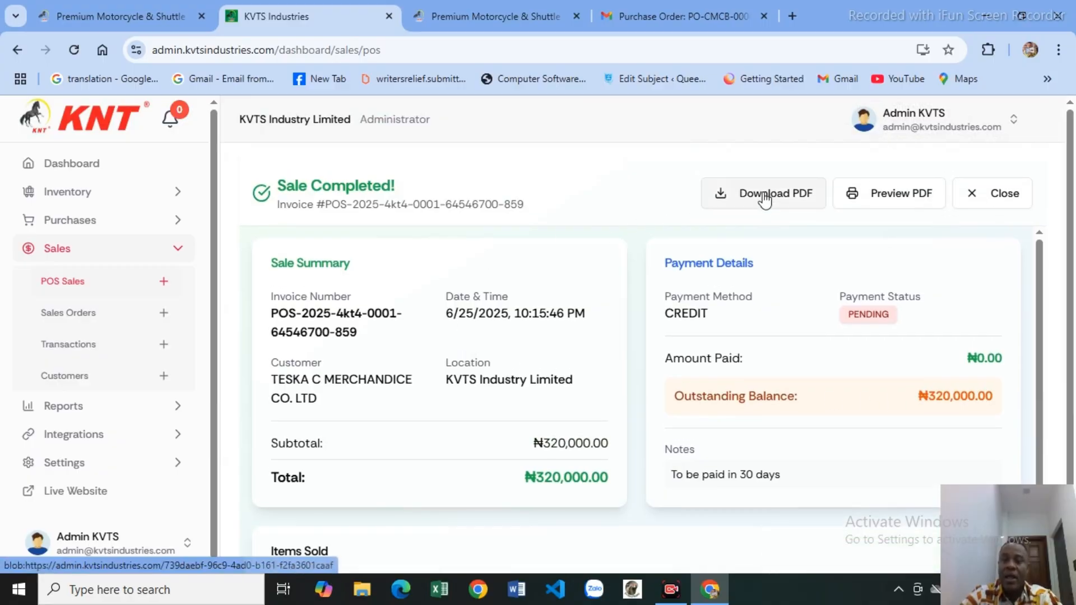
Step: Preview the invoice PDF and review the company name and shop address
click(885, 199)
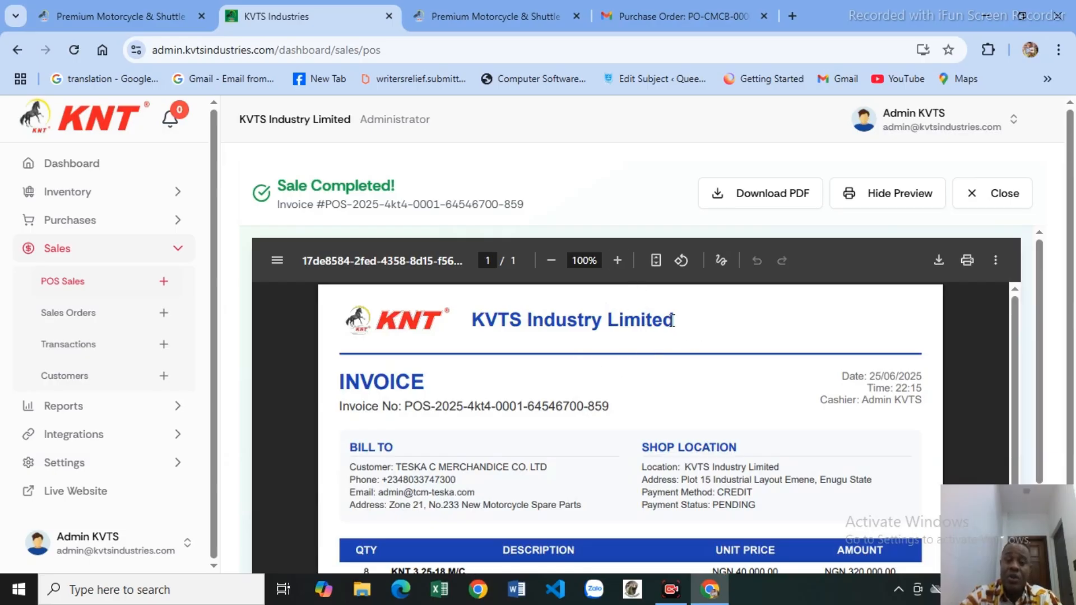
drag(673, 320, 459, 308)
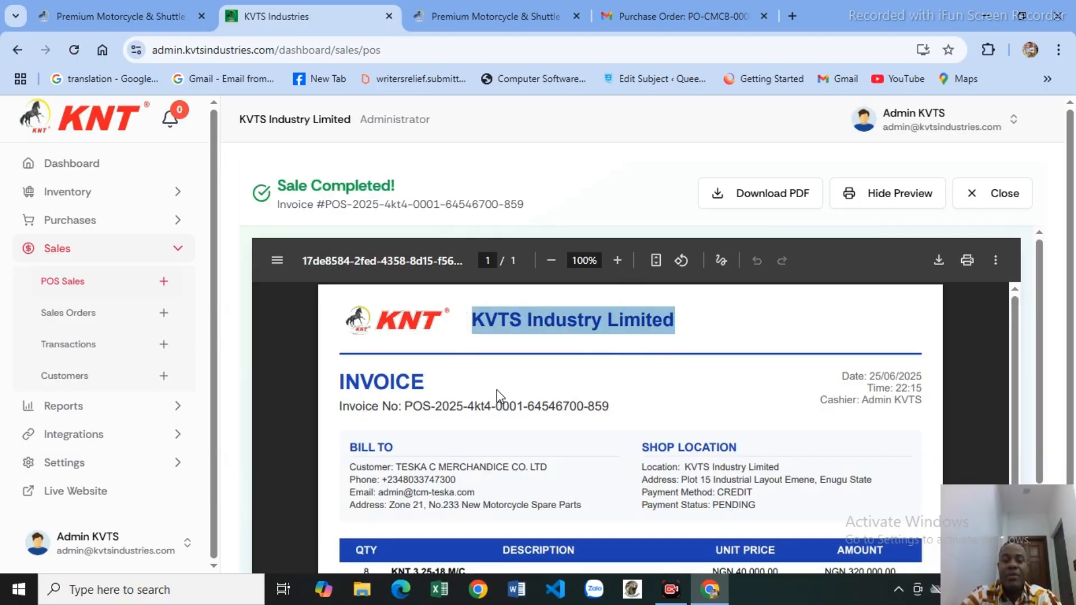
scroll(497, 390, down, 3)
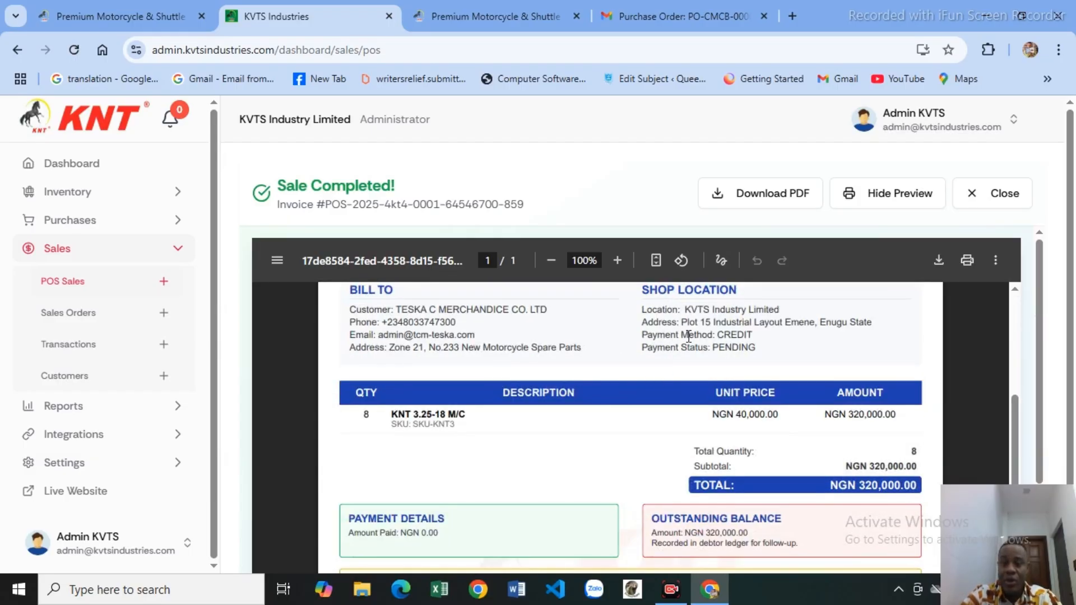
drag(882, 325, 636, 310)
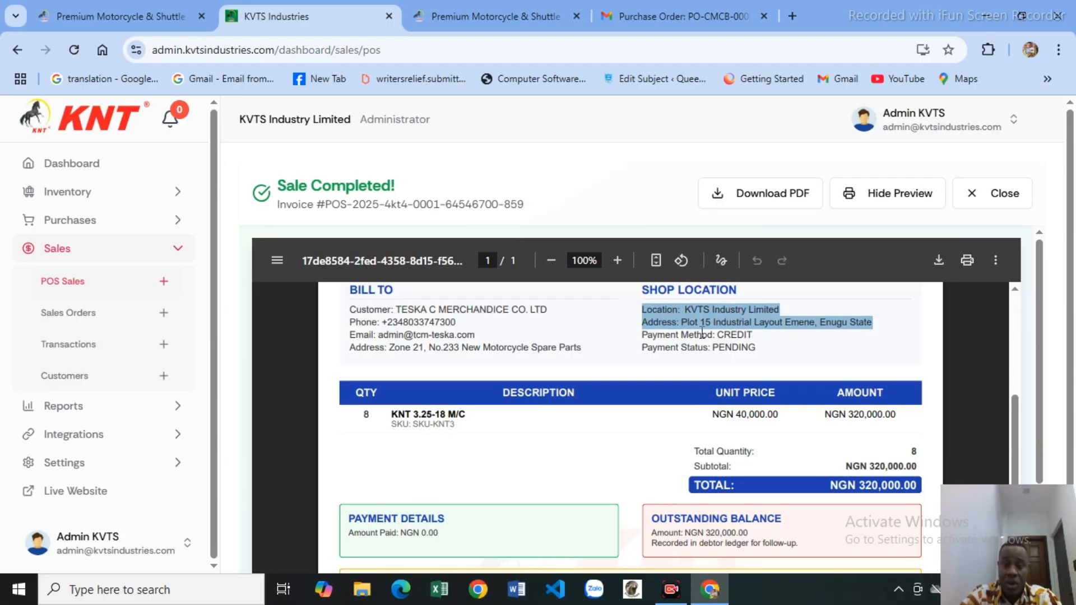
drag(760, 333, 730, 330)
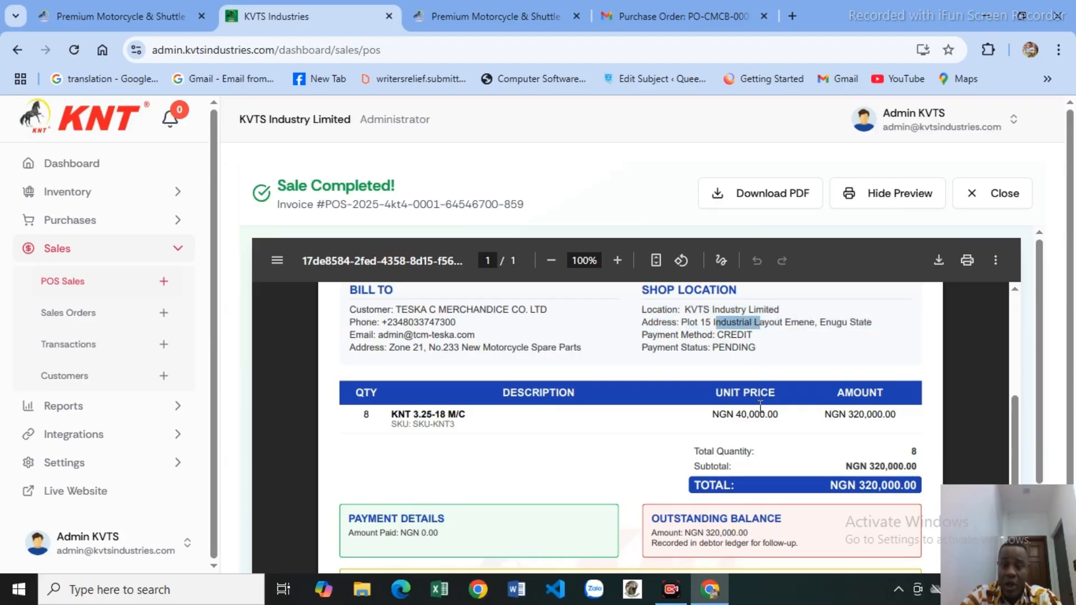
Step: Check the outstanding NGN 320,000.00 and paid NGN 0.00, then close the preview
scroll(779, 460, down, 2)
drag(763, 460, 693, 454)
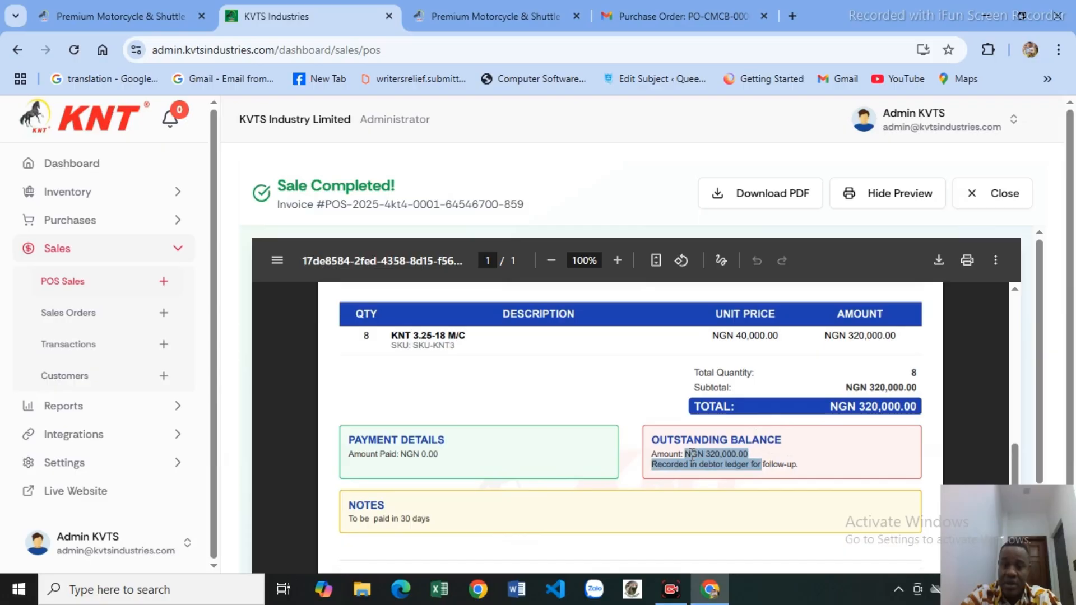
drag(441, 457, 340, 454)
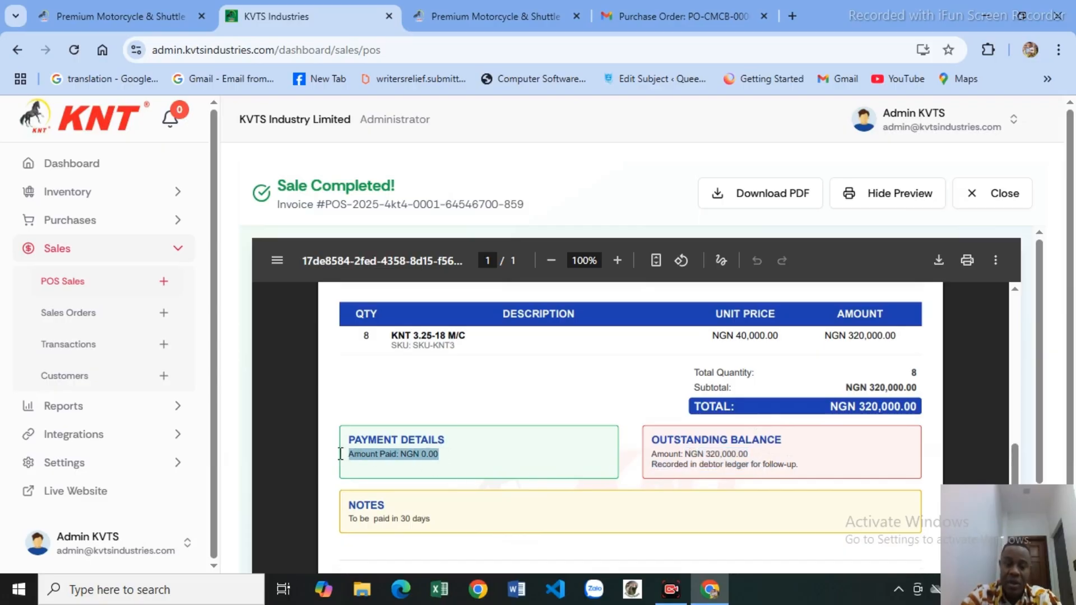
scroll(603, 430, down, 2)
scroll(611, 409, up, 8)
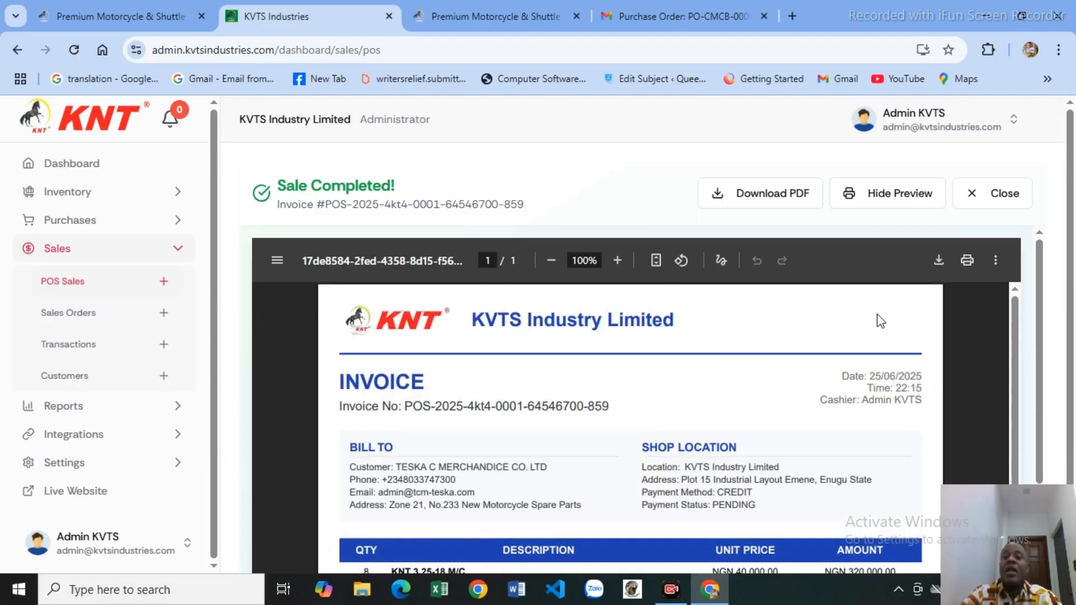
click(971, 201)
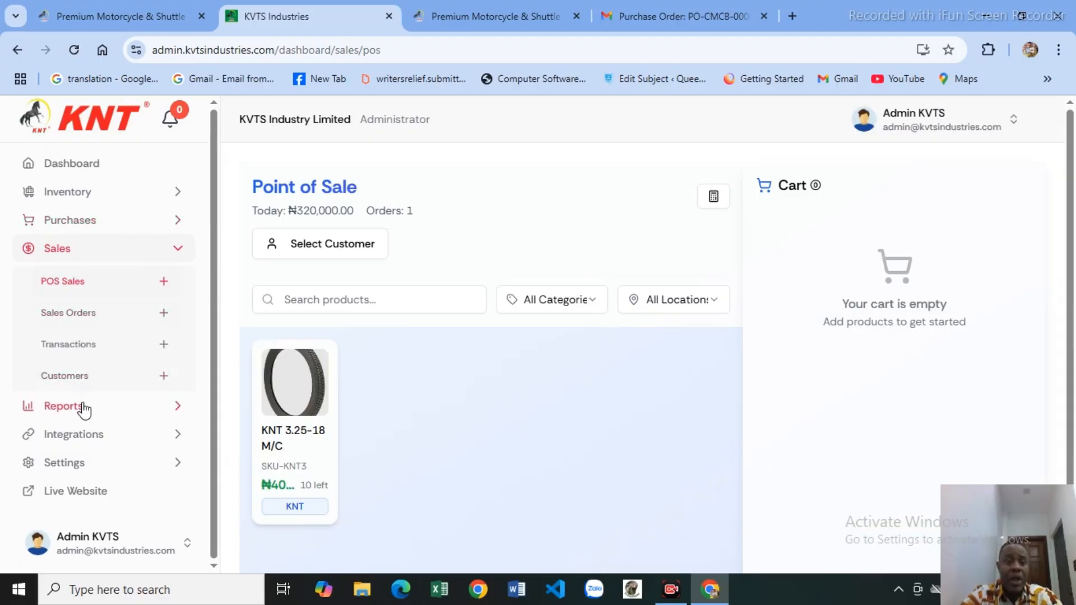
Step: Open Integrations > Debtors Record and review the active debtor count and outstanding total
click(80, 436)
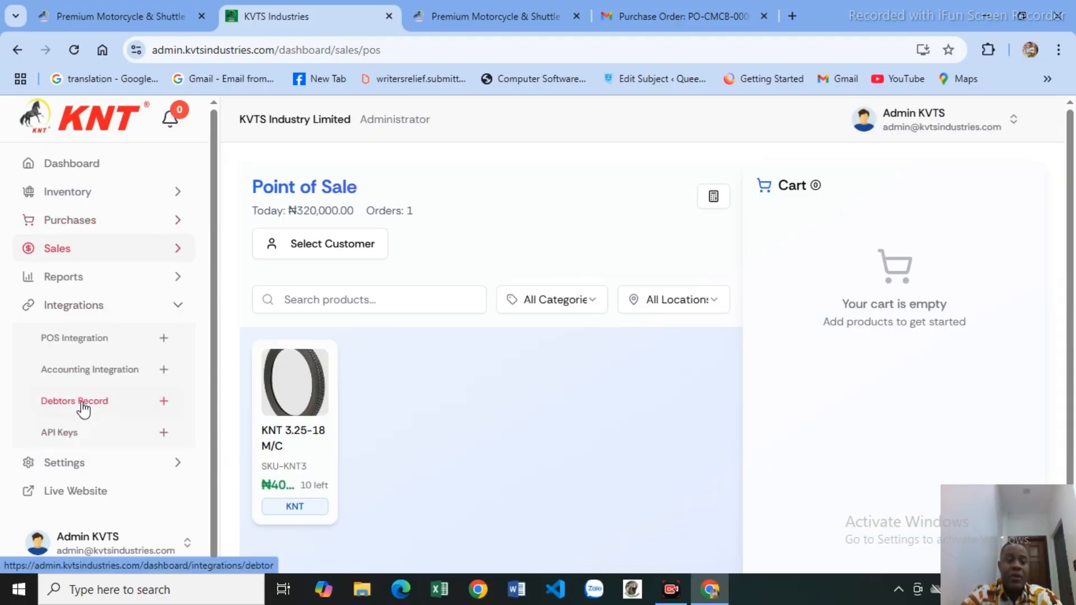
click(83, 409)
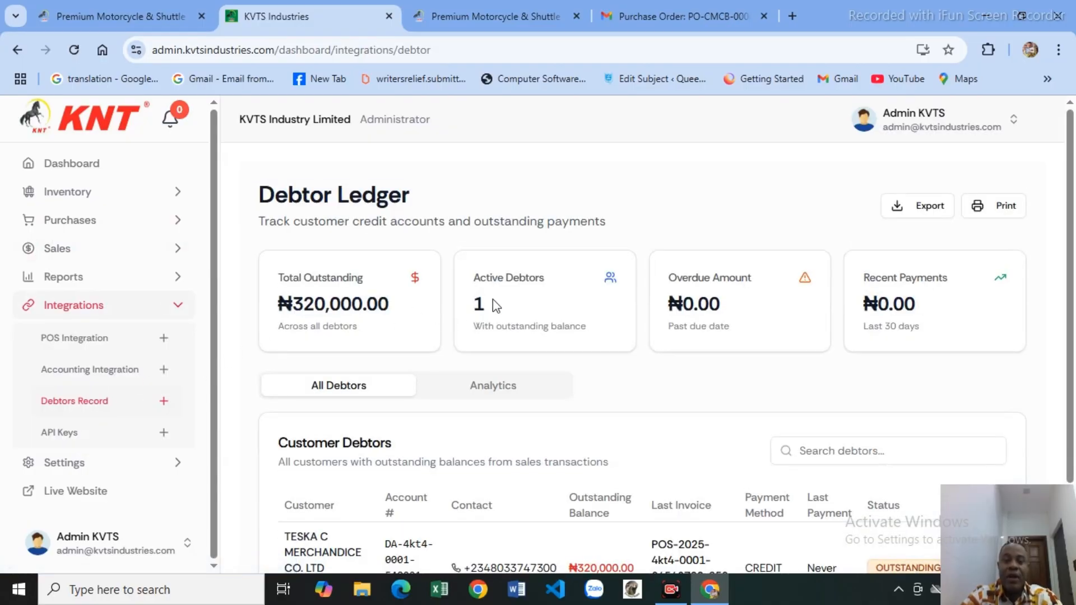
drag(492, 300, 471, 304)
drag(390, 303, 284, 304)
click(284, 321)
scroll(416, 344, down, 2)
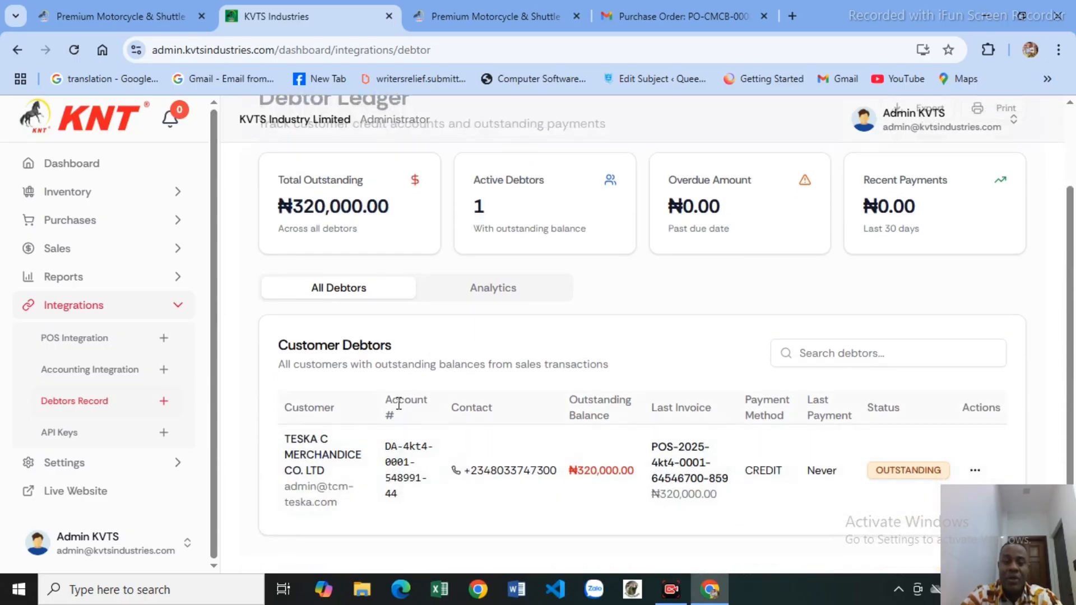
Step: Check TESKA's account and last invoice number, then open the row's Actions menu
drag(402, 494, 385, 446)
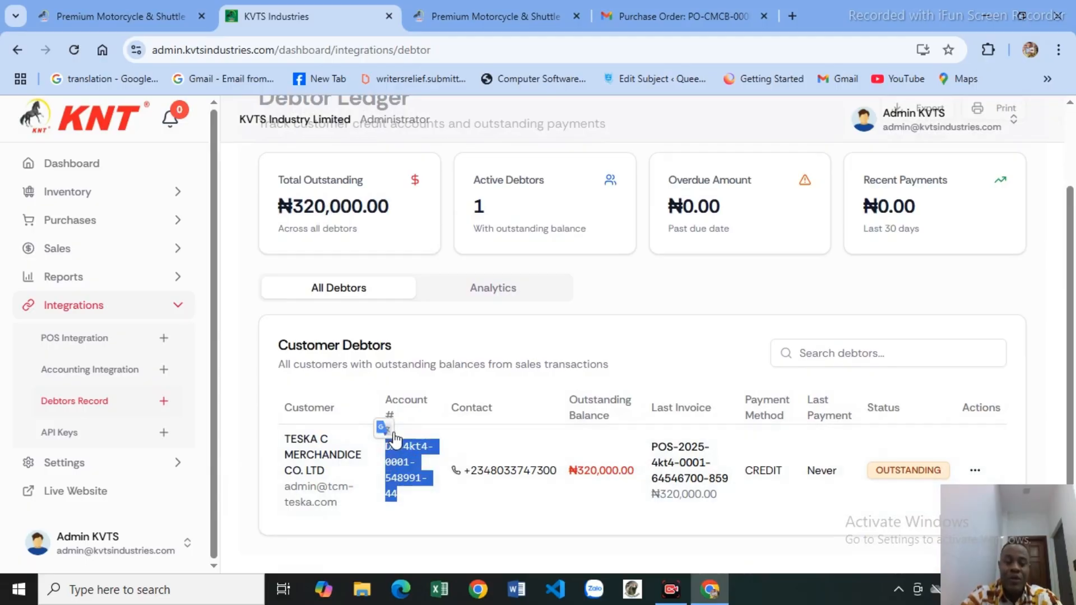
click(415, 483)
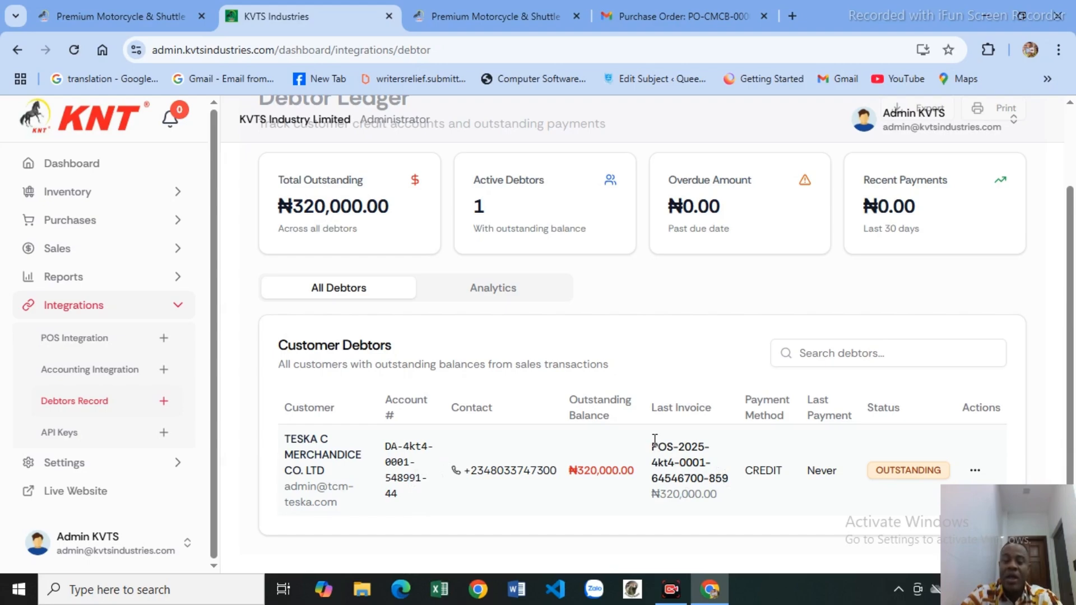
drag(649, 449, 705, 485)
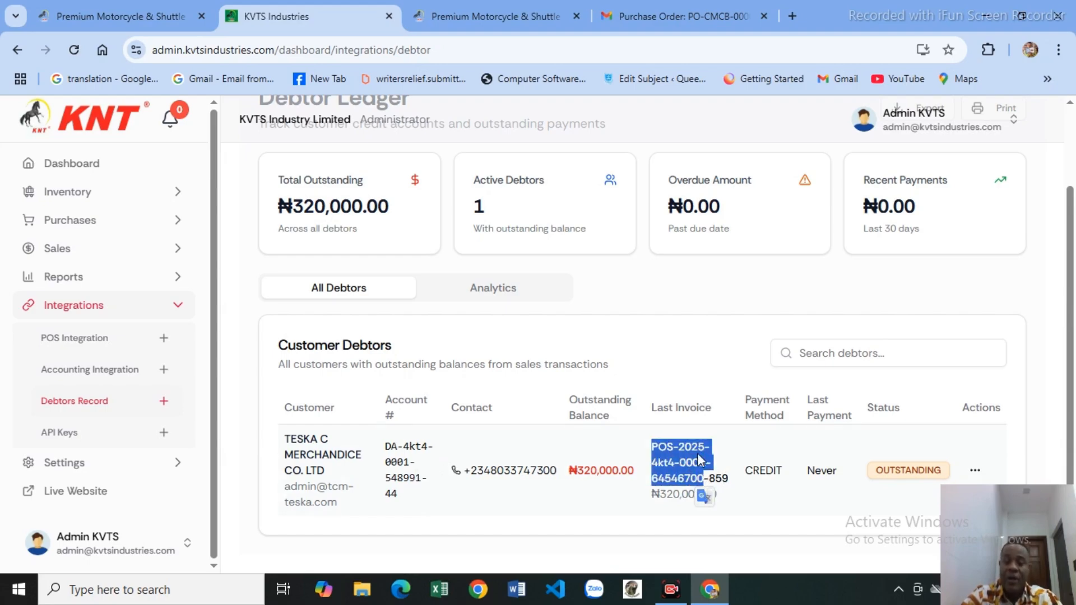
click(975, 471)
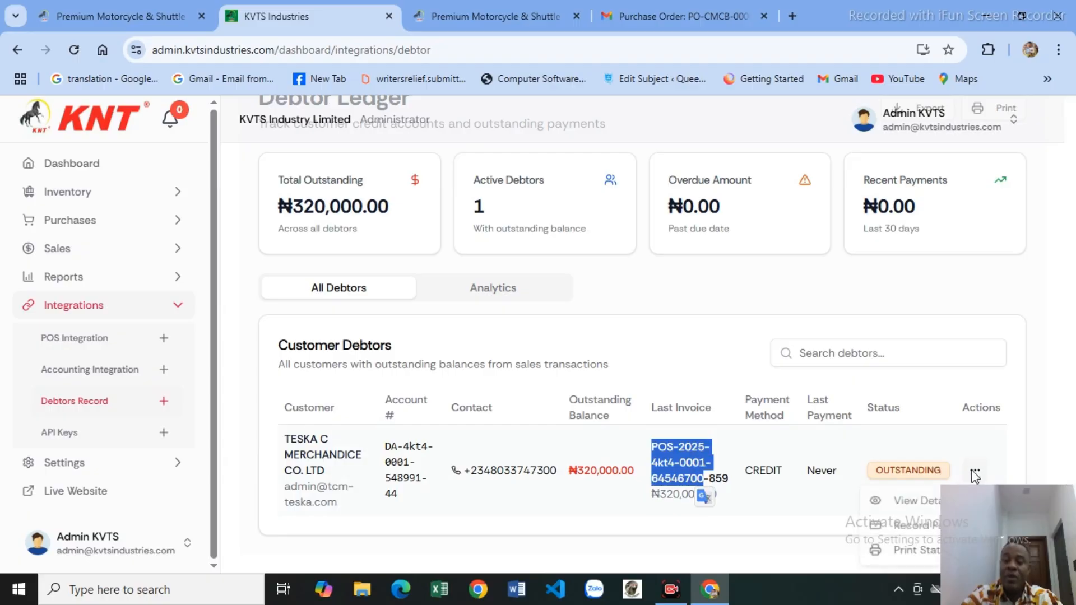
Step: Open Record Payment and enter 320000 as both the invoice allocation and payment amount
click(911, 528)
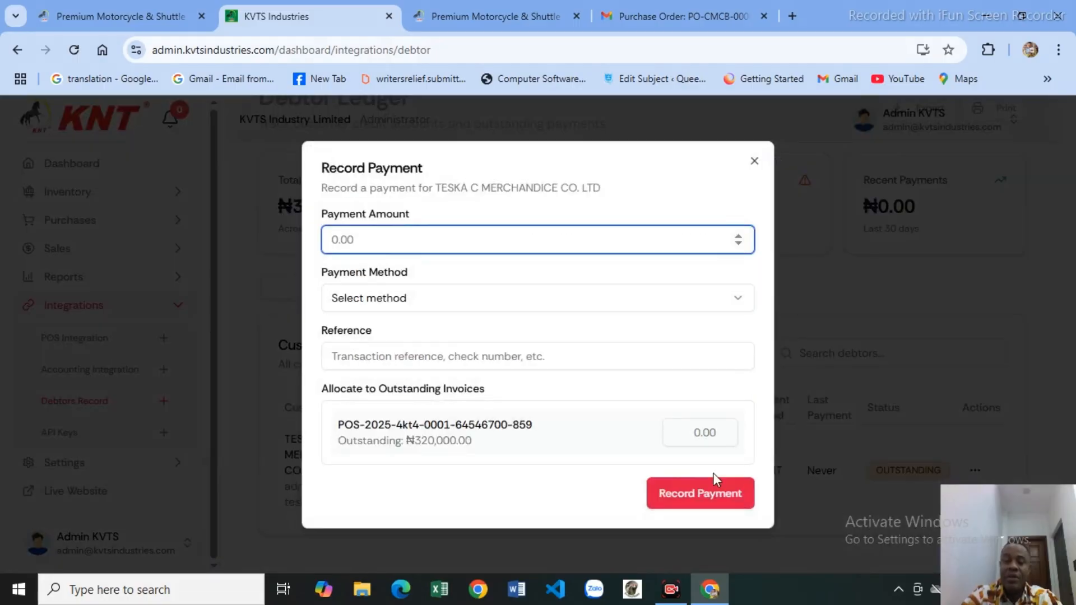
drag(539, 430, 428, 433)
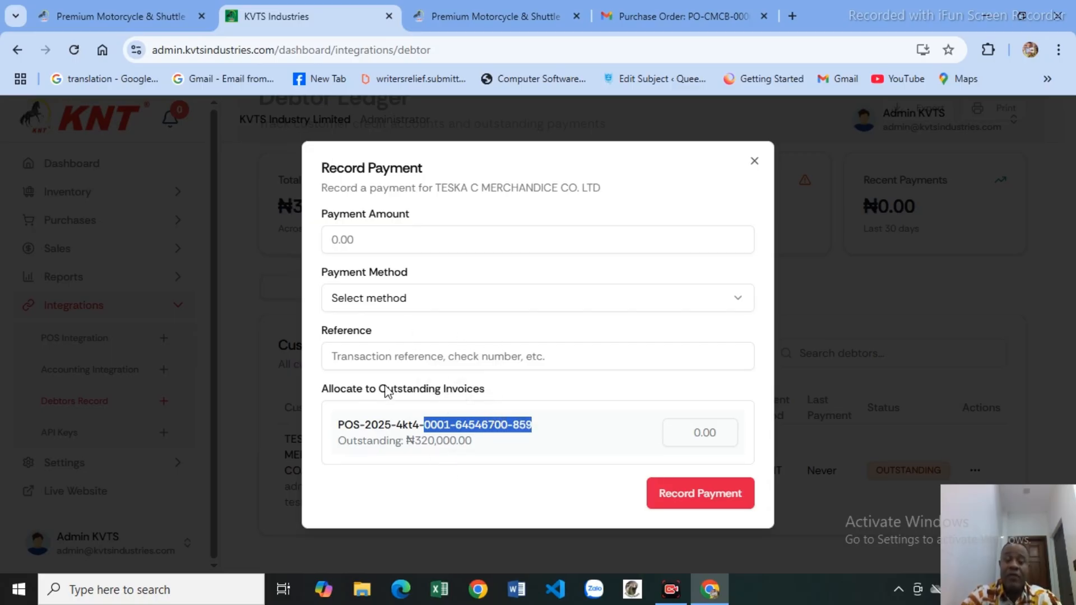
click(694, 434)
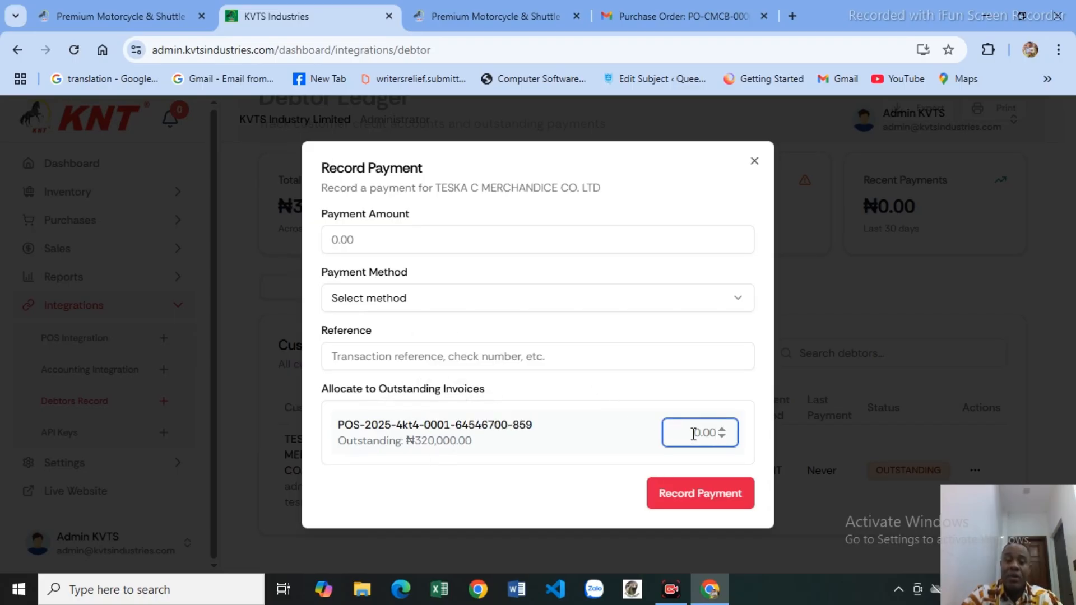
text(32)
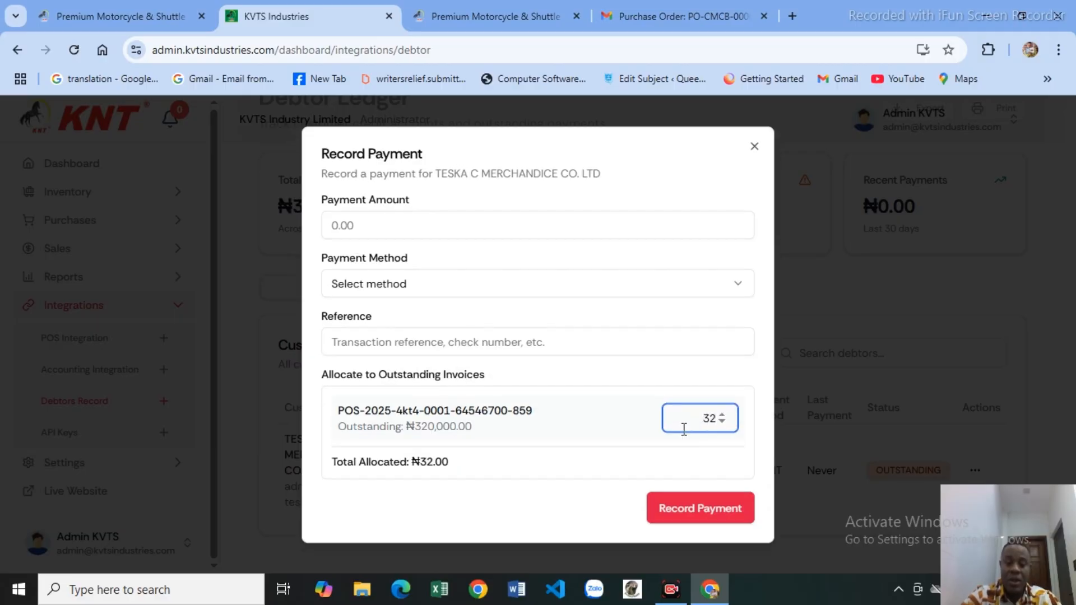
text(0)
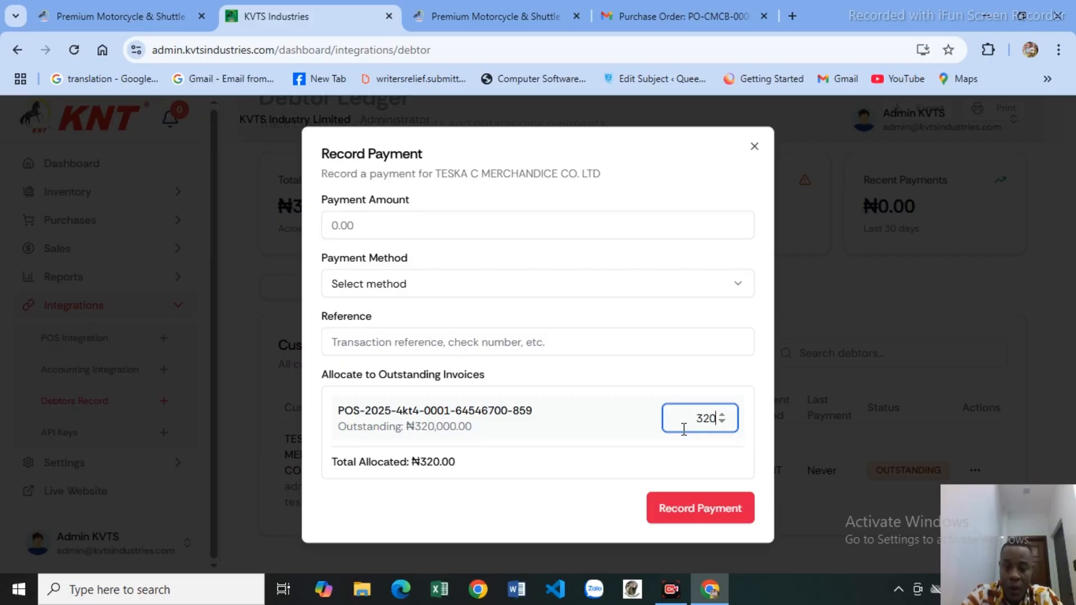
text(000)
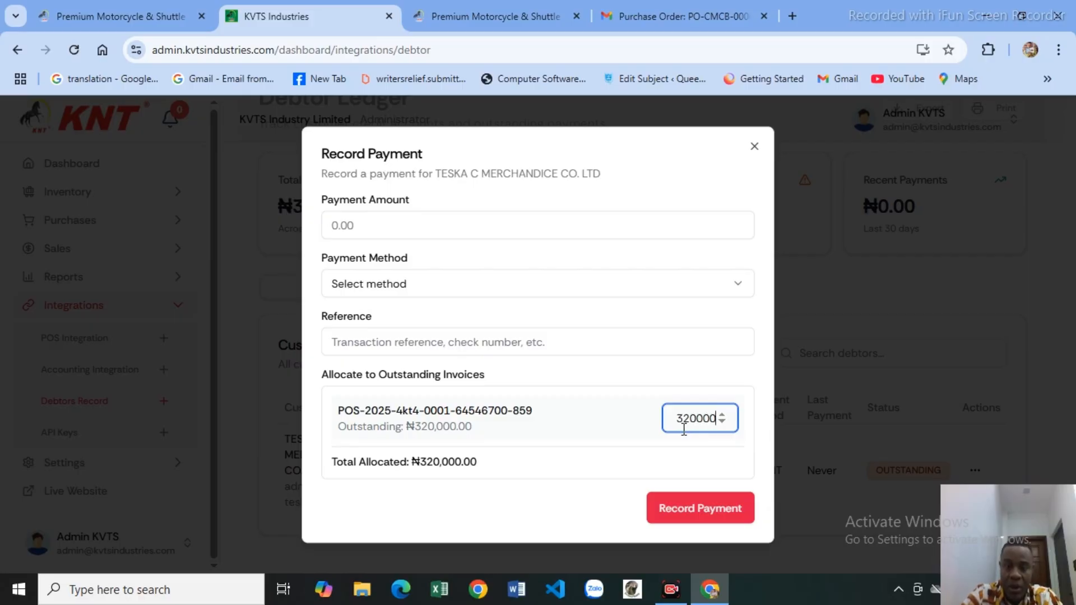
double_click(684, 430)
key(ctrl+c)
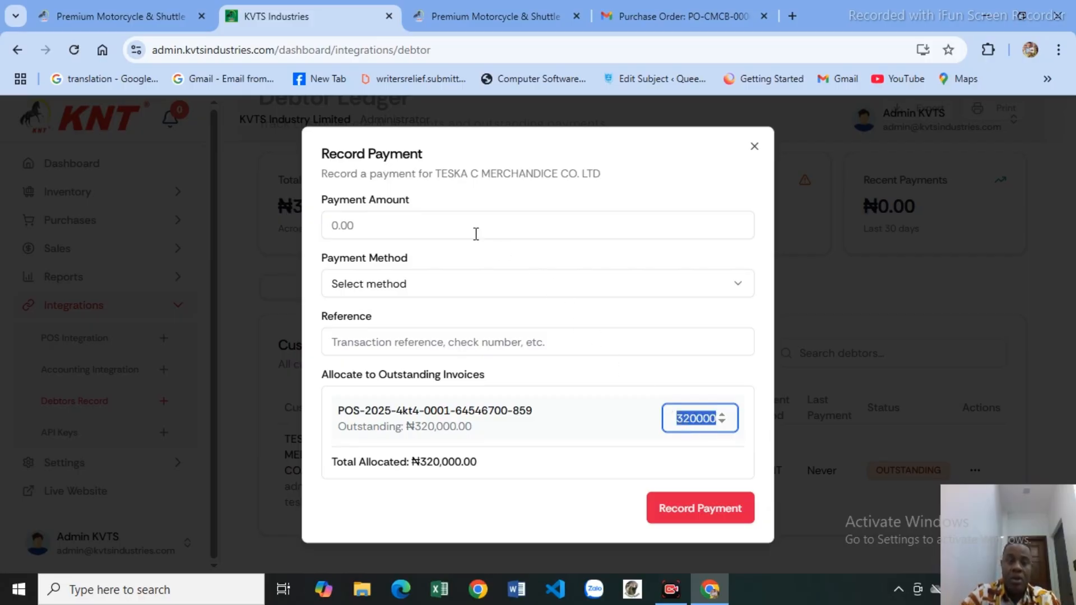
click(441, 217)
key(ctrl+v)
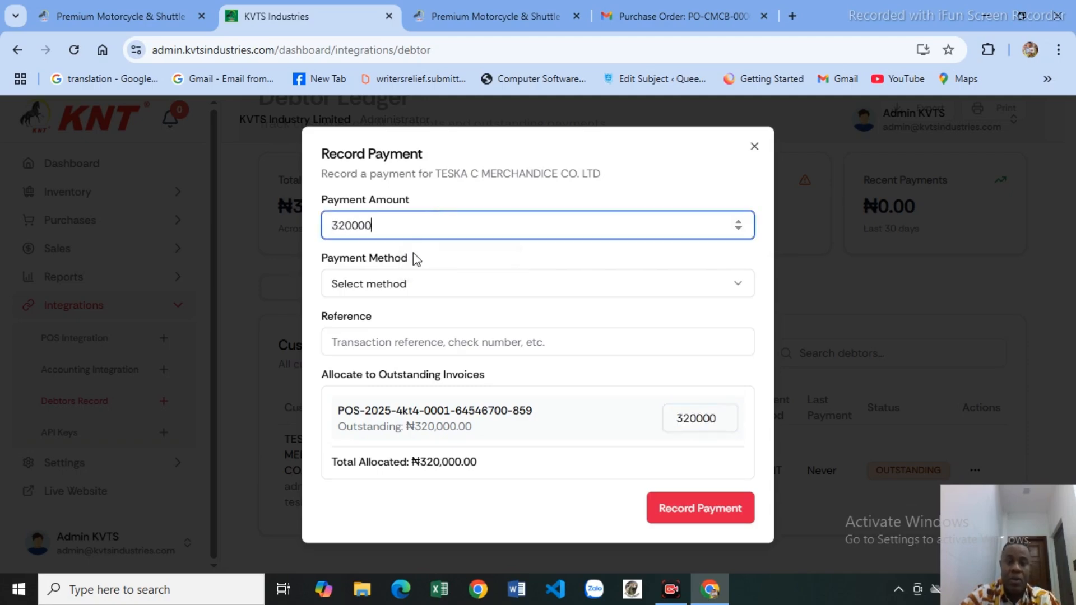
Step: Set the payment method to Cash and the reference to Completed, then record the payment
click(408, 287)
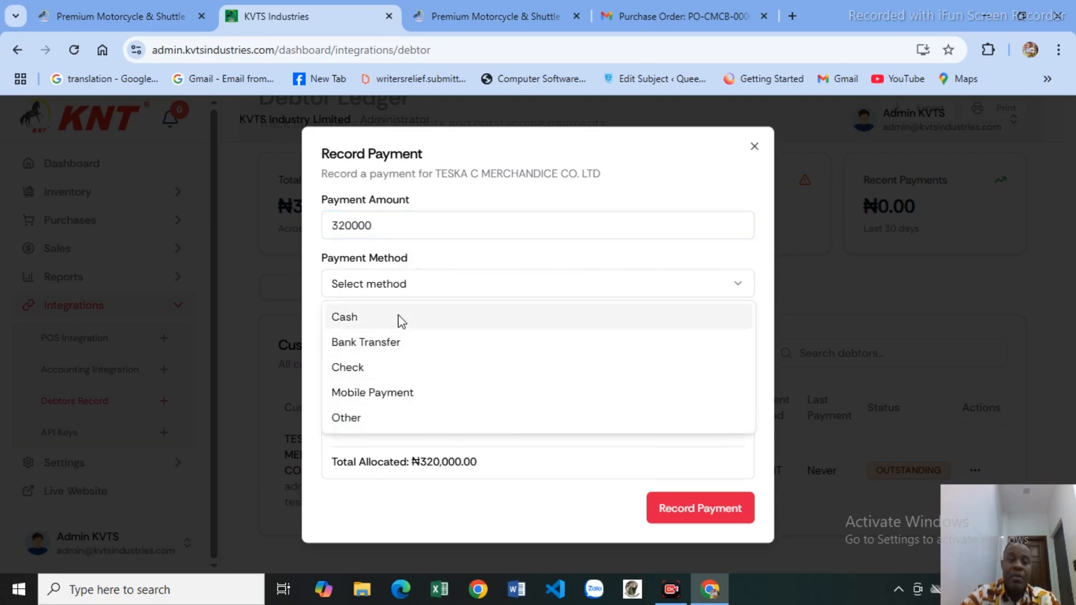
click(400, 318)
click(402, 349)
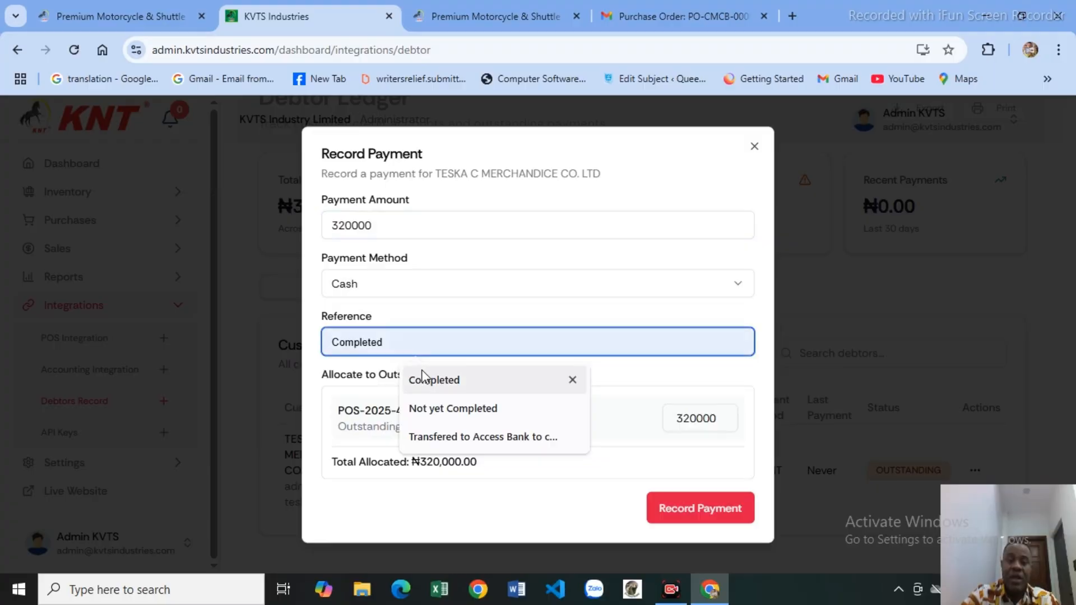
click(422, 378)
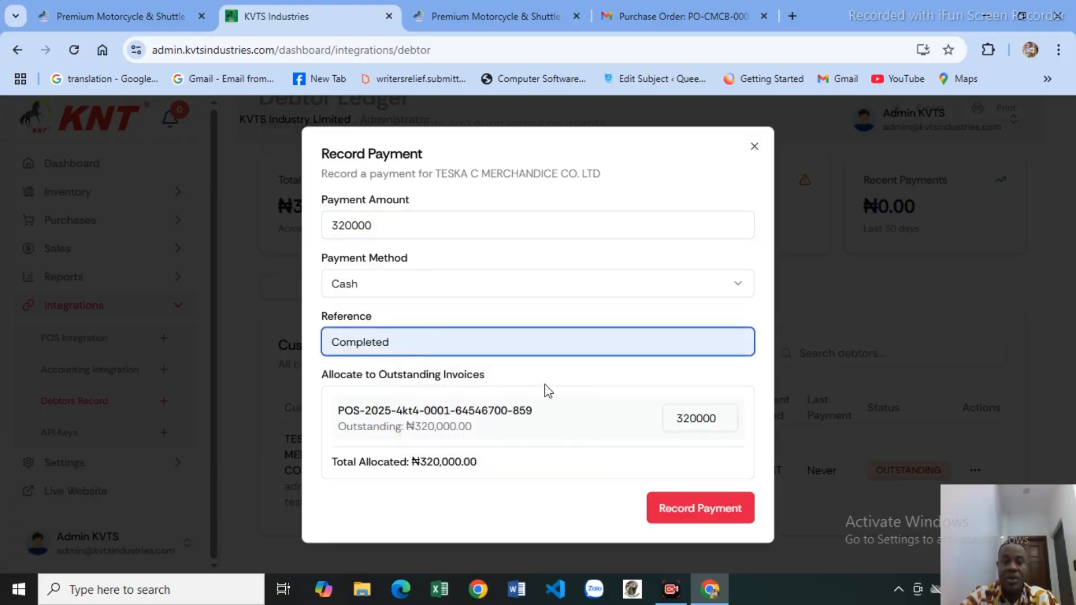
click(684, 513)
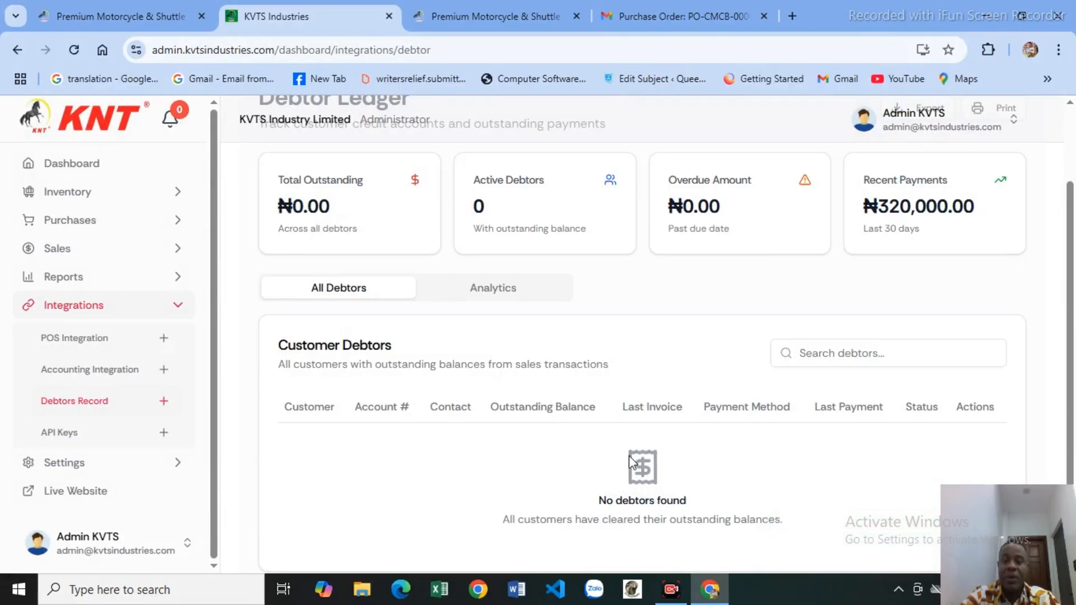
scroll(629, 435, up, 2)
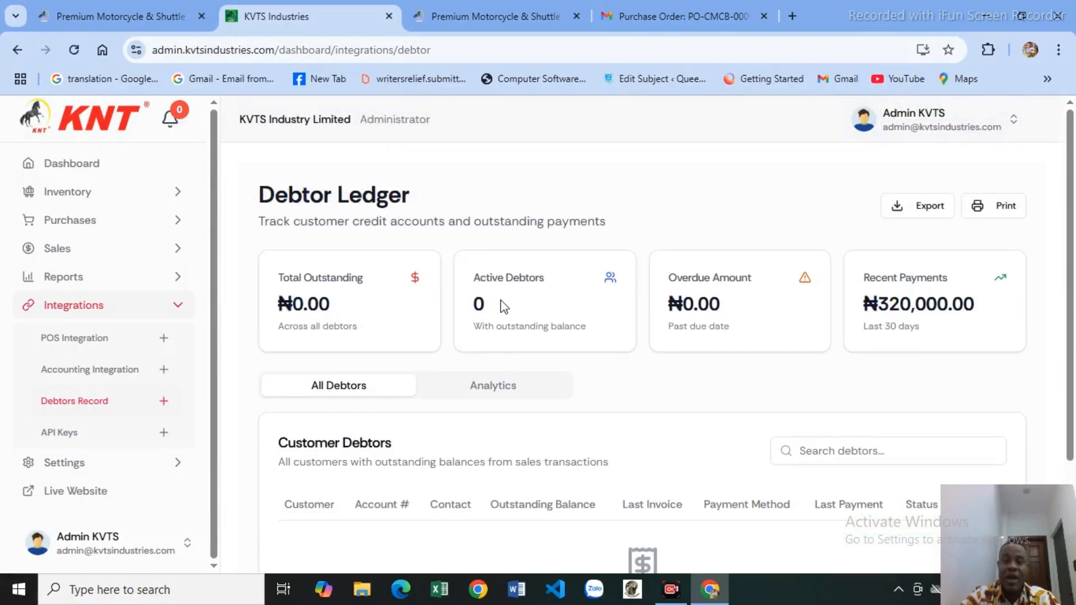
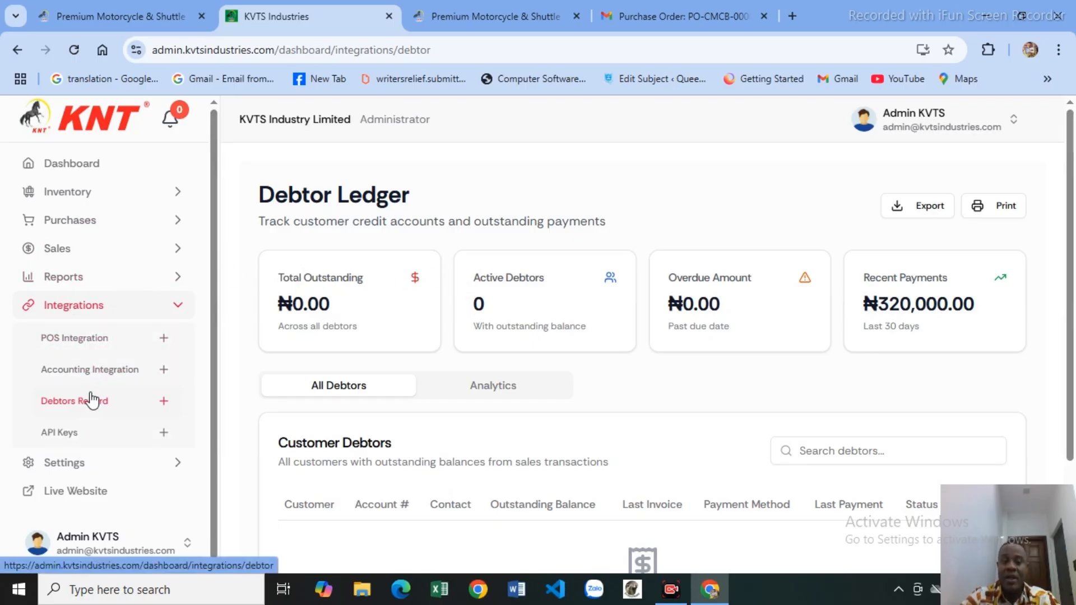
Step: Open the Sales Performance report and scroll through its summary charts
click(72, 288)
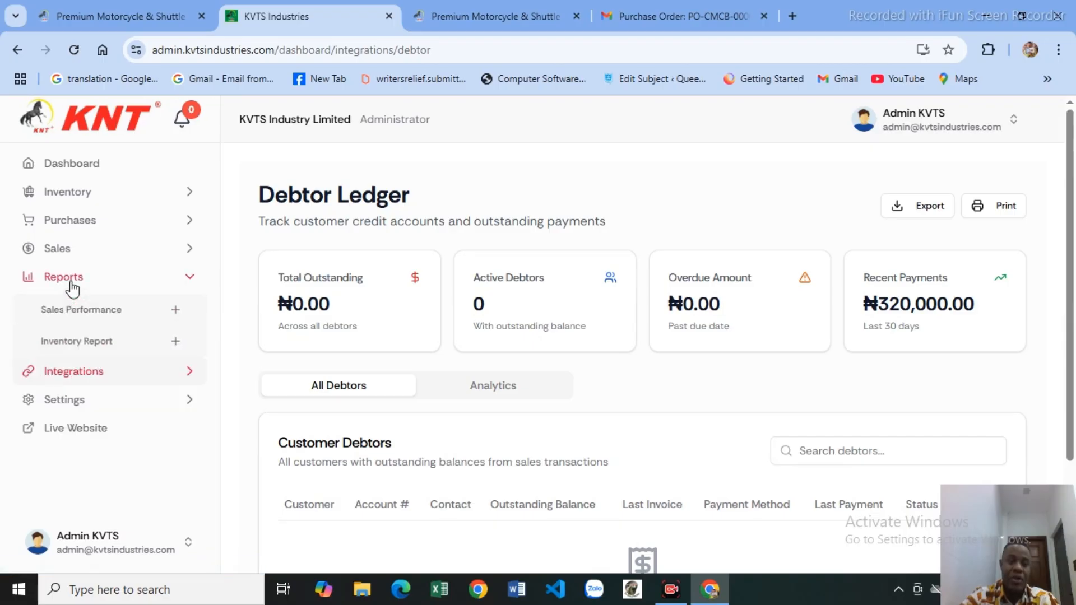
click(72, 317)
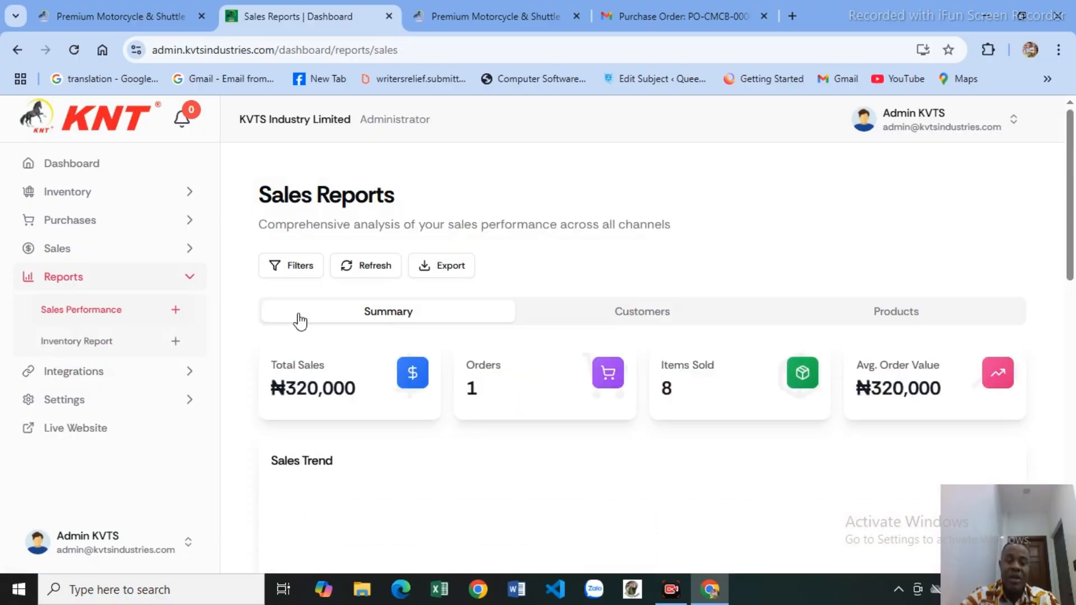
scroll(334, 351, down, 1)
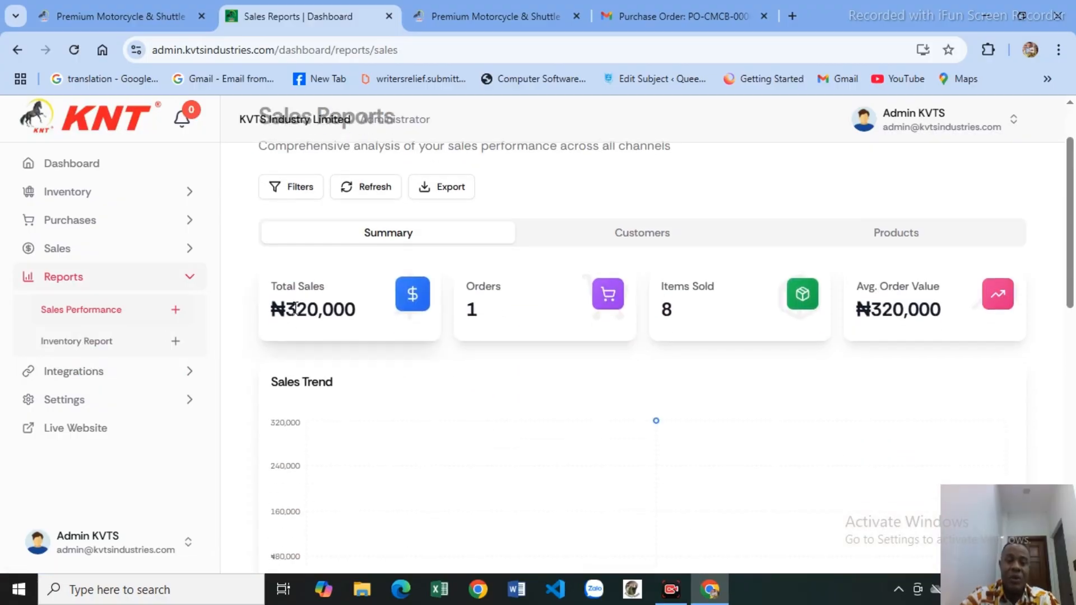
scroll(917, 310, down, 3)
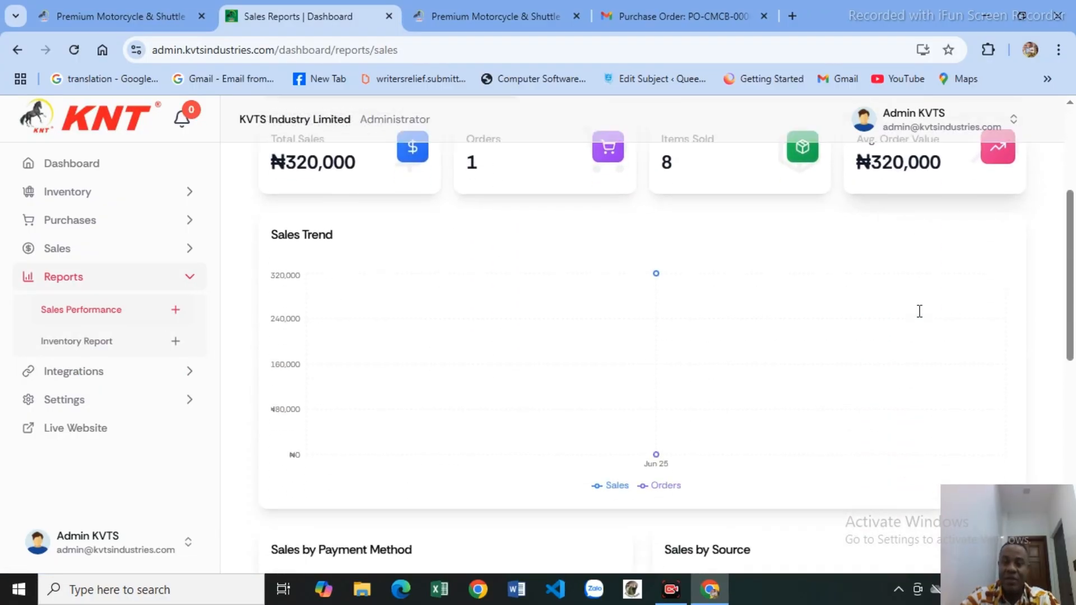
scroll(872, 325, down, 4)
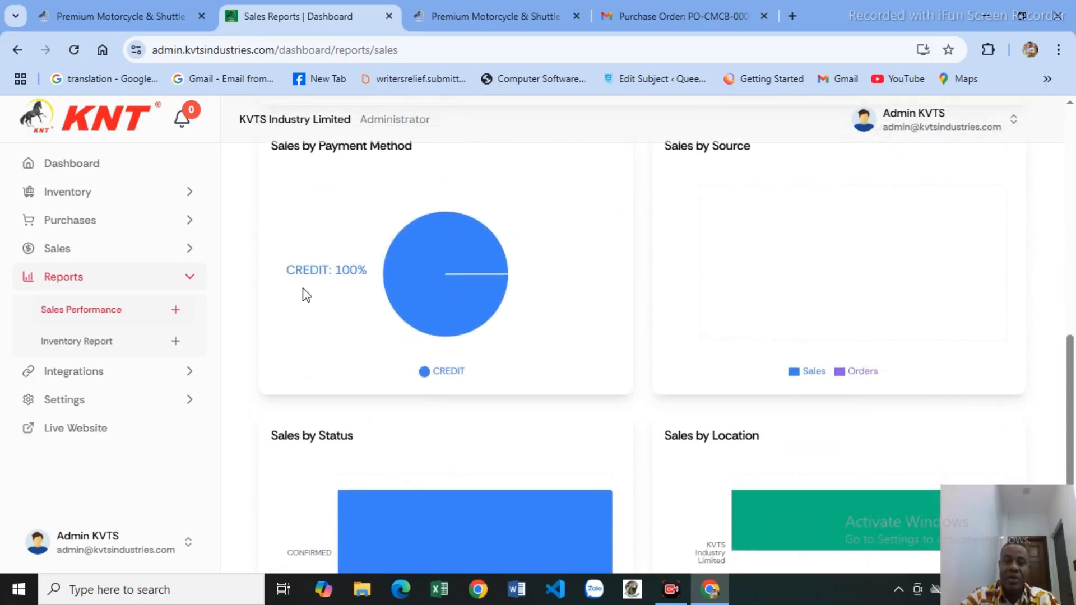
scroll(673, 305, down, 2)
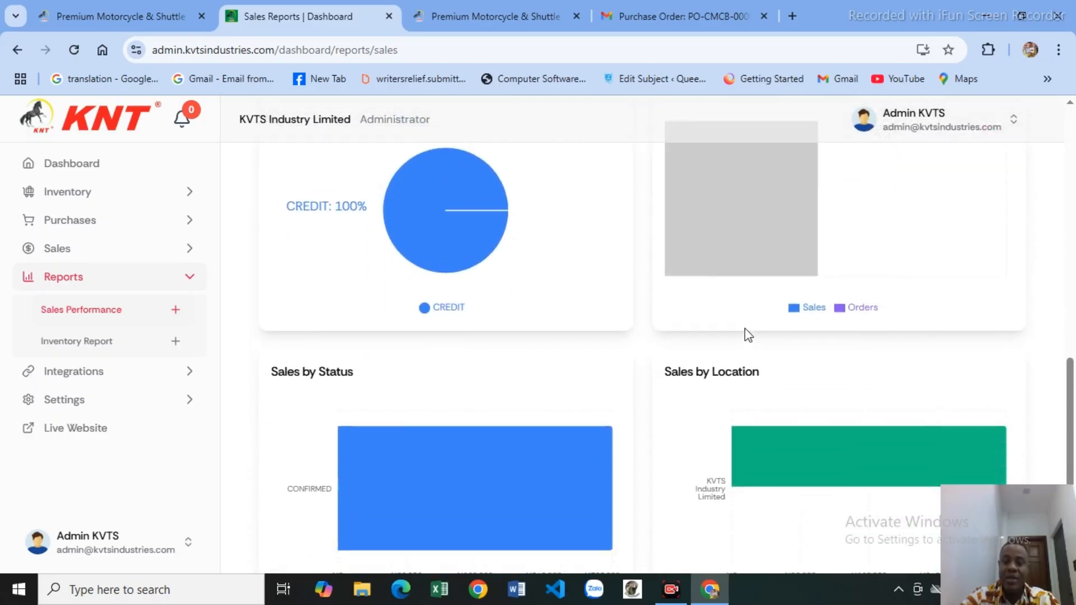
mouse_move(747, 339)
scroll(747, 339, up, 10)
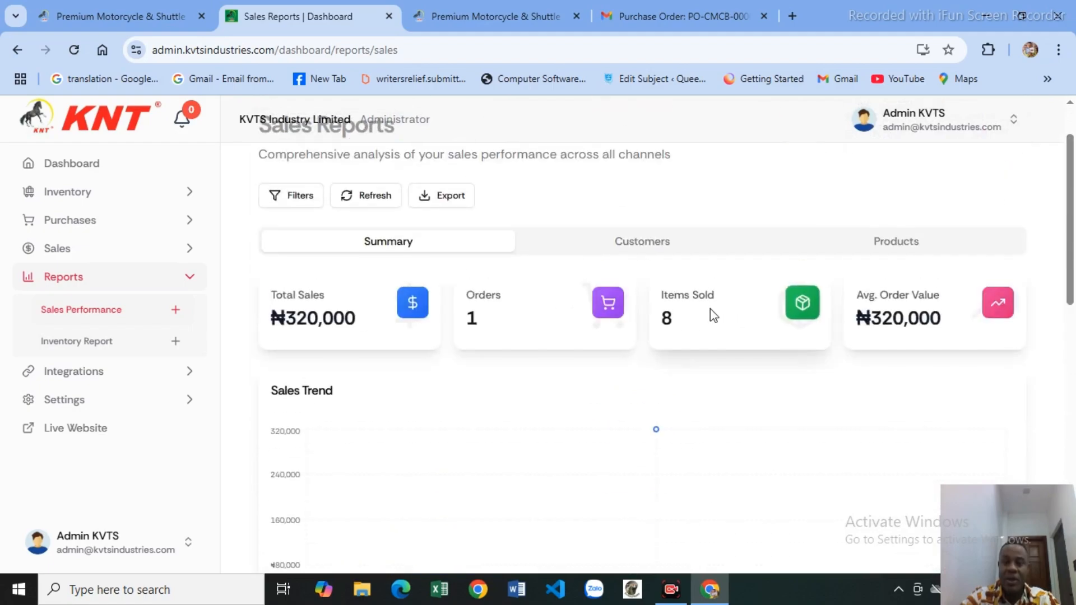
Step: Check the Customers and Products breakdowns: KNT 3.25-18 M/C, 8 units, ₦320,000 sales, ₦80,000 profit
click(663, 248)
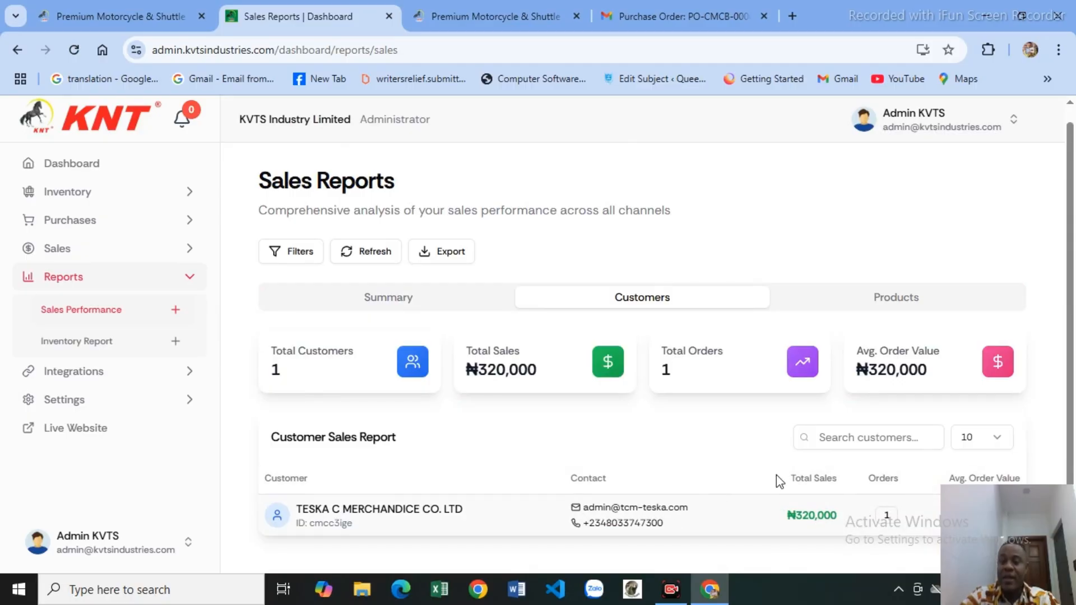
click(895, 297)
scroll(895, 297, down, 1)
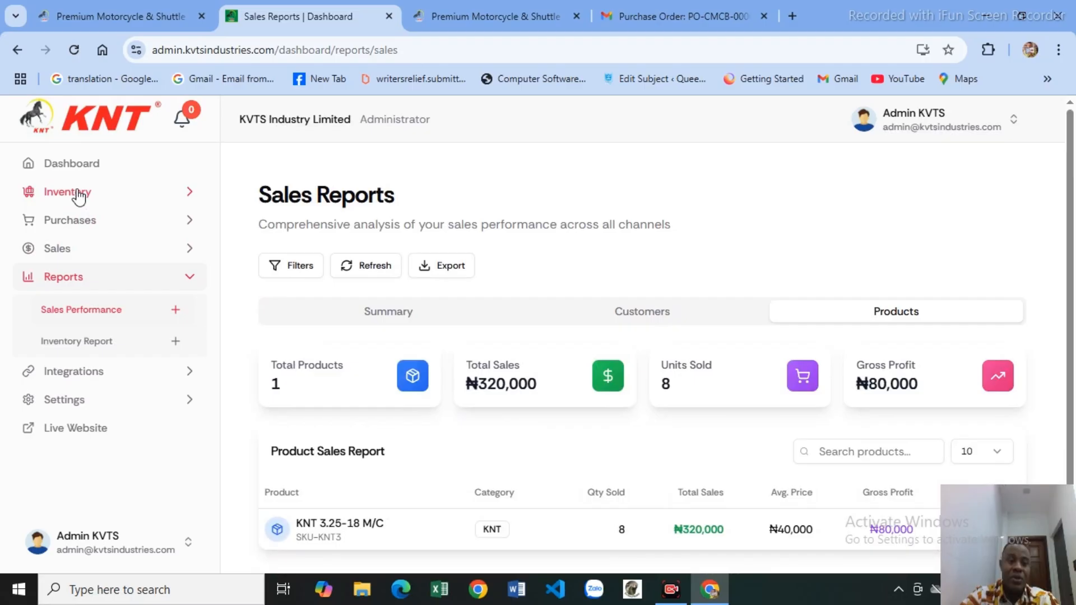
click(72, 192)
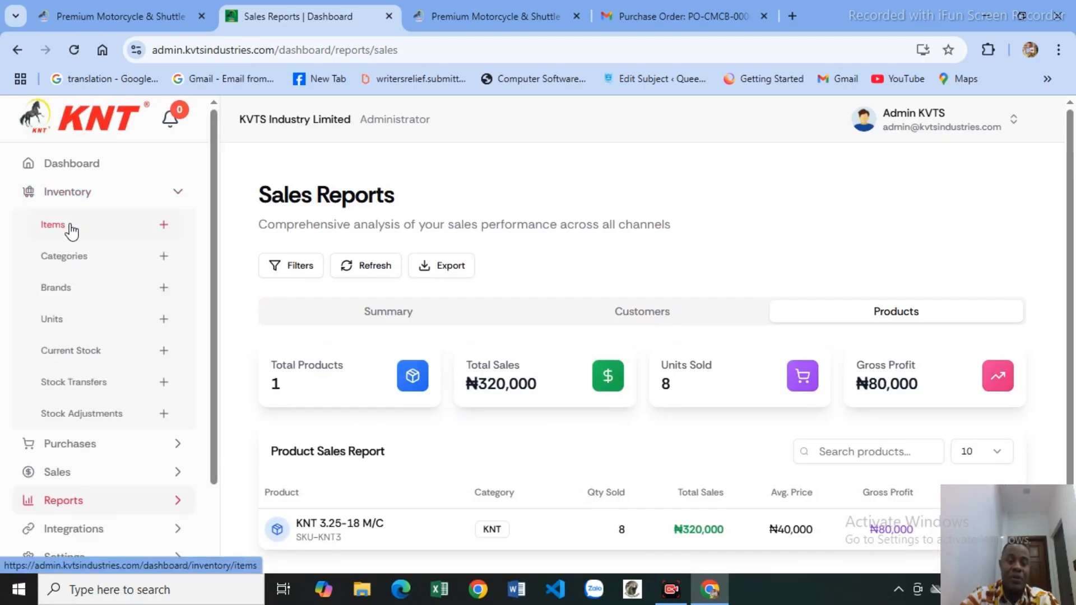
Step: In Inventory Items, note KNT 3.25-18 M/C's 8 sales, view its suppliers, then return to the list
click(71, 229)
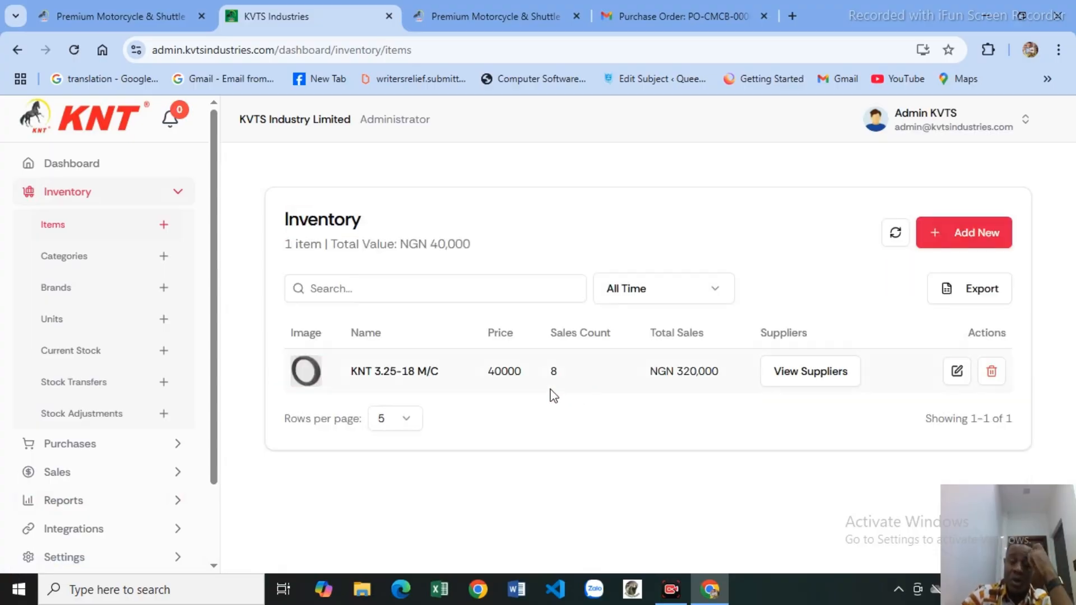
double_click(555, 373)
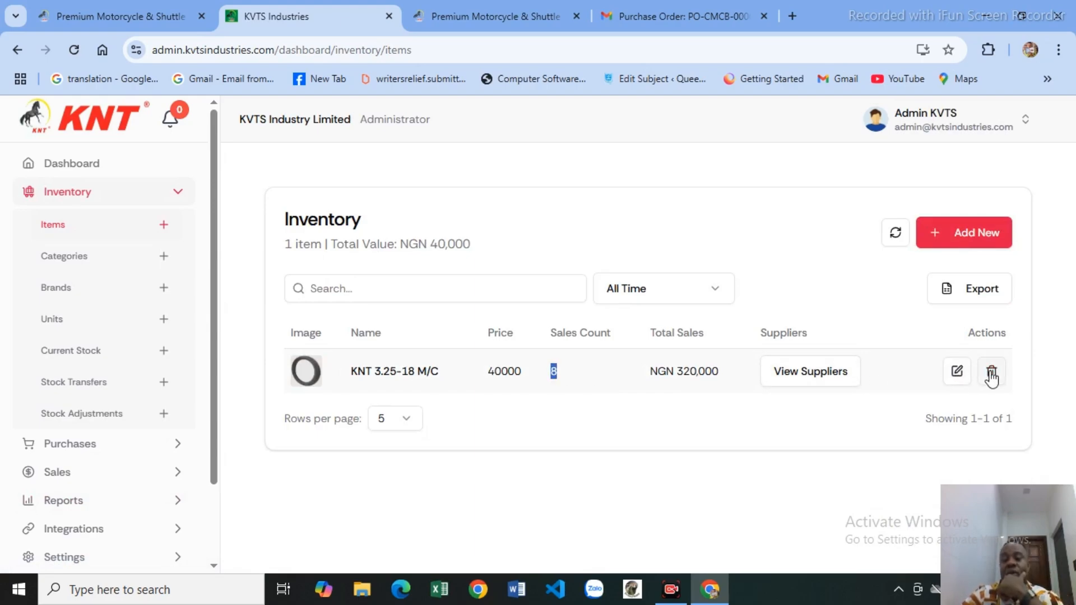
click(799, 381)
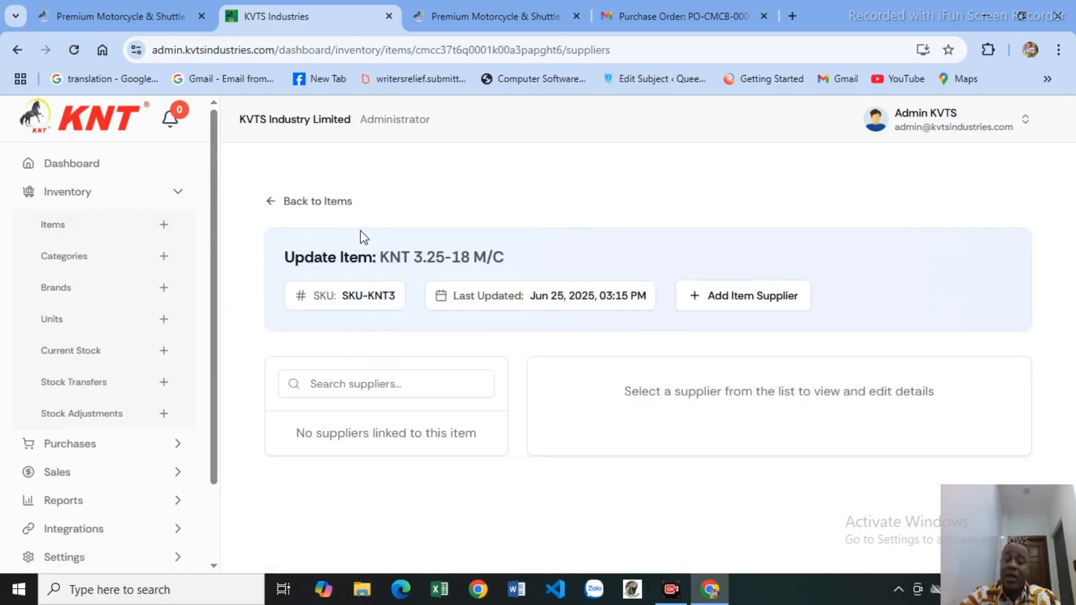
click(295, 203)
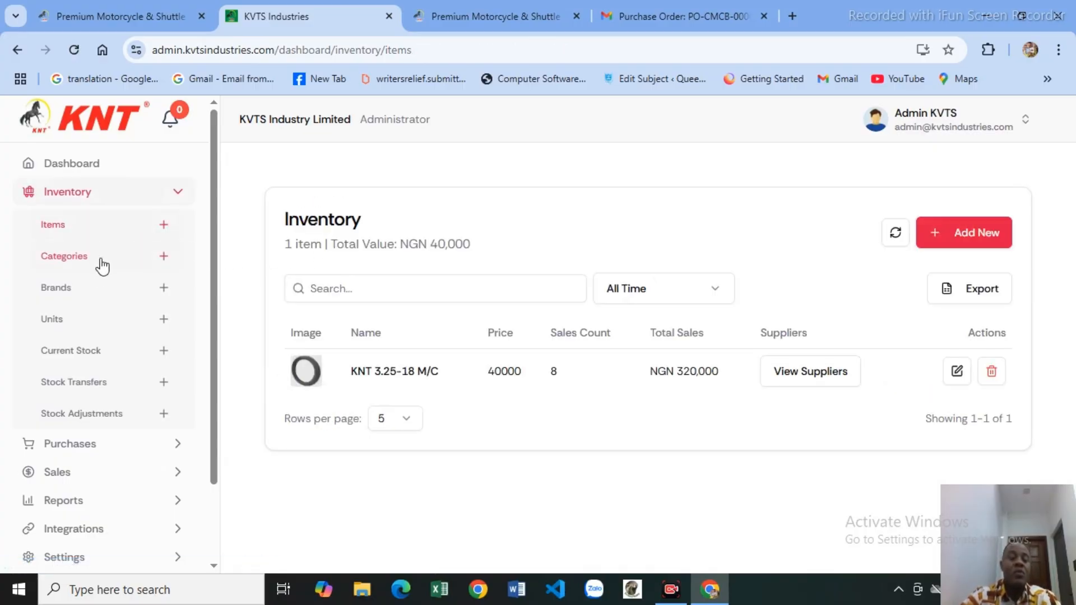
scroll(94, 303, down, 2)
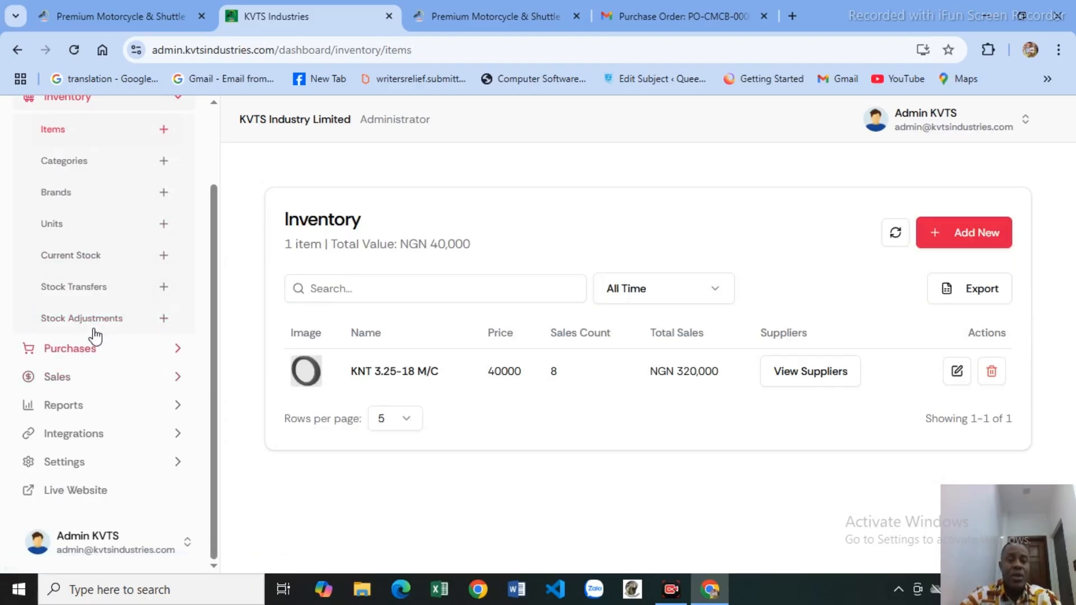
scroll(95, 330, up, 2)
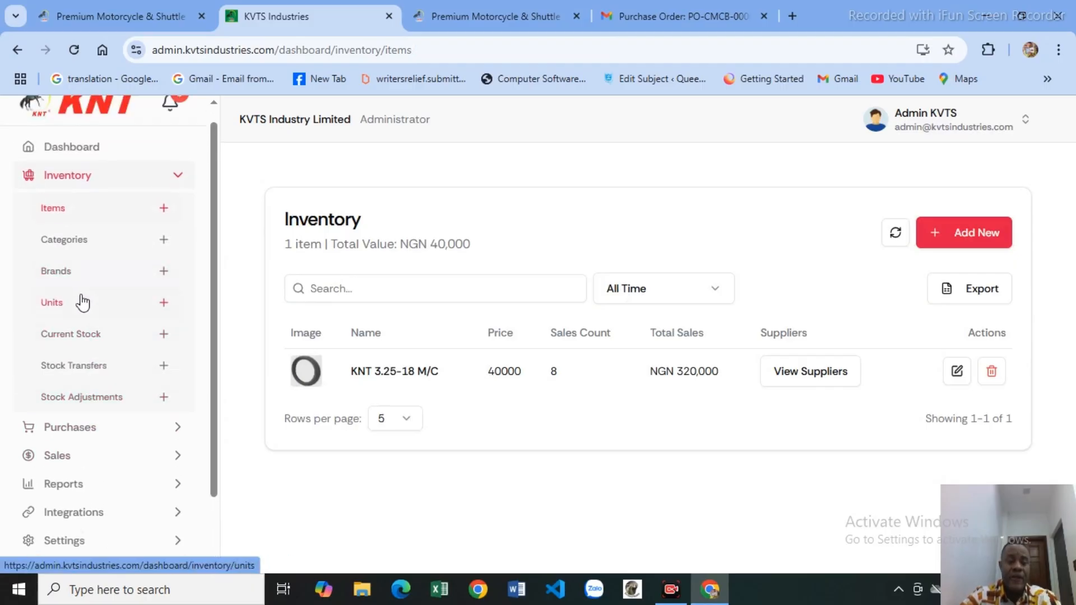
scroll(76, 336, down, 2)
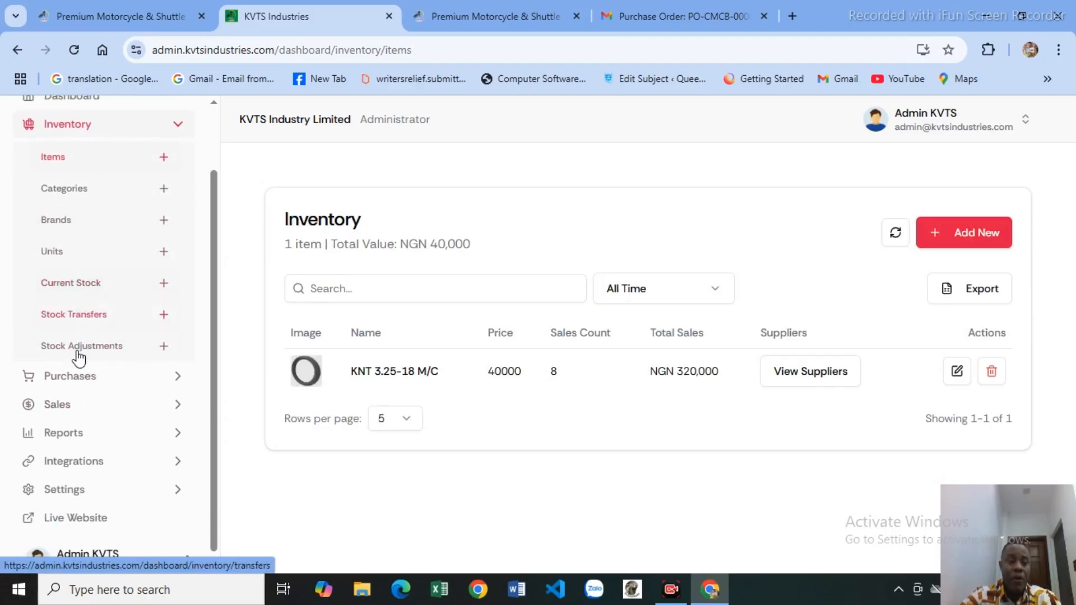
click(74, 409)
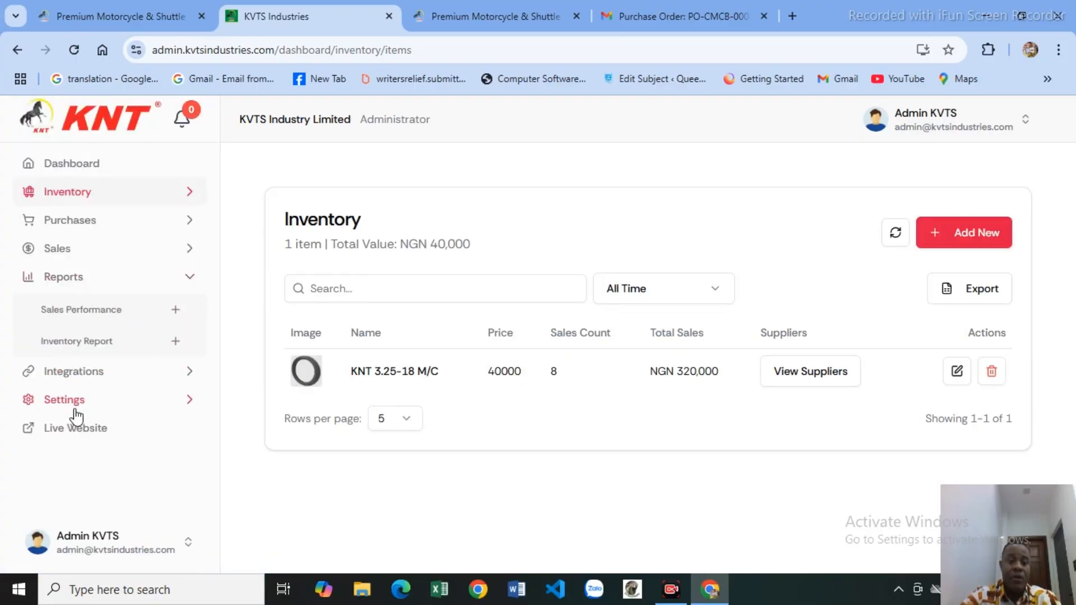
Step: Open the Inventory Report and scroll down to the item table
click(74, 344)
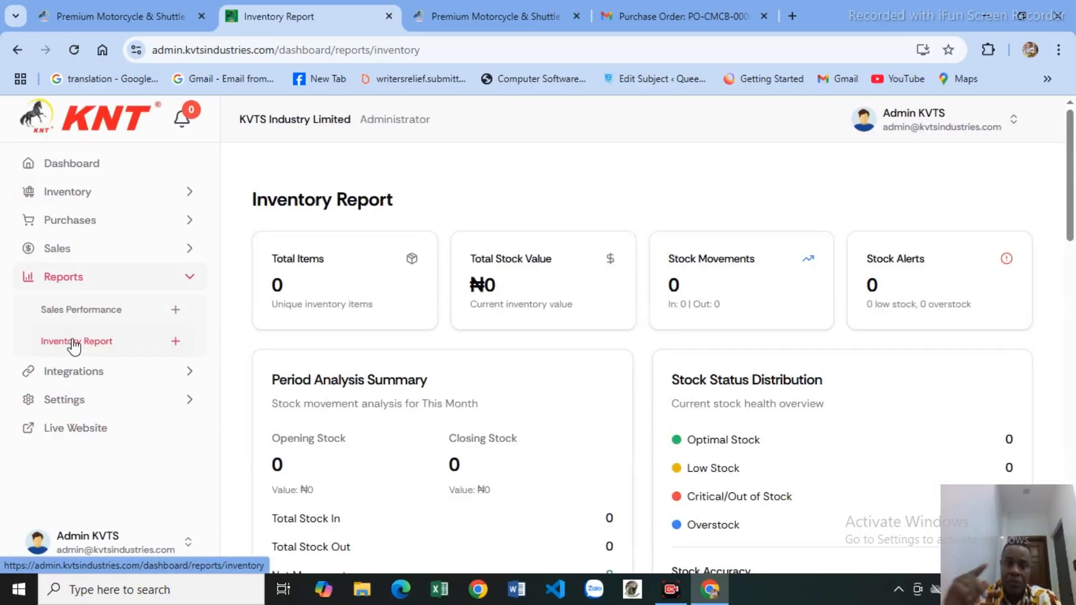
scroll(426, 314, down, 4)
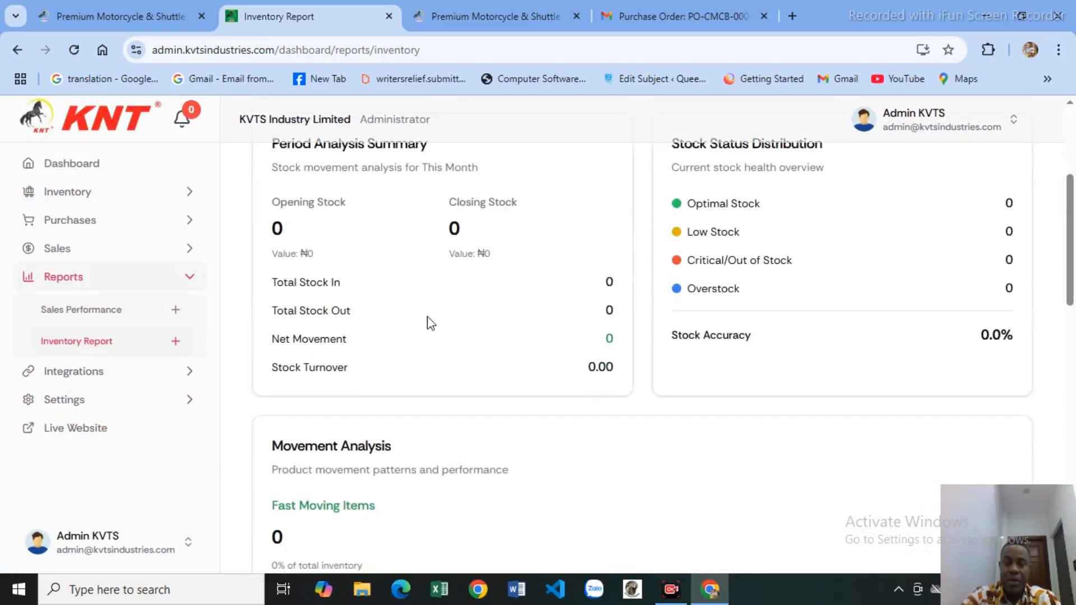
scroll(429, 375, down, 9)
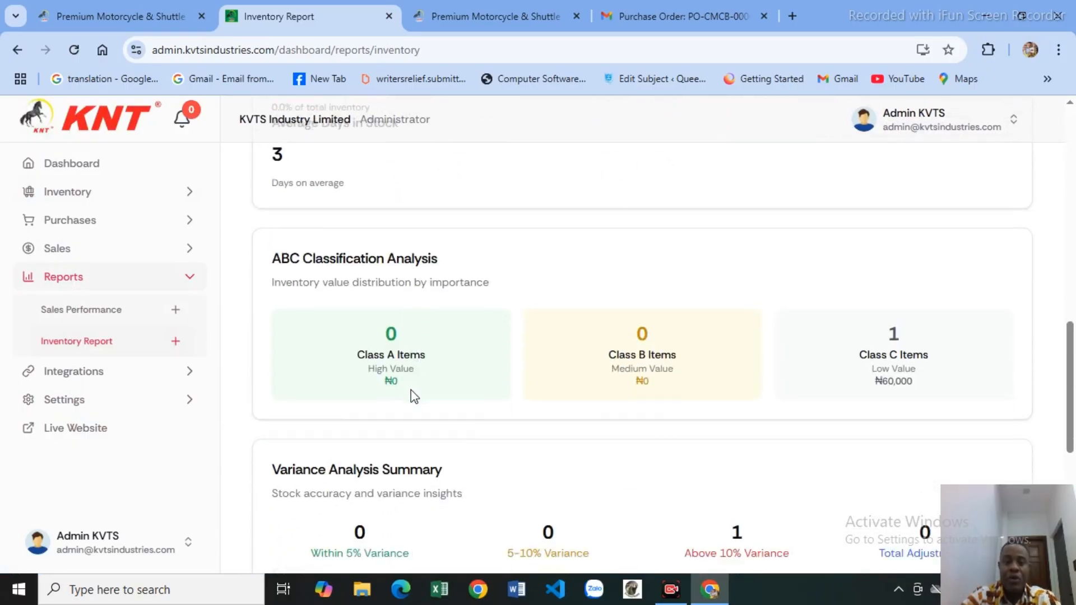
scroll(414, 396, down, 4)
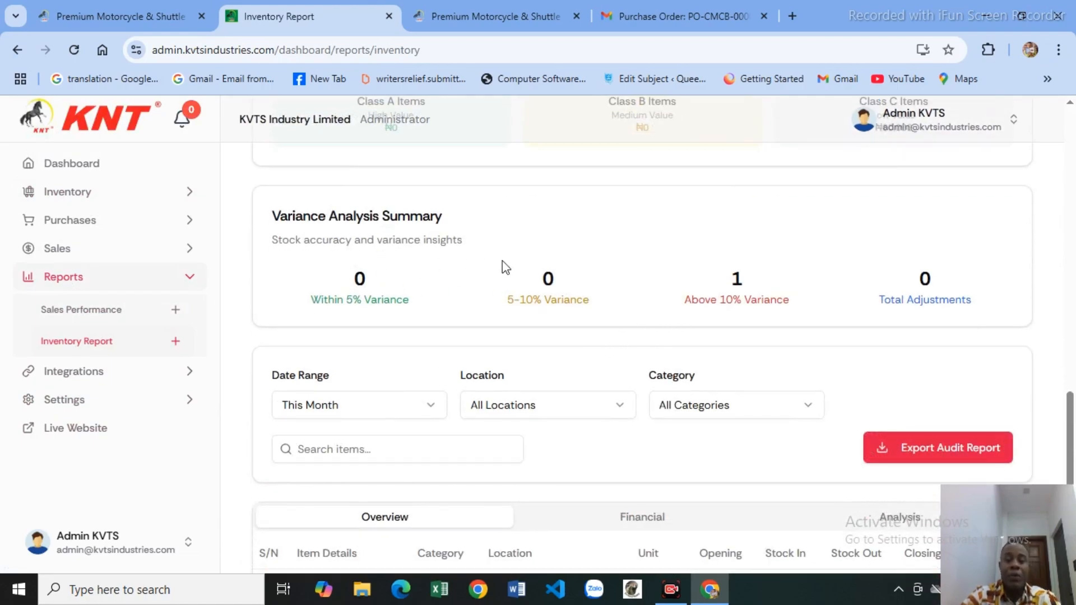
scroll(617, 308, down, 2)
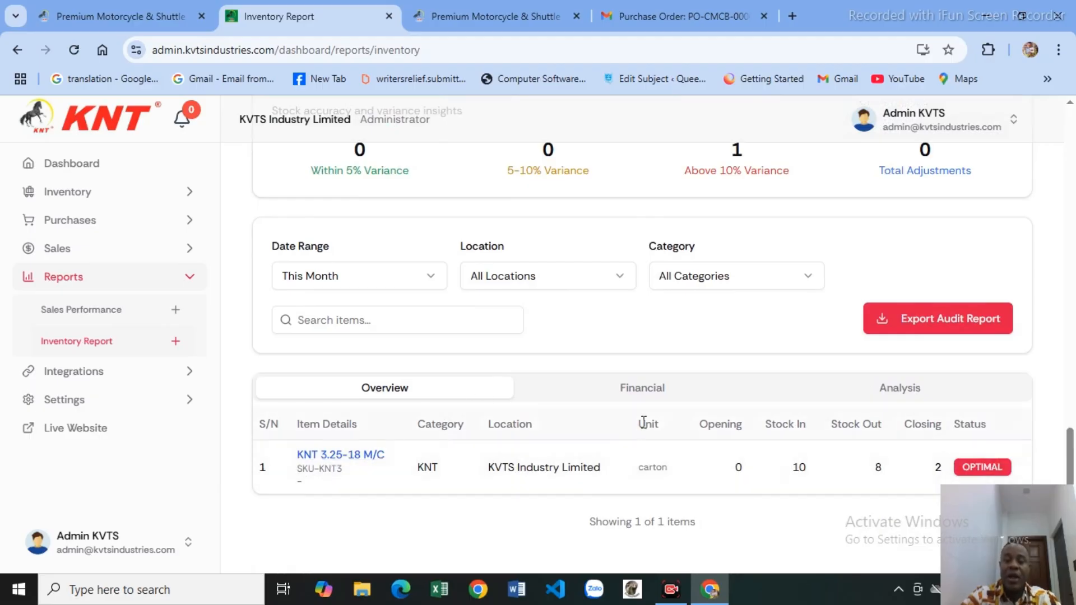
Step: Review KNT 3.25-18 M/C's row: carton unit, opening 0, stock in 10, stock out 8, closing 2
drag(668, 470, 637, 470)
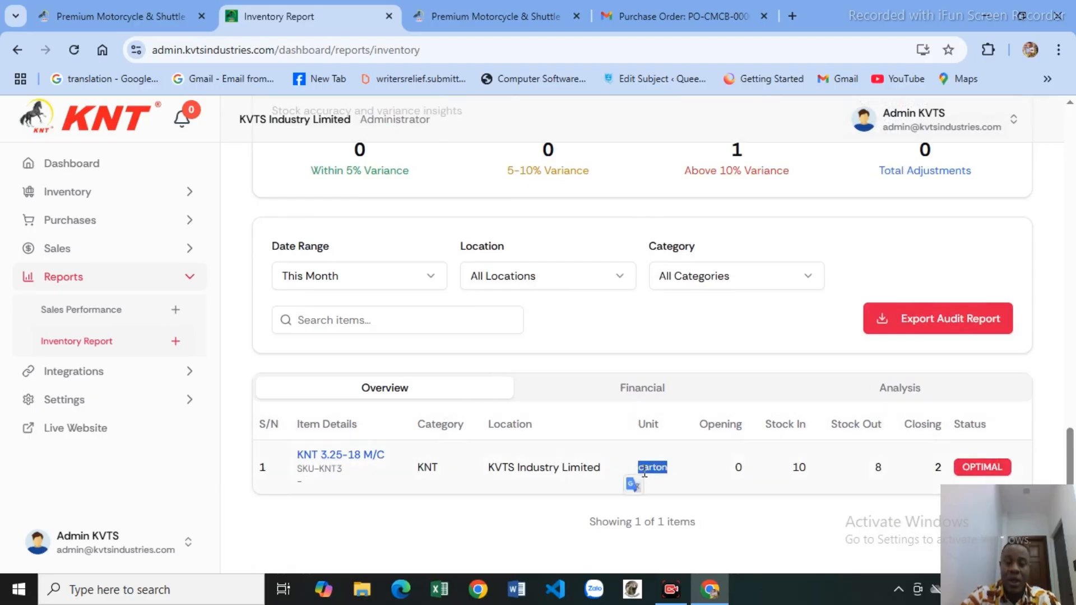
click(659, 465)
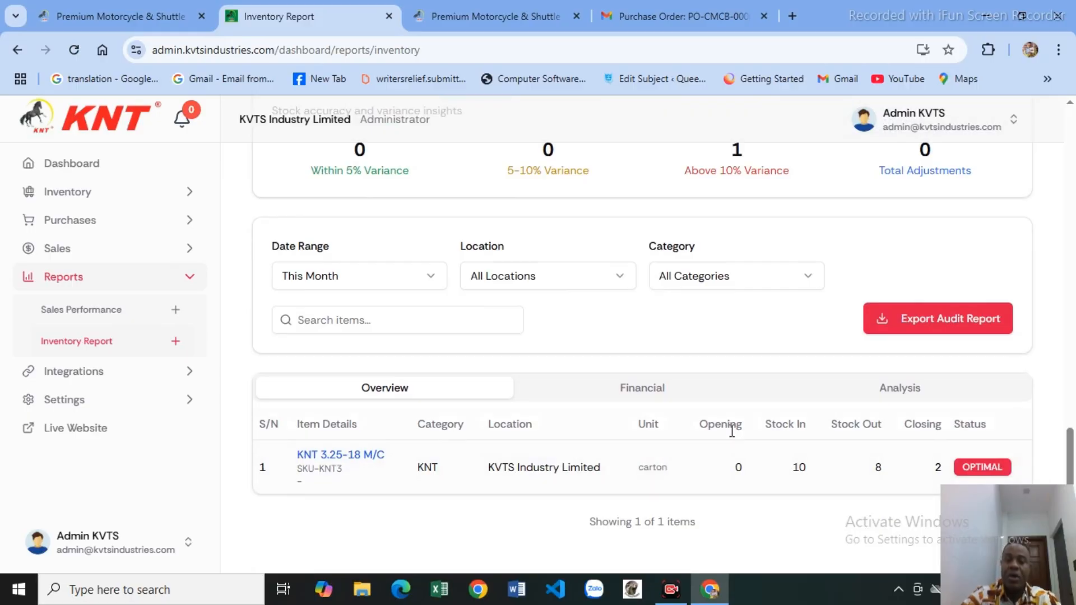
drag(743, 425, 721, 435)
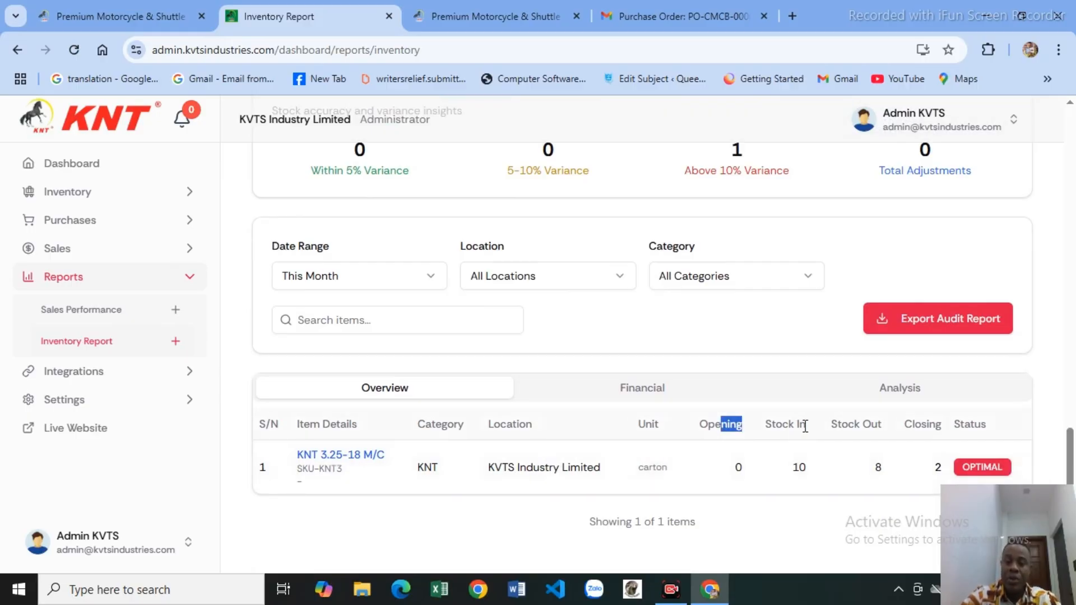
drag(807, 426, 760, 428)
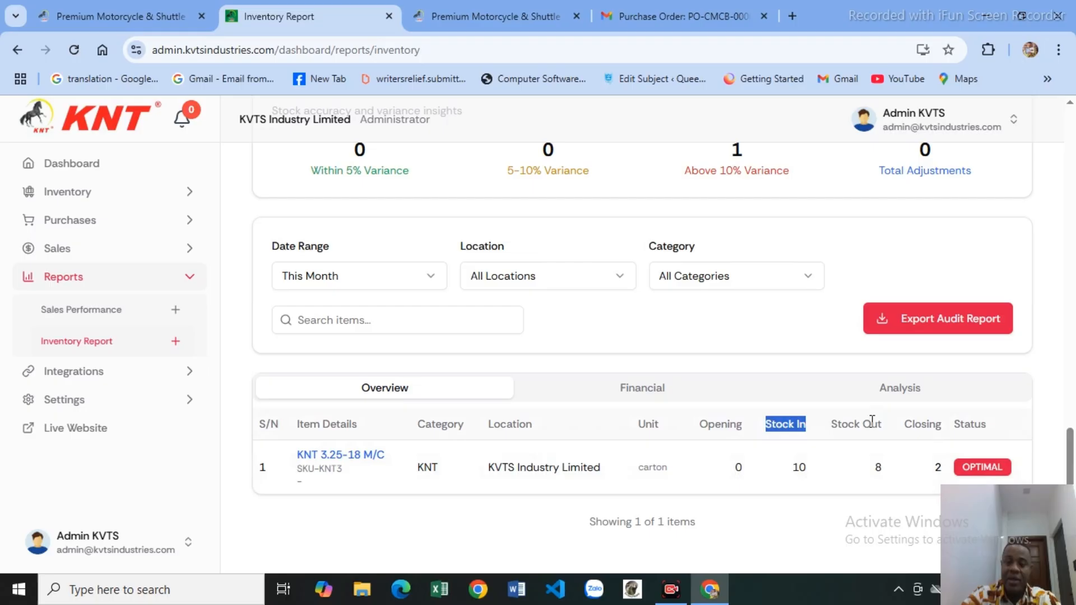
drag(881, 469, 873, 476)
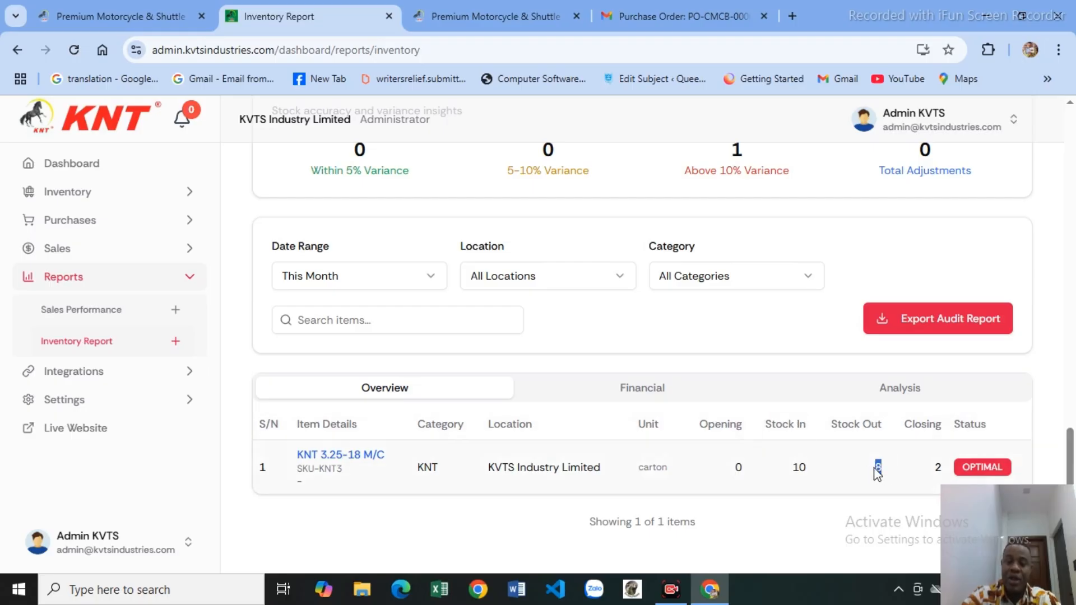
drag(944, 470, 939, 473)
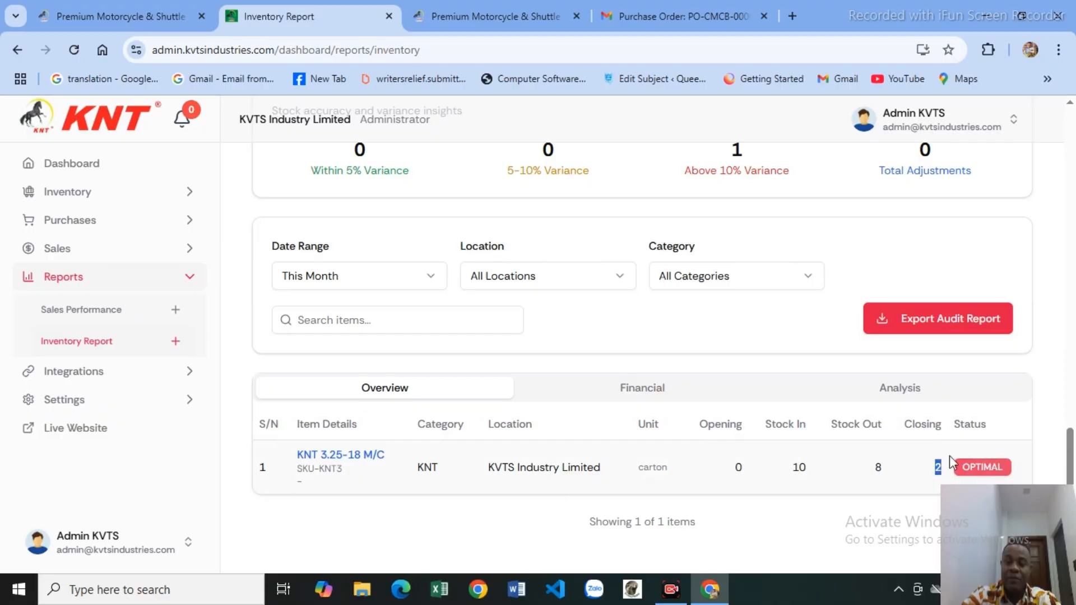
click(333, 456)
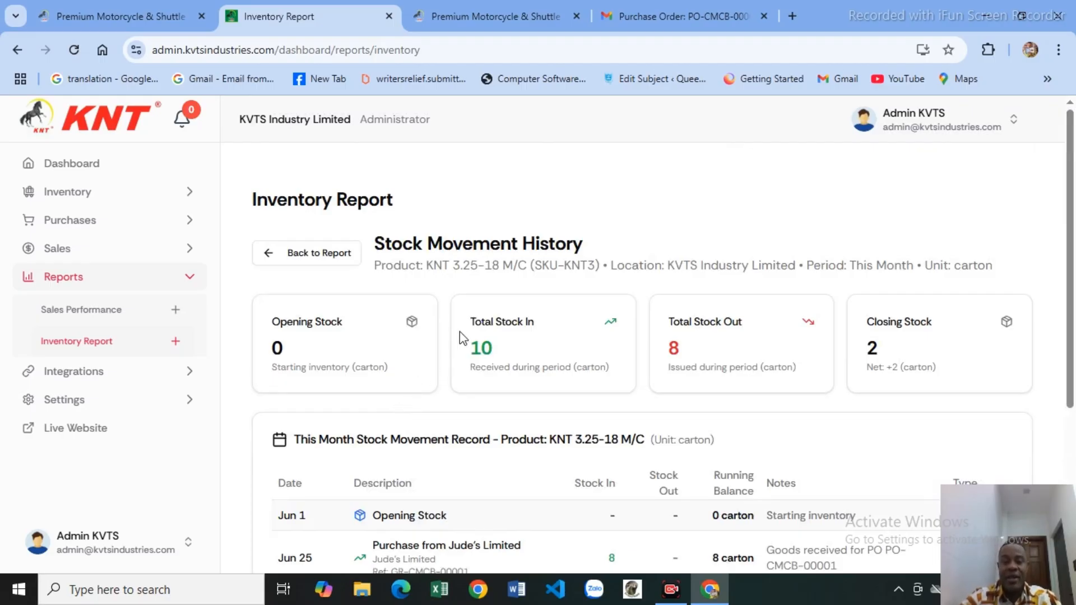
scroll(461, 336, down, 4)
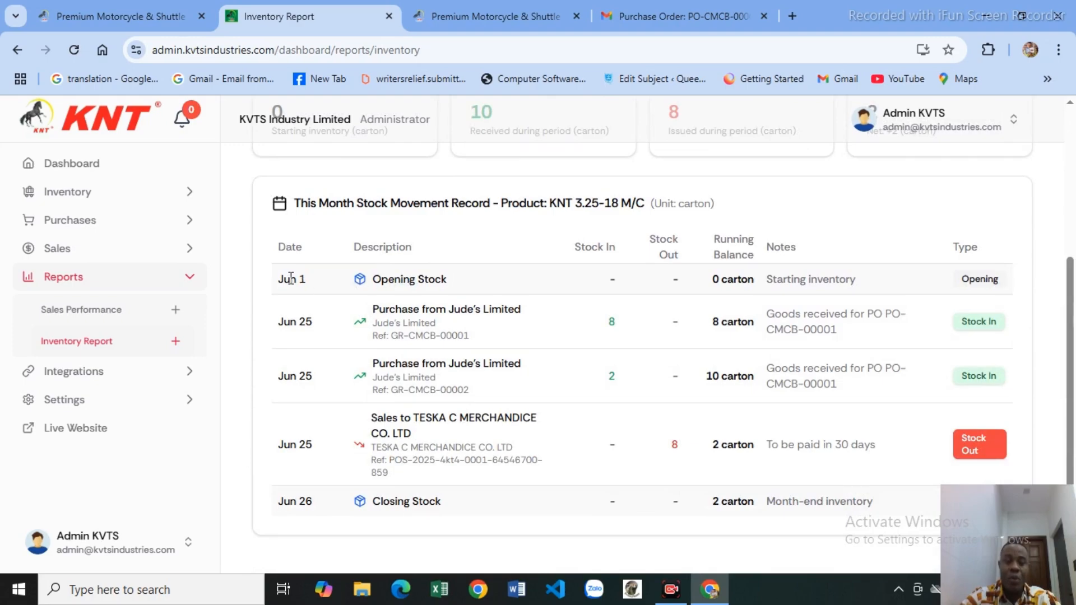
drag(315, 278, 884, 265)
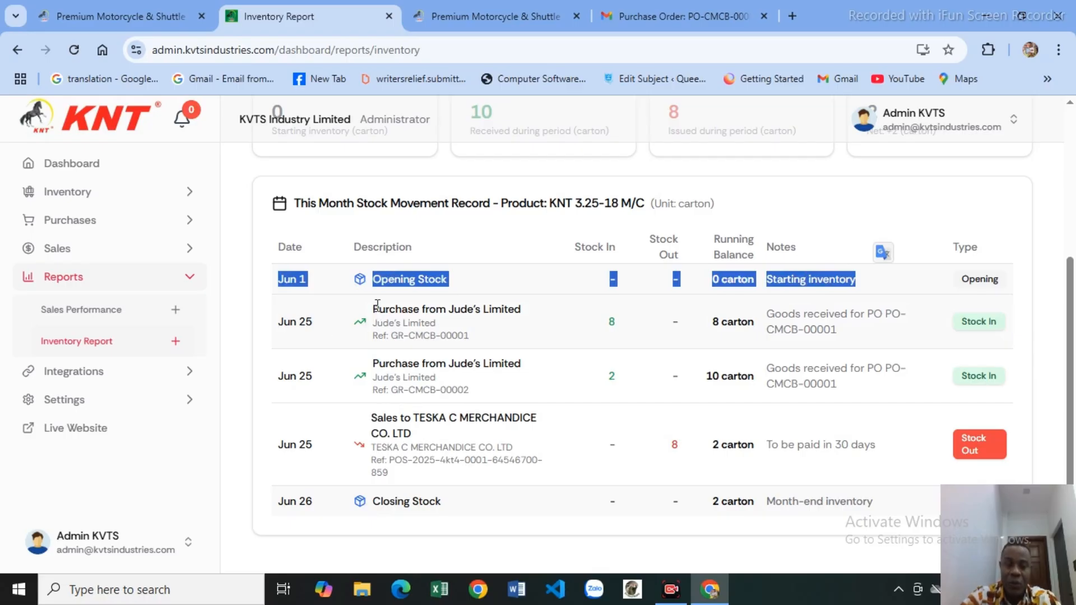
drag(373, 309, 522, 309)
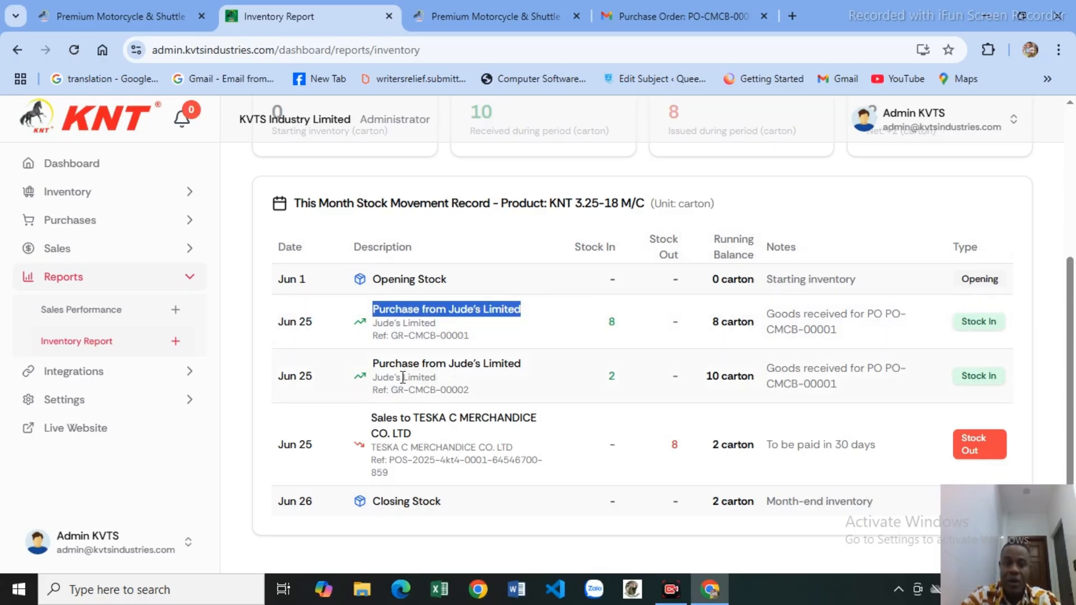
drag(619, 378, 609, 376)
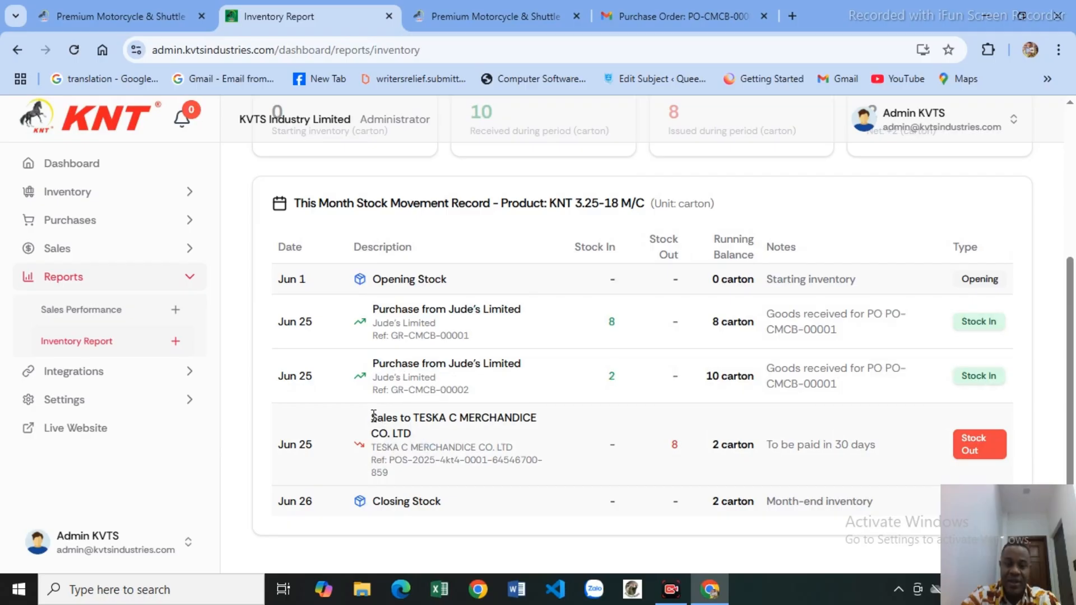
drag(373, 415, 464, 447)
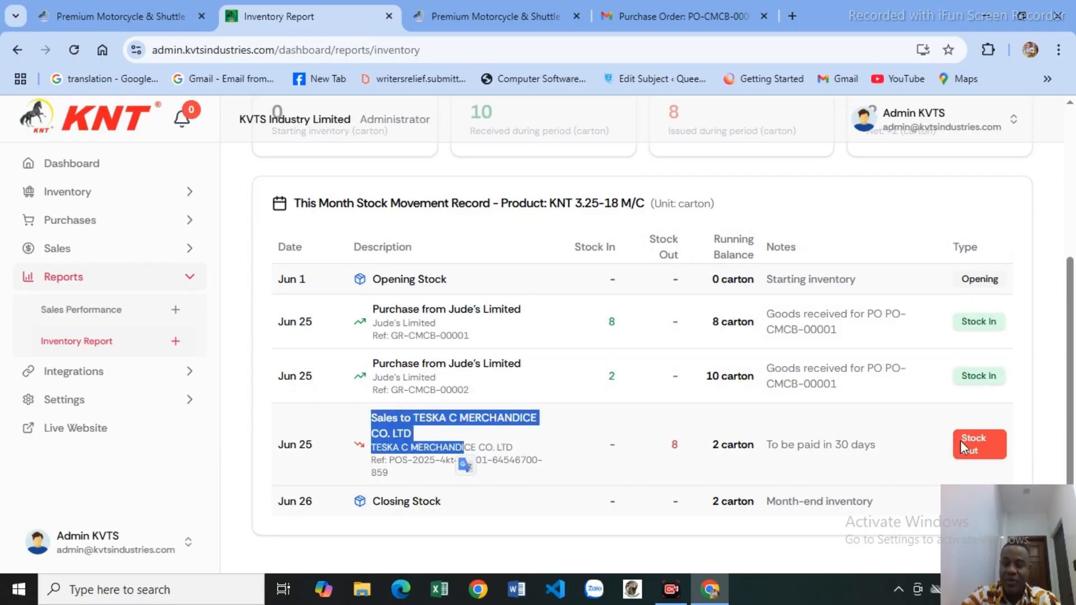
scroll(895, 490, down, 1)
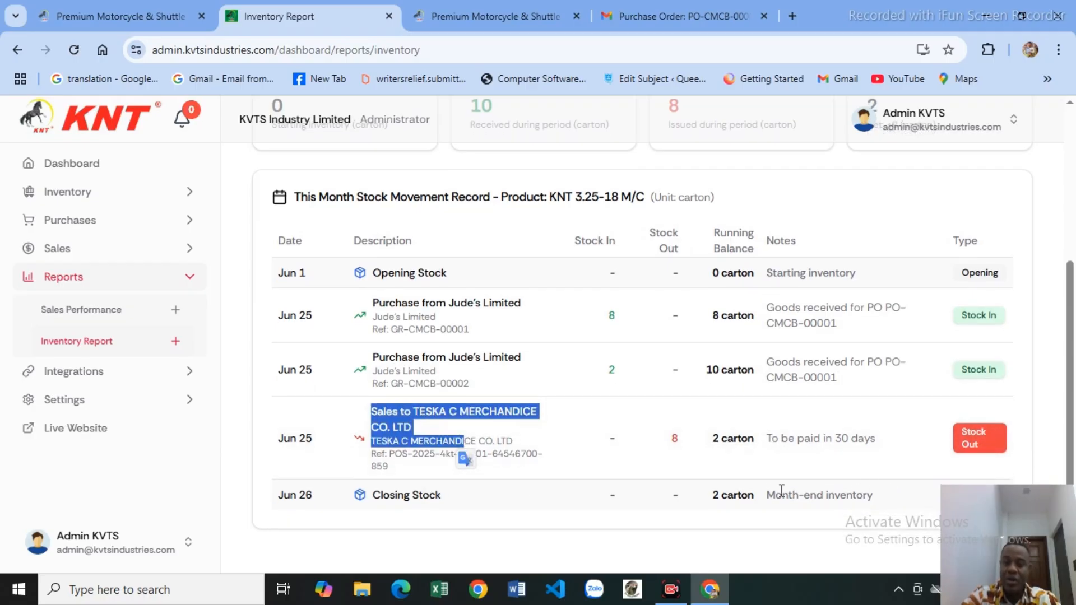
click(714, 500)
scroll(672, 387, up, 5)
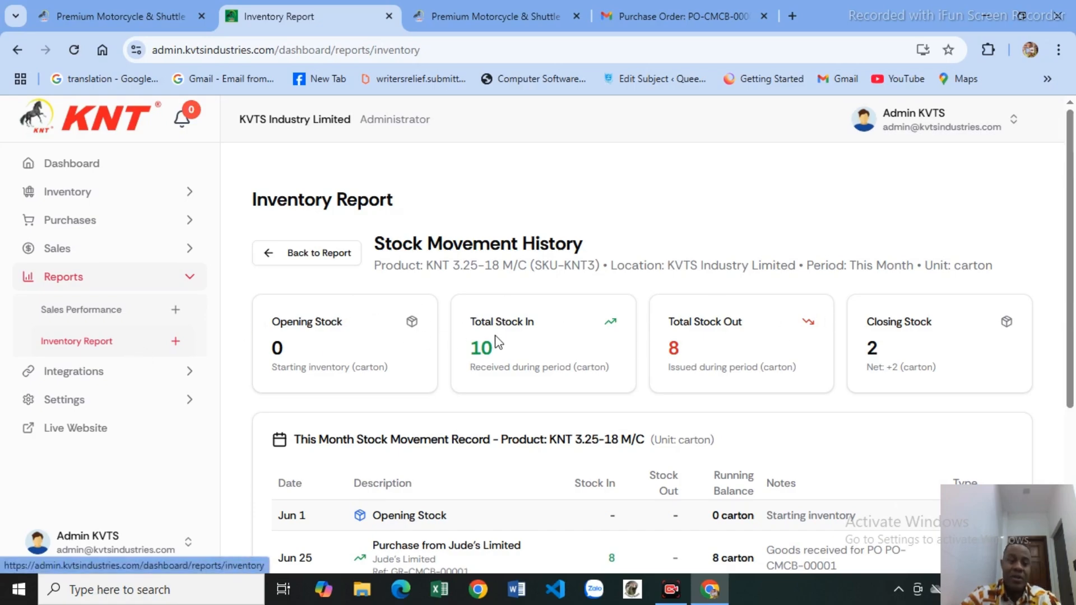
Step: Revisit Sales Performance, then open Settings' Roles & Permissions page listing only Administrator
click(74, 317)
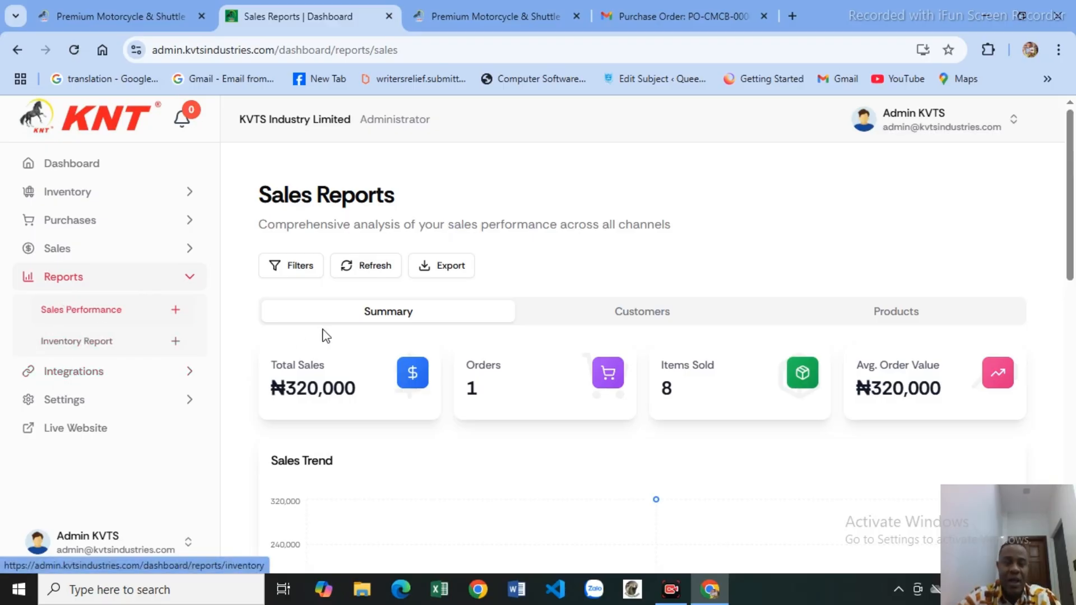
click(76, 401)
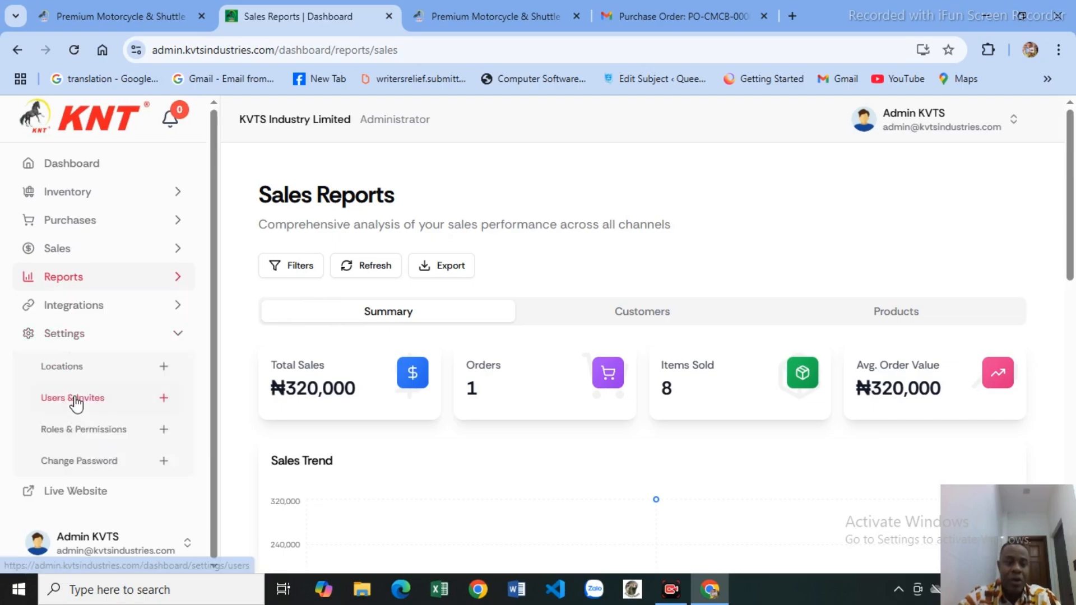
click(81, 432)
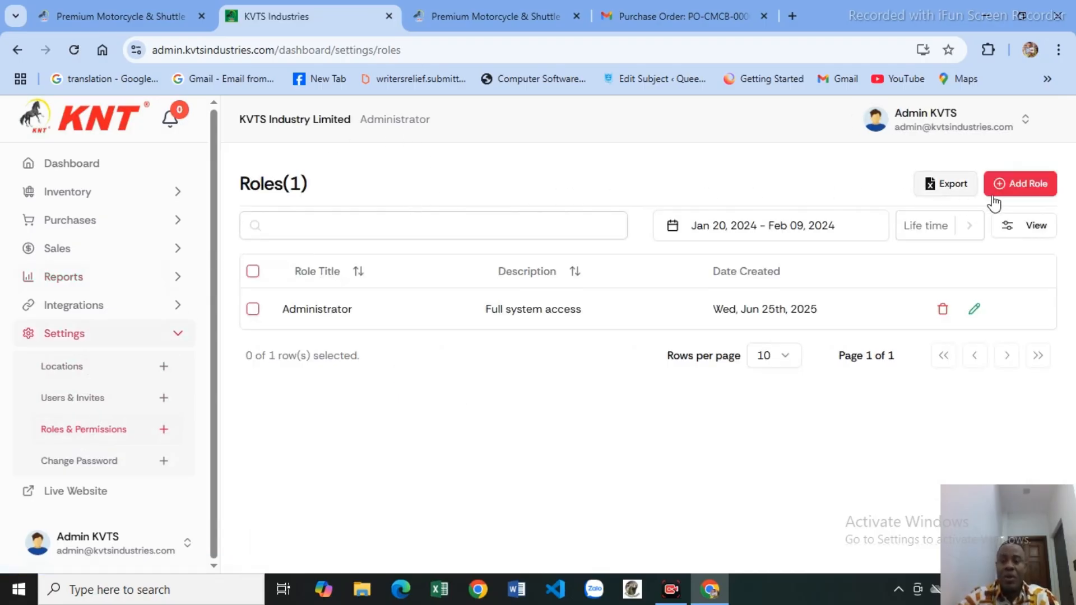
Step: Start a new role named Cashier with the description 'Neque cumque sit qua'
click(1033, 191)
click(387, 273)
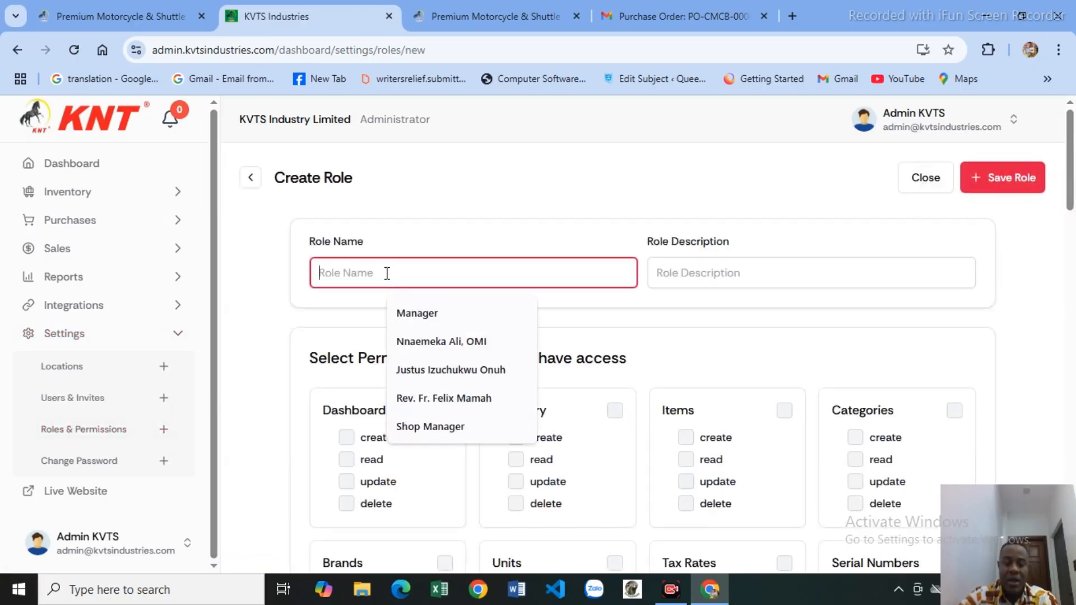
text(Cashier)
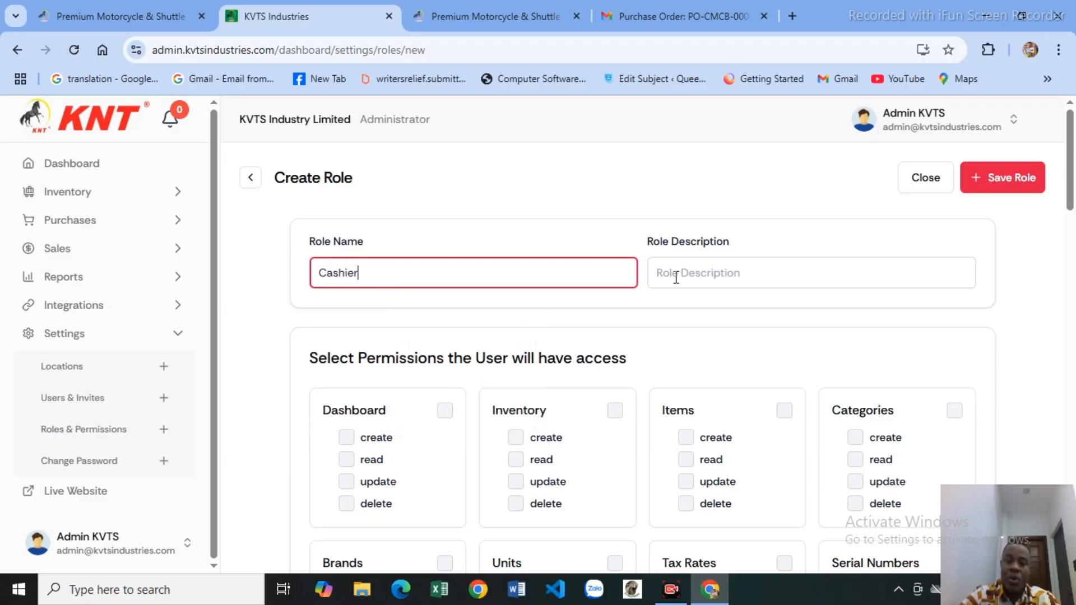
click(677, 278)
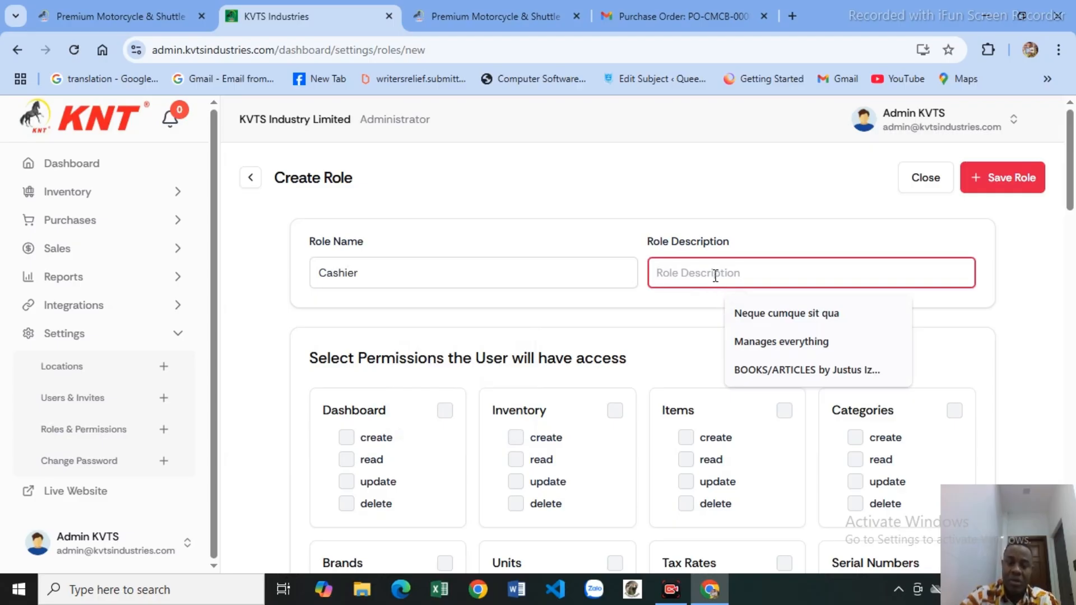
click(783, 307)
scroll(587, 295, down, 3)
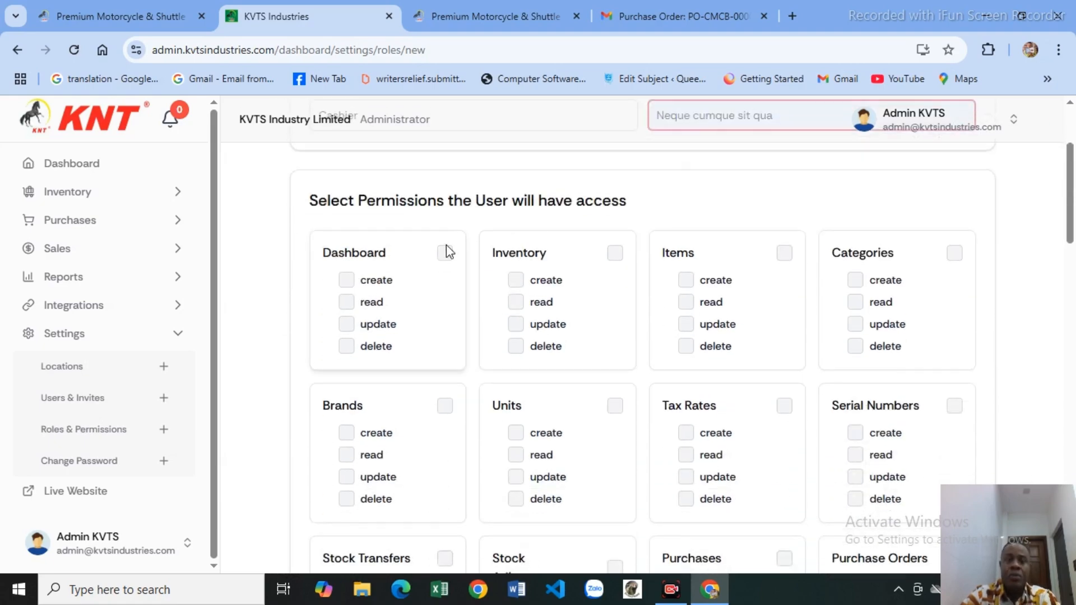
scroll(446, 244, up, 3)
scroll(553, 322, down, 12)
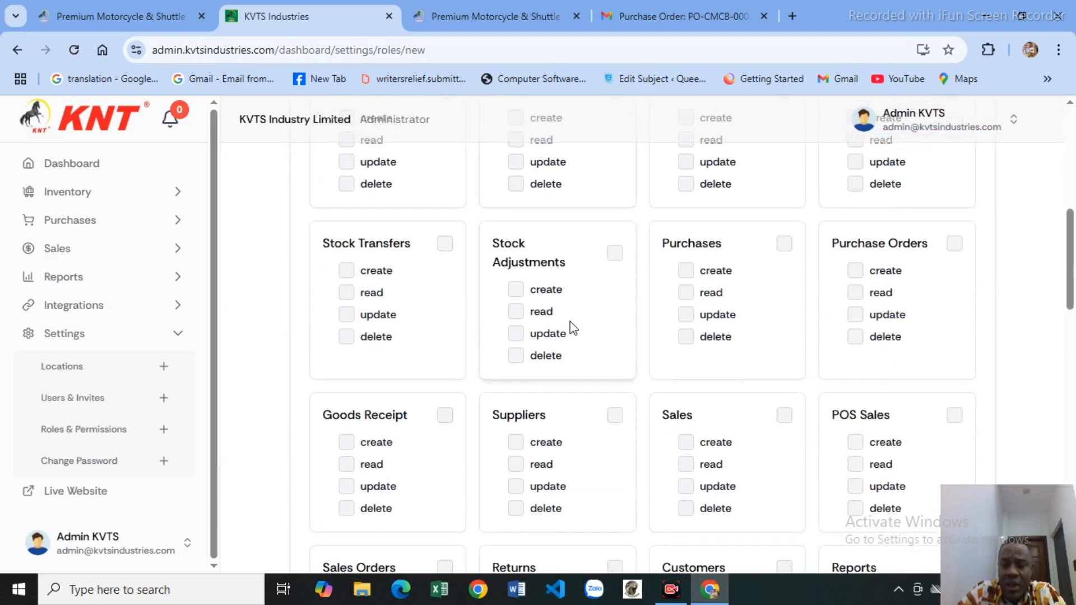
scroll(644, 314, up, 4)
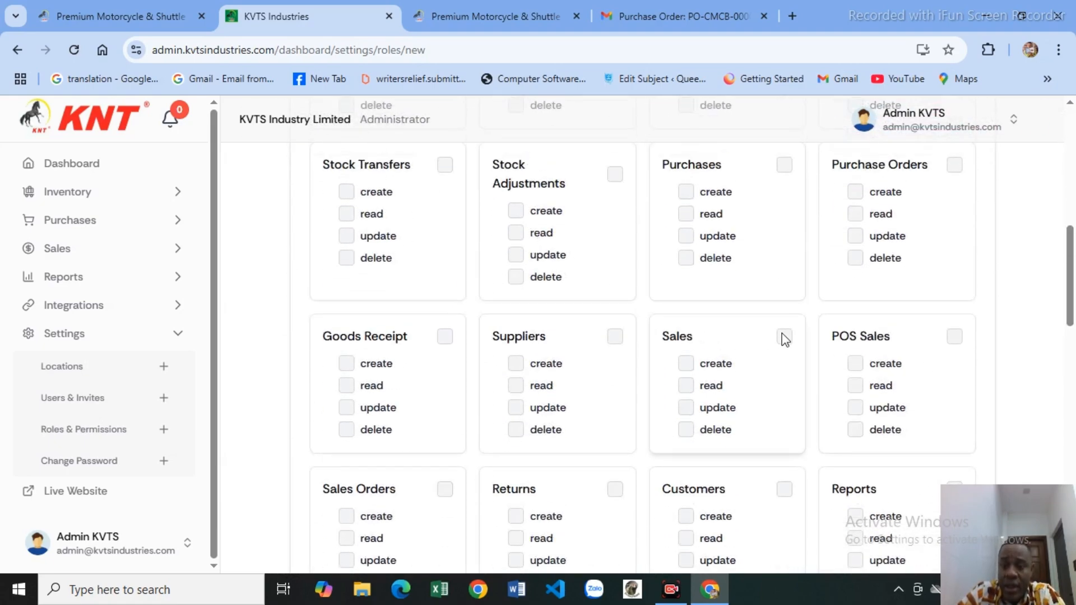
Step: Grant the Cashier role all Sales and POS Sales permissions and create it
click(785, 337)
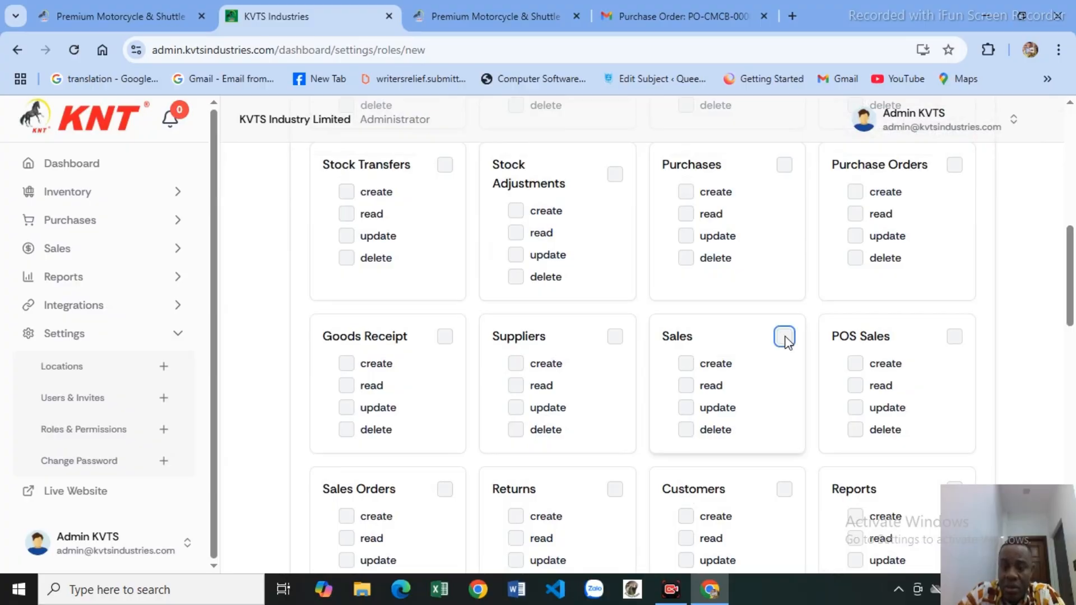
click(66, 253)
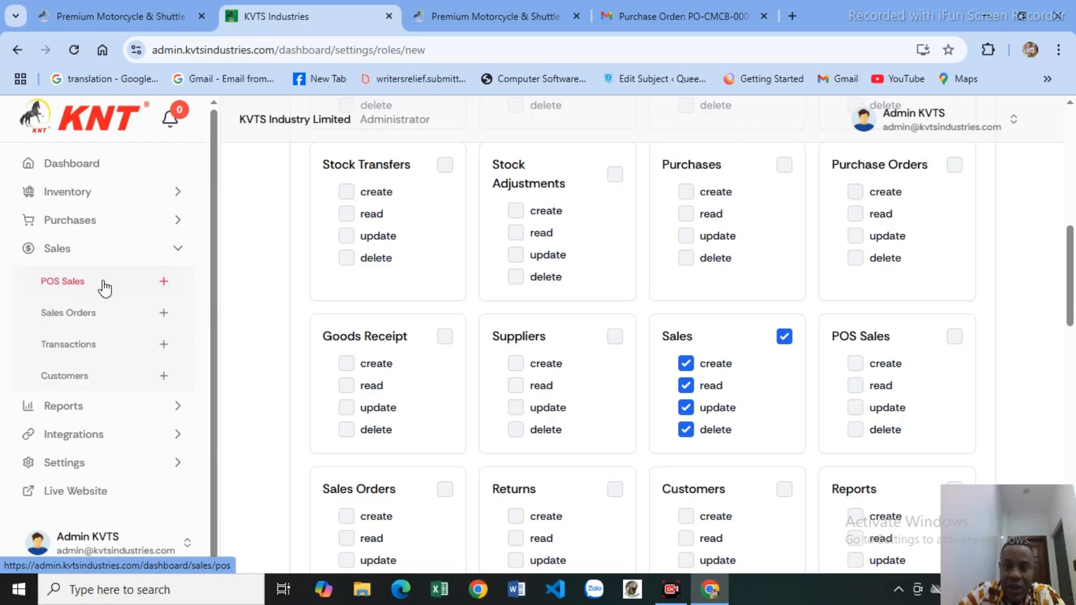
click(953, 338)
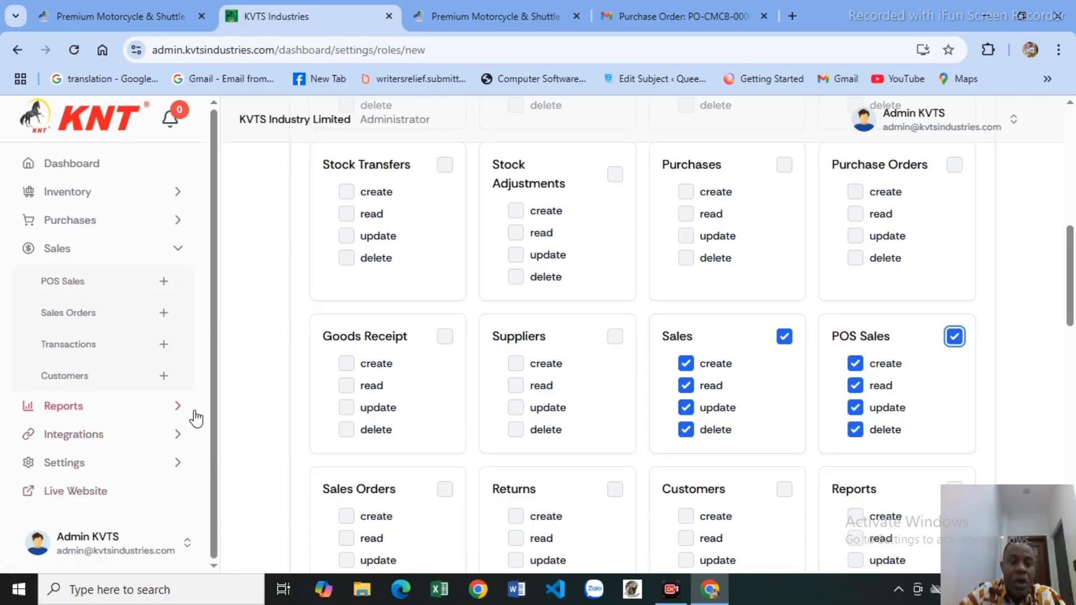
scroll(685, 409, down, 10)
scroll(810, 430, down, 5)
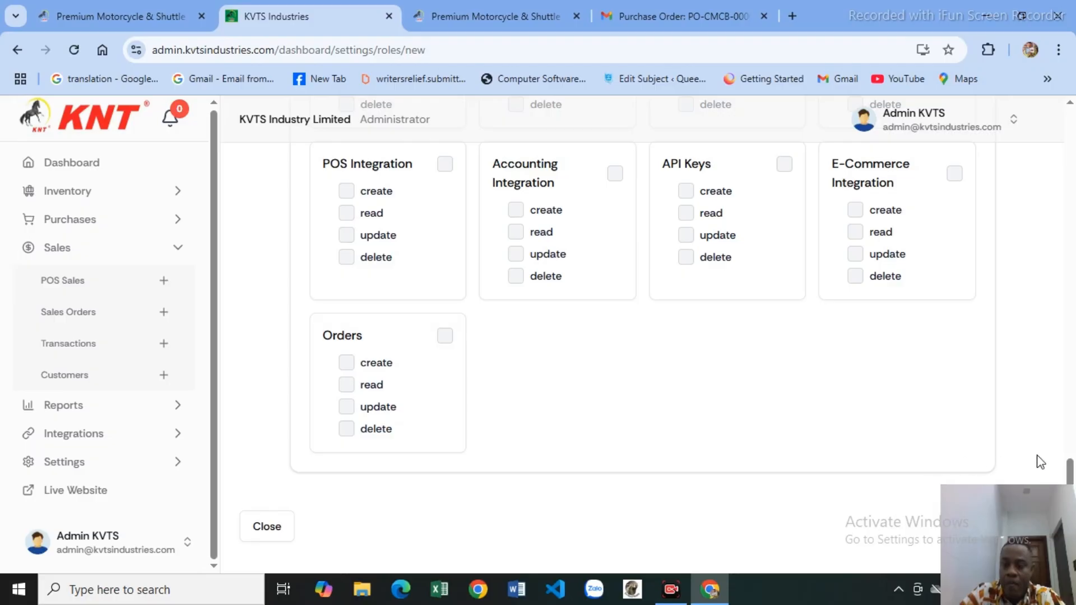
drag(997, 492, 974, 544)
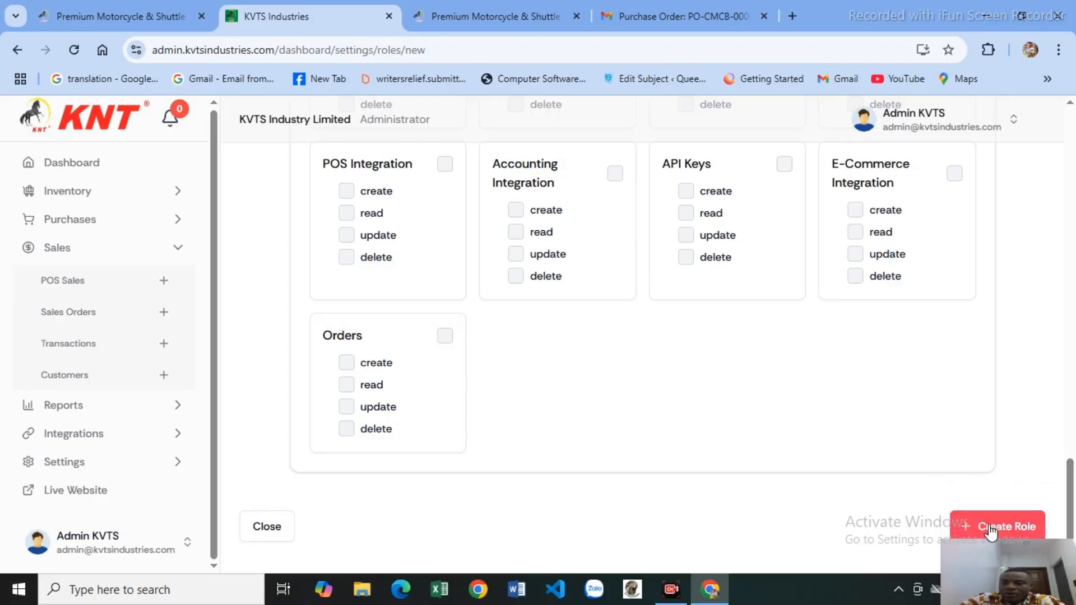
click(982, 527)
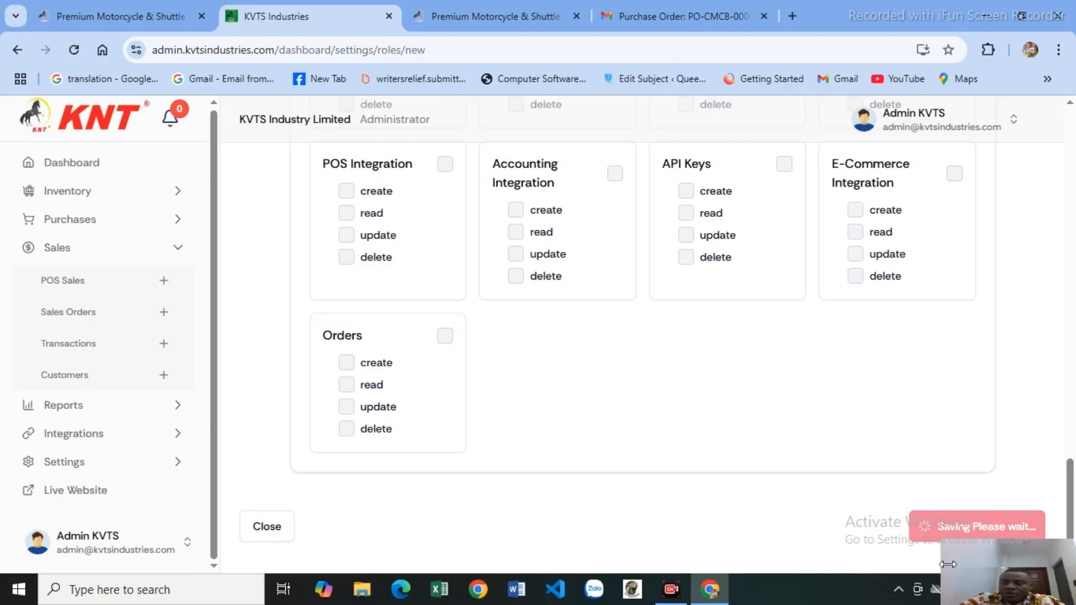
drag(943, 566, 979, 565)
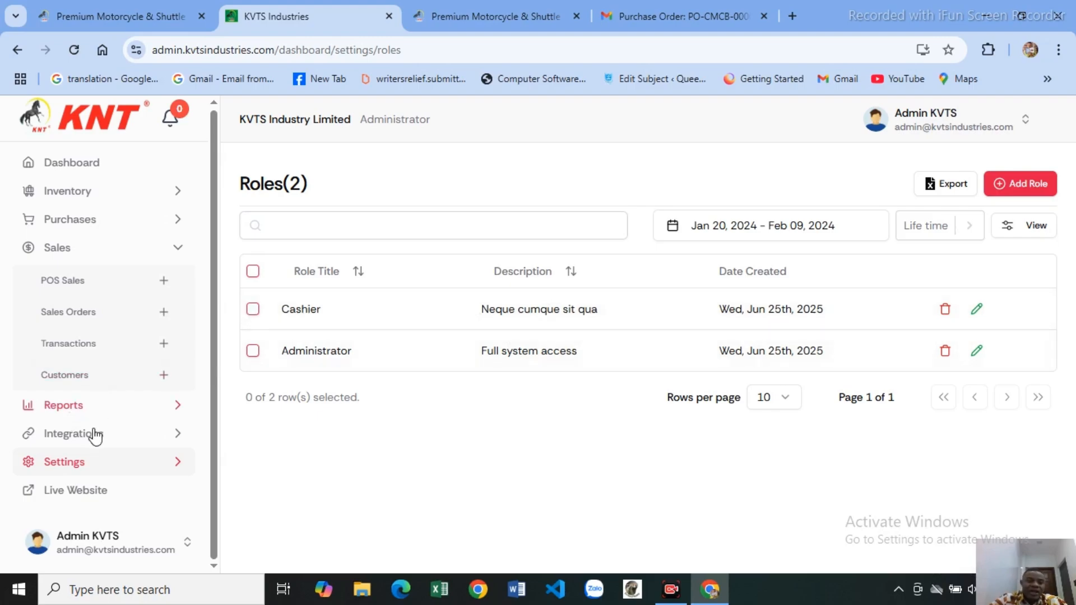
Step: Invite the new user's e-mail with location KVTS Industry Limited and the Cashier role
click(85, 461)
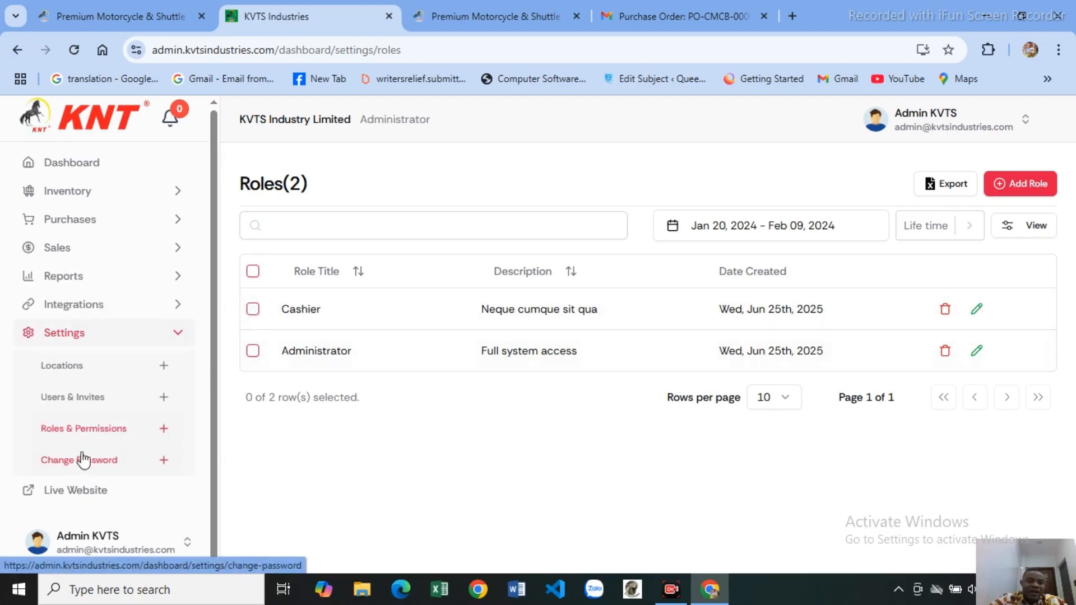
click(83, 399)
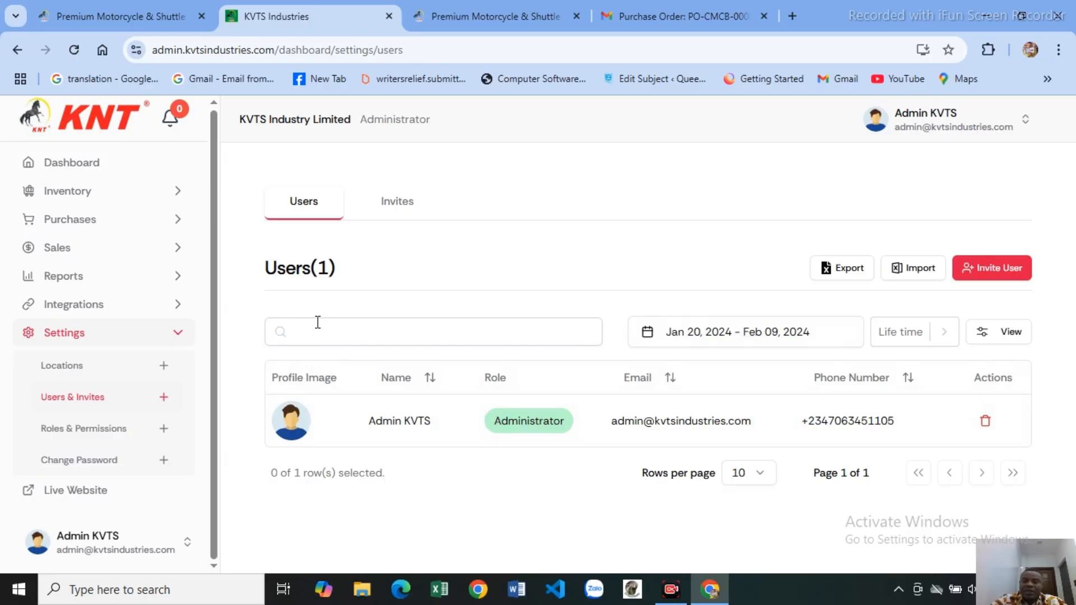
click(990, 268)
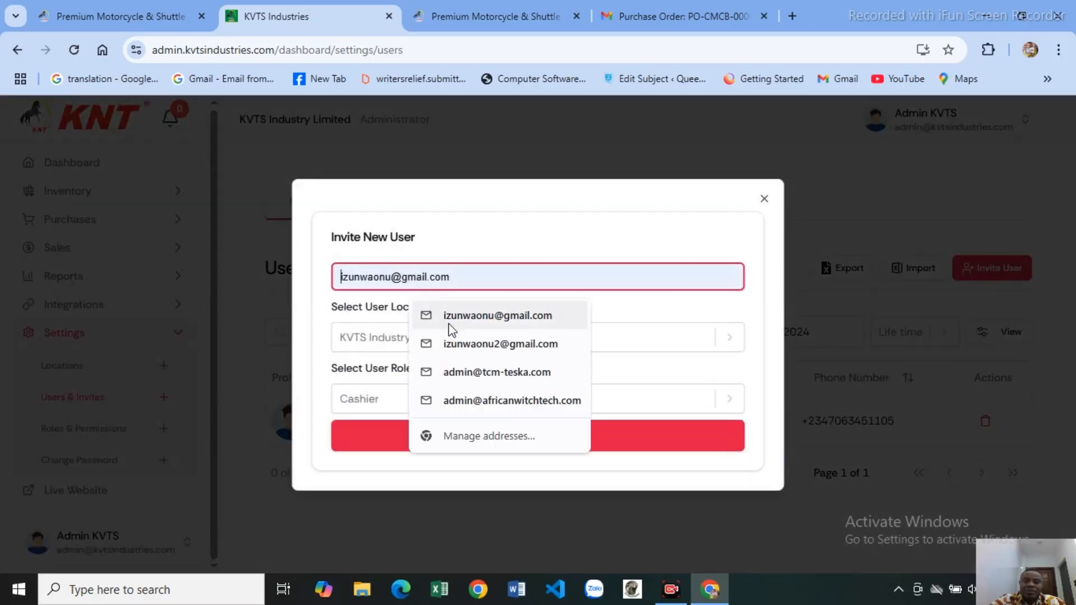
click(452, 346)
click(447, 341)
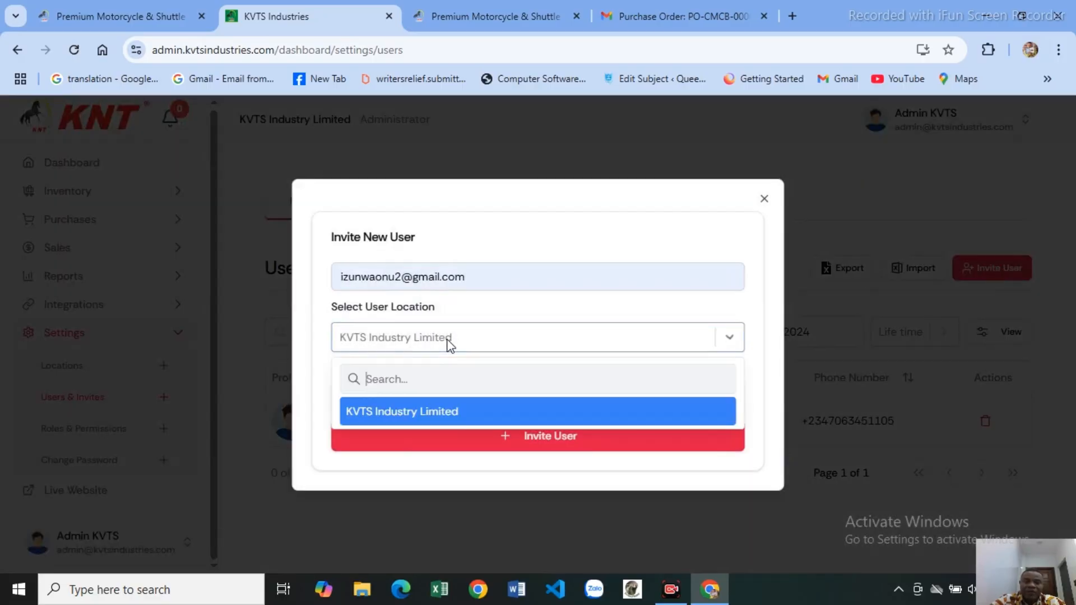
click(440, 344)
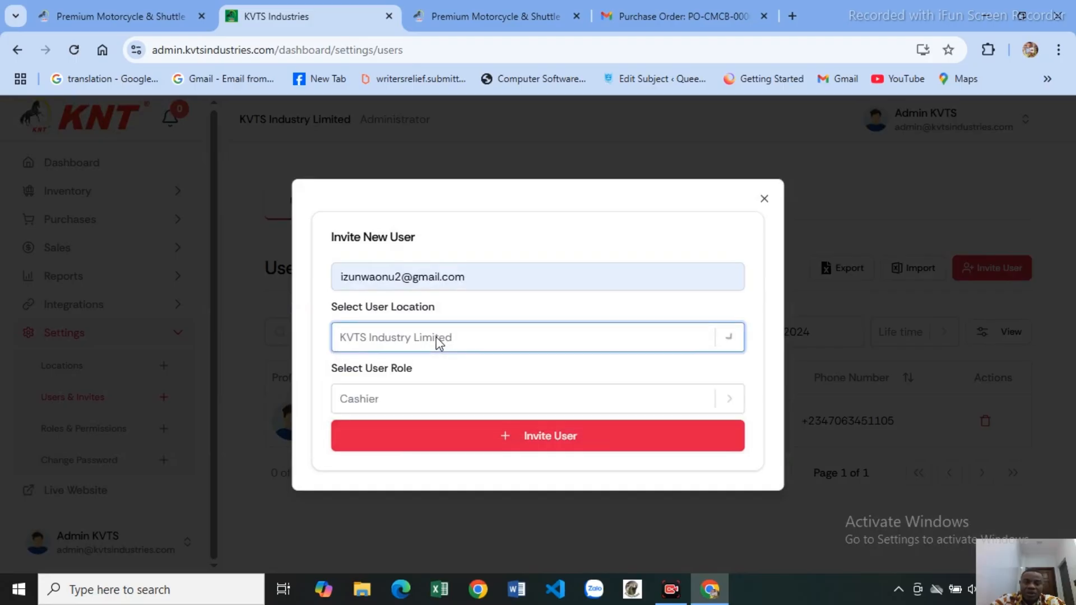
click(400, 398)
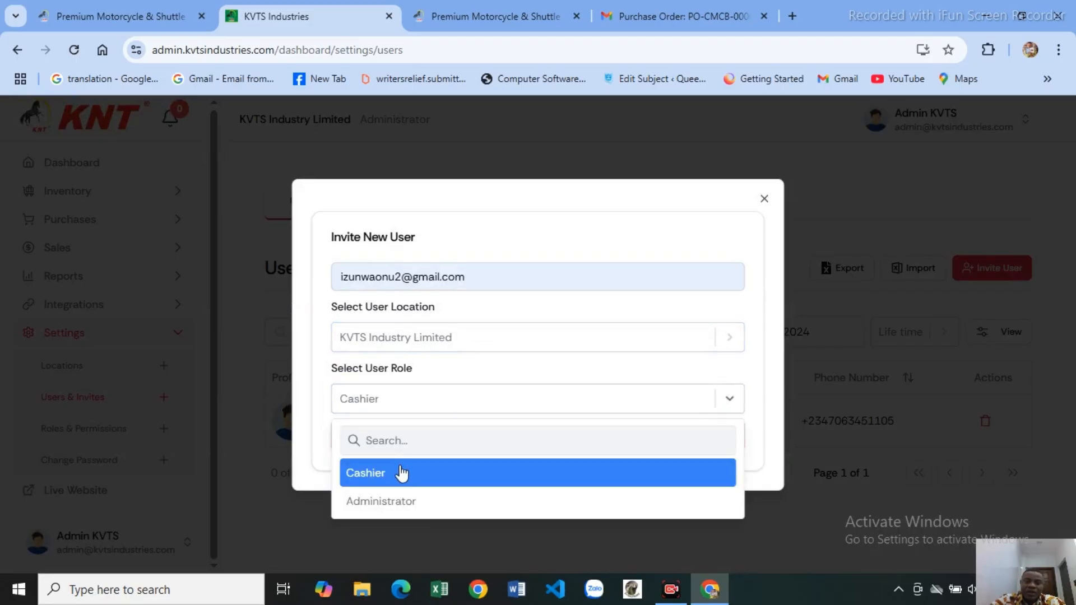
click(395, 398)
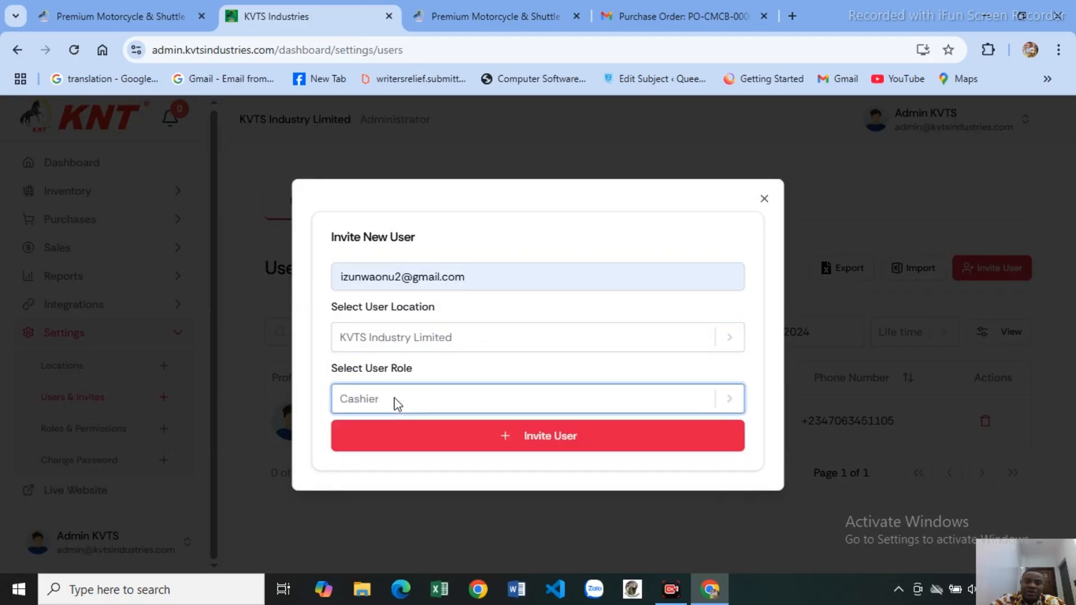
click(406, 438)
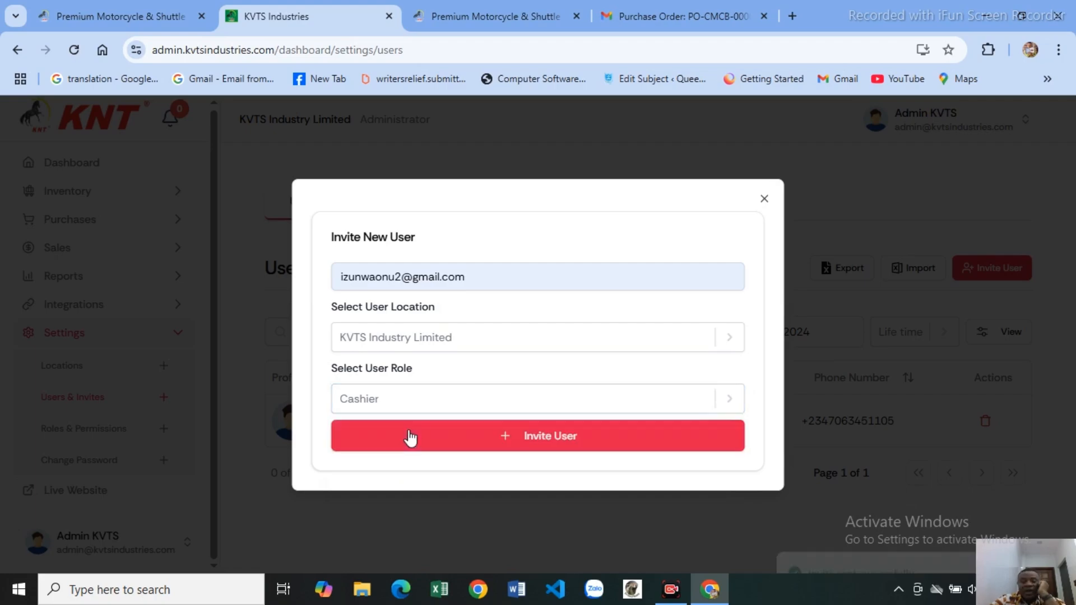
Step: Close the invite form and confirm the invite shows Pending in the Invites list
click(764, 199)
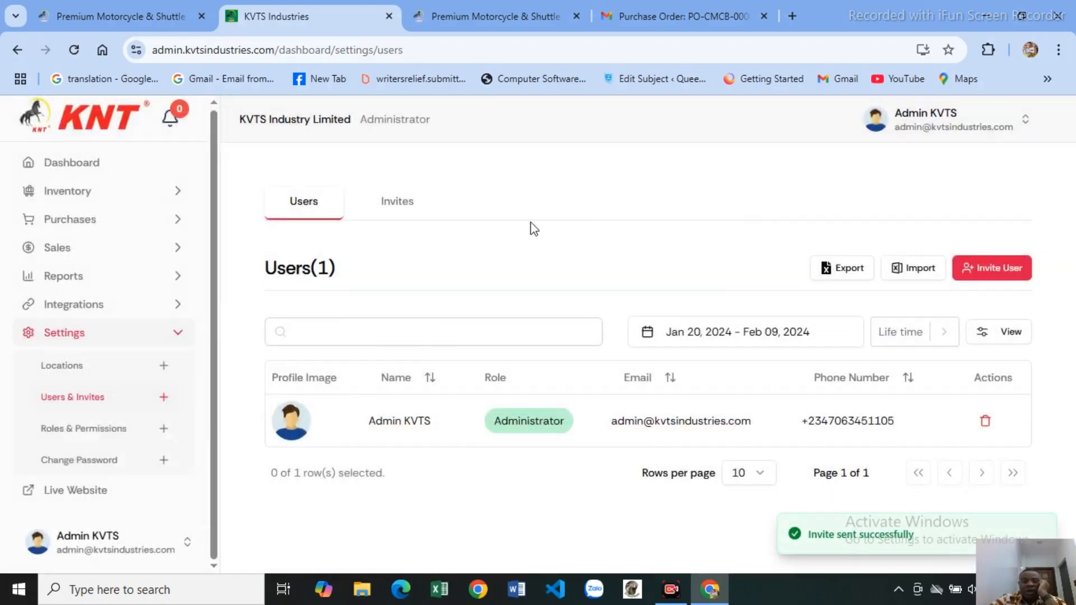
click(397, 210)
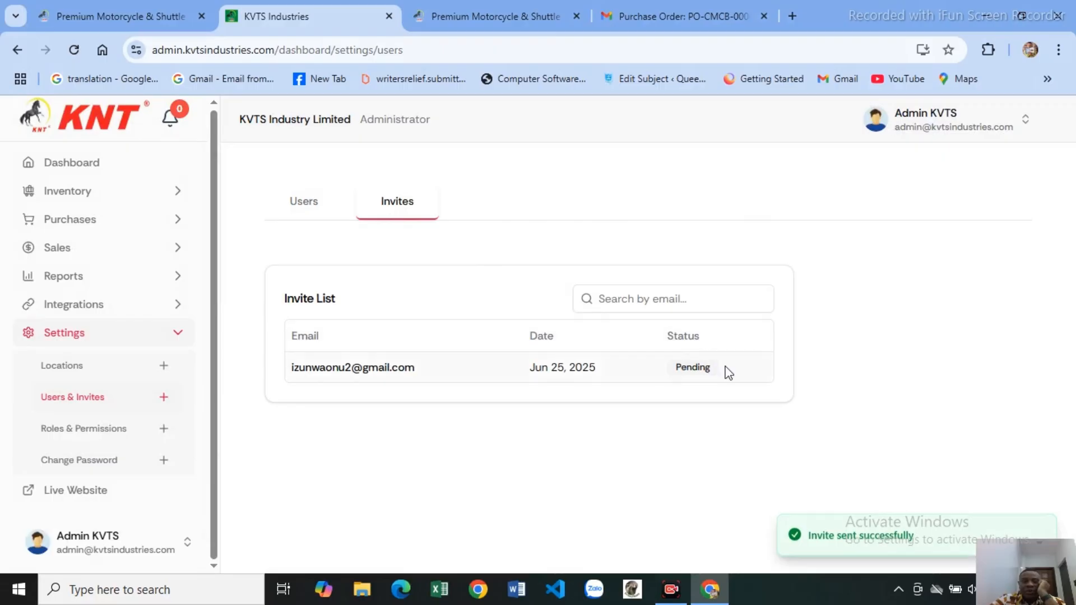
drag(725, 372, 669, 380)
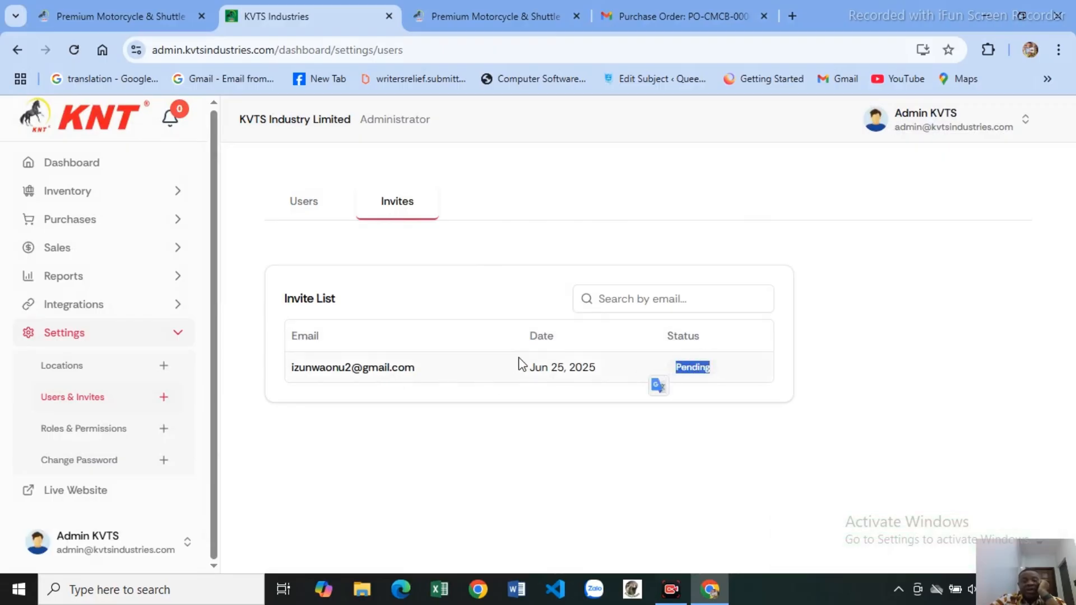
Step: In Gmail, open the KVTS welcome e-mail, load its images and accept the Cashier invitation
click(626, 18)
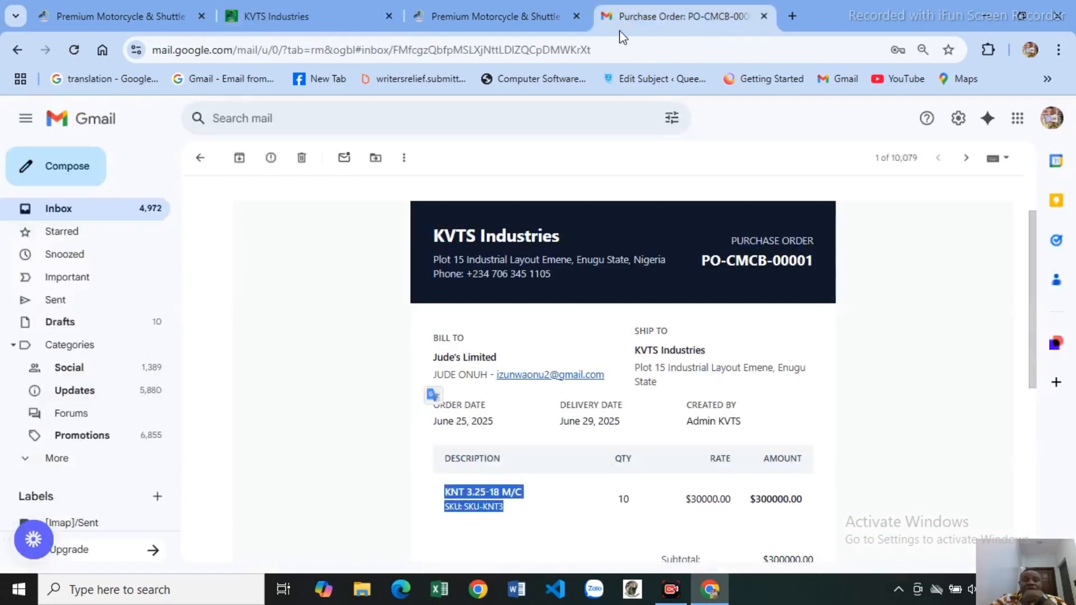
click(90, 211)
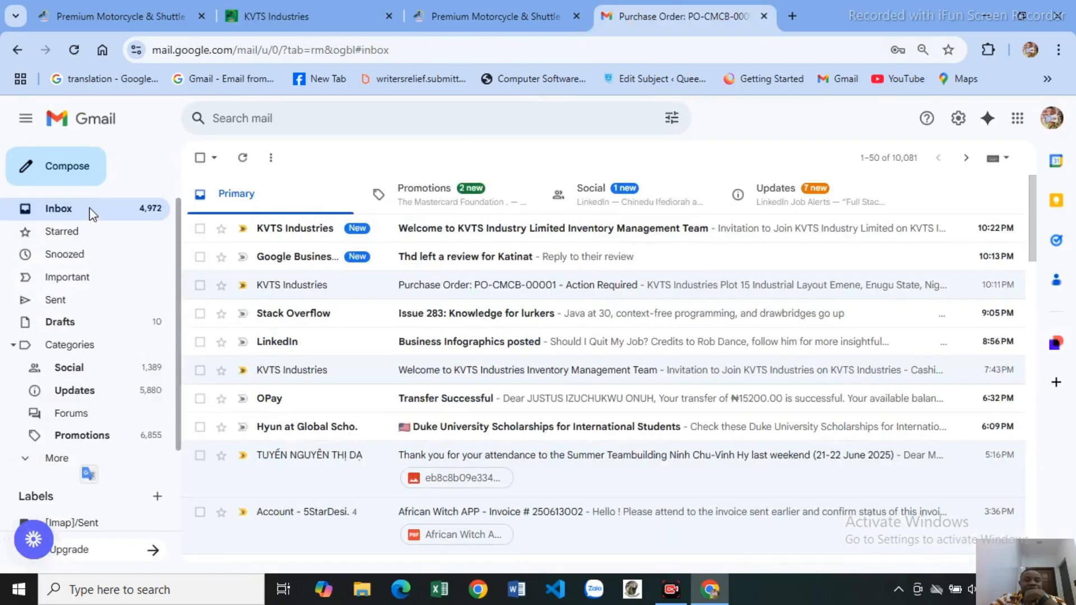
click(464, 236)
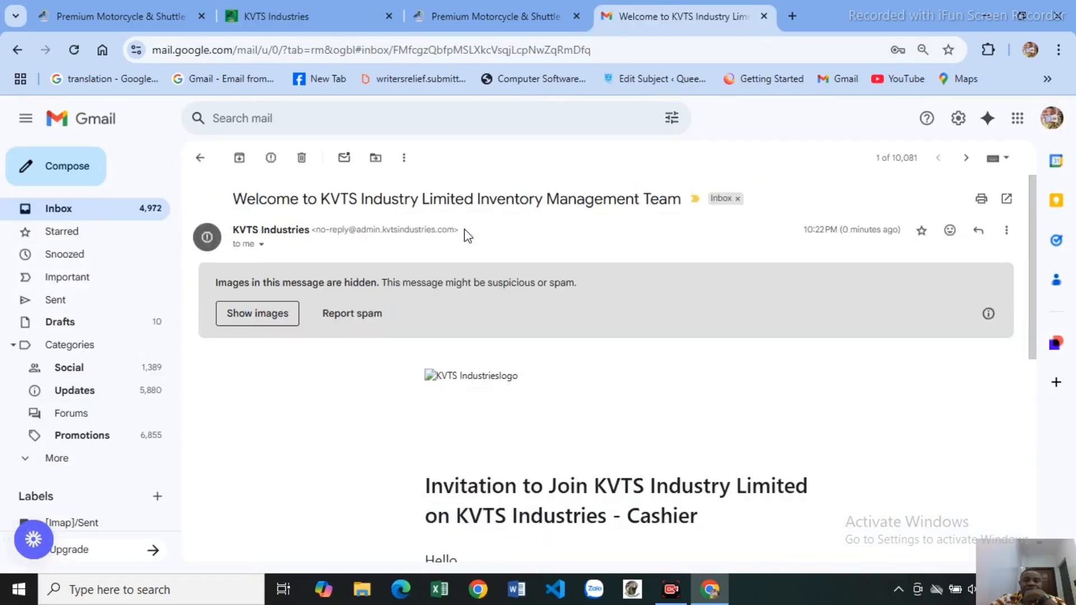
click(275, 318)
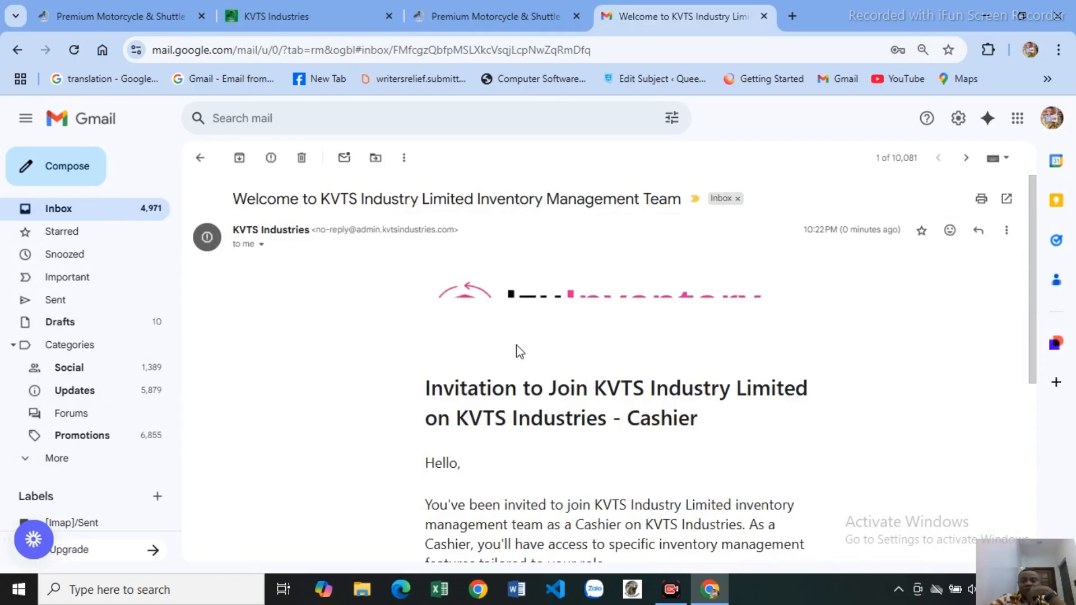
scroll(516, 344, down, 1)
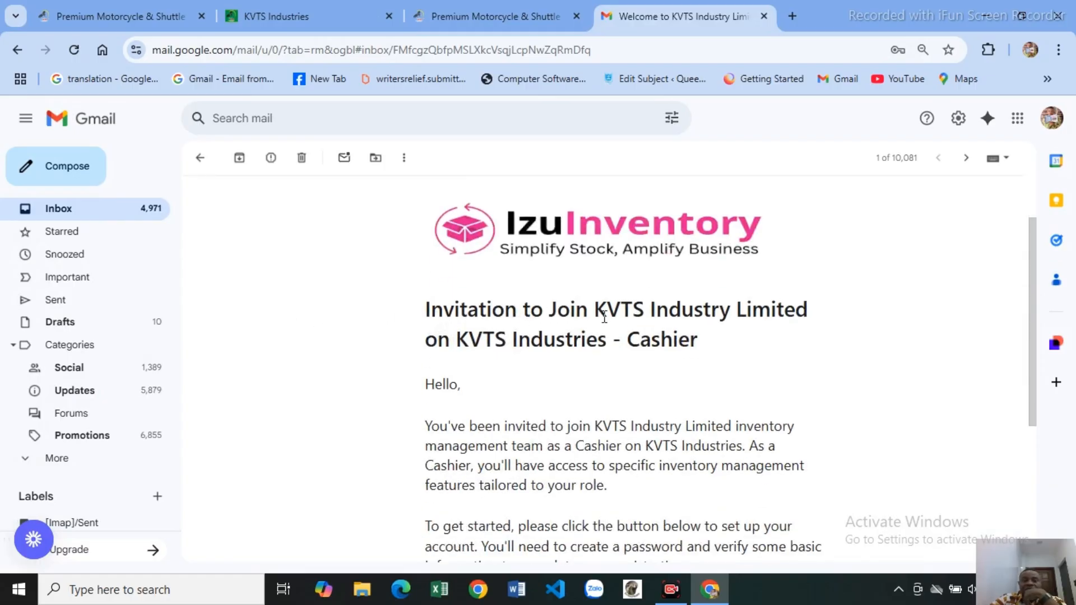
scroll(605, 318, down, 2)
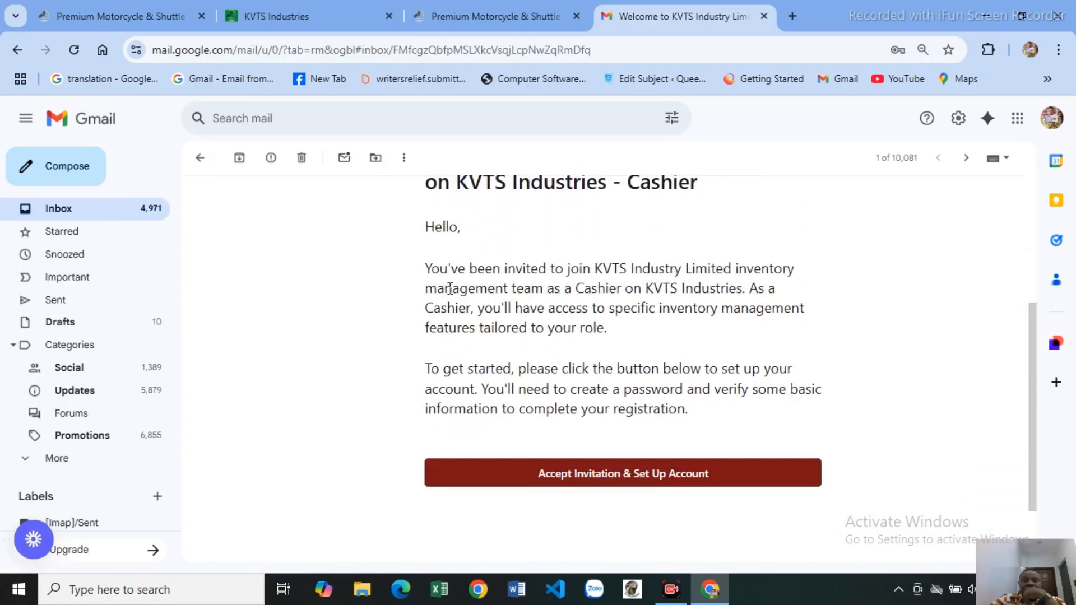
scroll(589, 334, down, 1)
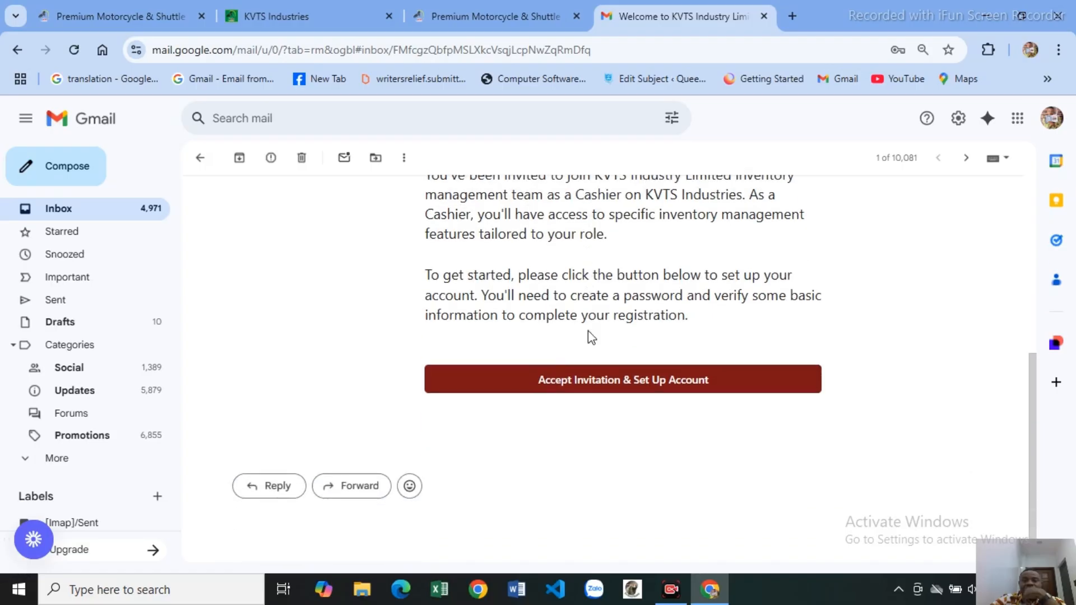
click(574, 385)
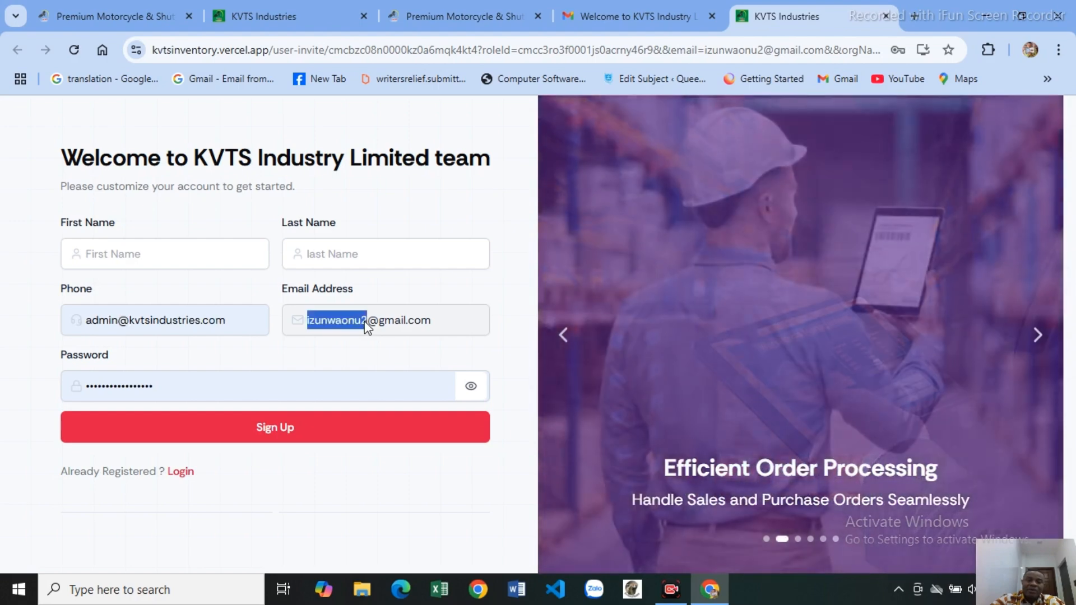
Step: Replace the wrong Phone field value with the user's saved phone number
triple_click(365, 322)
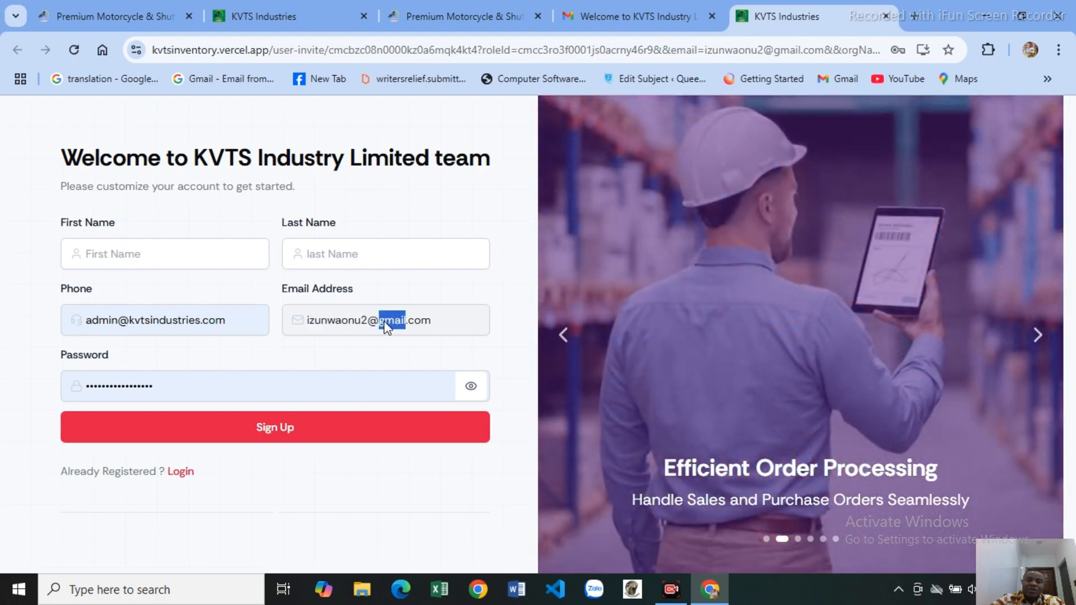
triple_click(385, 322)
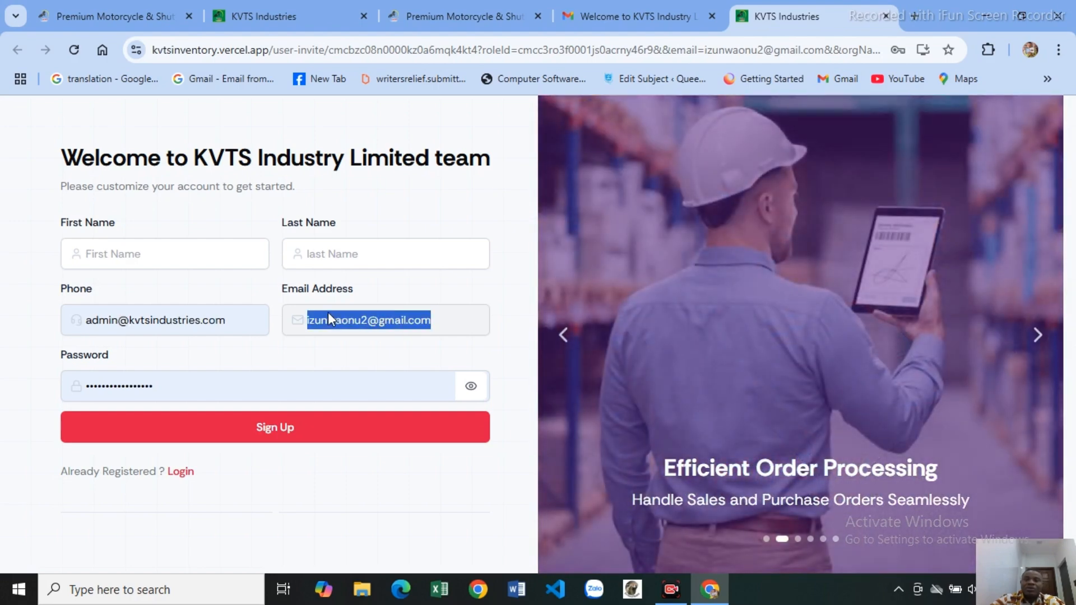
drag(235, 320, 80, 318)
key(BackSpace)
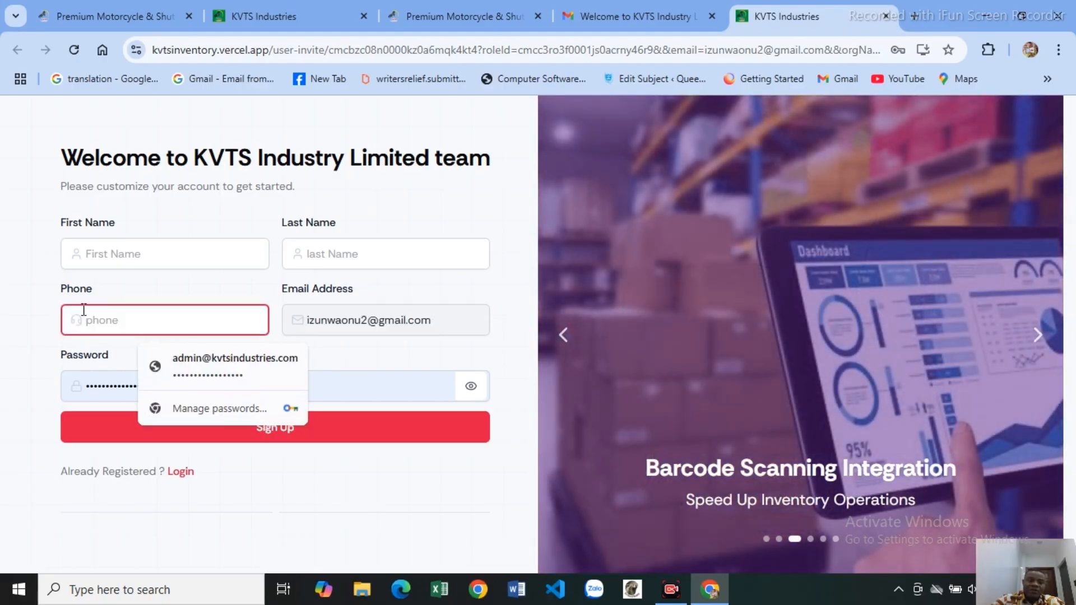
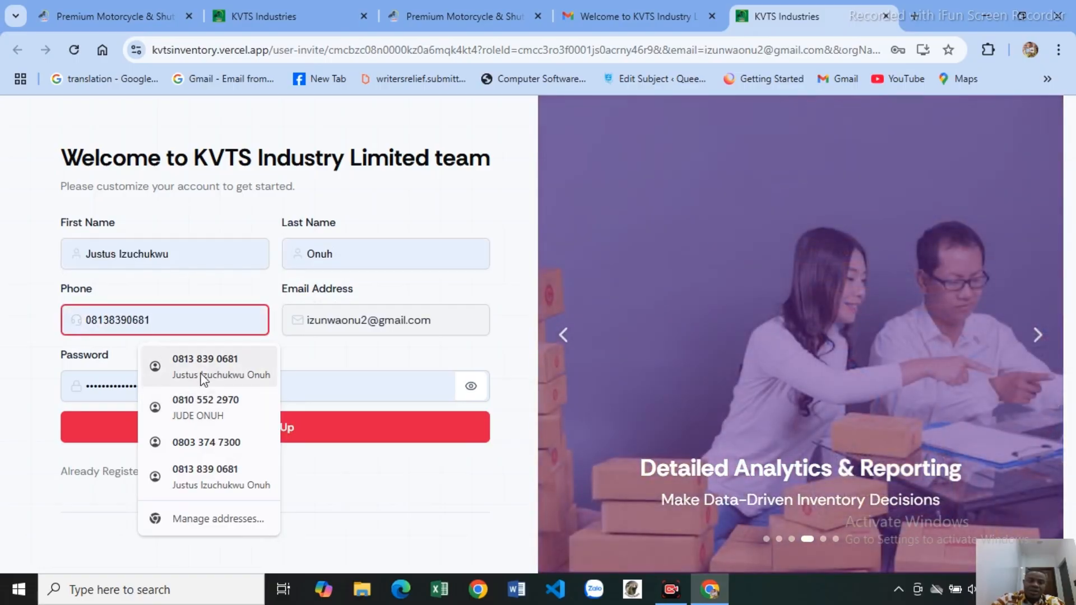
click(201, 374)
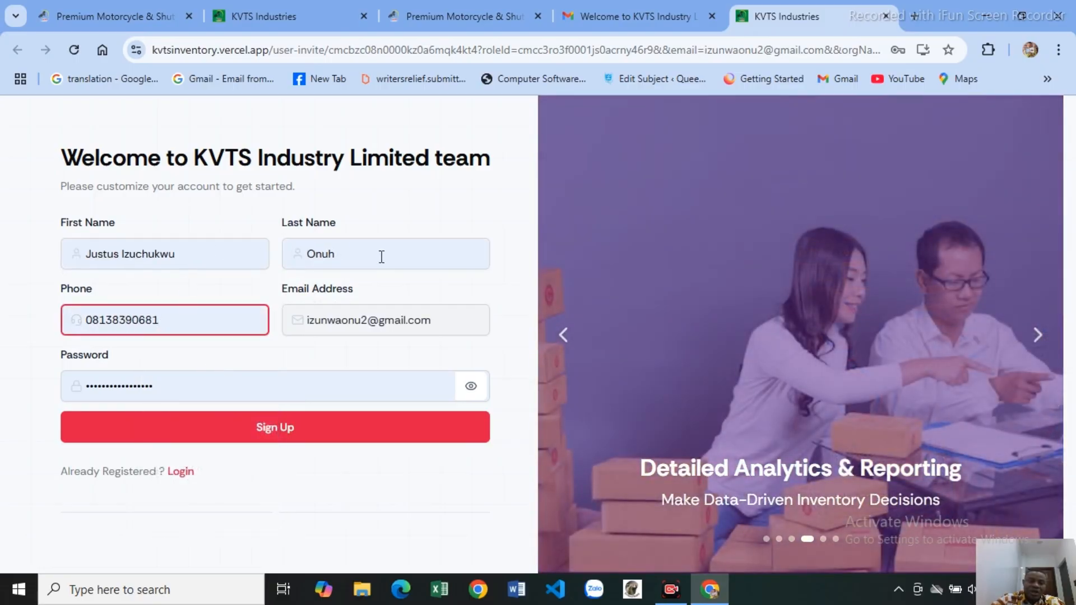
Step: Replace the pre-filled password with a new one and sign up
click(305, 385)
drag(161, 385, 79, 386)
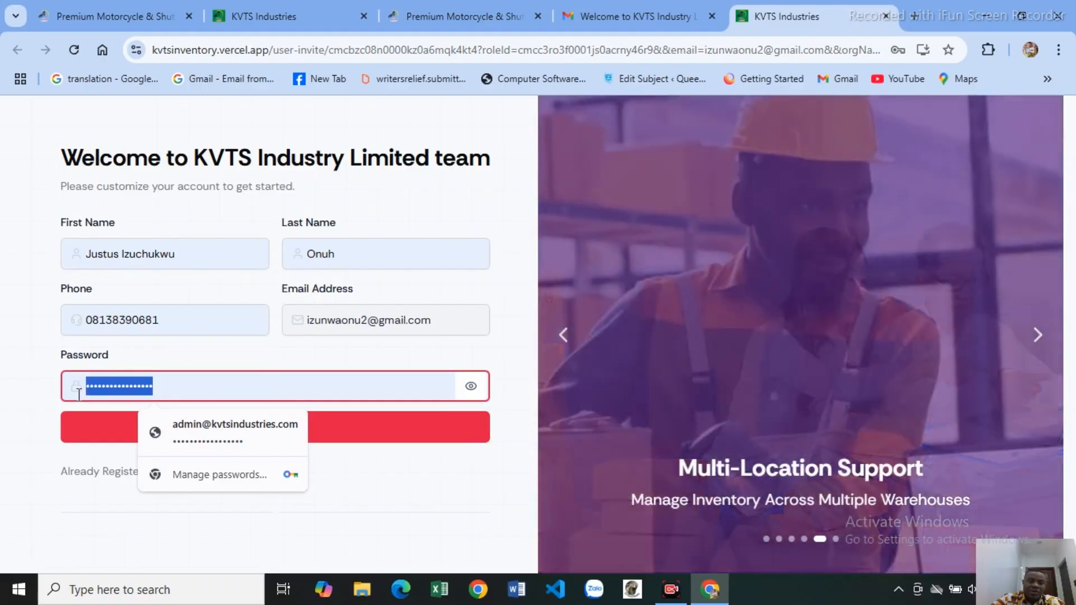
key(BackSpace)
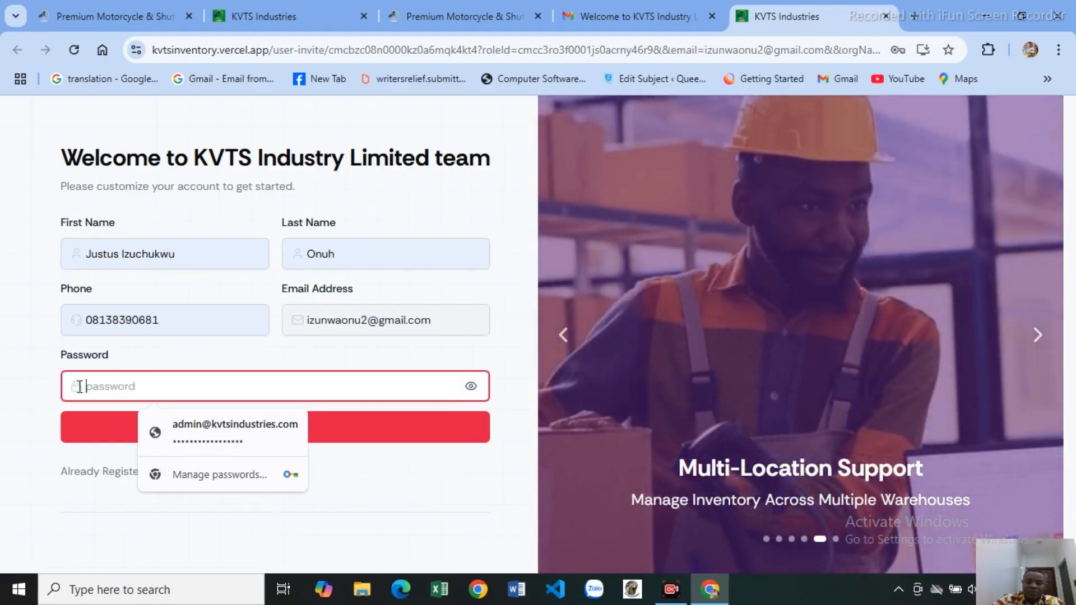
text(••)
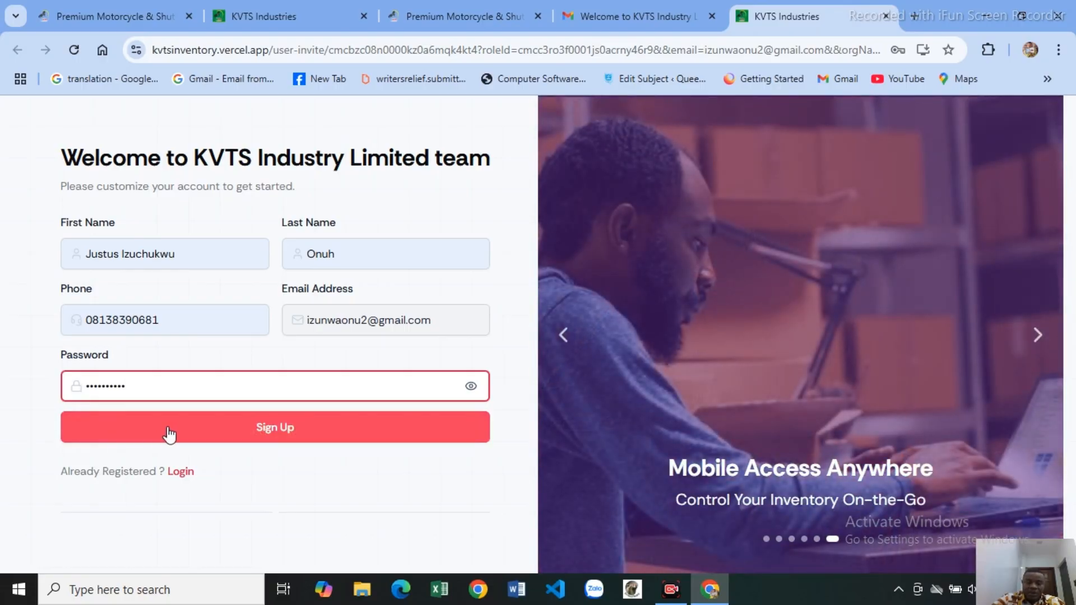
click(176, 432)
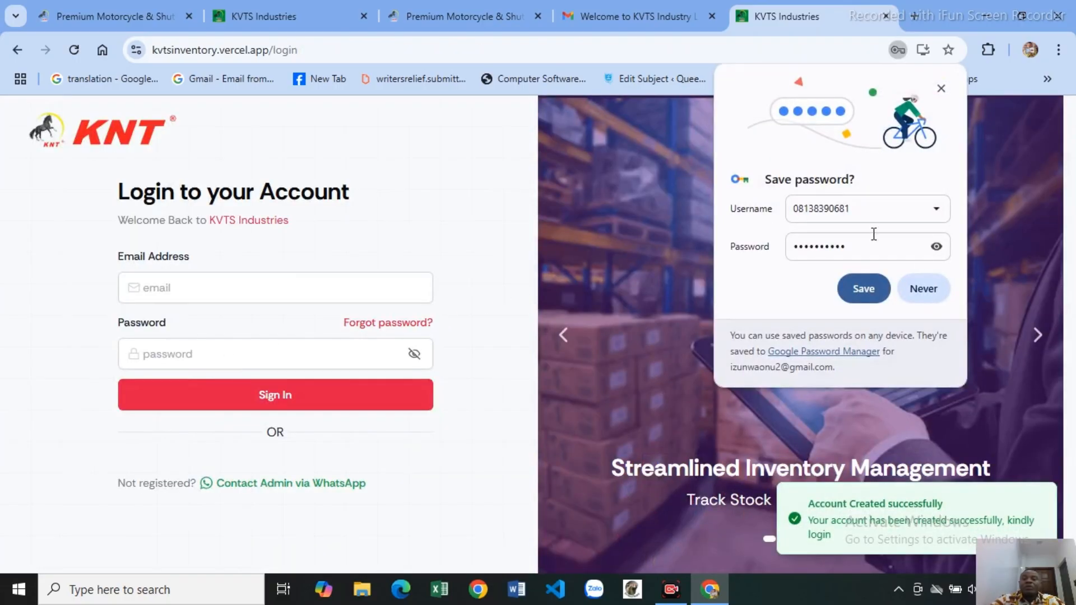
Step: Dismiss the save-password prompt and sign in with the invited cashier's e-mail and password
click(942, 88)
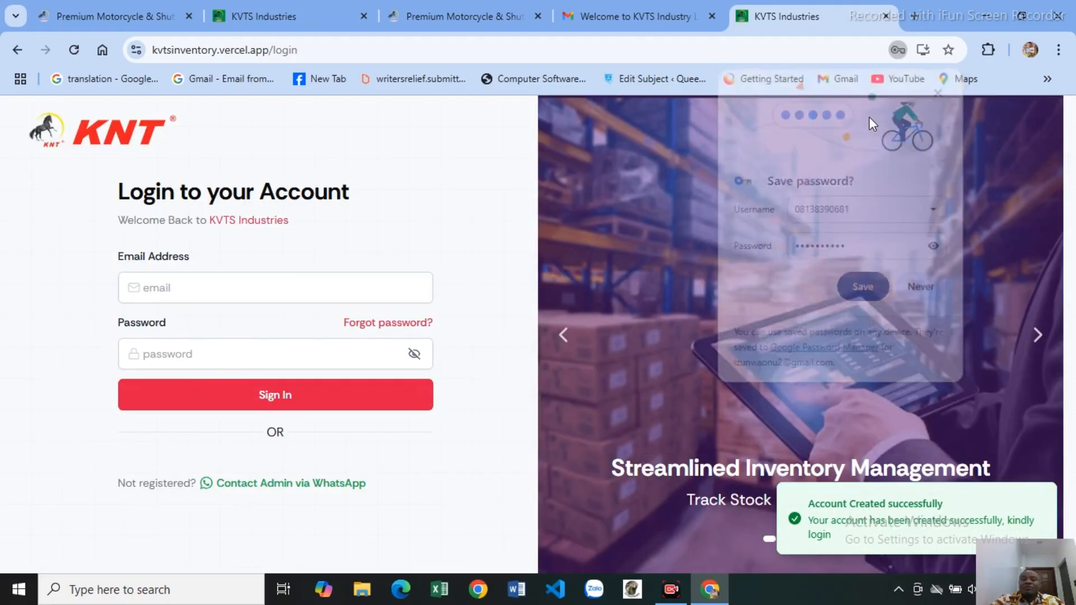
click(245, 286)
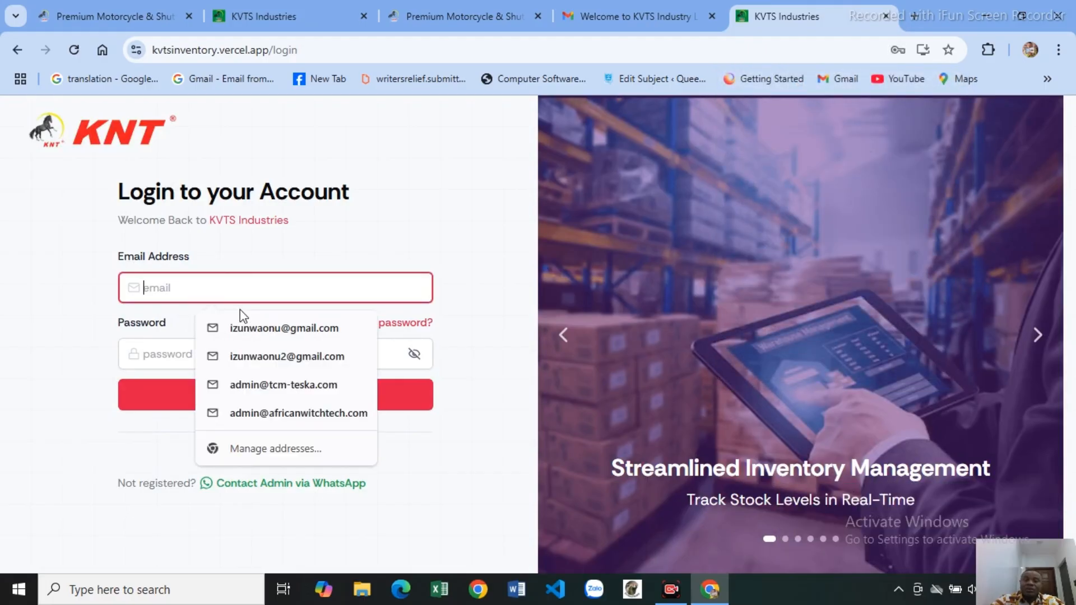
click(238, 356)
click(189, 354)
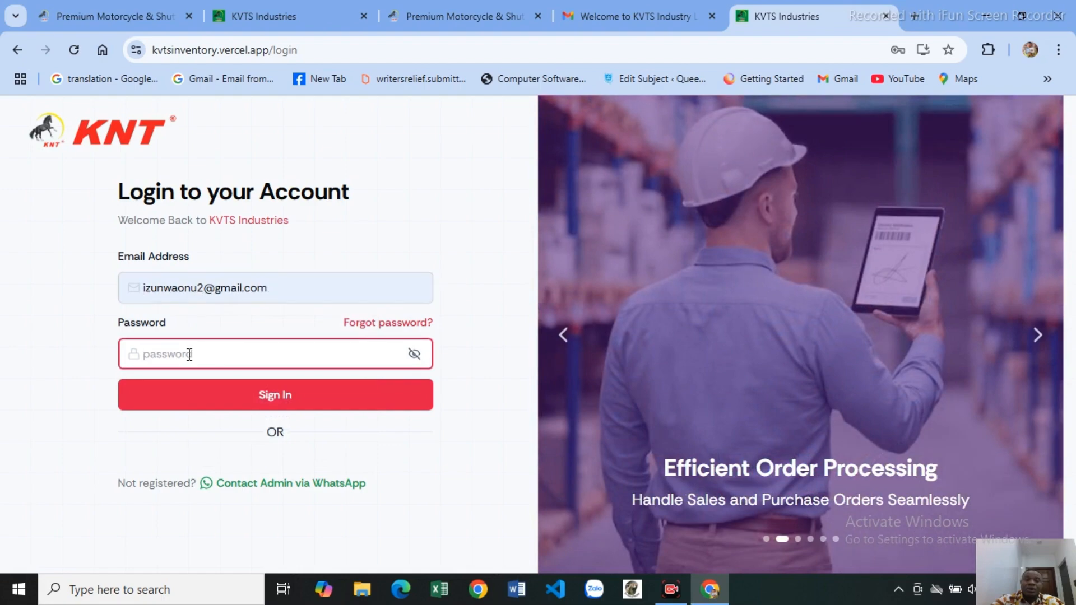
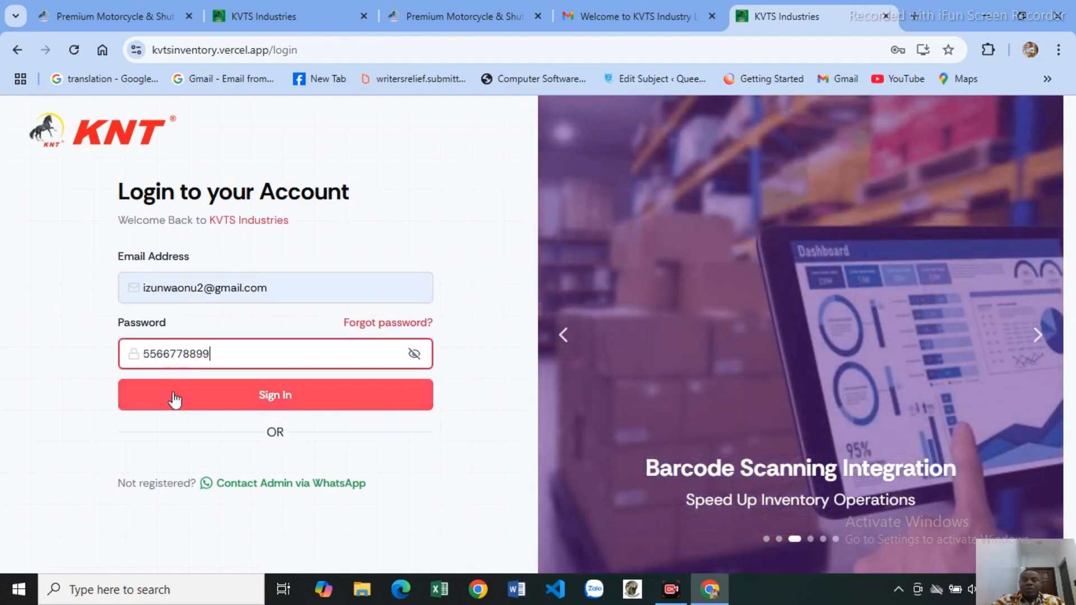
click(171, 396)
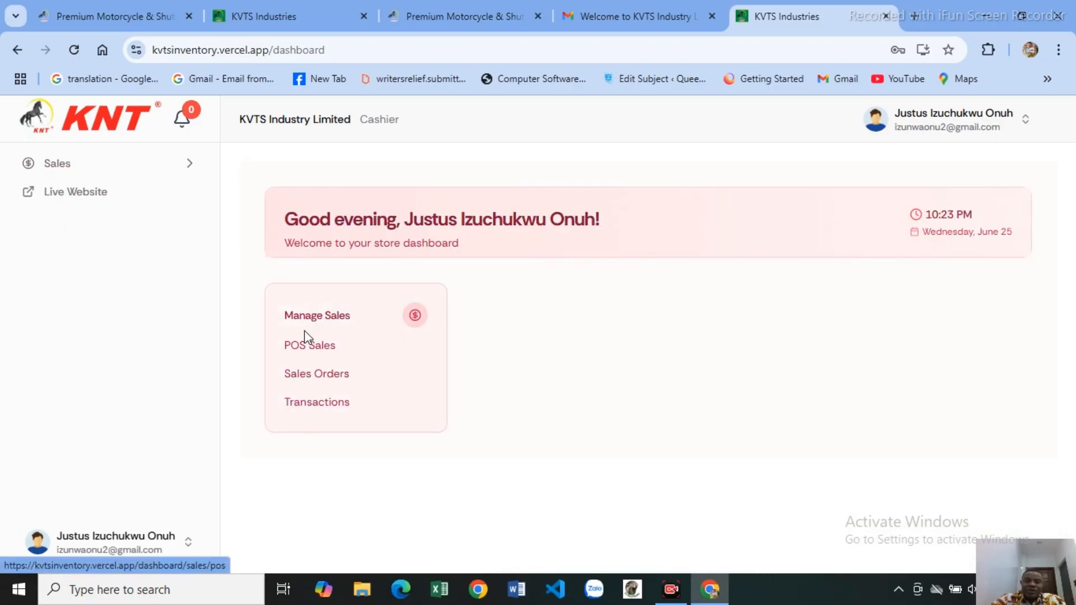
Step: Open Customer Transactions and view TESKA C MERCHANDICE CO. LTD's transaction history
click(304, 409)
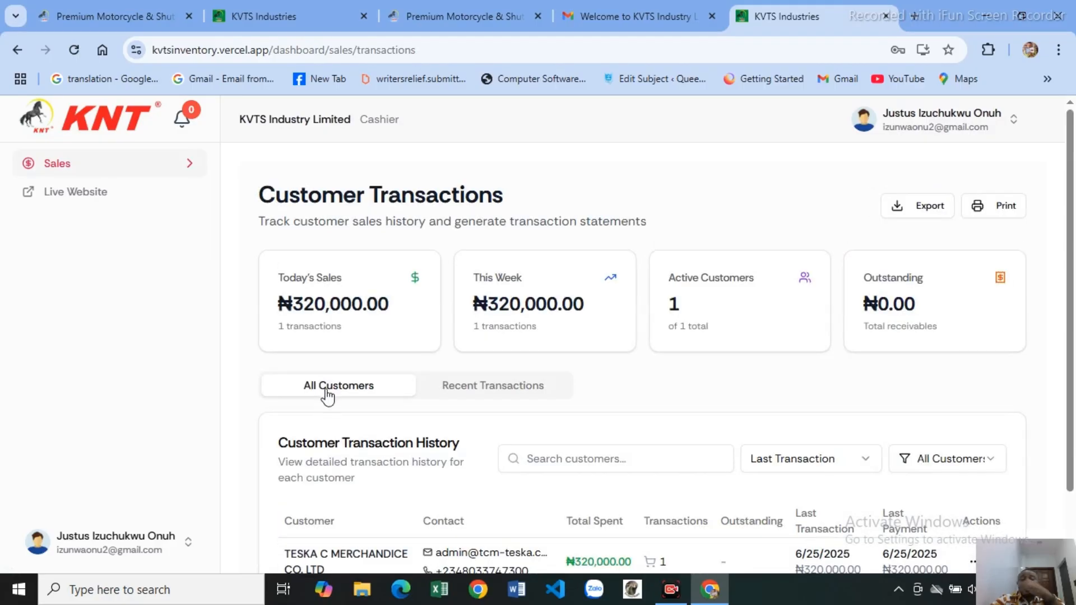
scroll(426, 407, down, 2)
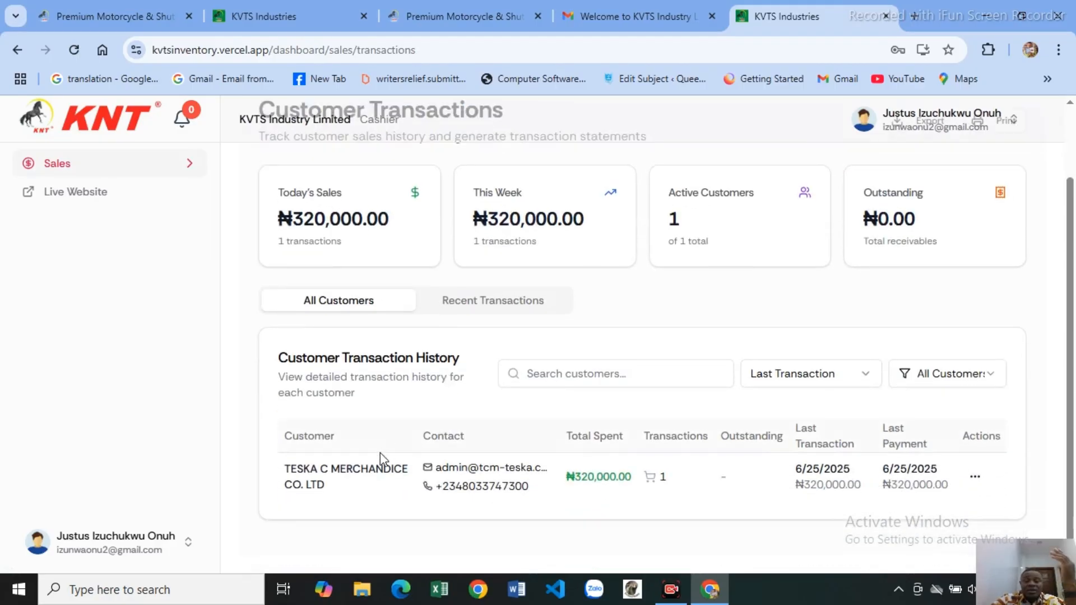
click(974, 480)
click(907, 398)
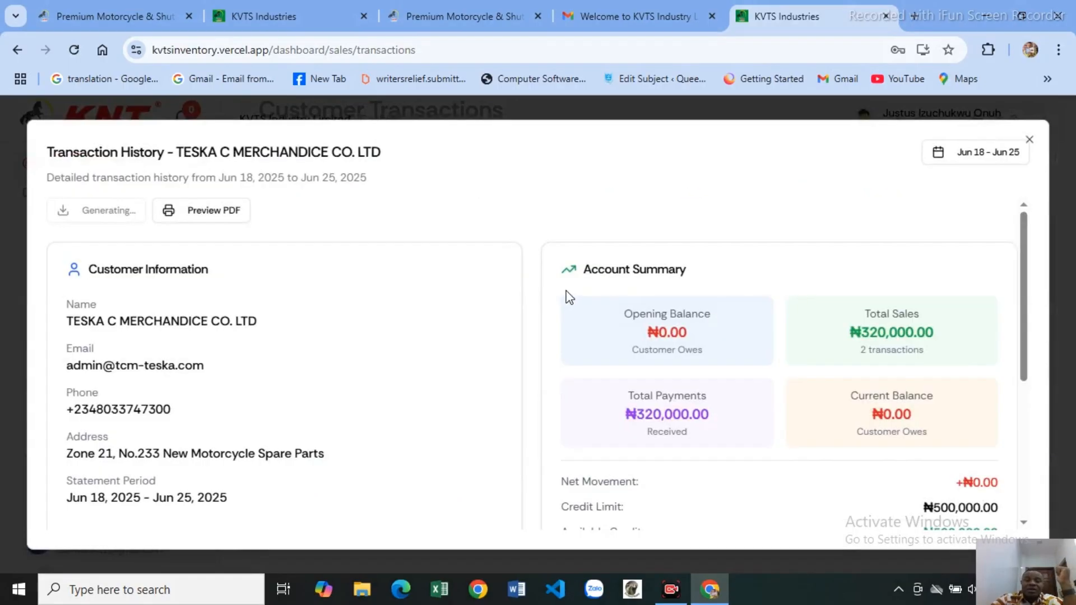
scroll(658, 310, down, 3)
scroll(211, 206, up, 3)
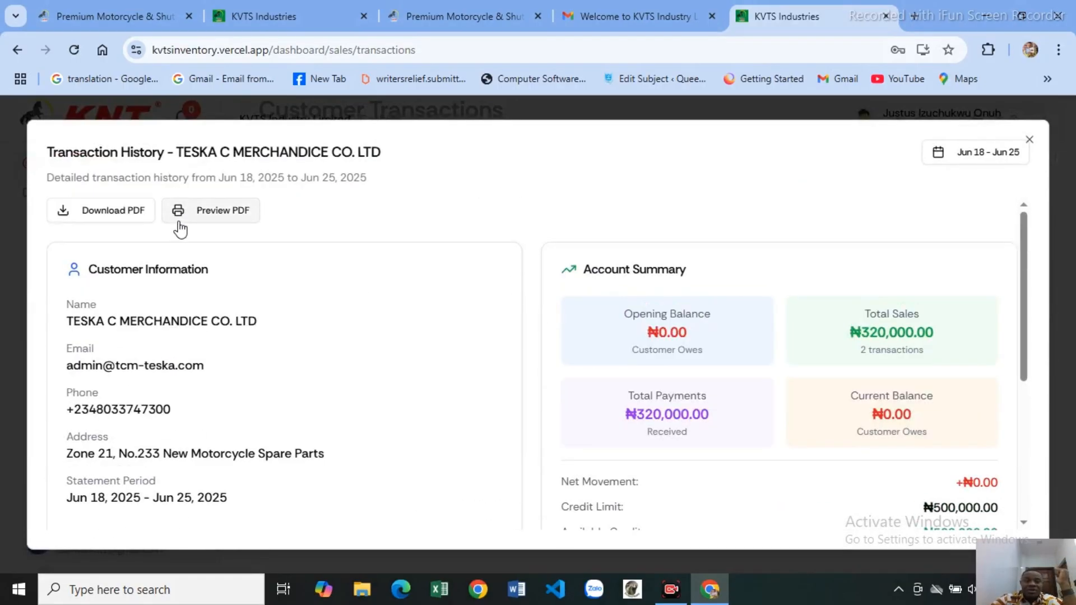
Step: Preview the statement PDF, check row 2's cash payment description, then close the statement
click(199, 213)
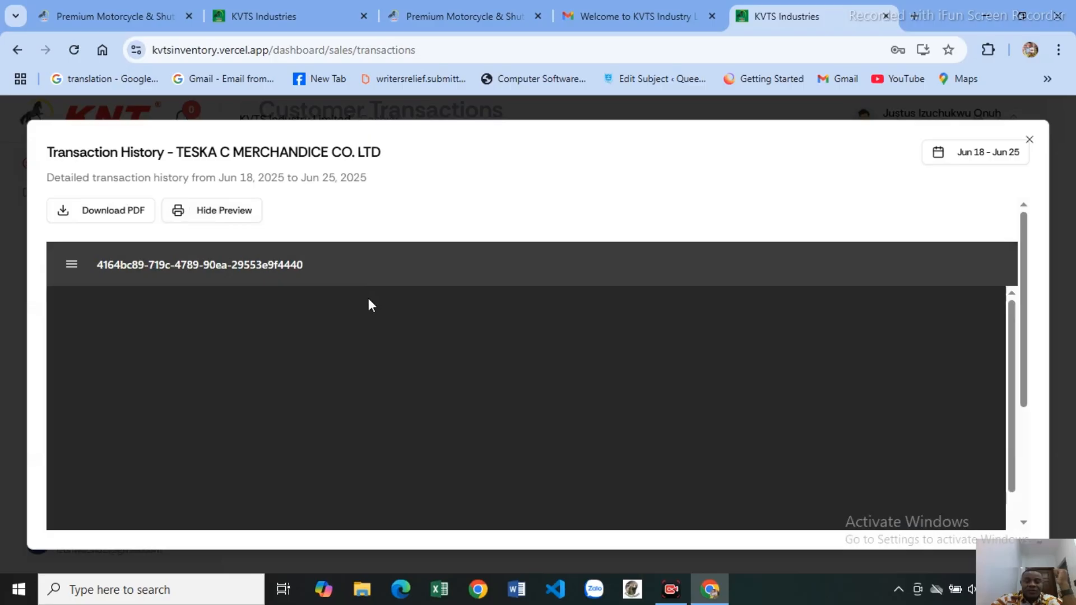
scroll(430, 365, down, 8)
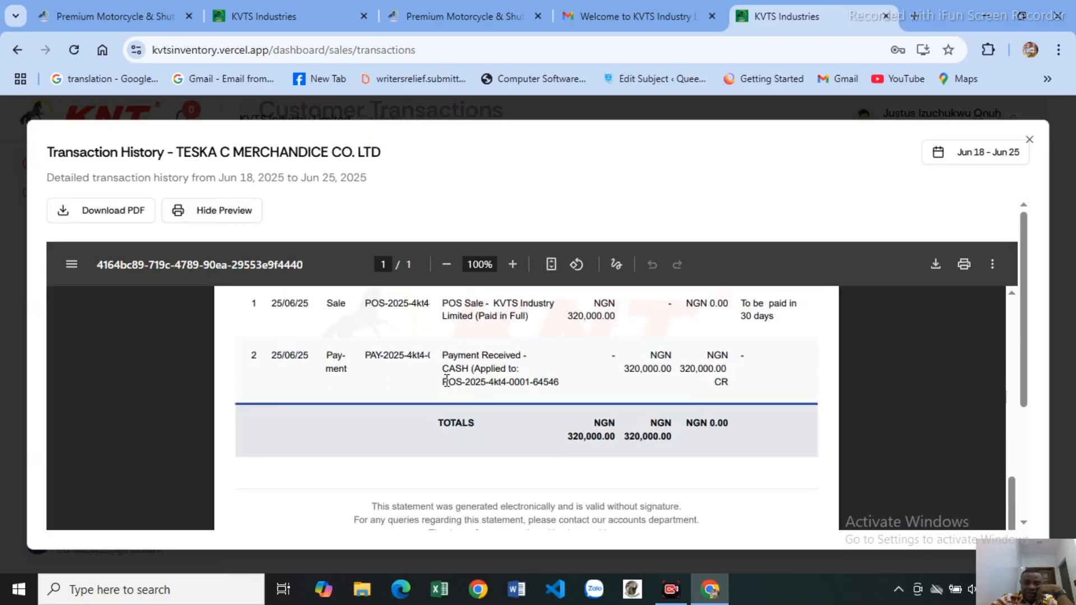
scroll(443, 381, up, 2)
scroll(443, 382, up, 4)
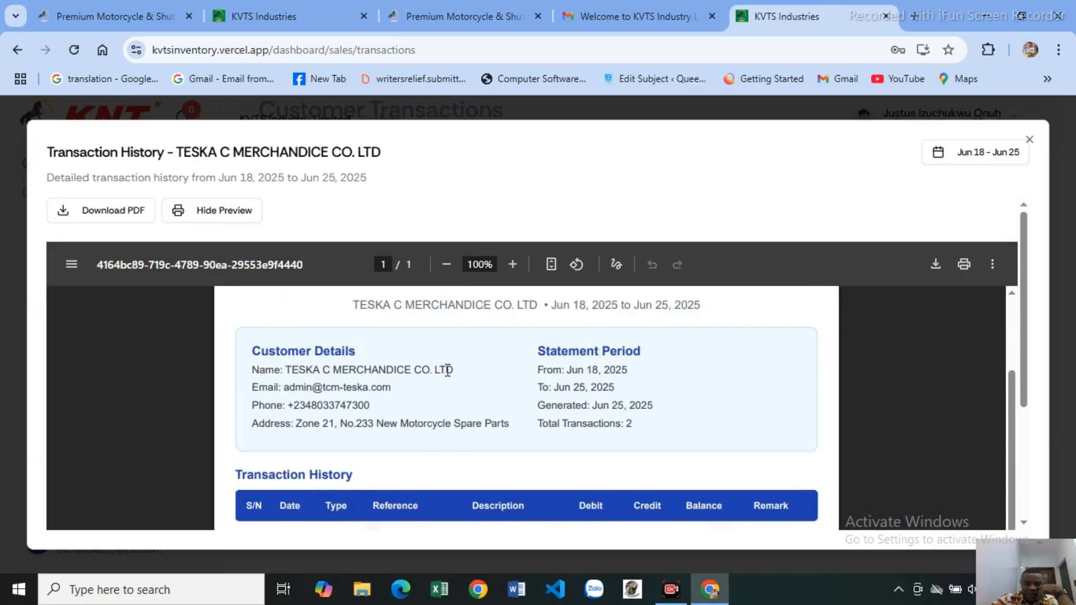
drag(463, 370, 265, 370)
scroll(344, 395, down, 3)
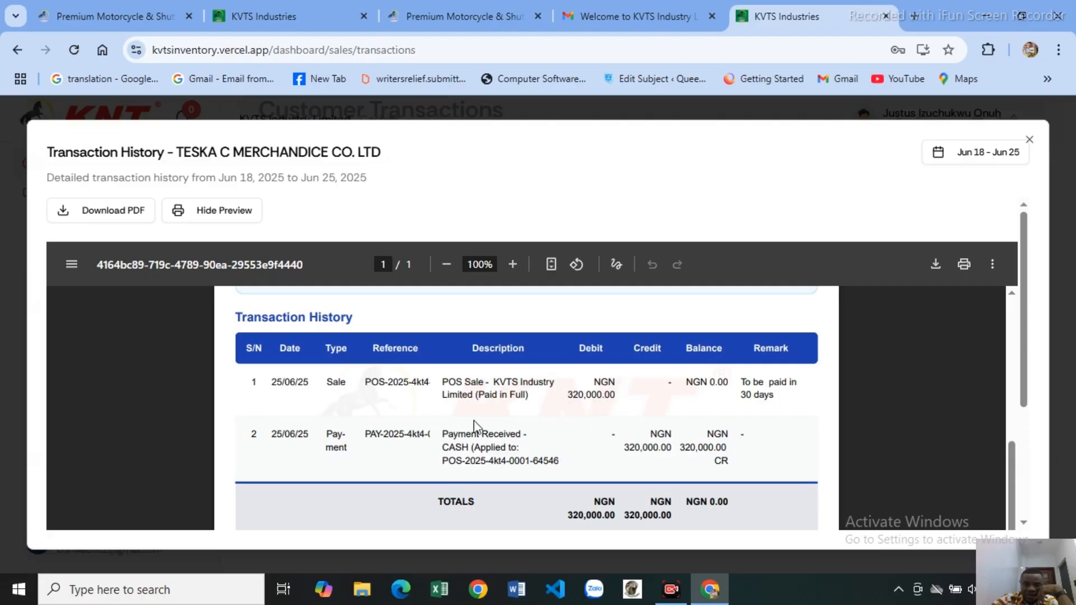
drag(443, 434, 585, 465)
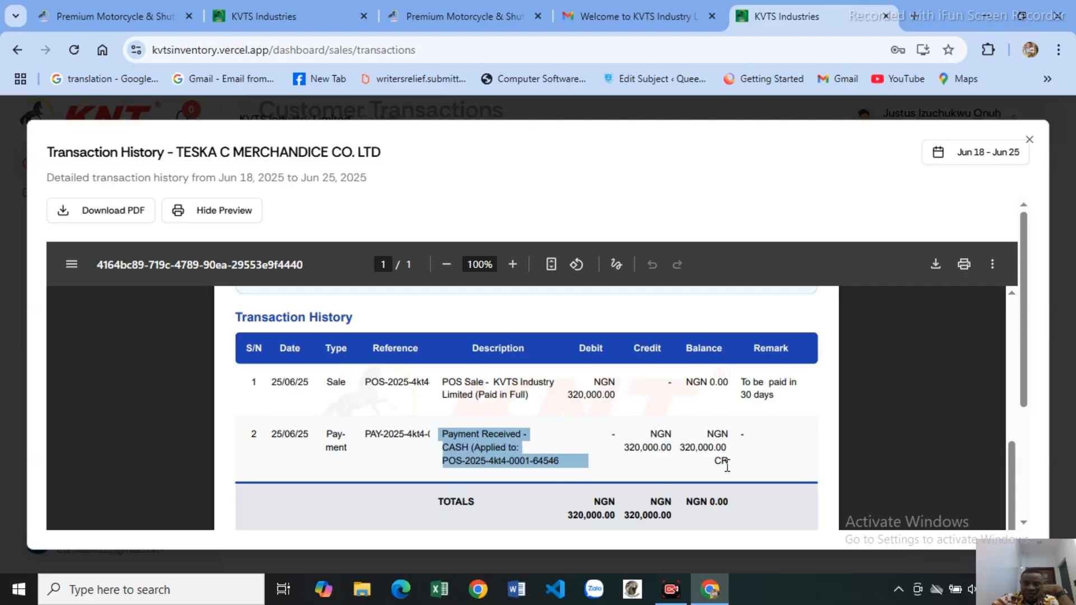
scroll(443, 370, down, 3)
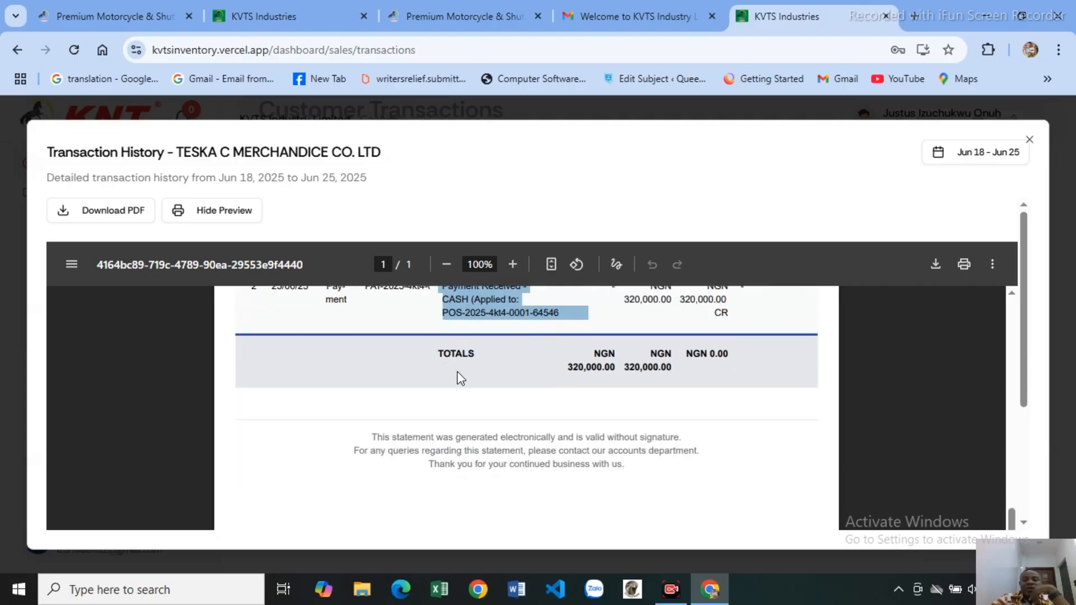
scroll(460, 378, up, 6)
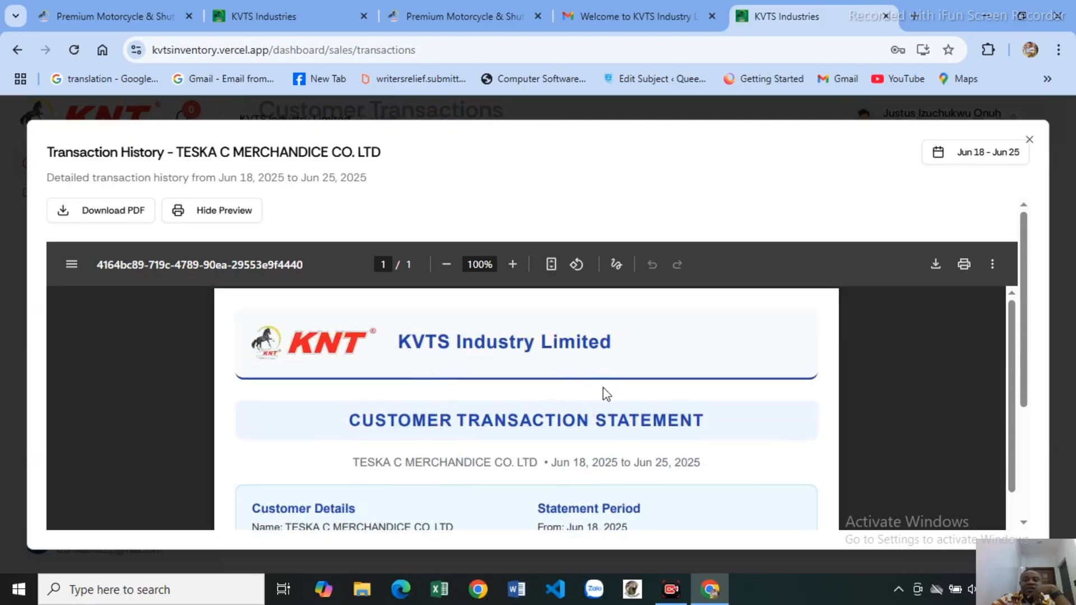
click(1029, 139)
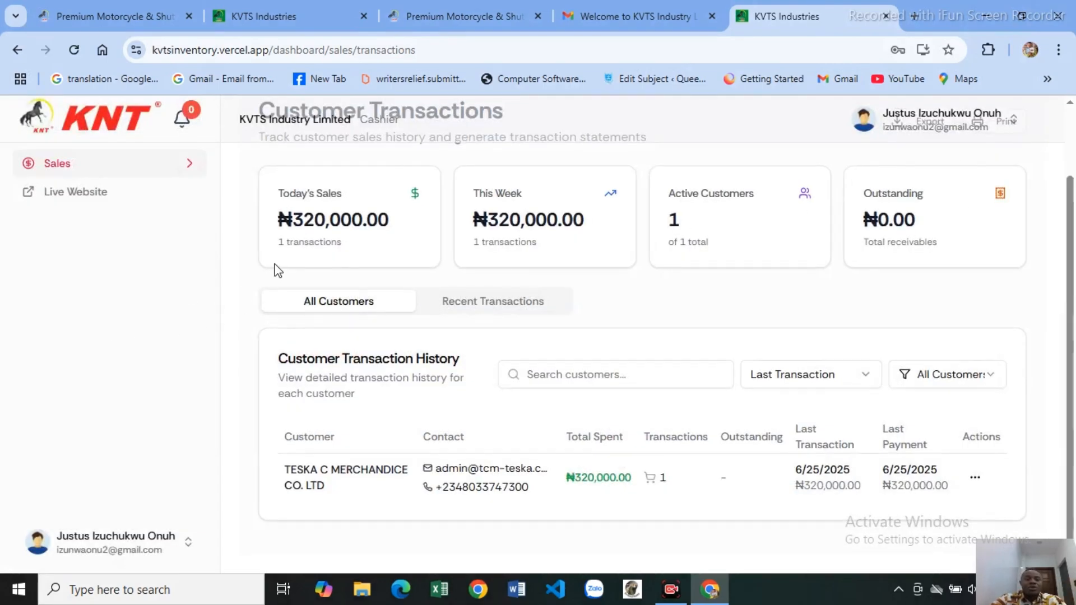
Step: Add one KNT 3.25-18 M/C tyre (₦40,000) to the POS cart
click(114, 171)
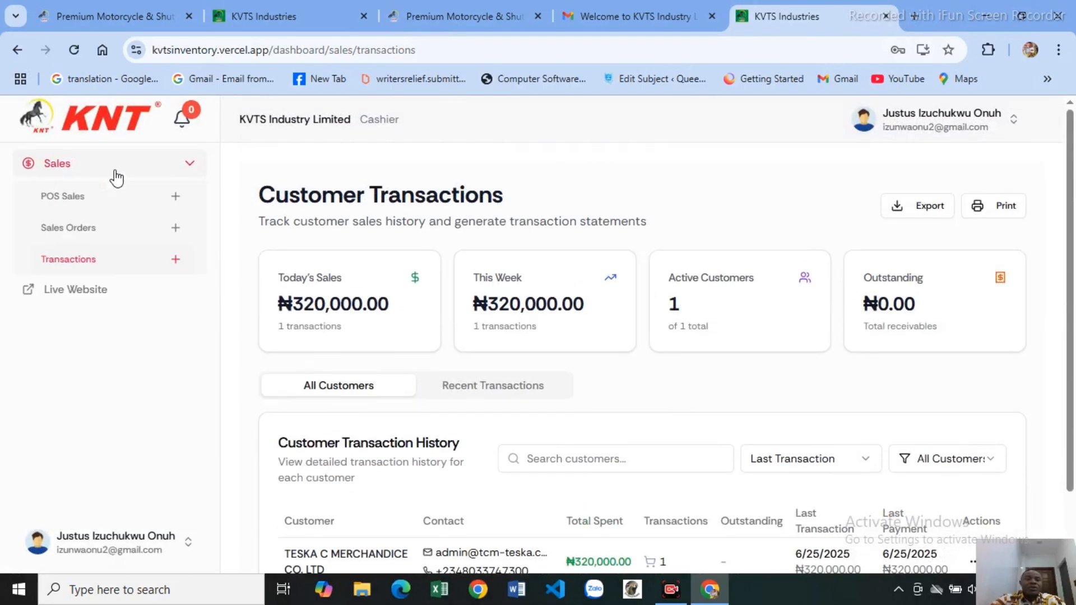
click(88, 201)
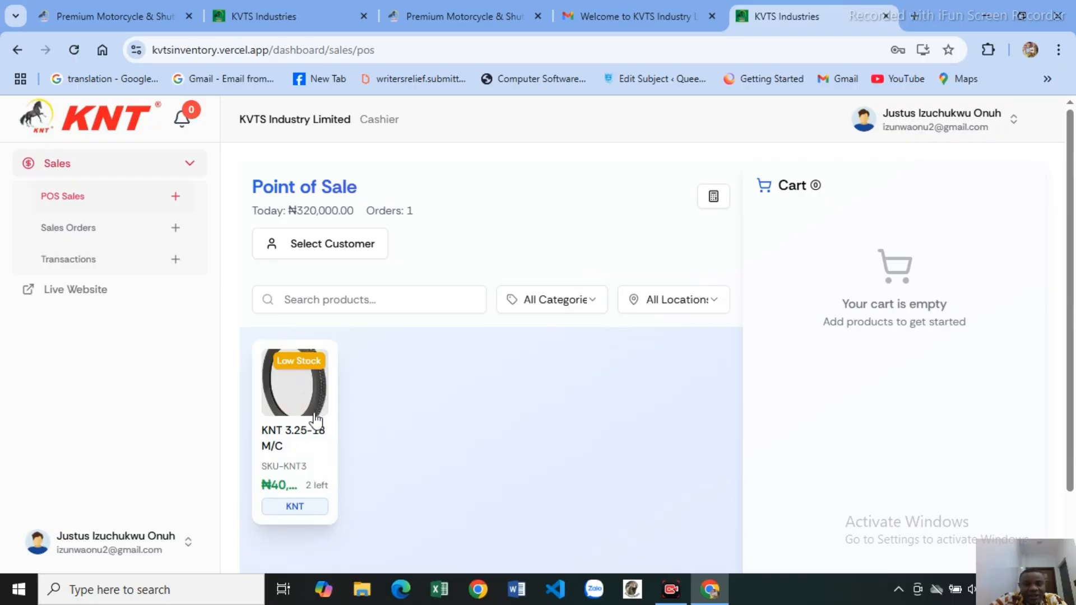
click(317, 392)
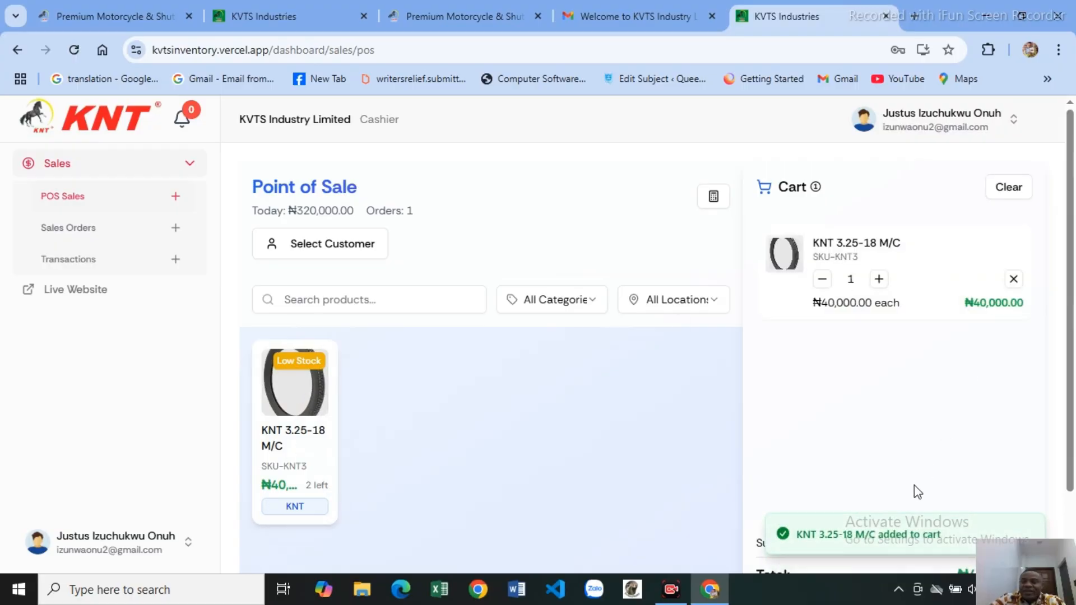
scroll(902, 499, down, 2)
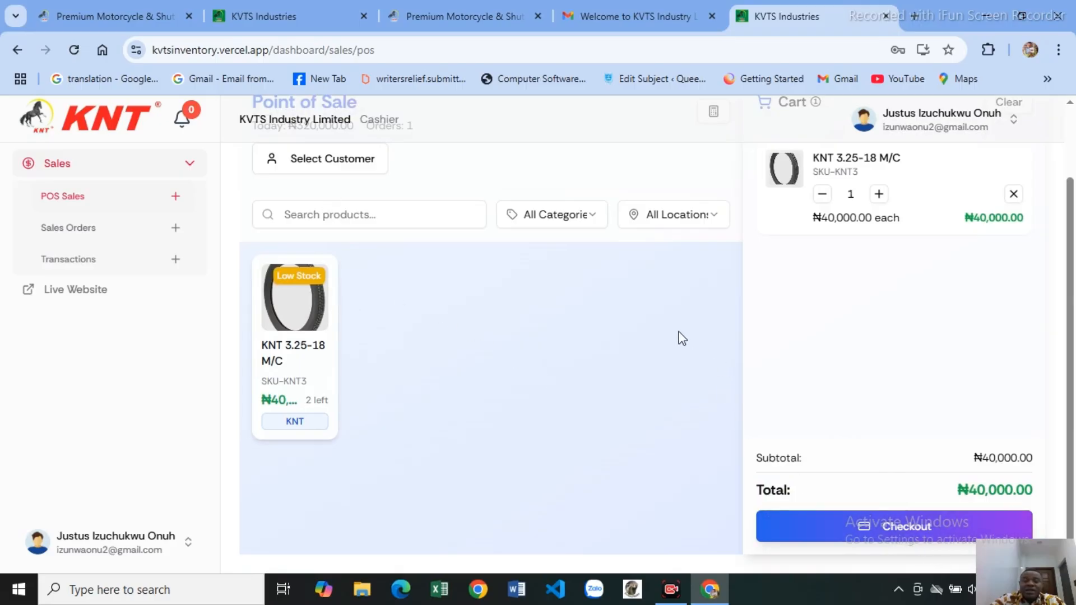
scroll(617, 320, up, 2)
scroll(510, 287, down, 2)
Step: Go to checkout, return to the POS, and bring up the customer selection list
click(837, 532)
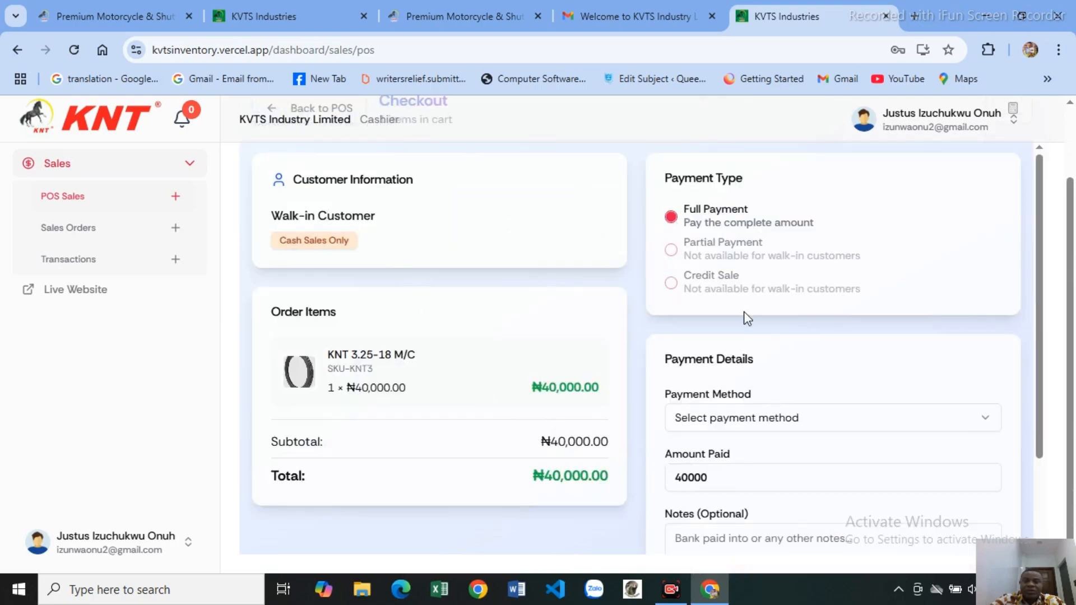
scroll(731, 307, up, 2)
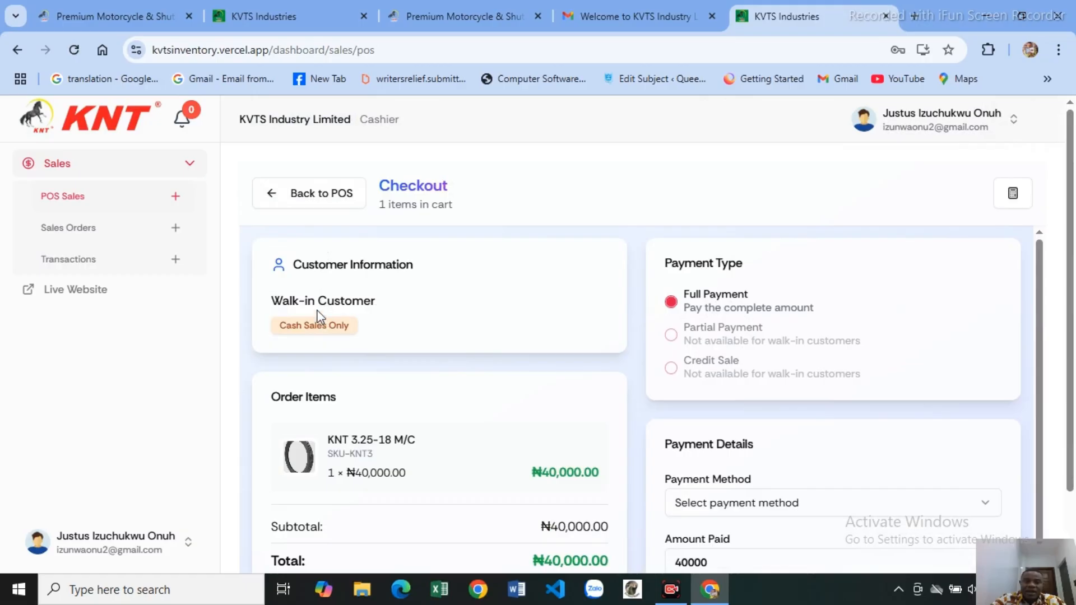
click(275, 195)
click(324, 249)
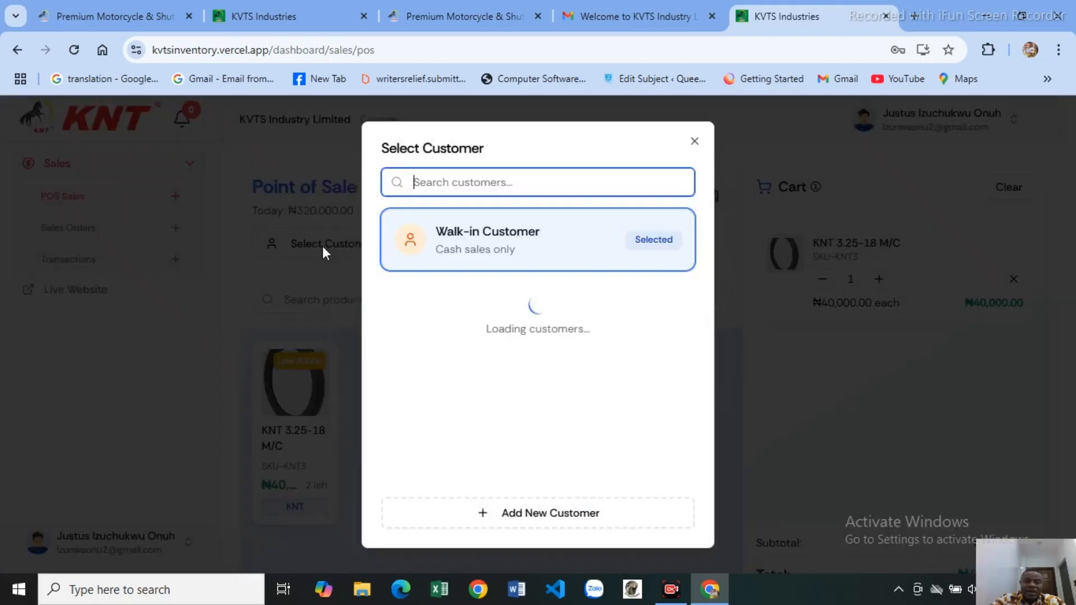
Step: Create a new customer for the sale using the autofilled name details
click(547, 516)
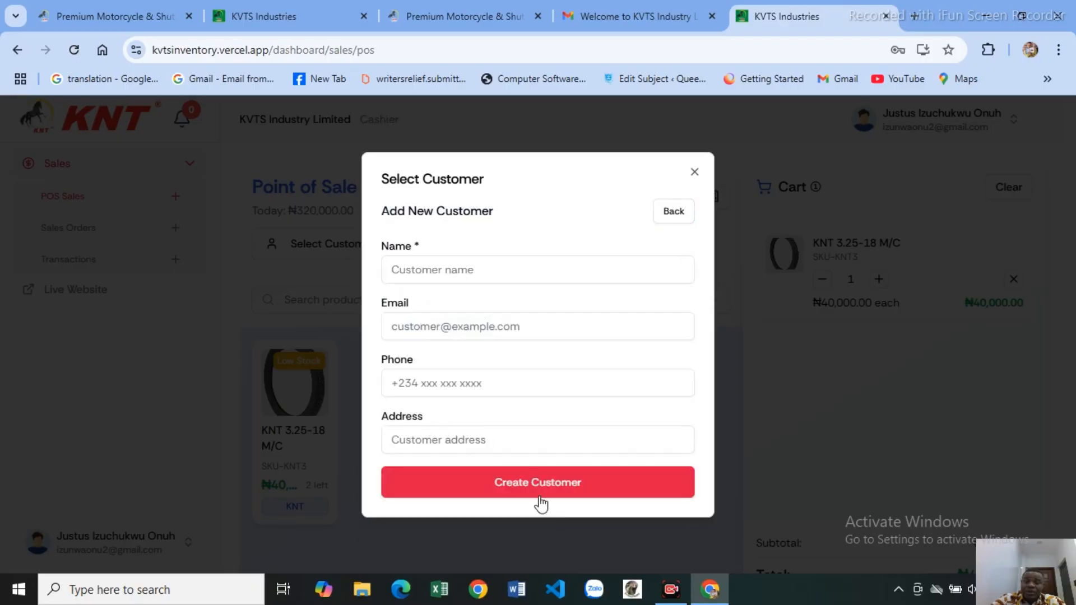
click(422, 272)
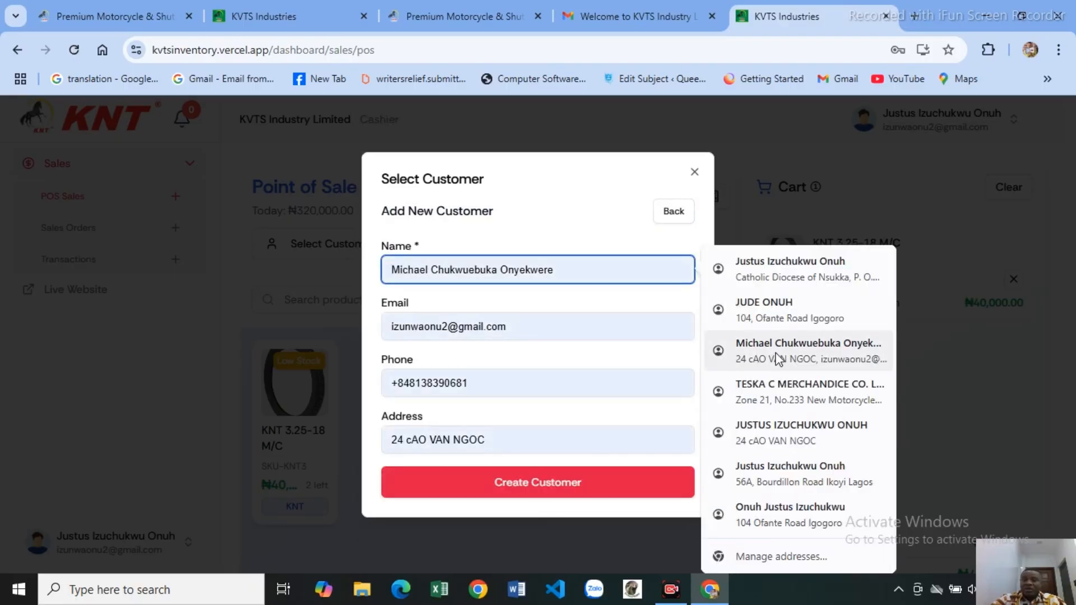
click(758, 361)
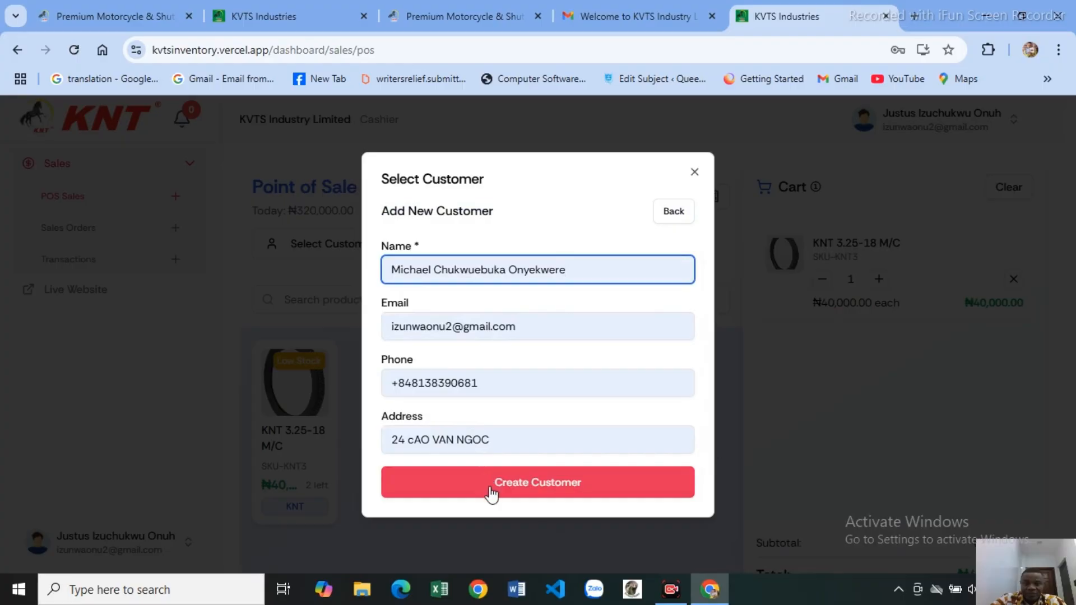
click(492, 493)
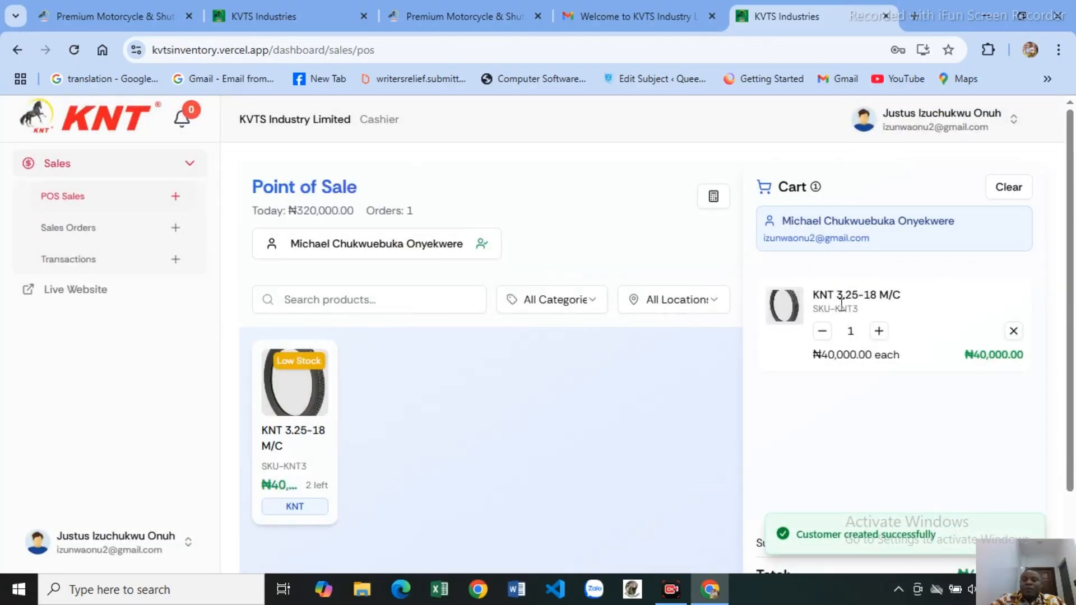
Step: Check out the 2 tyres totalling ₦80,000 and complete the sale paid in Cash
scroll(952, 380, down, 2)
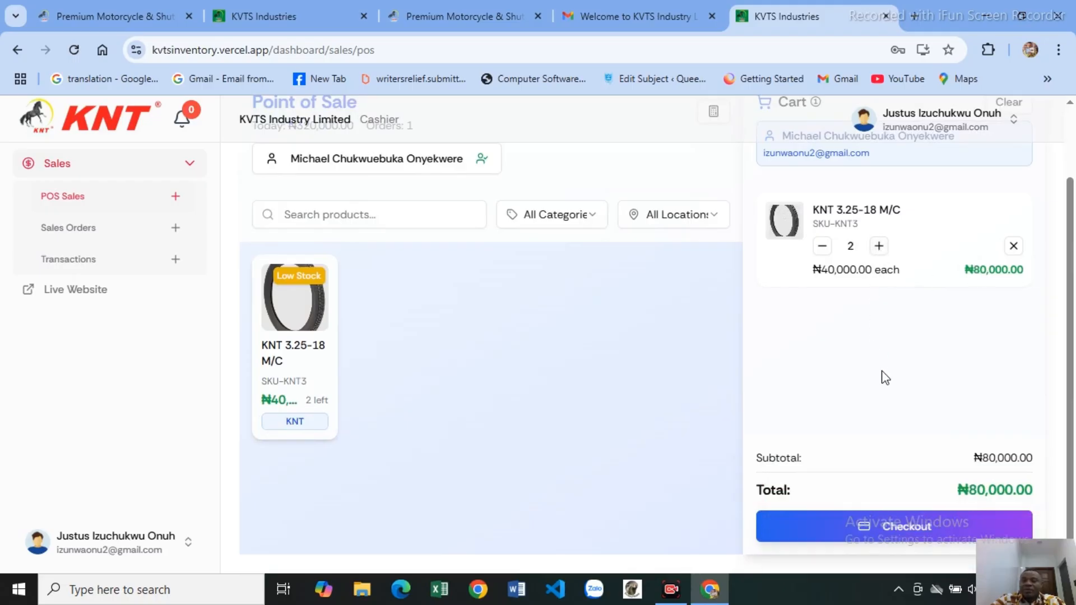
click(872, 525)
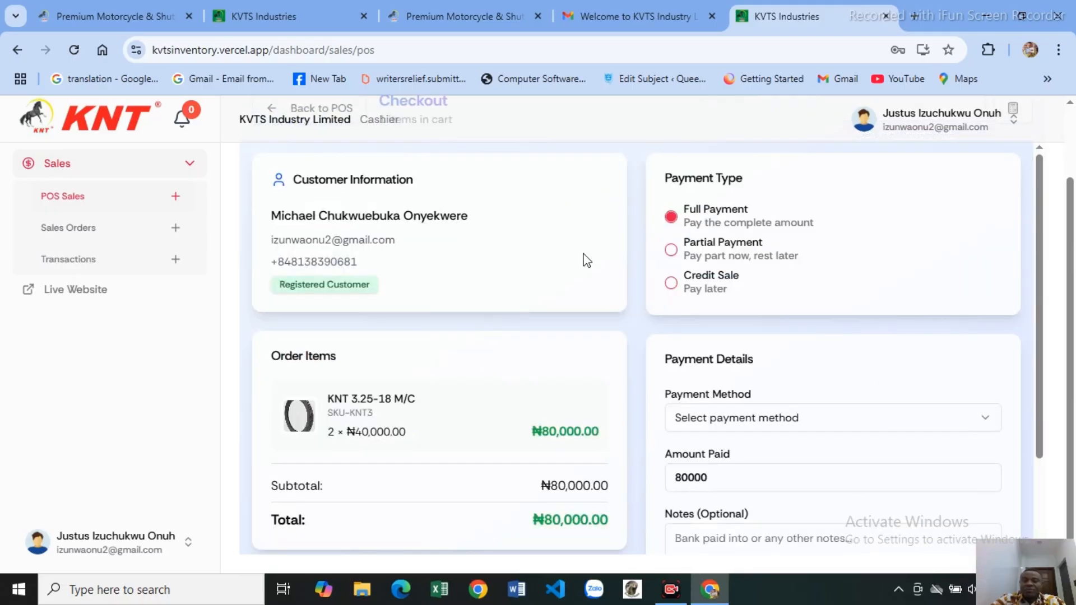
scroll(766, 313, down, 2)
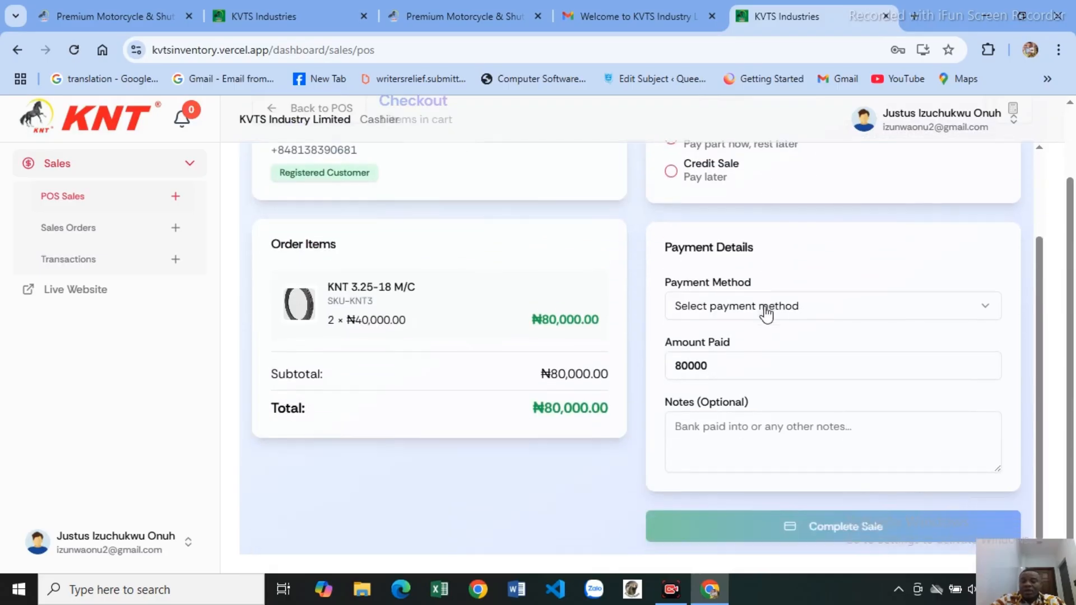
click(723, 312)
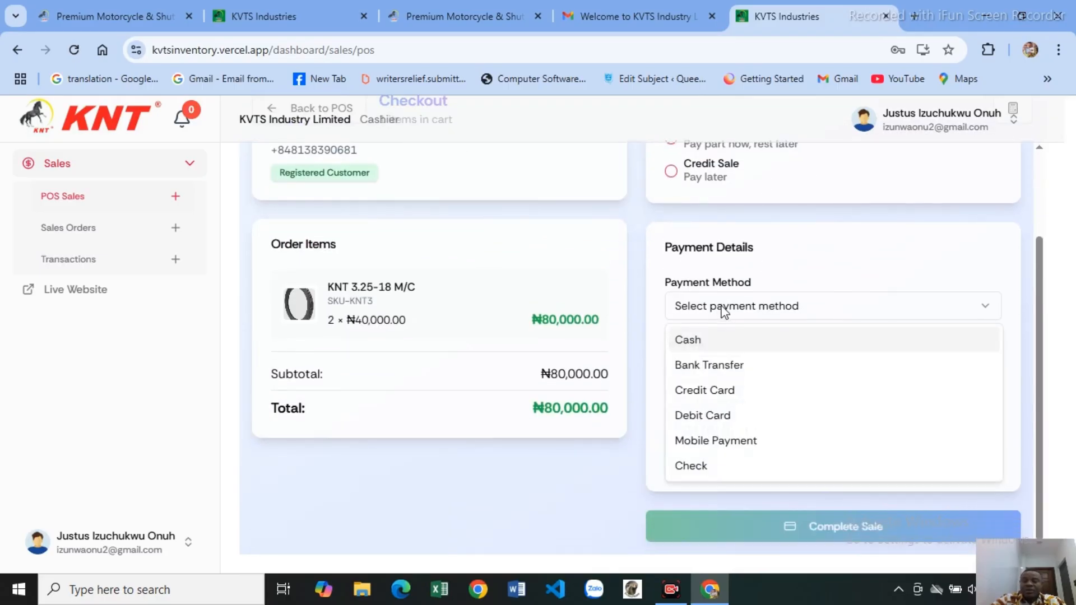
click(688, 339)
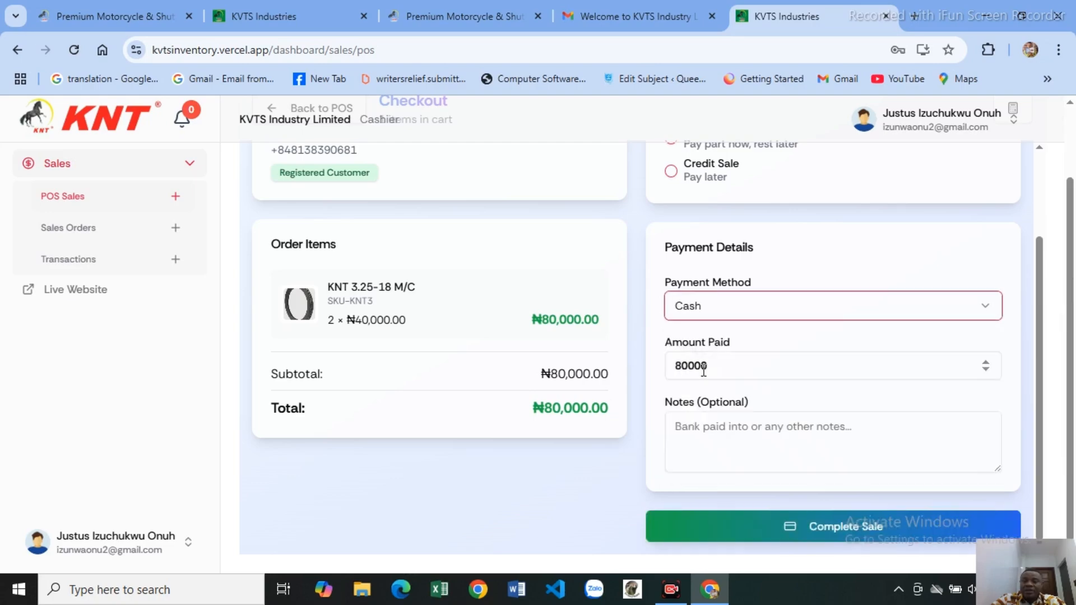
click(712, 530)
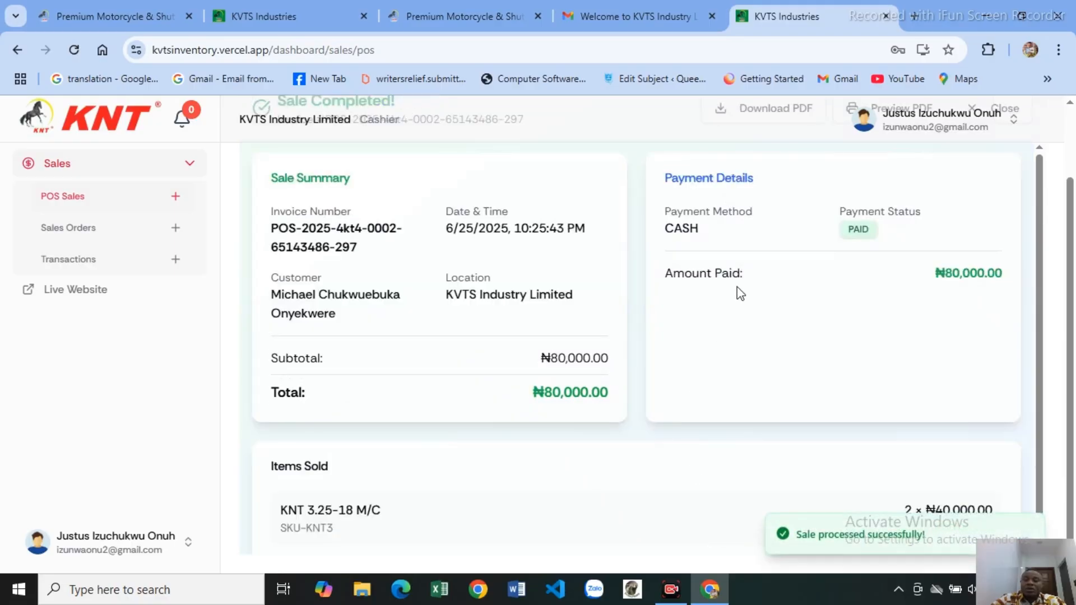
Step: Preview the sale's invoice PDF and inspect its cashier header line
scroll(740, 266, up, 2)
click(871, 196)
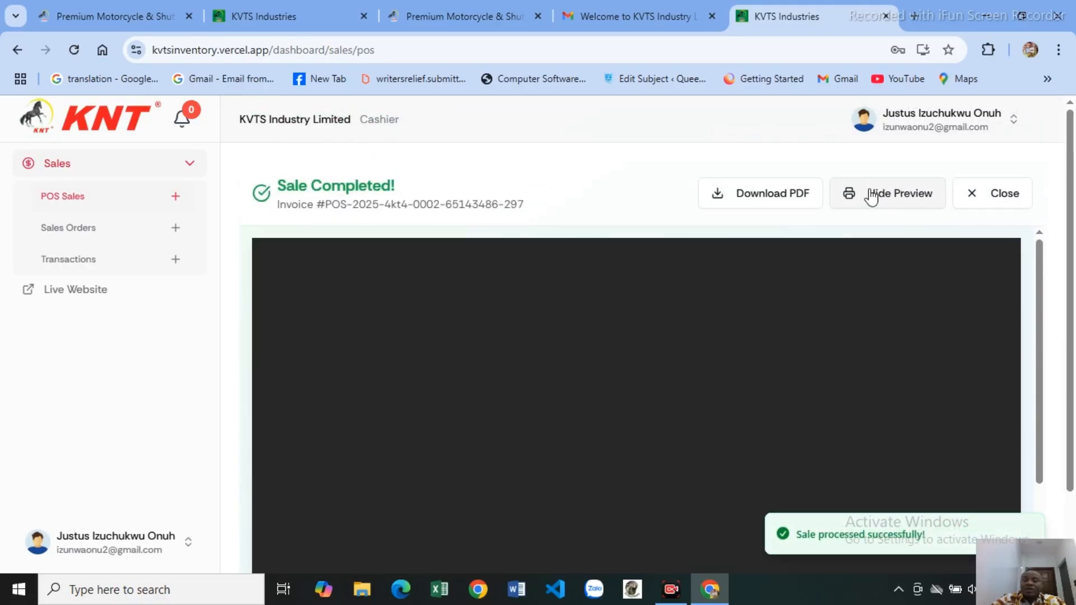
scroll(734, 320, down, 10)
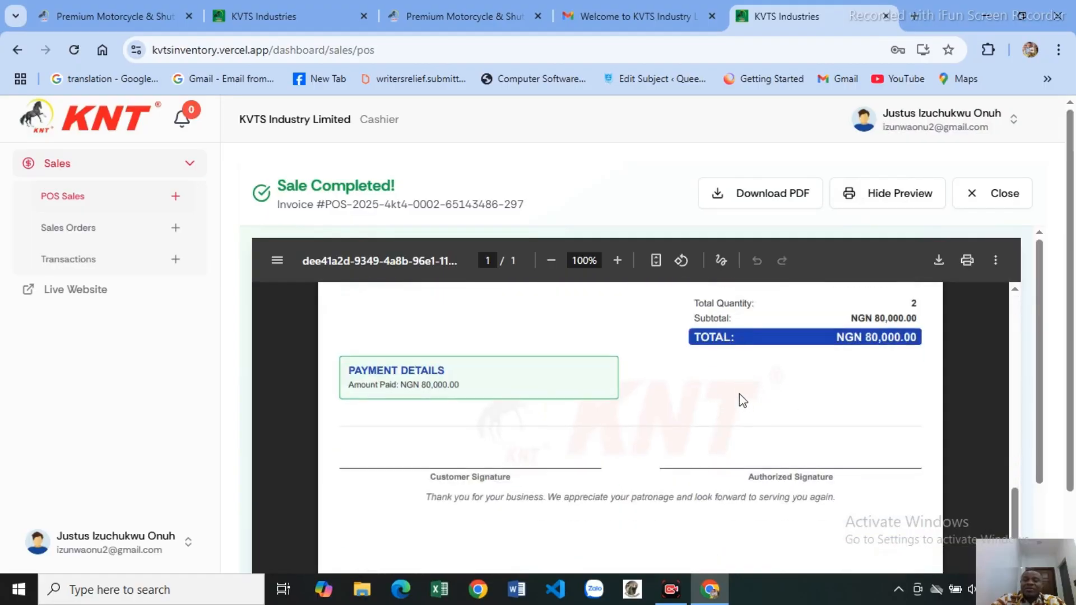
scroll(729, 342, up, 5)
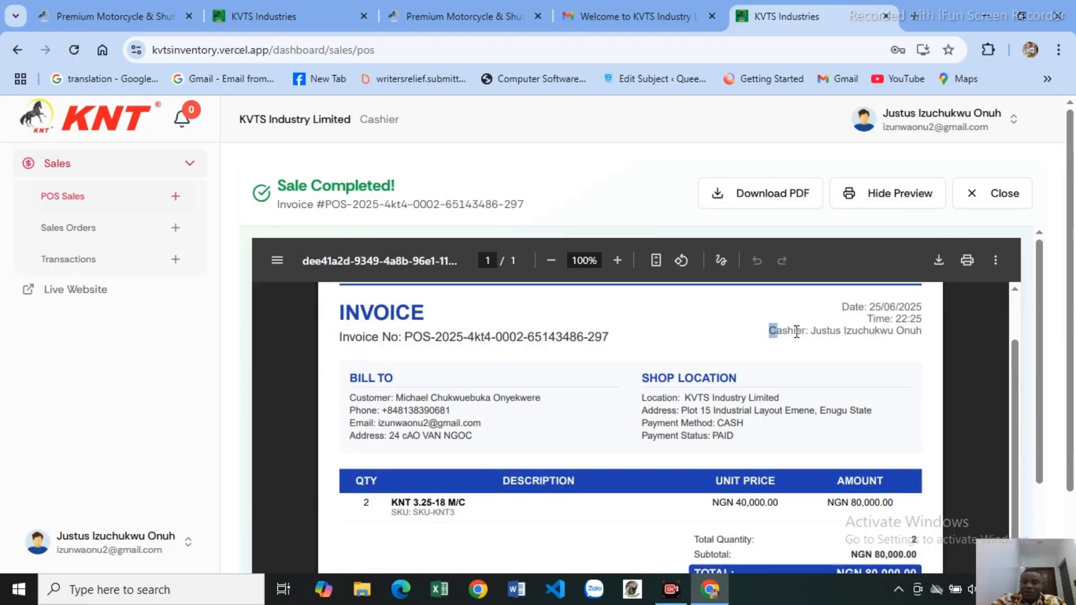
drag(797, 331, 918, 332)
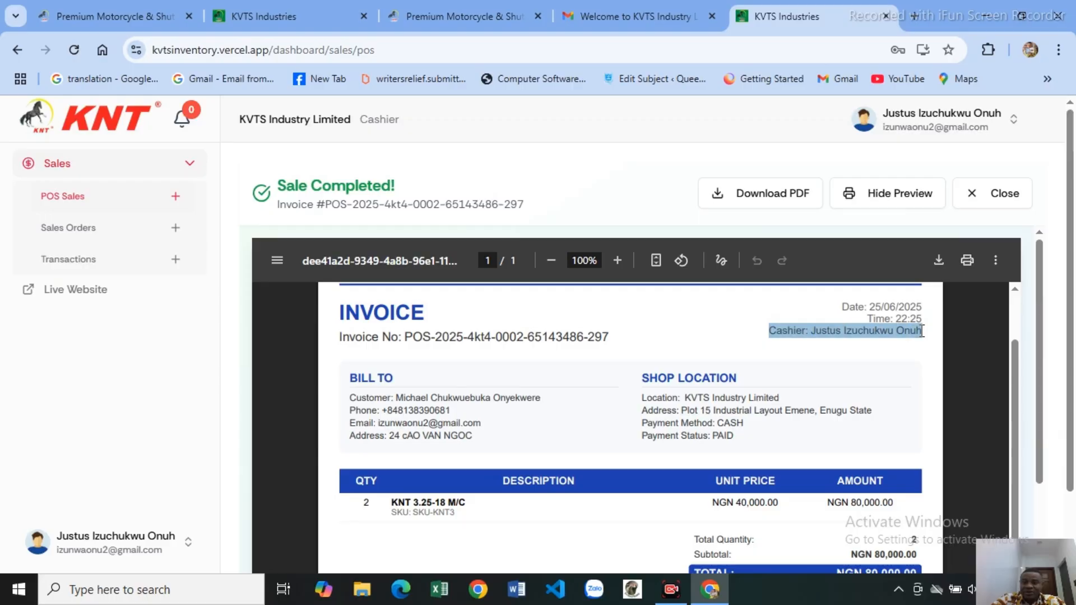
click(857, 356)
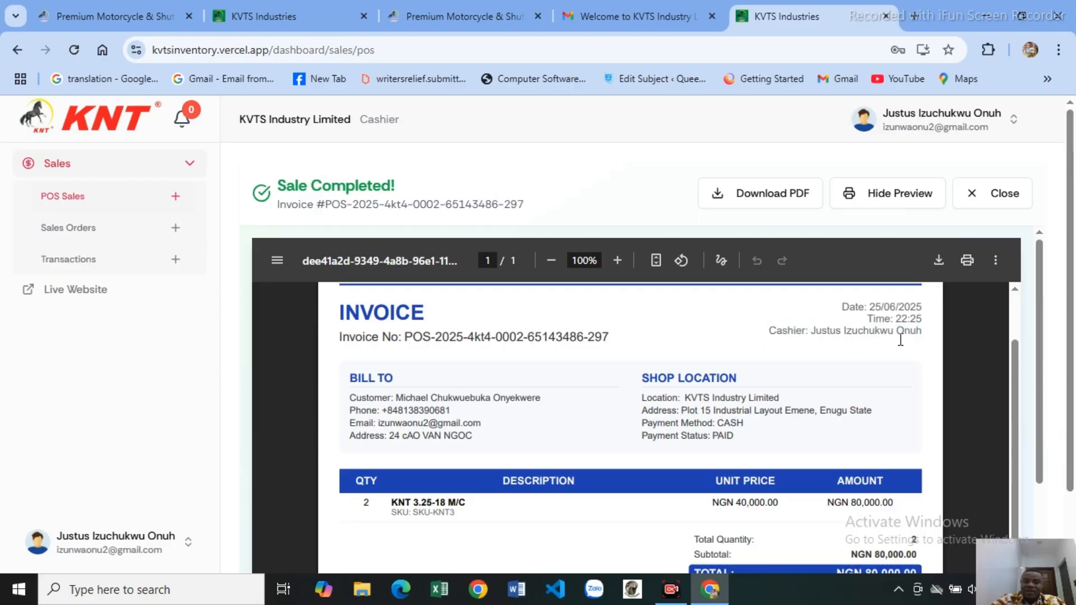
drag(619, 338, 382, 338)
scroll(430, 377, down, 1)
scroll(429, 376, down, 1)
scroll(432, 377, up, 4)
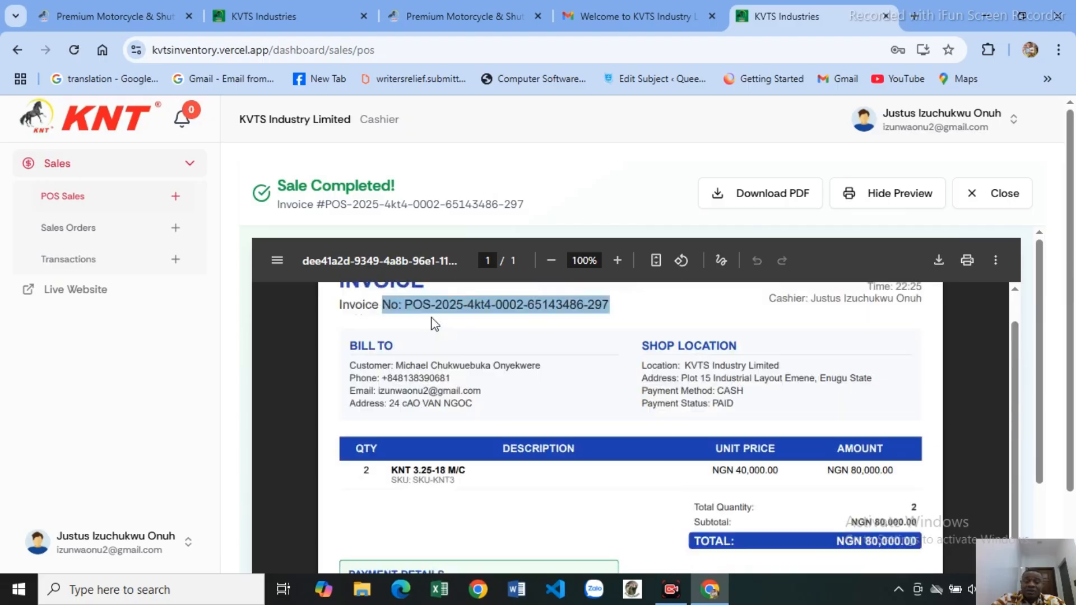
scroll(443, 418, down, 6)
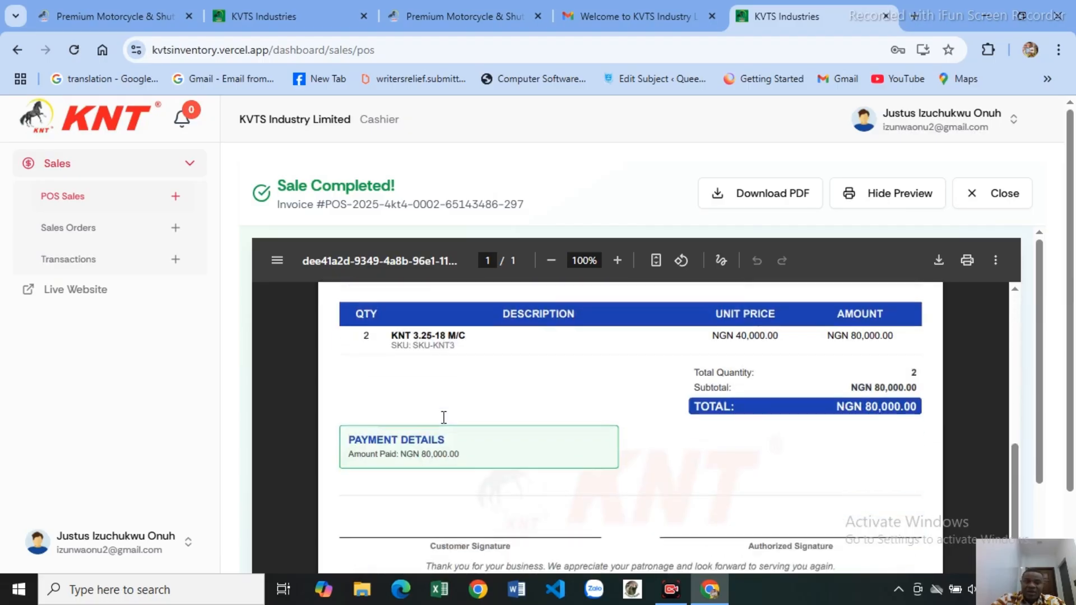
Step: Close the invoice preview, returning to the Point of Sale showing ₦400,000.00 across 2 orders
click(974, 196)
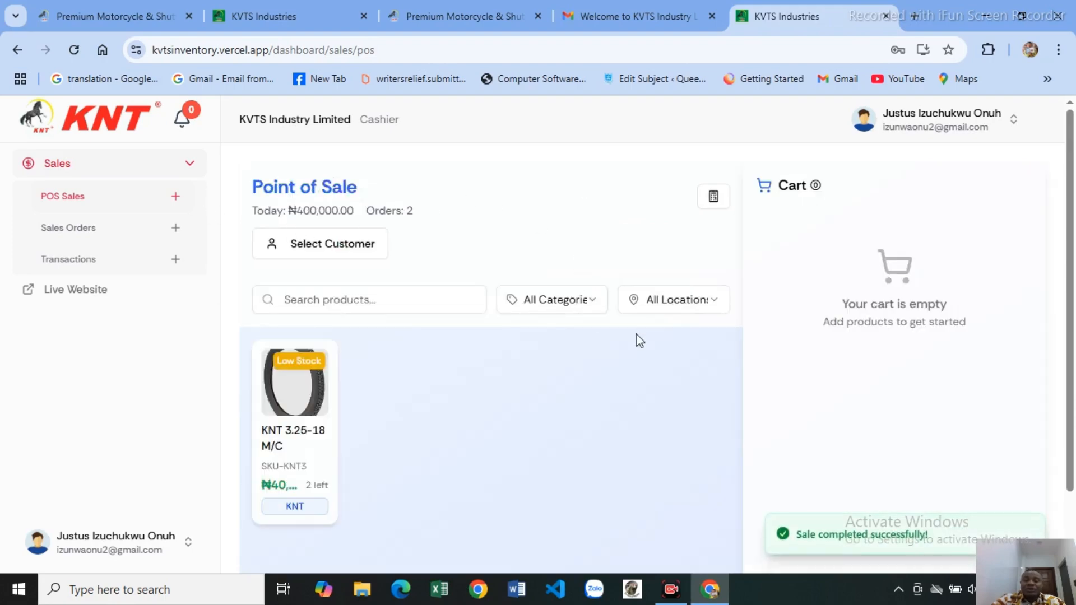
scroll(494, 320, down, 2)
scroll(346, 300, up, 2)
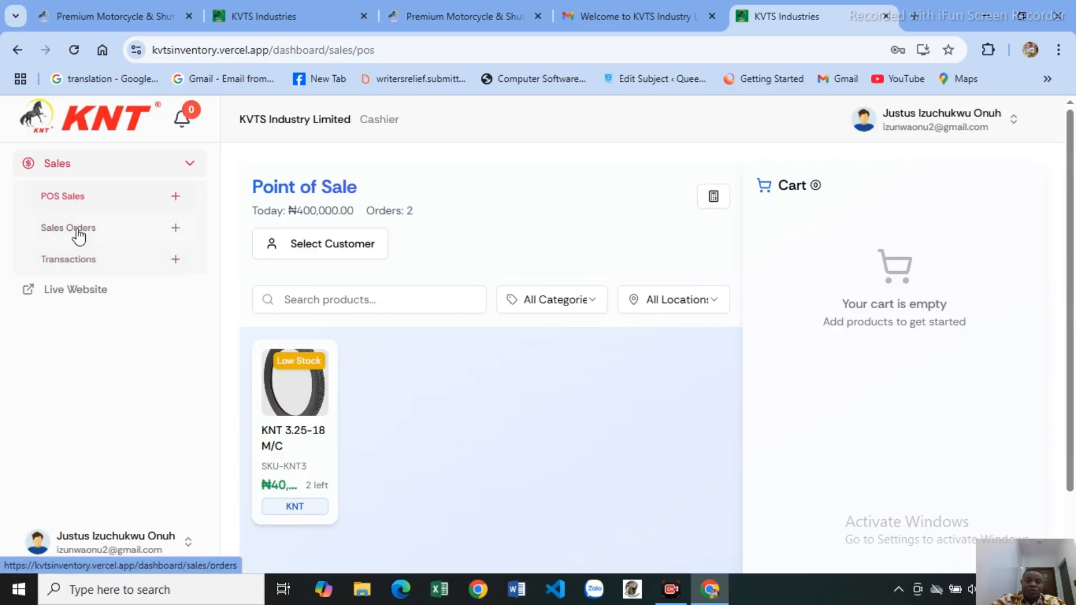
click(922, 120)
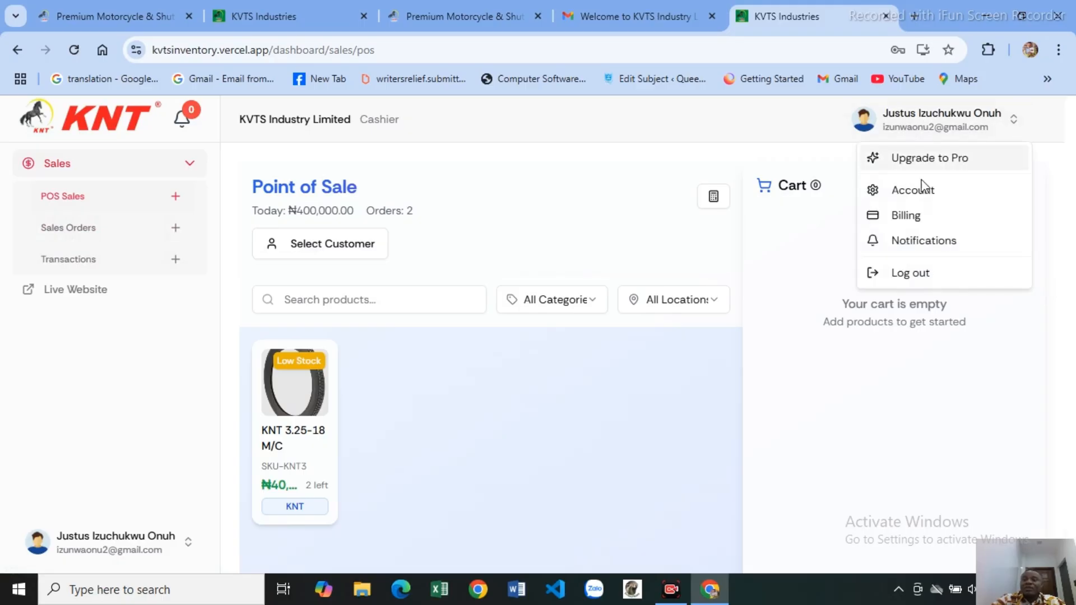
Step: Log out of the cashier account and fill in the saved administrator e-mail address
click(917, 276)
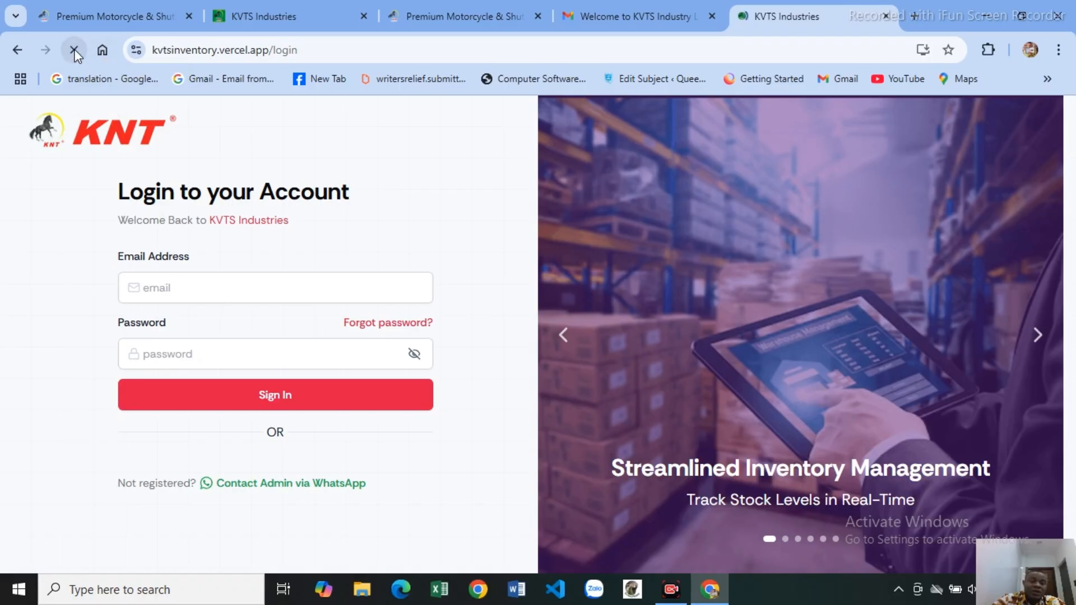
click(173, 286)
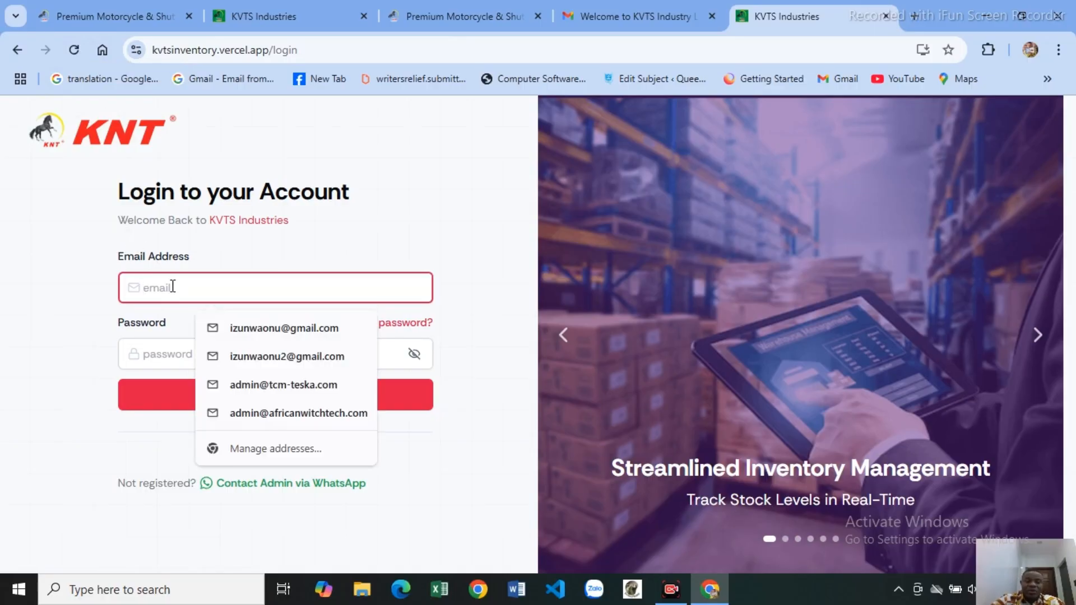
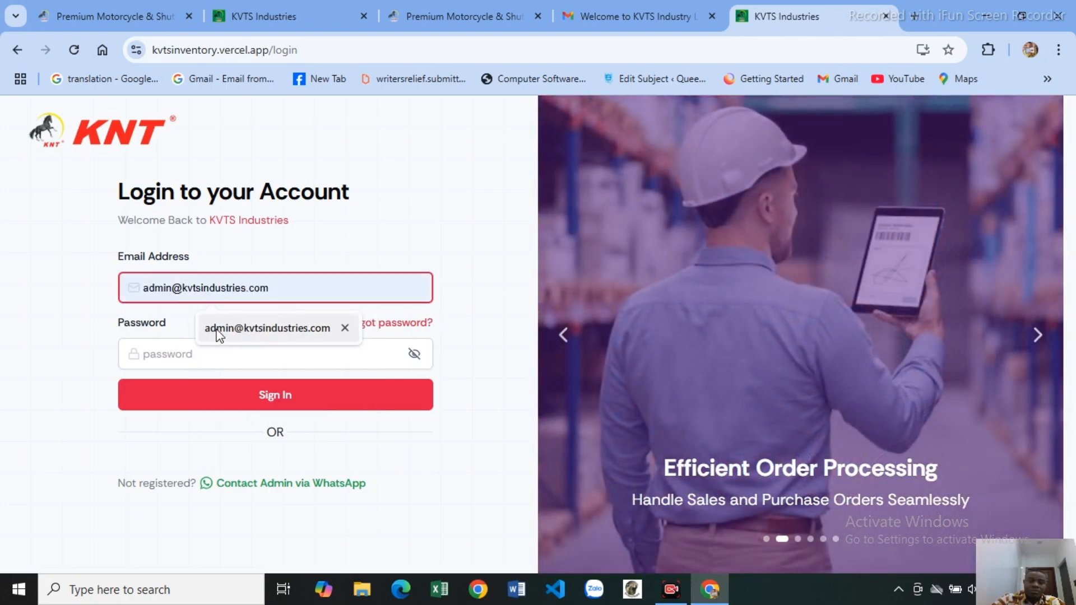
click(219, 331)
Step: Enter the administrator account password and sign in
click(189, 353)
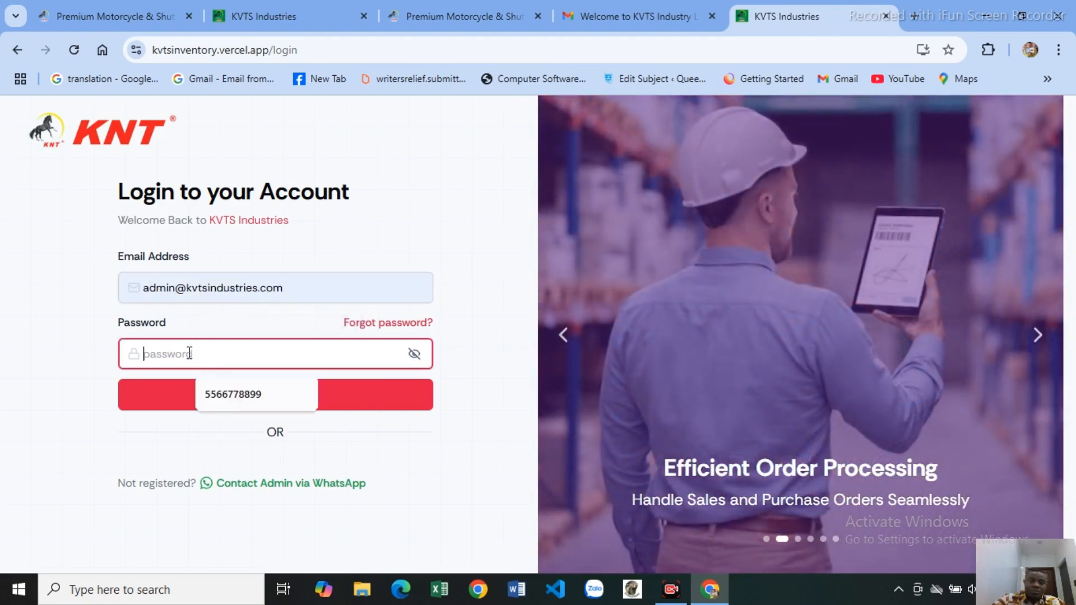
text(f)
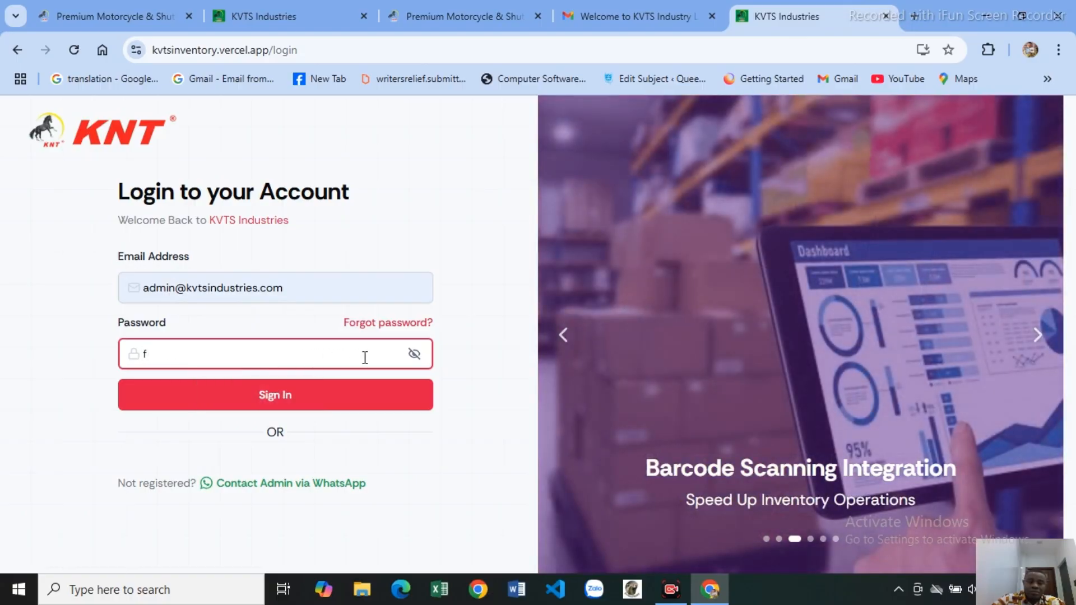
click(415, 354)
click(144, 354)
text(•••••••)
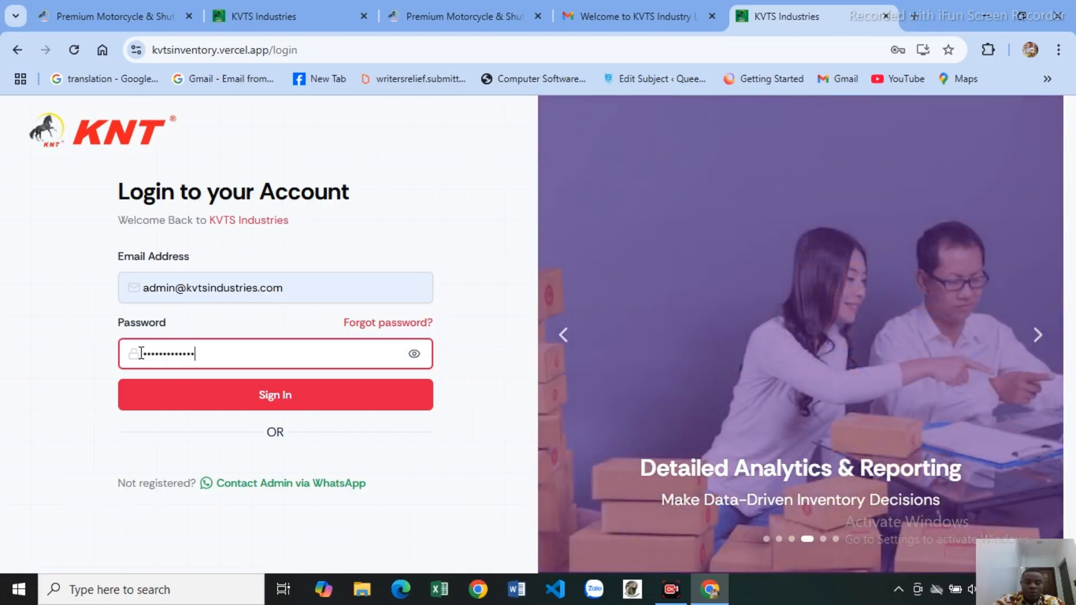
text(••)
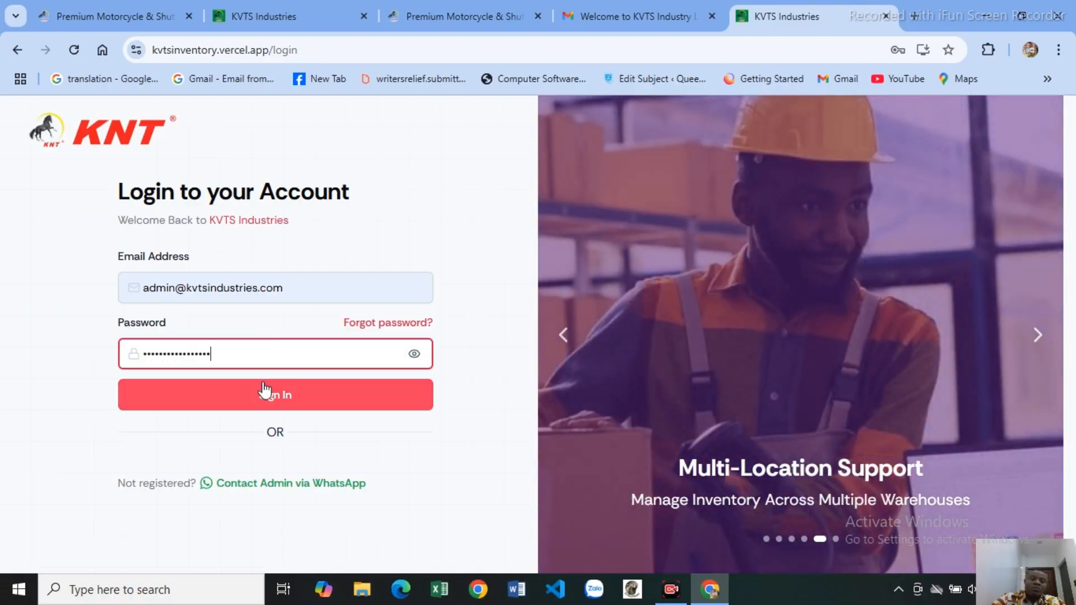
click(263, 388)
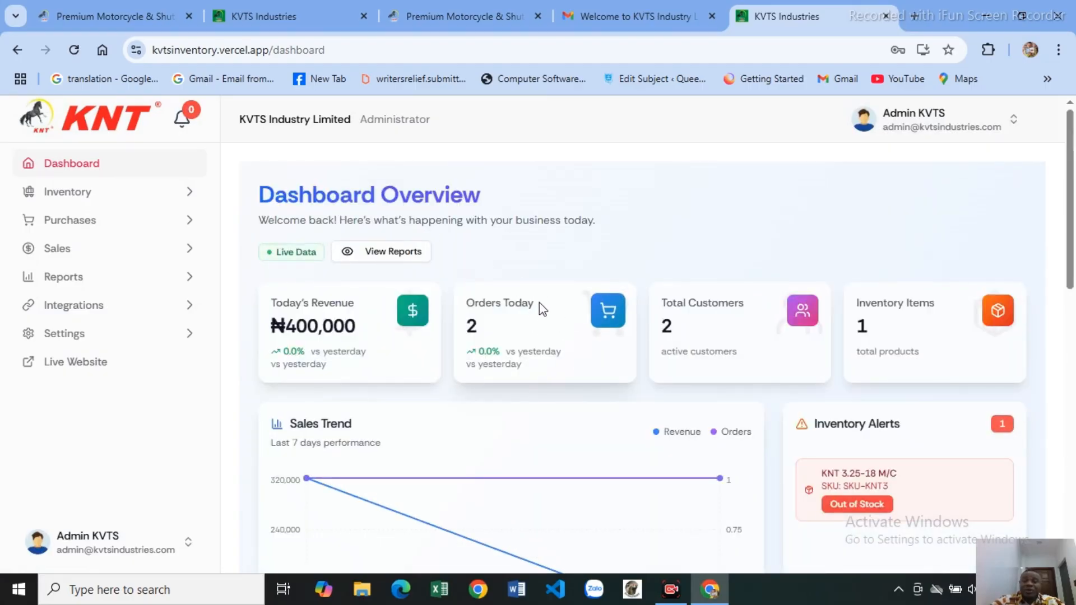
Step: Highlight the Orders Today figure and scroll down the Dashboard Overview
drag(540, 303, 468, 297)
scroll(561, 330, down, 3)
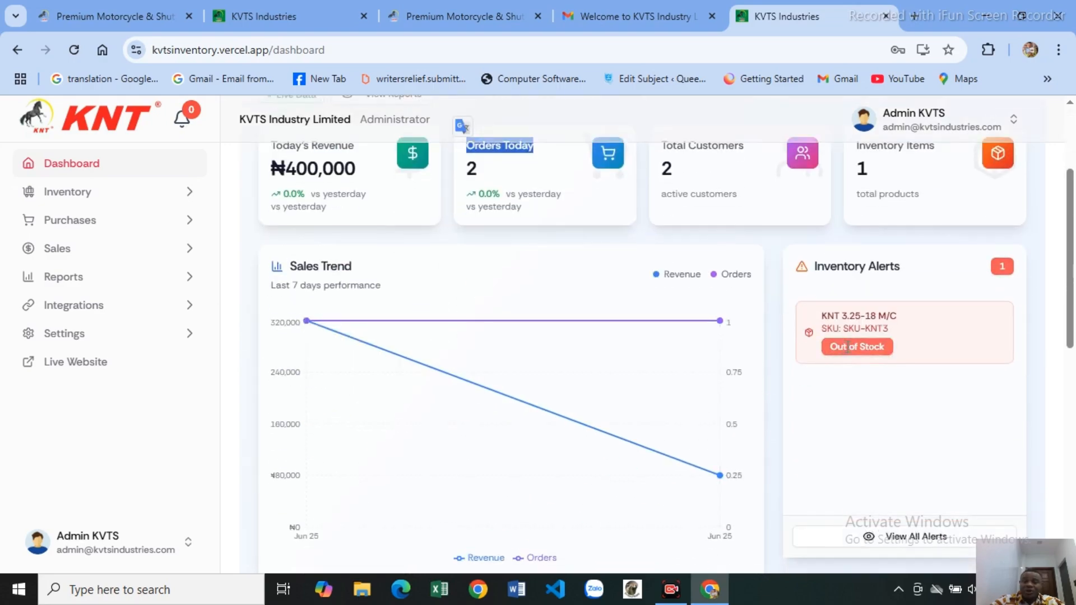
scroll(849, 353, down, 4)
scroll(850, 362, down, 3)
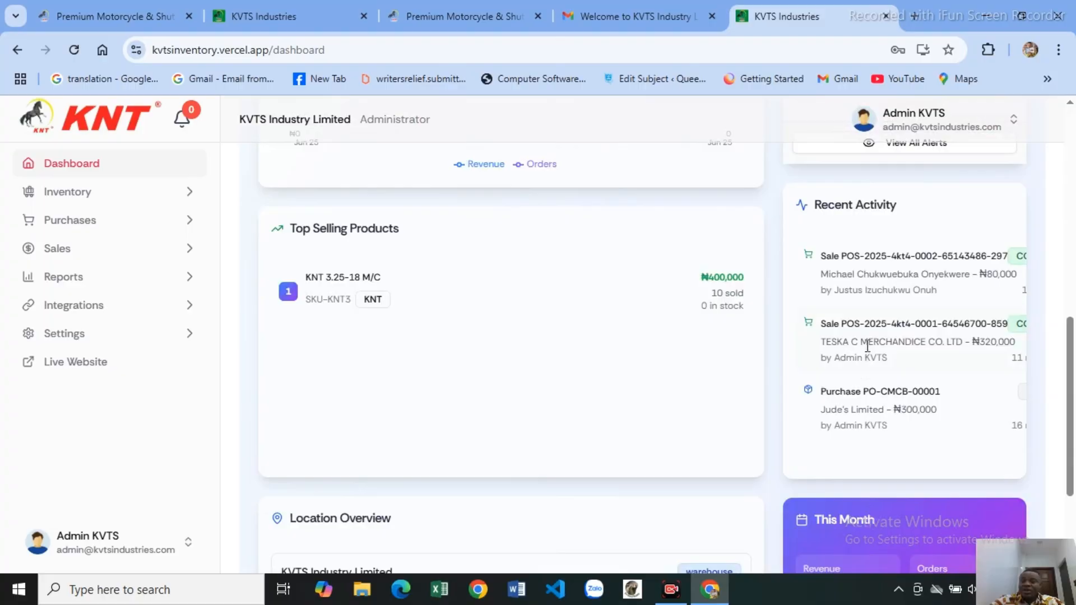
Step: Highlight who recorded each Recent Activity entry, including the ₦80,000 sale, then Monthly Sales
drag(942, 291, 839, 293)
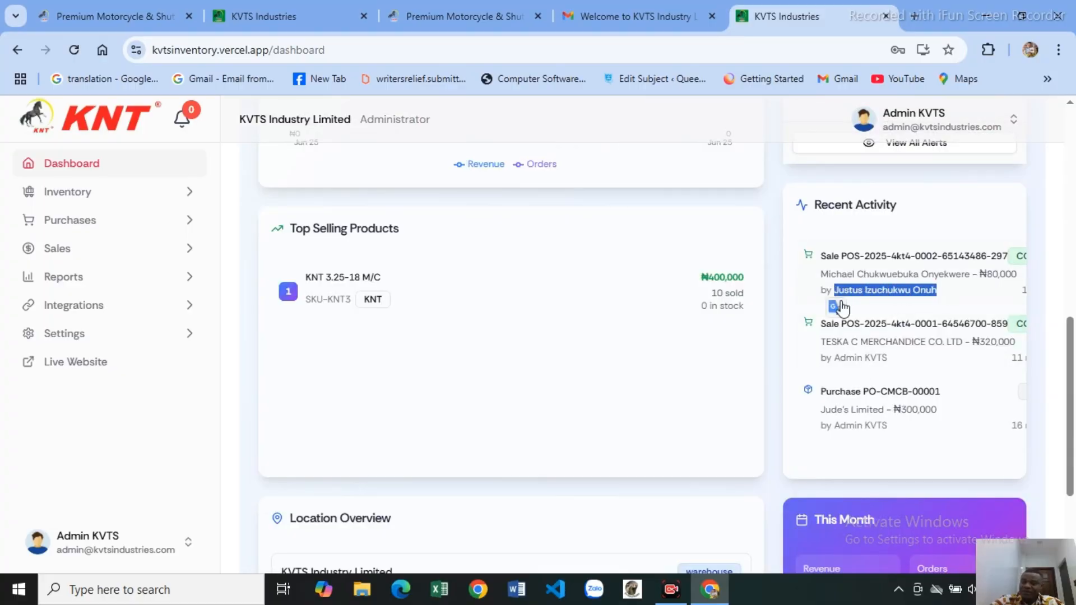
drag(889, 357, 827, 357)
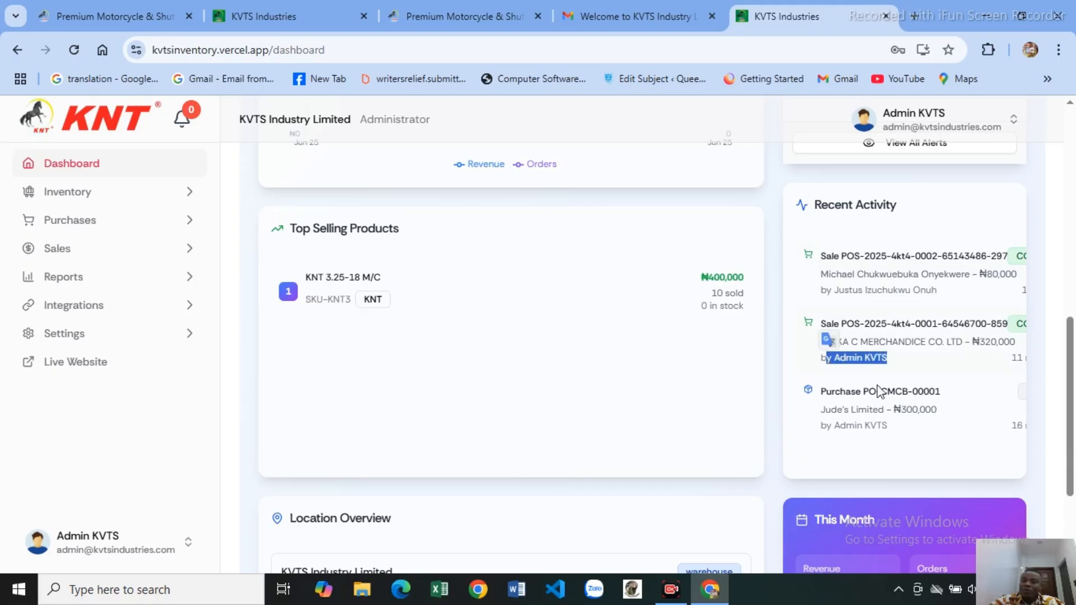
drag(892, 426, 845, 426)
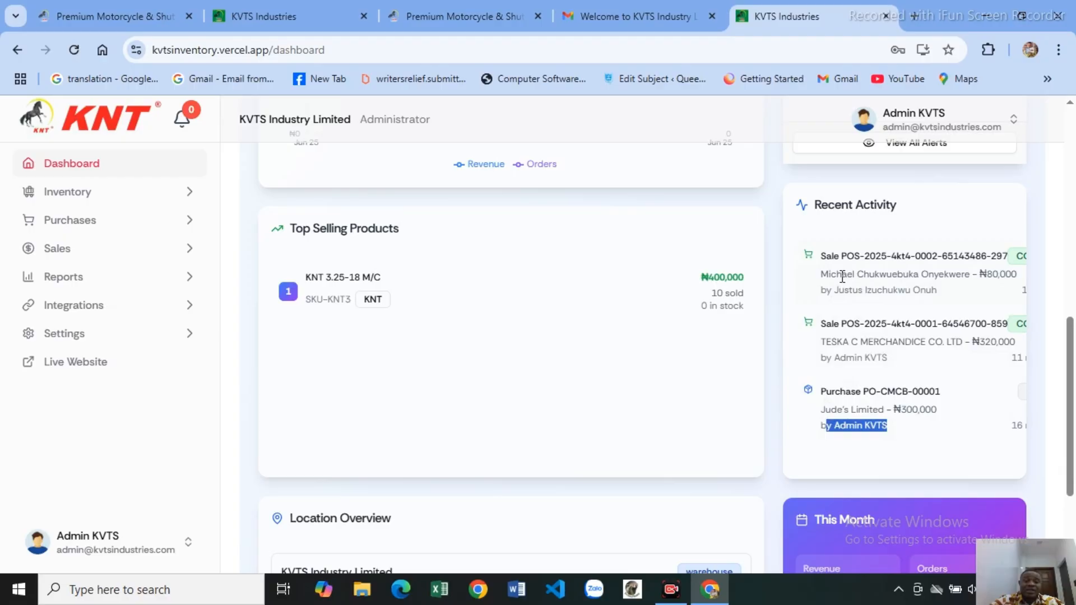
scroll(344, 252, down, 3)
scroll(350, 235, up, 3)
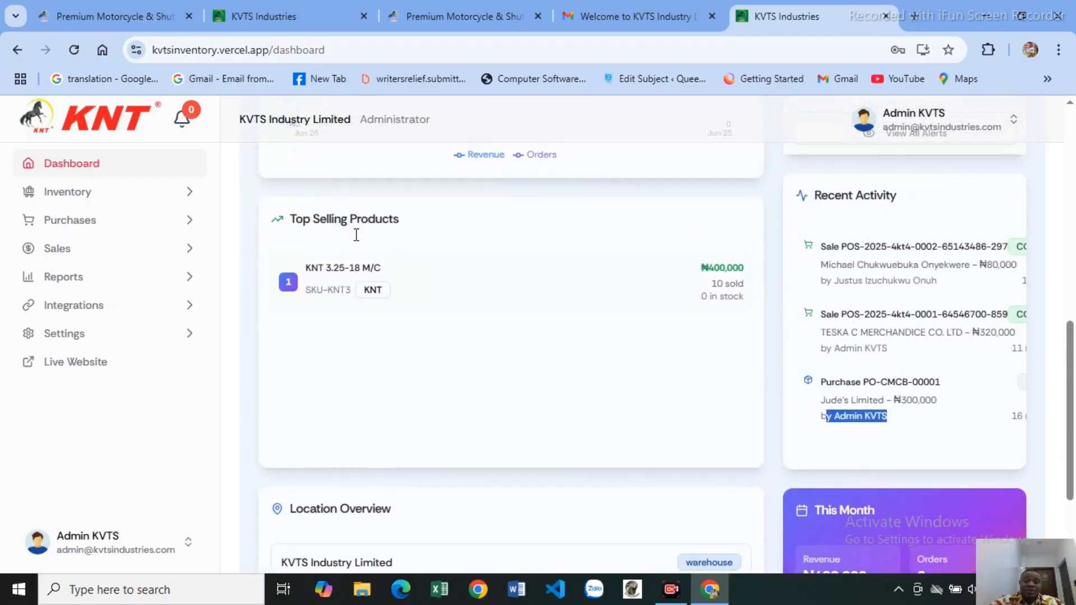
scroll(359, 336, down, 3)
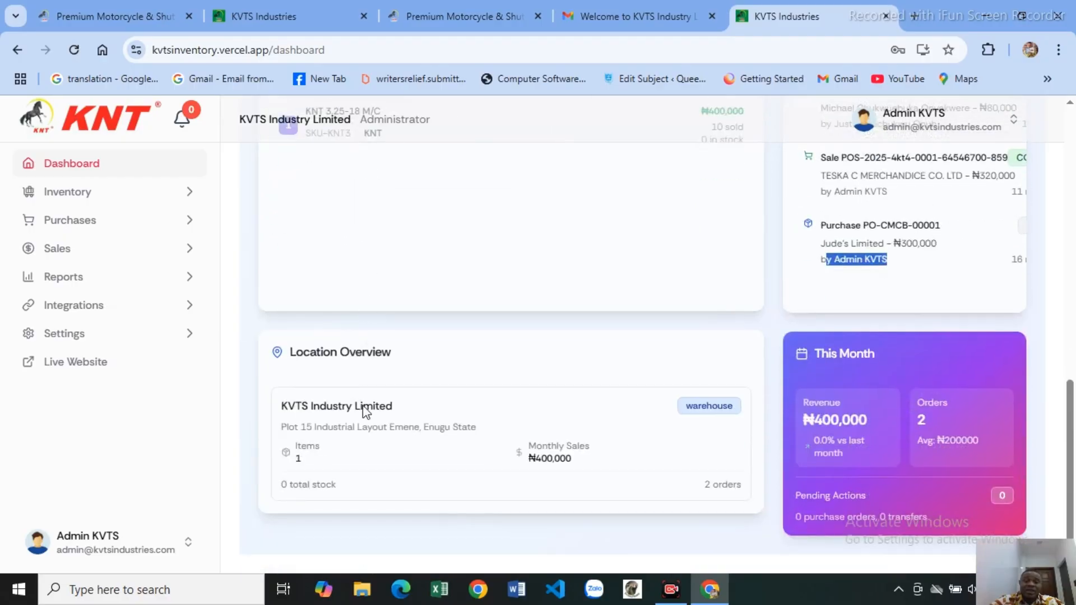
click(318, 463)
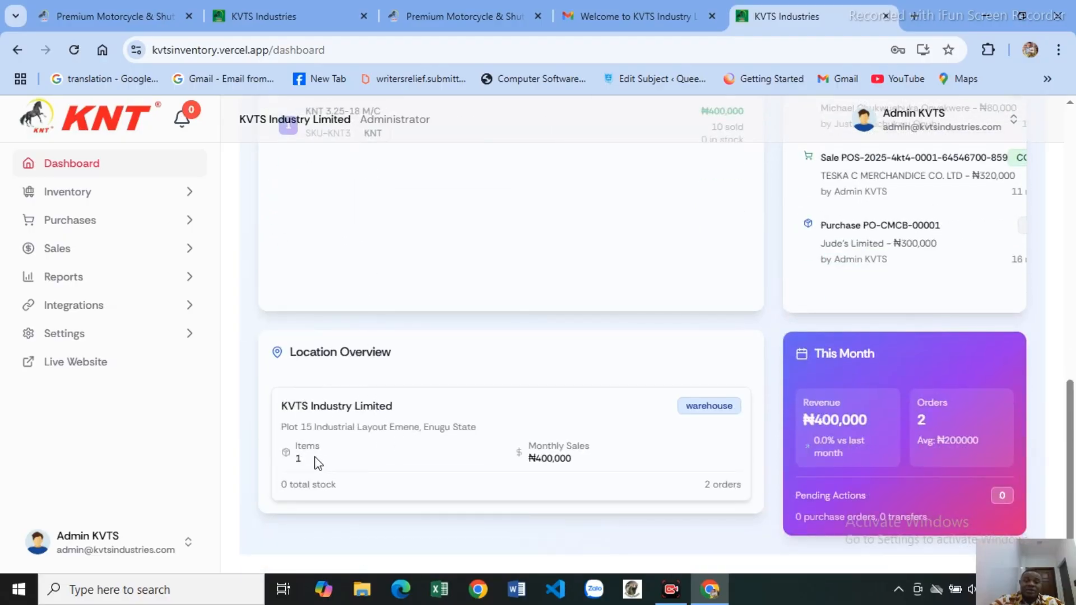
double_click(587, 449)
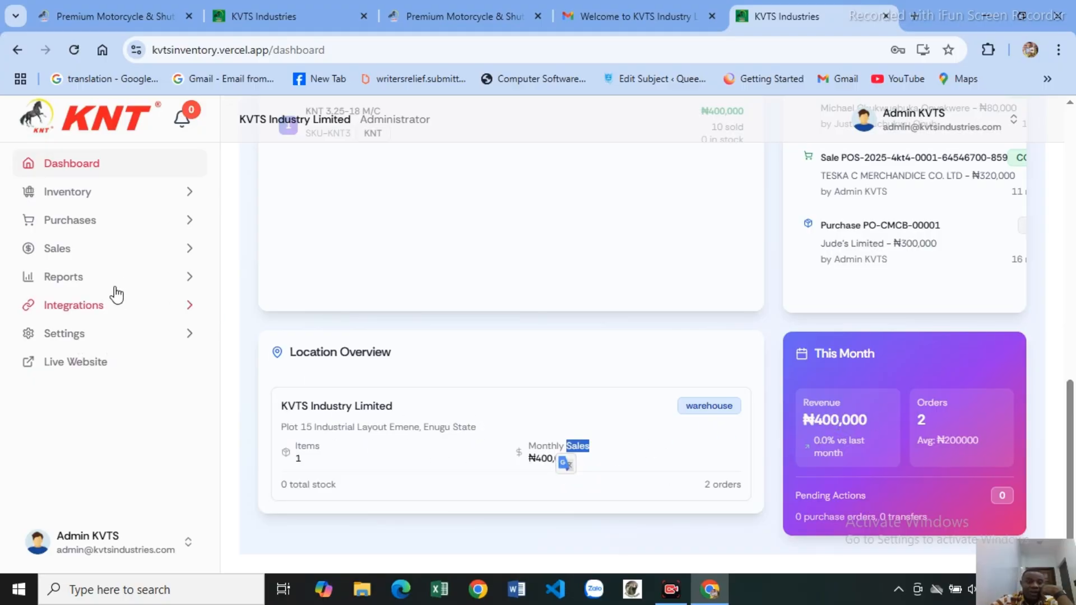
Step: Open Accounting Integration and view the chart of accounts, trial balance, then general ledger
click(69, 305)
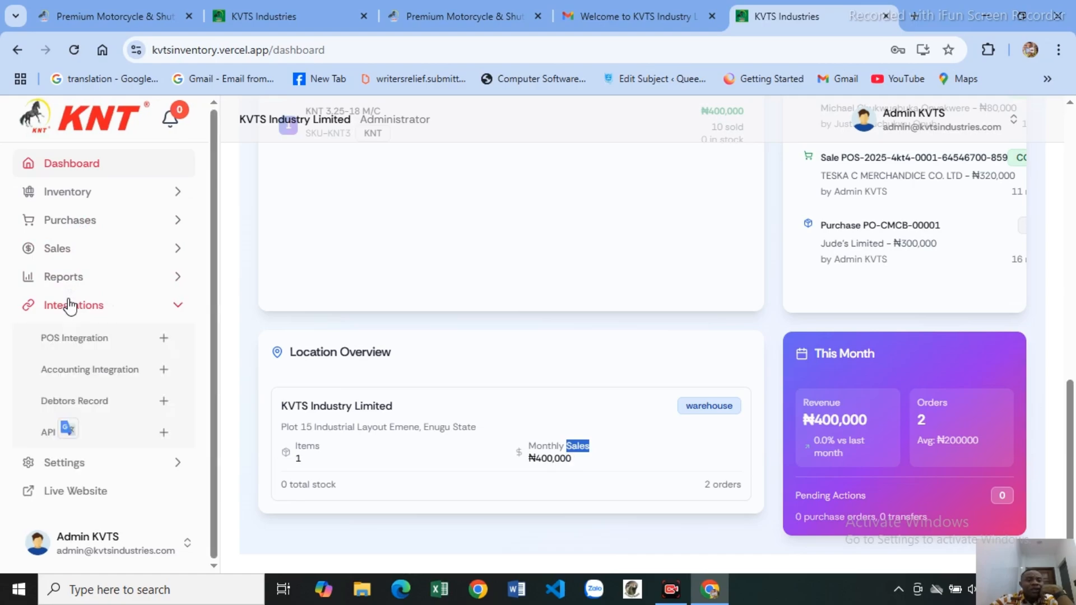
click(75, 378)
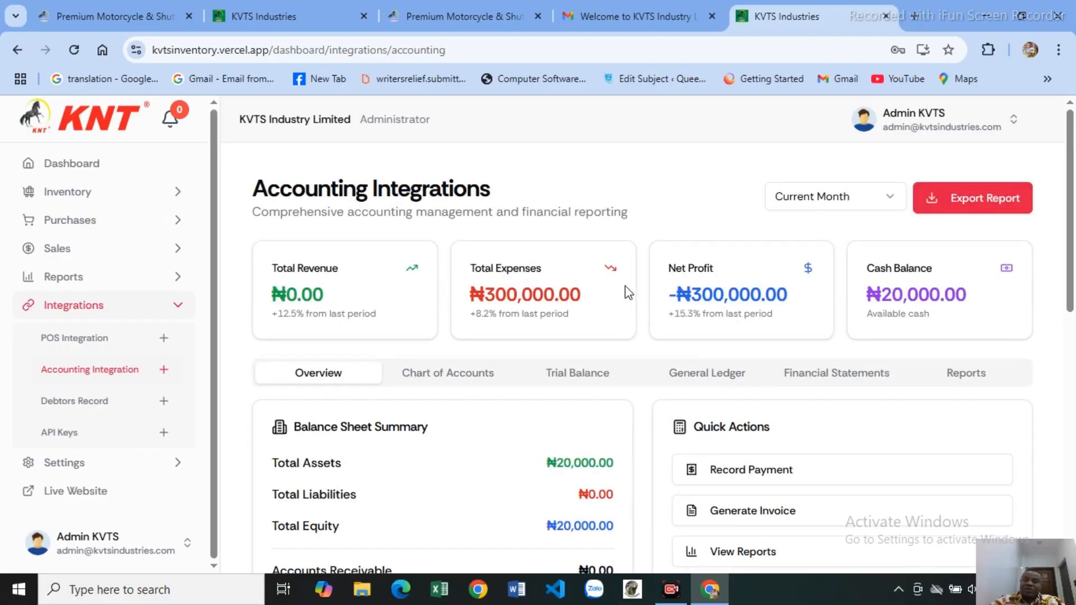
scroll(807, 303, down, 3)
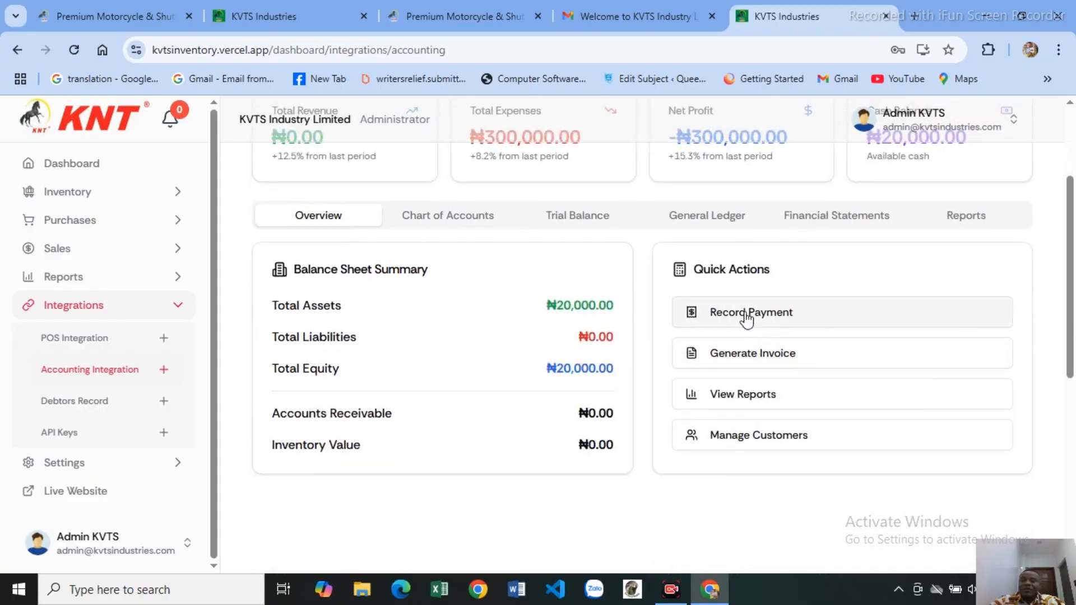
click(450, 224)
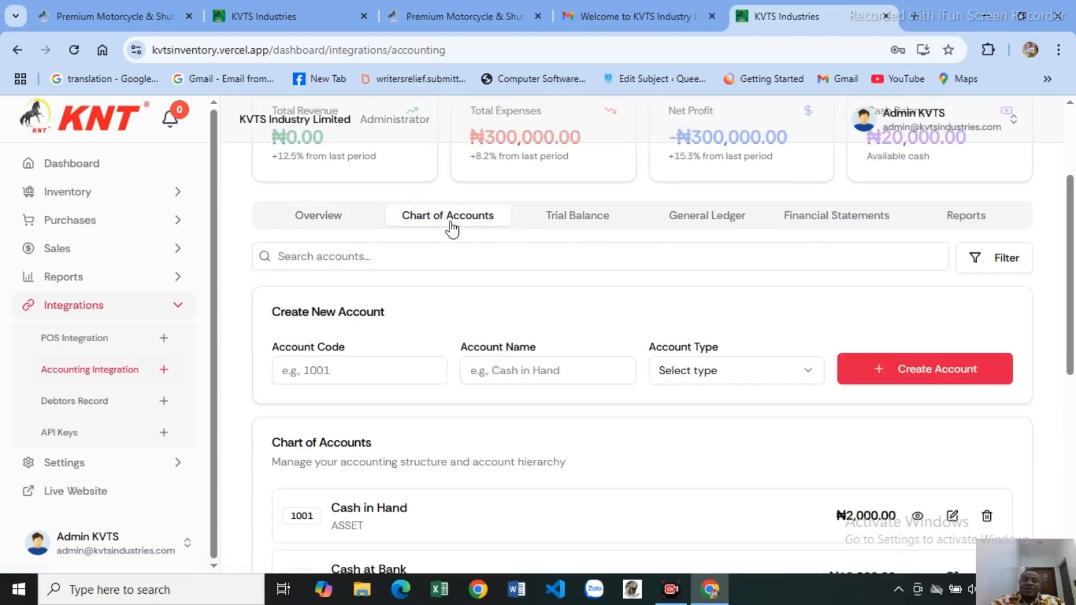
click(554, 219)
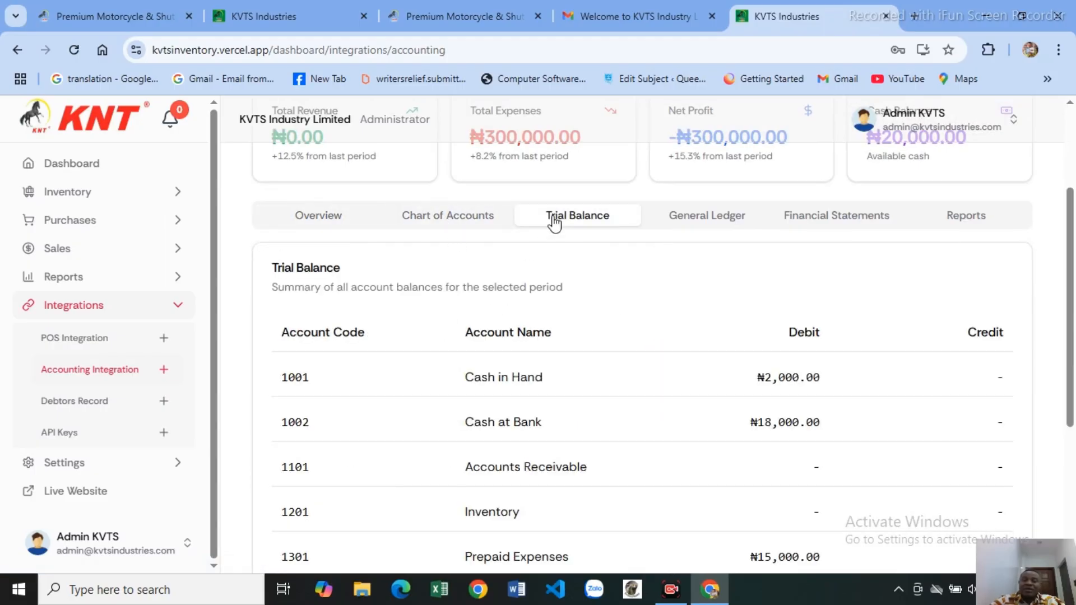
click(704, 222)
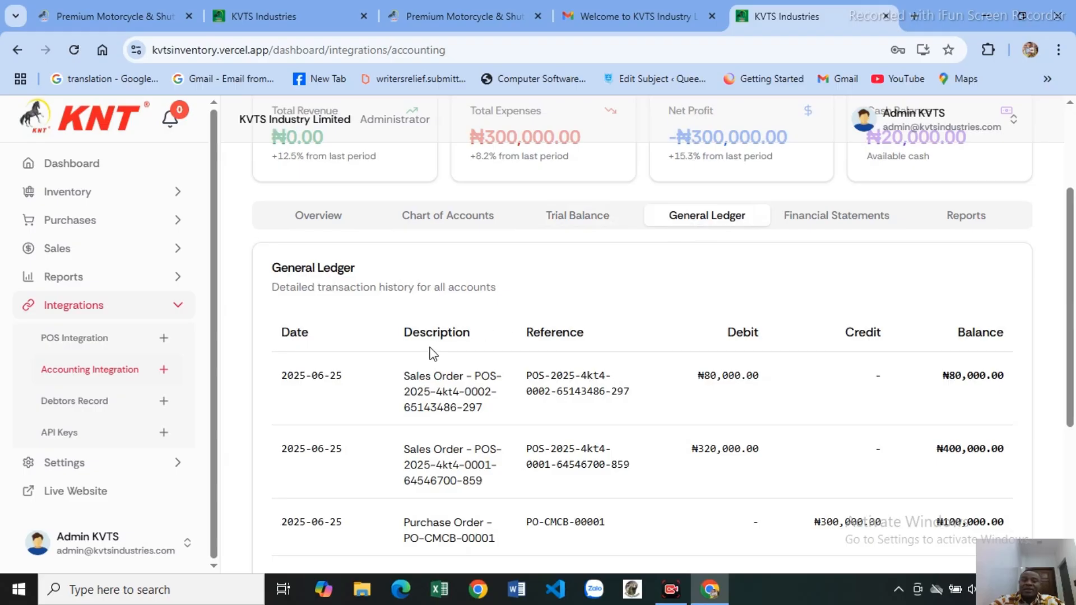
Step: Inspect the first ledger entries, including the ₦320,000.00 debit, then show the Financial Statements
scroll(448, 353, down, 3)
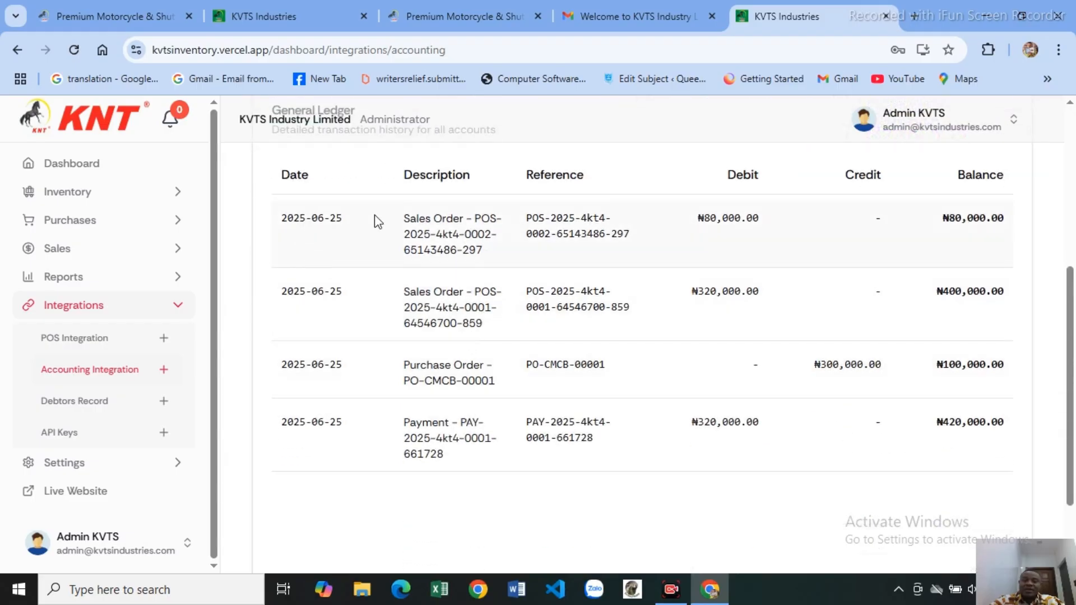
drag(404, 217, 651, 260)
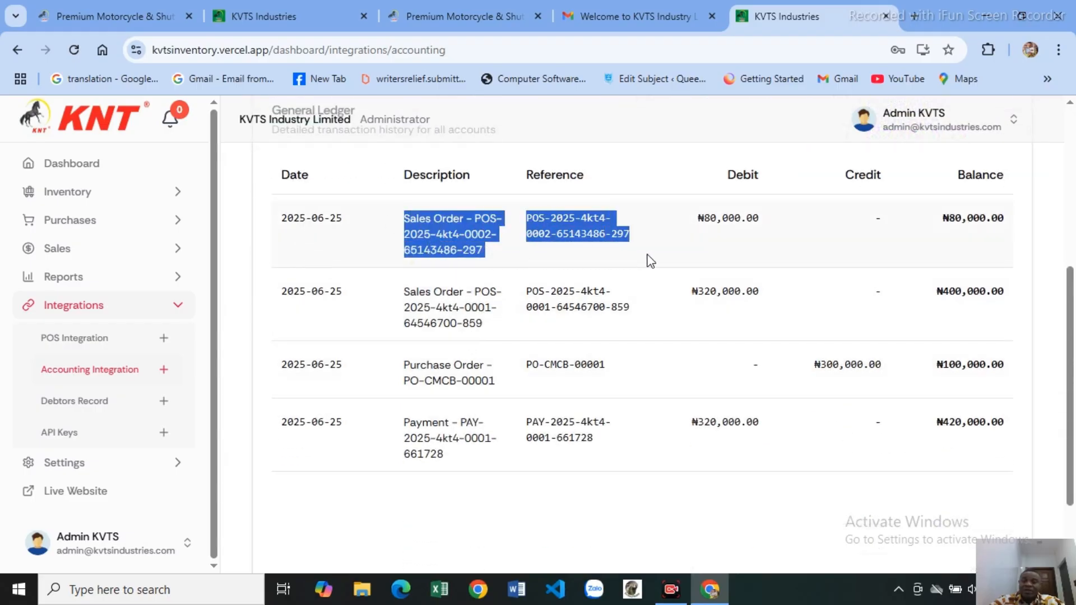
drag(774, 224, 729, 219)
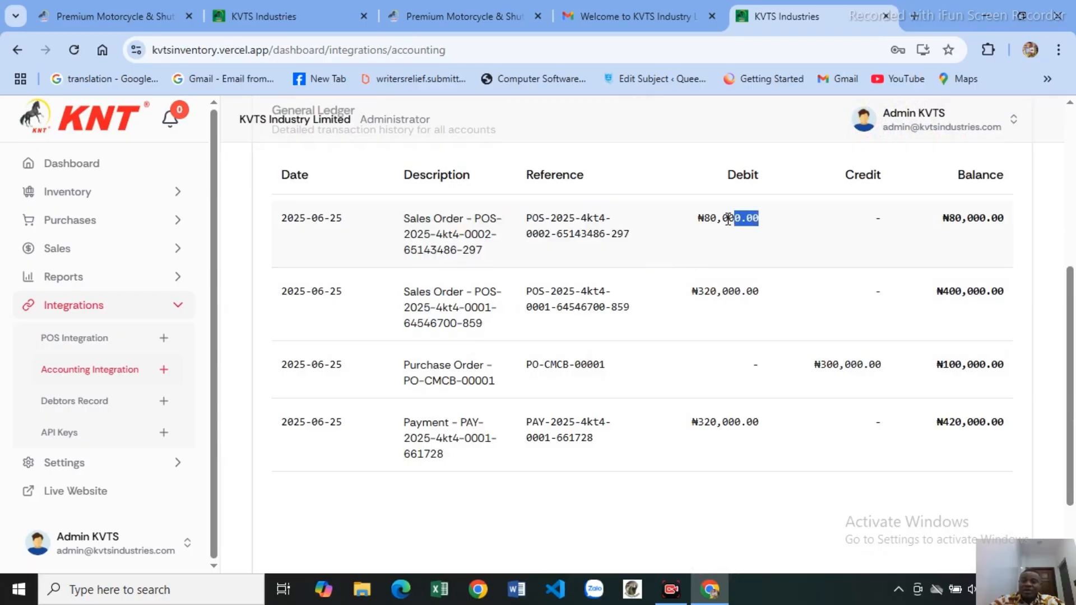
drag(774, 292, 692, 293)
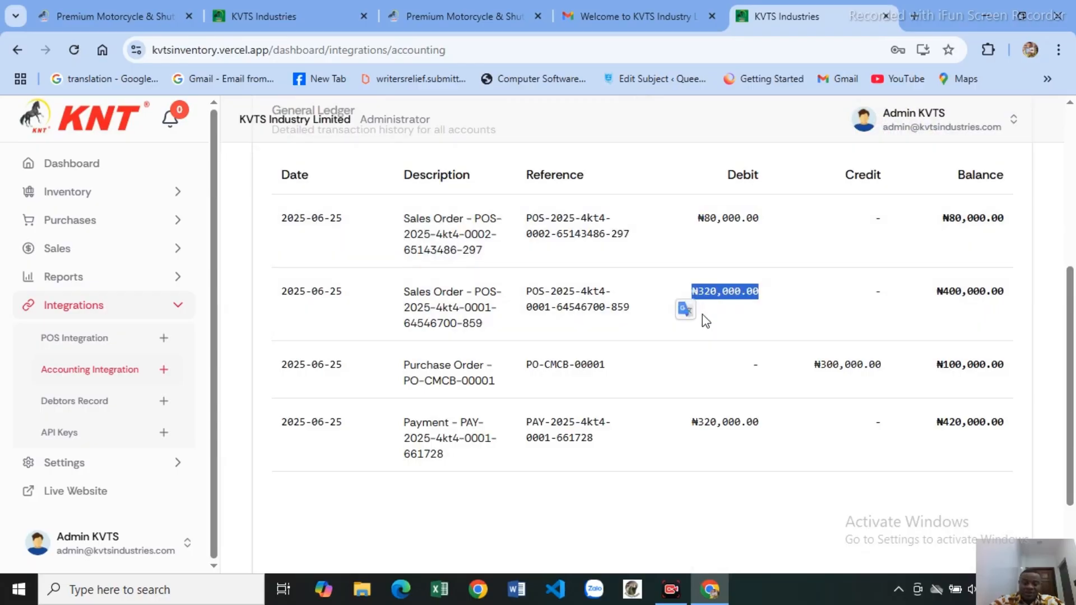
scroll(849, 183, up, 5)
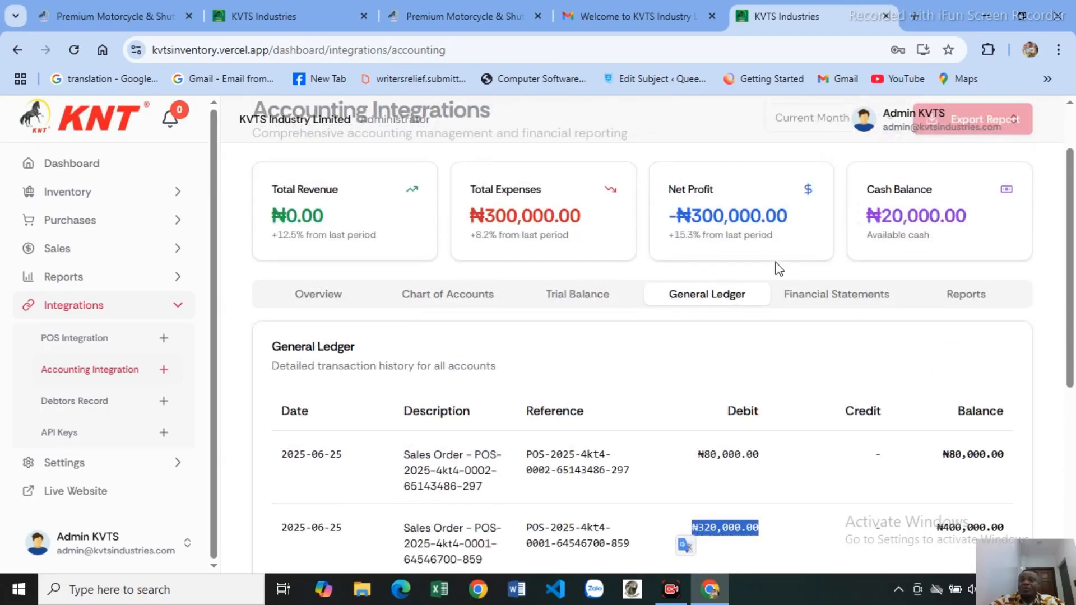
click(827, 294)
scroll(829, 296, up, 1)
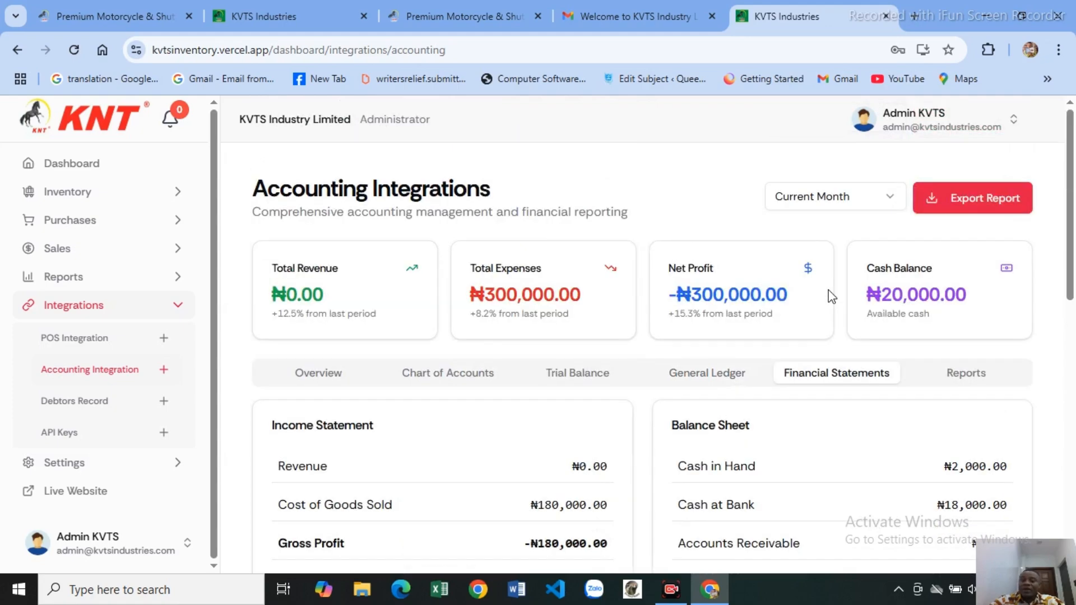
Step: Generate the current-month Debtor Aging report from the Reports list, then close it
click(968, 371)
scroll(632, 423, down, 2)
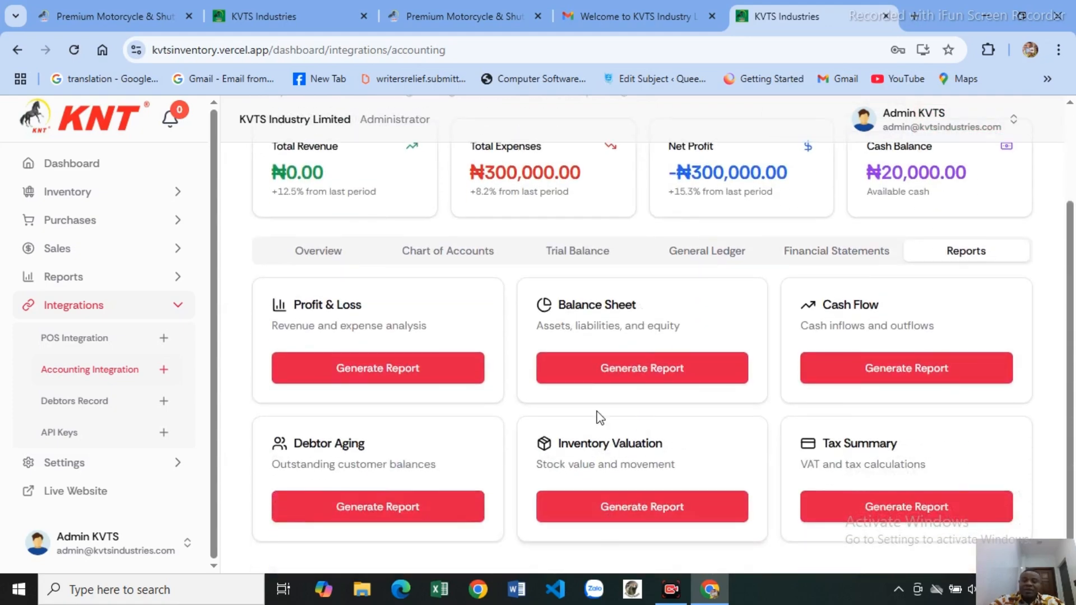
click(364, 516)
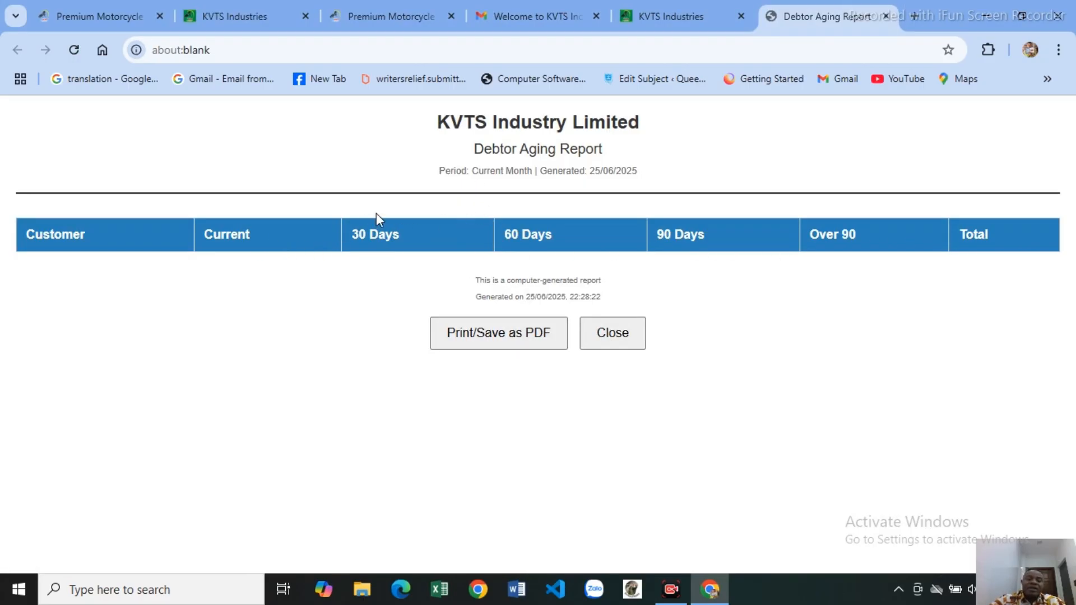
click(613, 333)
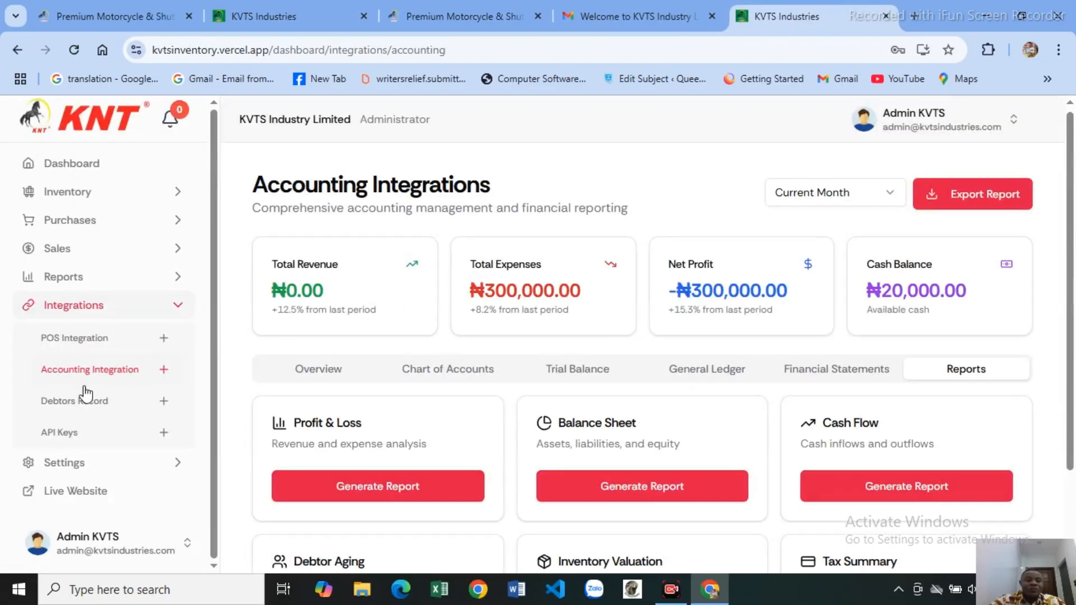
Step: Toggle the Settings, Integrations and Reports menus, then open Sales > Customers listing two customers
click(65, 463)
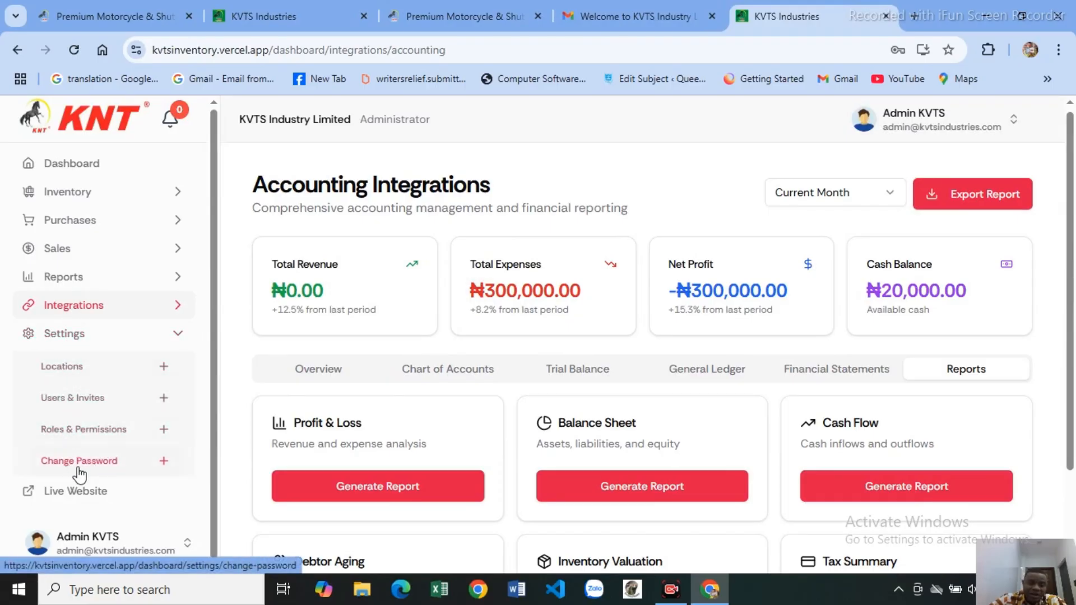
click(75, 337)
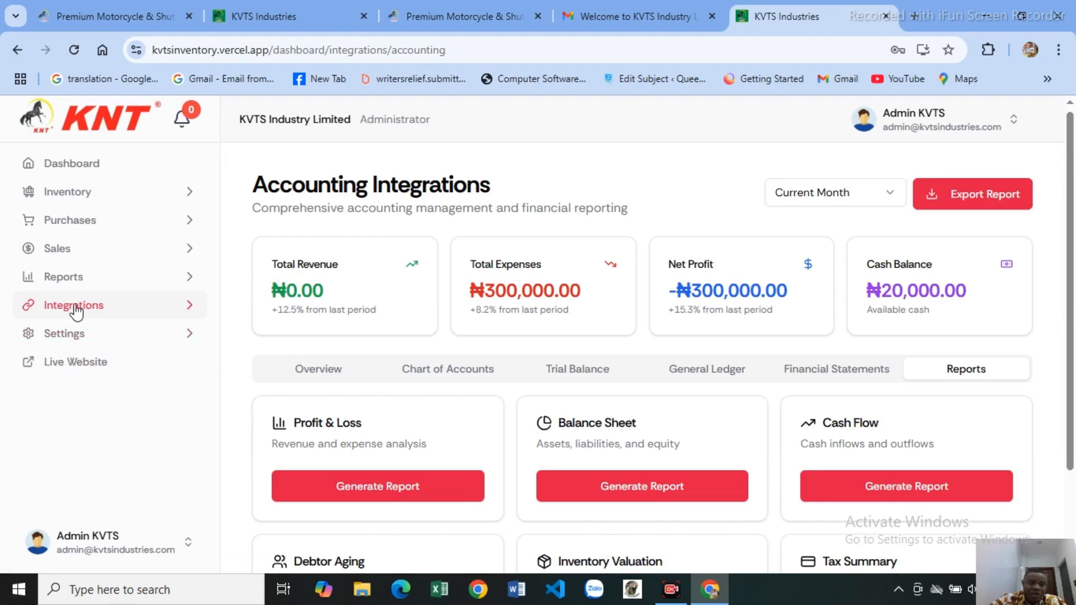
click(73, 307)
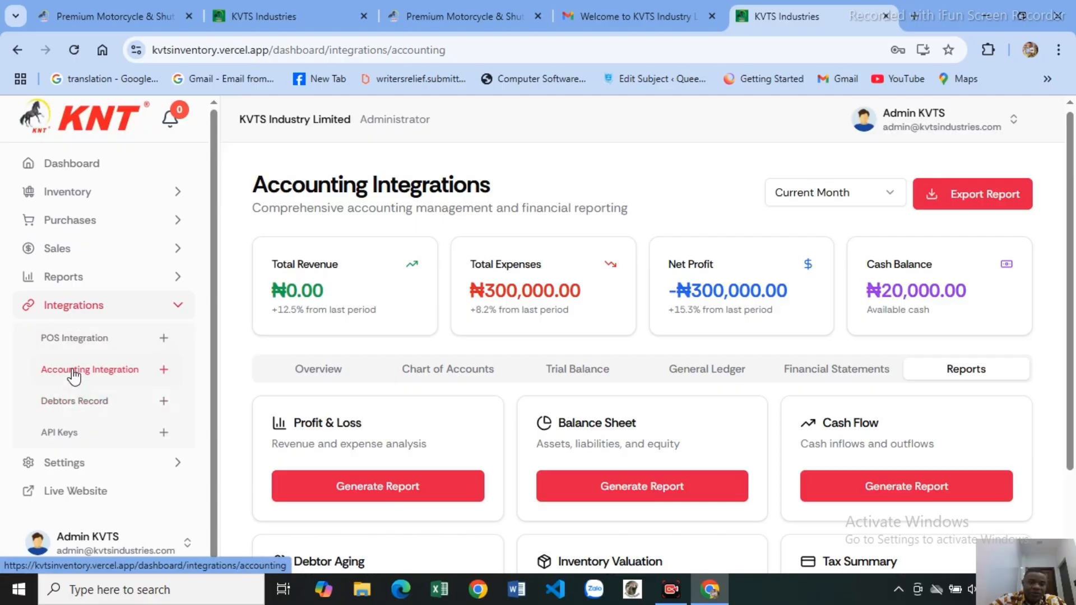
click(72, 305)
click(64, 277)
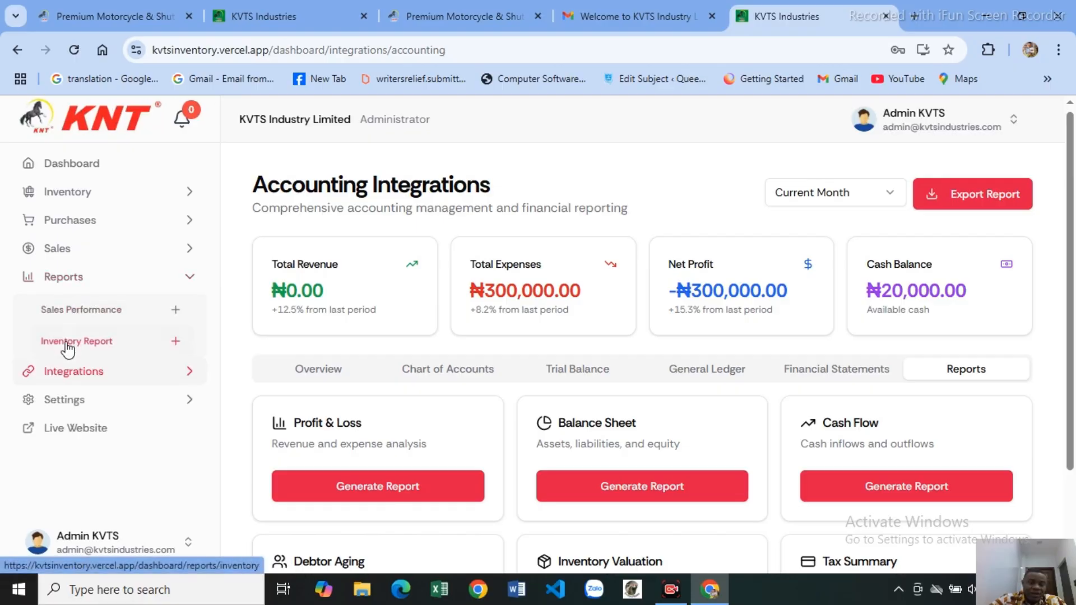
click(62, 277)
click(56, 250)
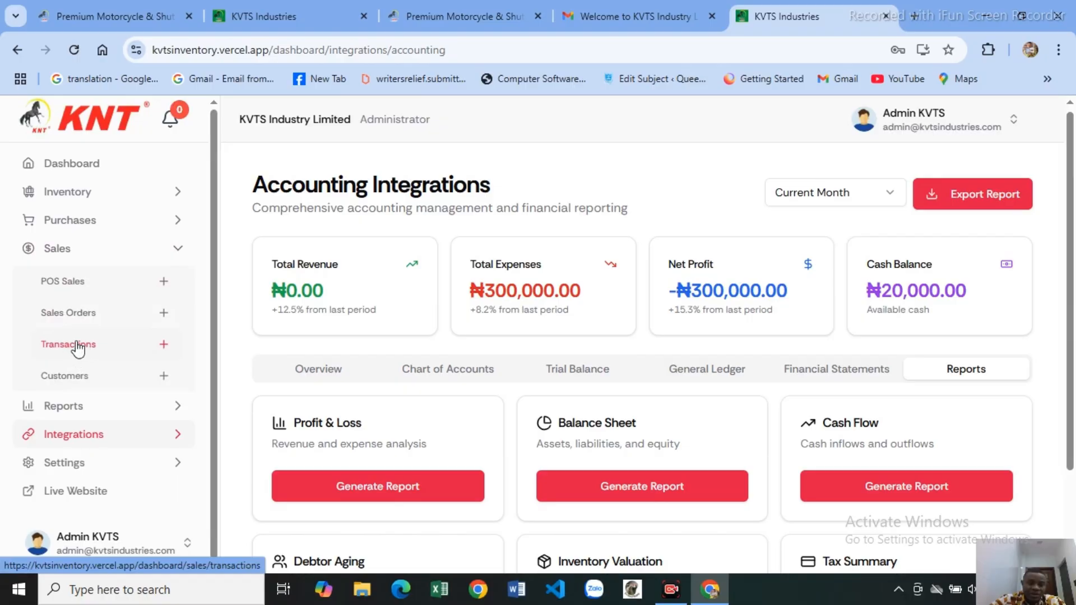
click(63, 379)
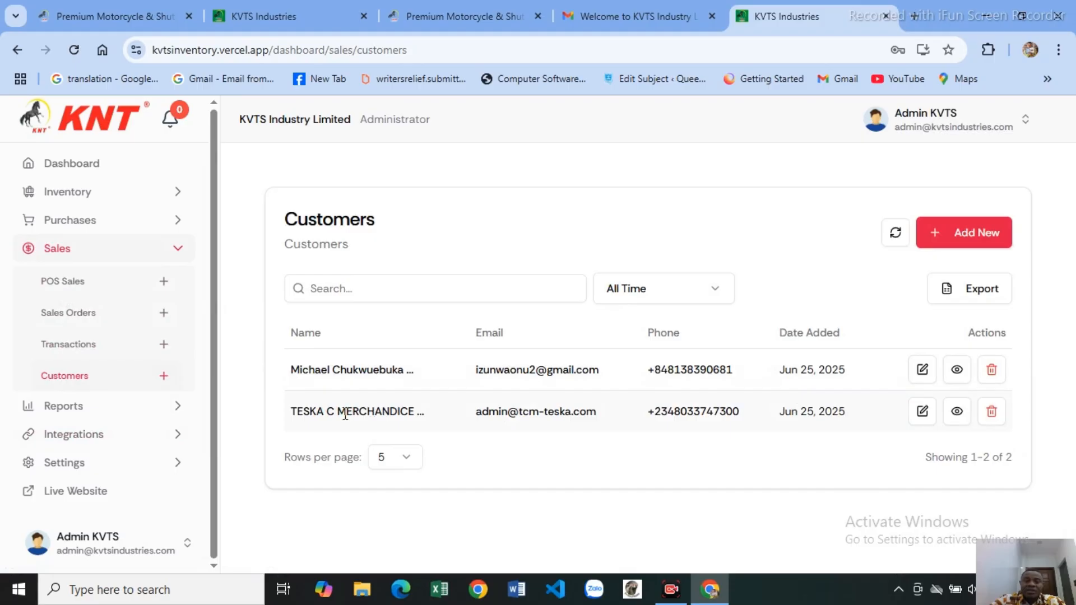
Step: Open the TESKA C MERCHANDICE CO. LTD customer record from the Customers table
drag(296, 411, 443, 415)
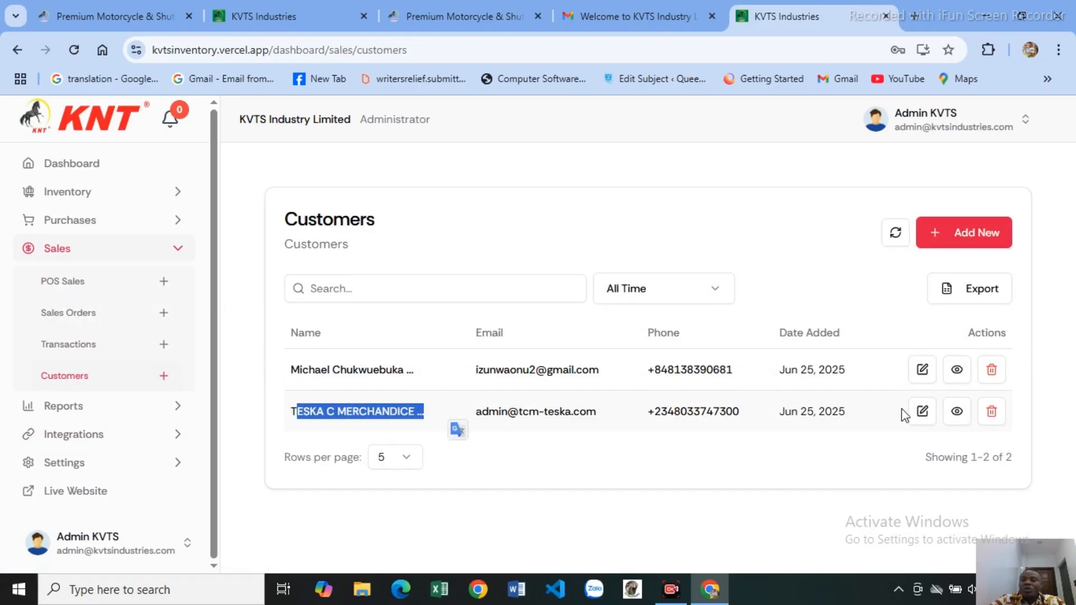
click(958, 416)
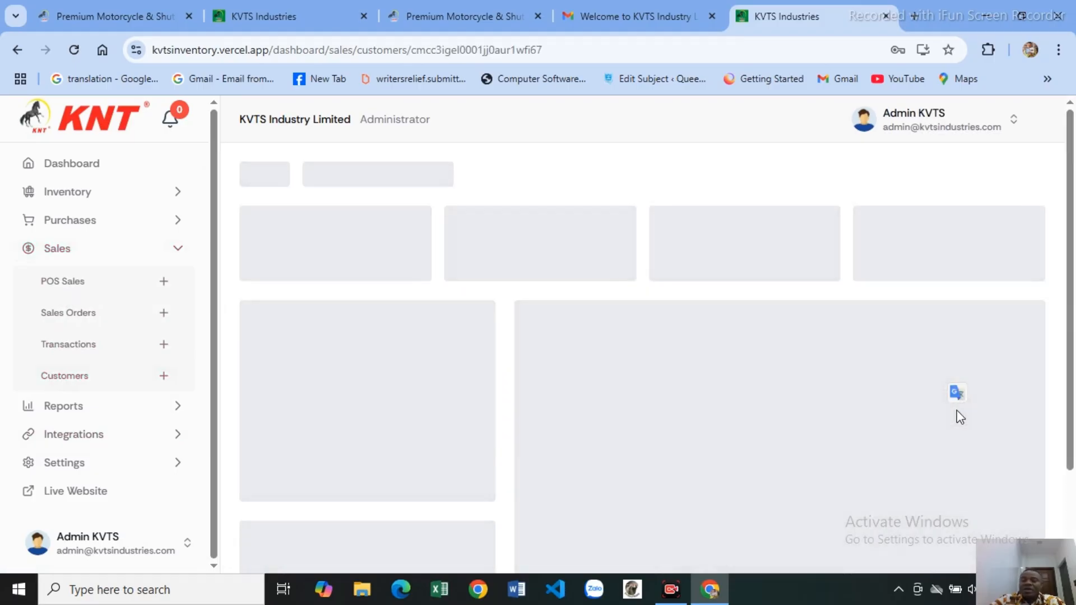
scroll(454, 370, down, 1)
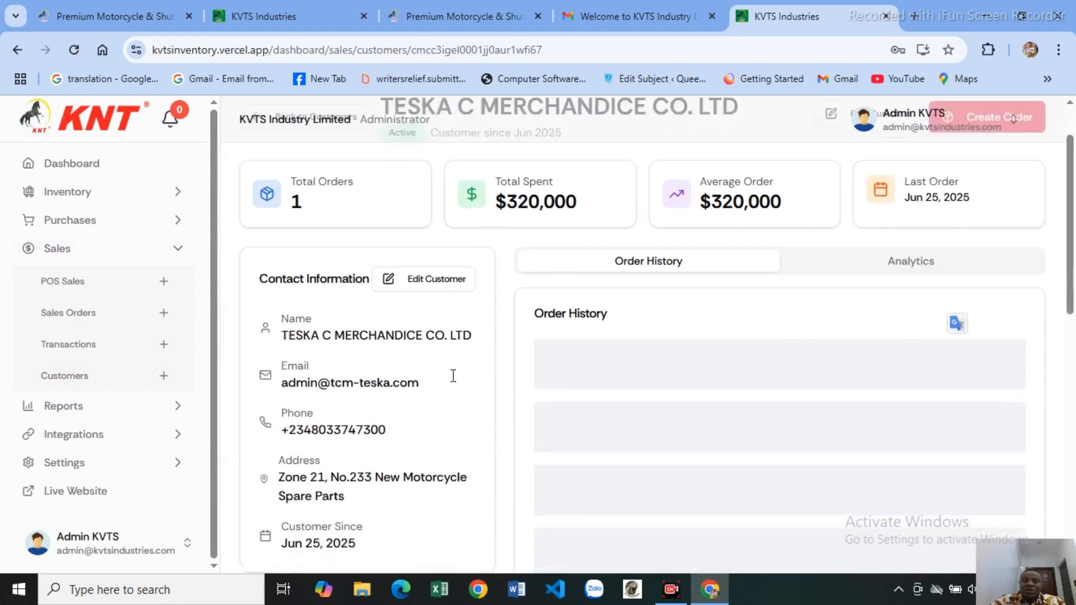
scroll(723, 316, down, 1)
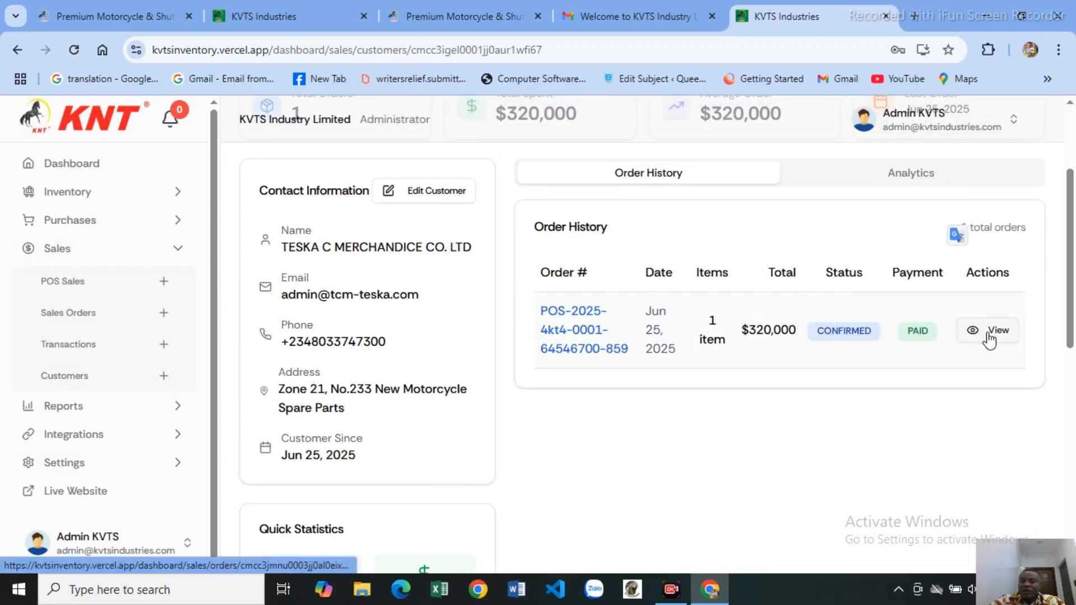
scroll(433, 361, down, 3)
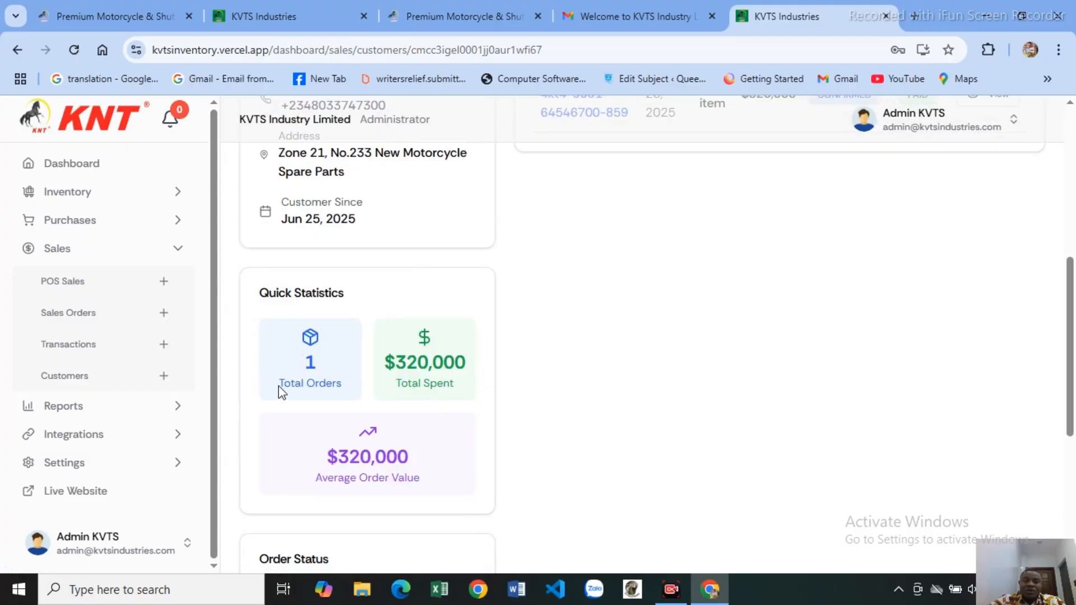
Step: Highlight the customer's Total Orders and average order value statistics
drag(280, 392, 345, 392)
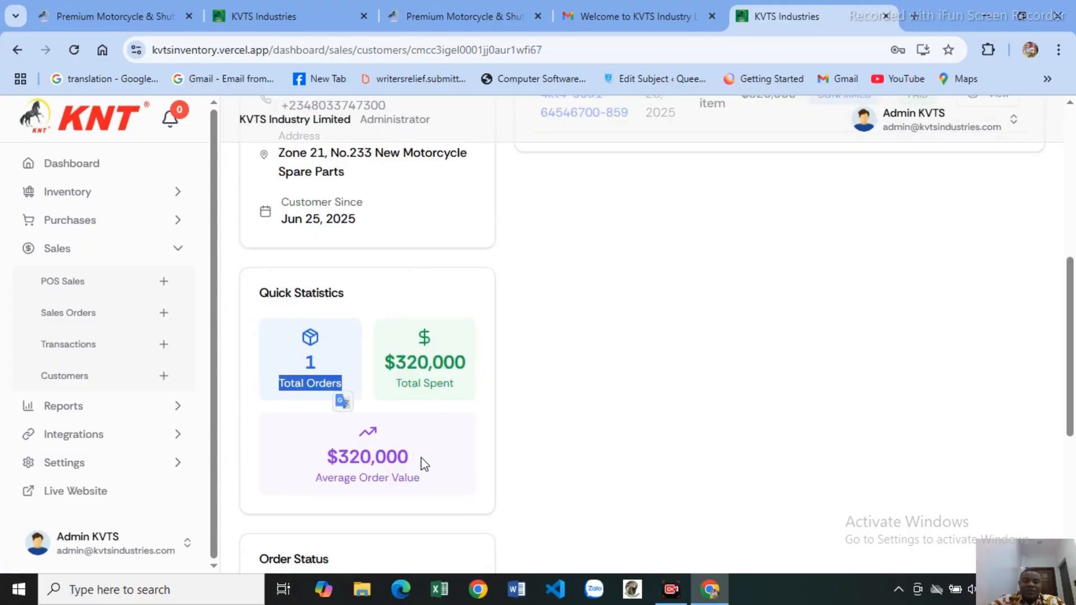
double_click(373, 457)
drag(471, 364, 385, 363)
scroll(402, 419, down, 4)
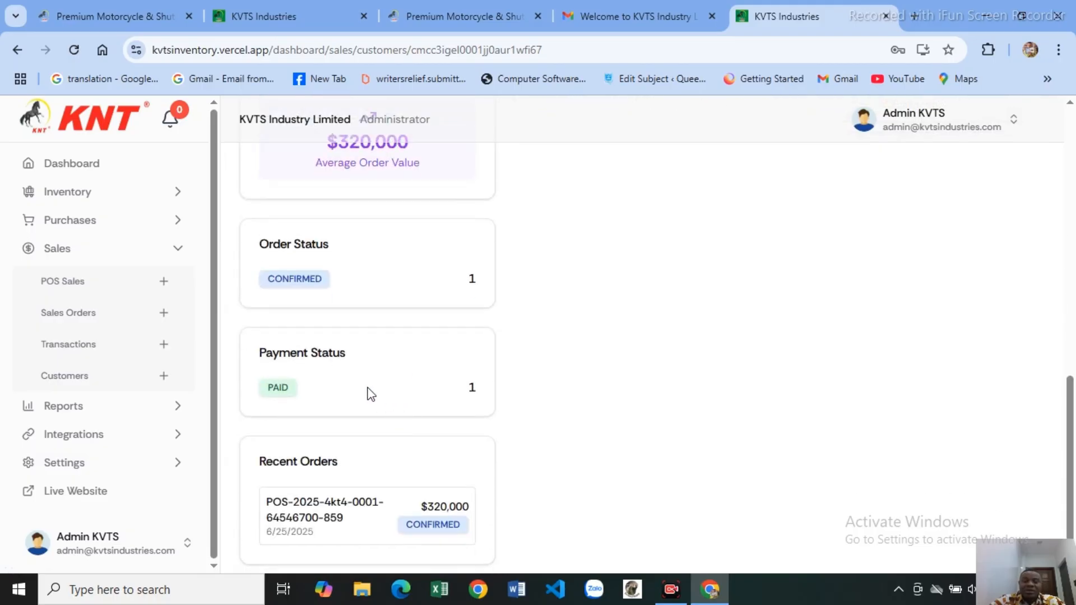
scroll(668, 351, up, 7)
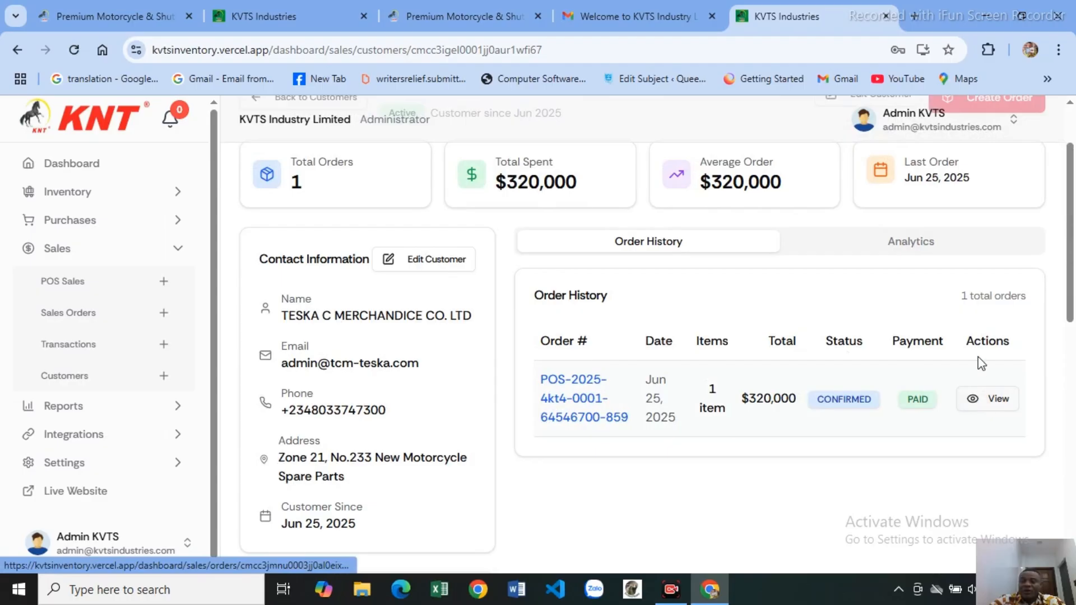
Step: View the customer's order details, then go back to Sales Orders showing $400,000.00 revenue
click(987, 399)
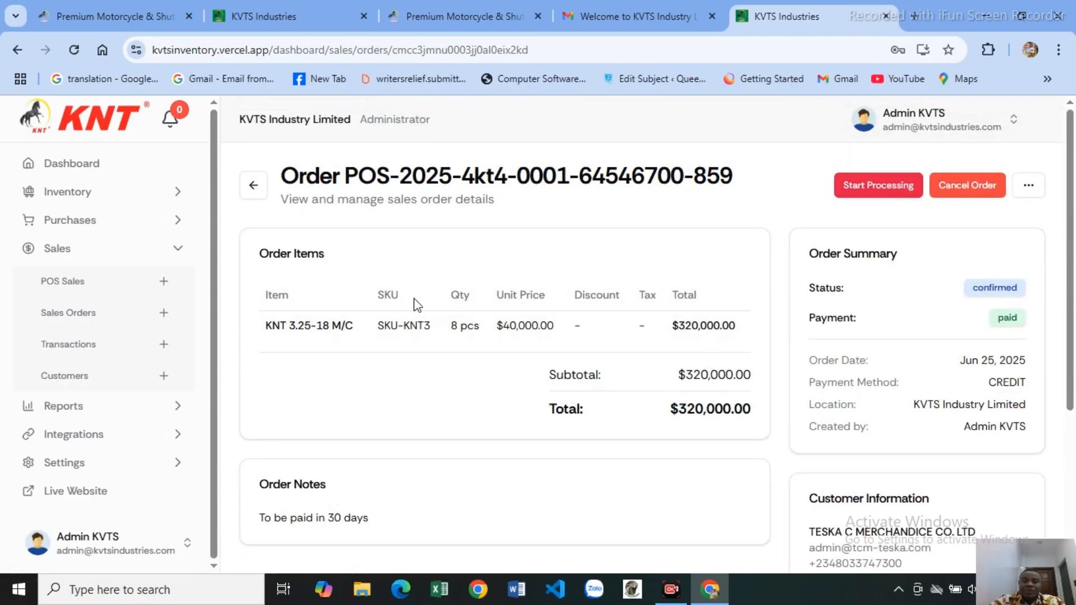
scroll(890, 296, down, 4)
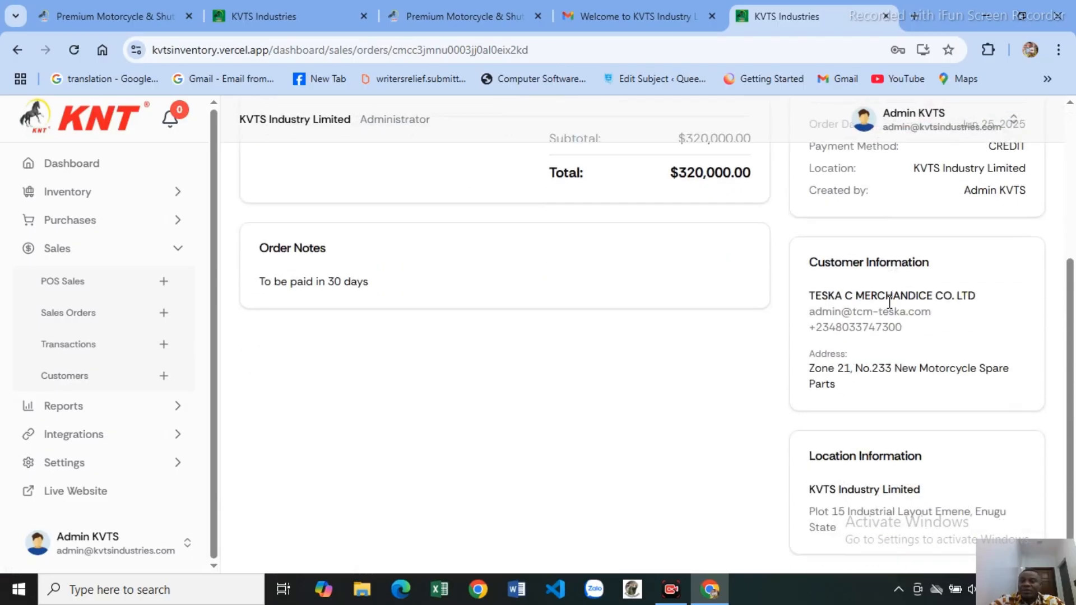
scroll(896, 323, up, 4)
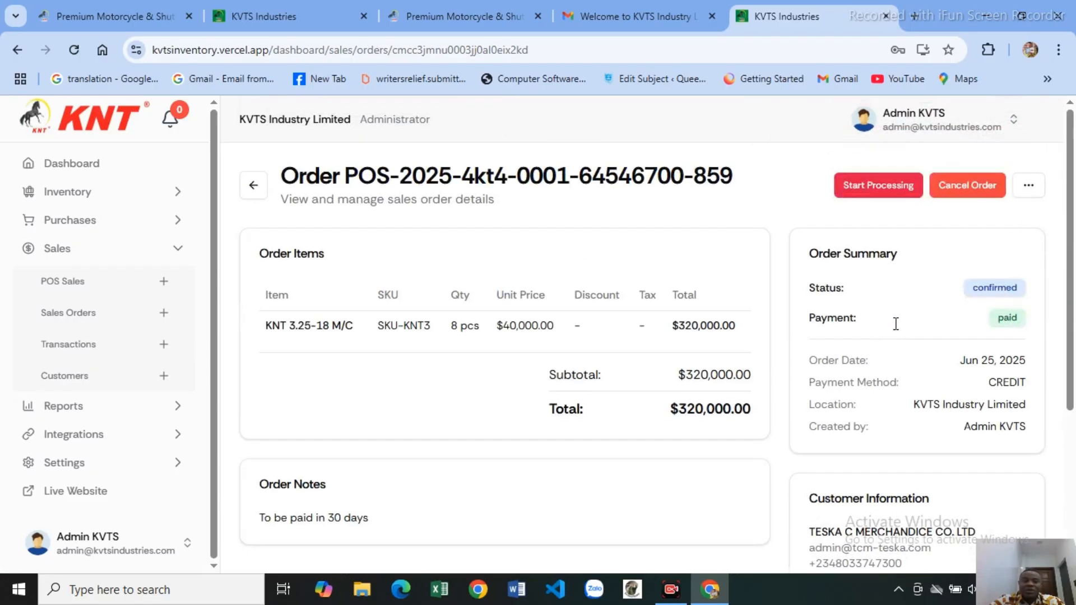
click(253, 191)
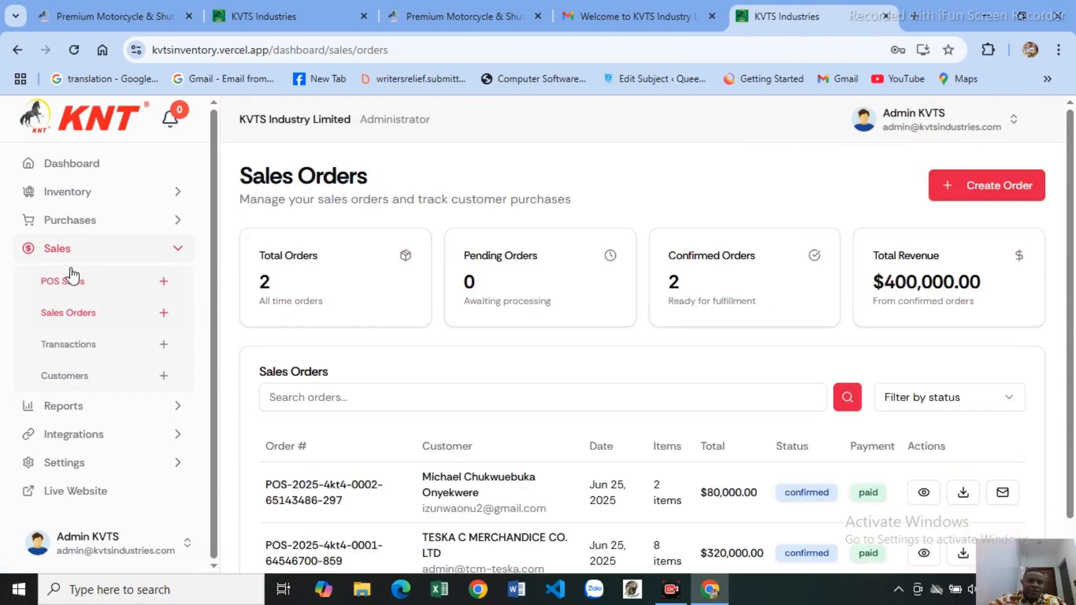
click(71, 222)
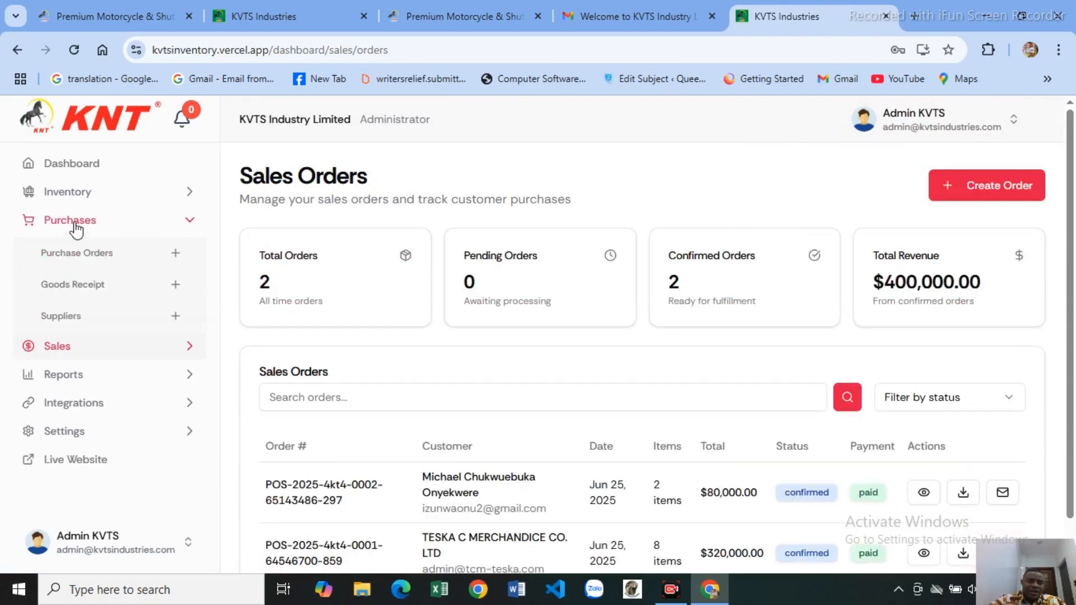
Step: In Goods Receipts, view GR-CMCB-00001 (₦240,000), then GR-CMCB-00002 (₦60,000), and expand the Inventory pages
click(78, 288)
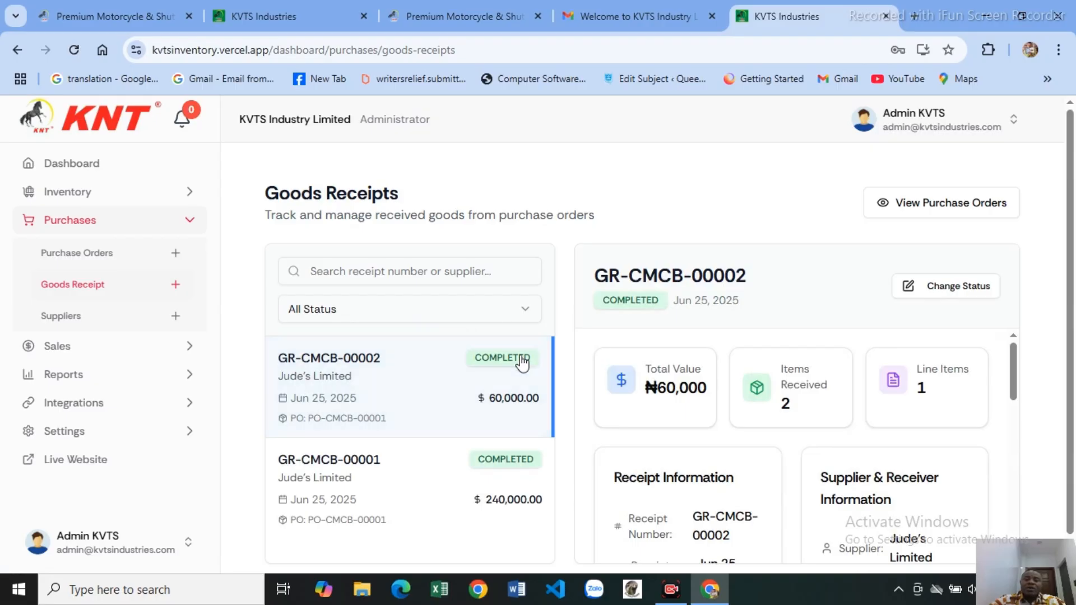
scroll(472, 395, down, 1)
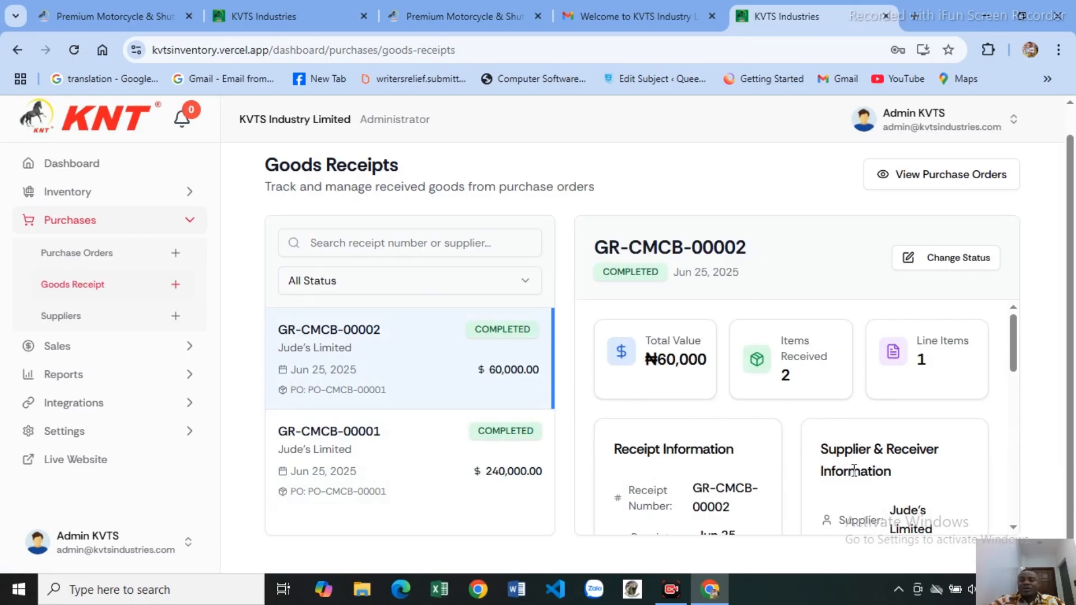
scroll(841, 460, down, 6)
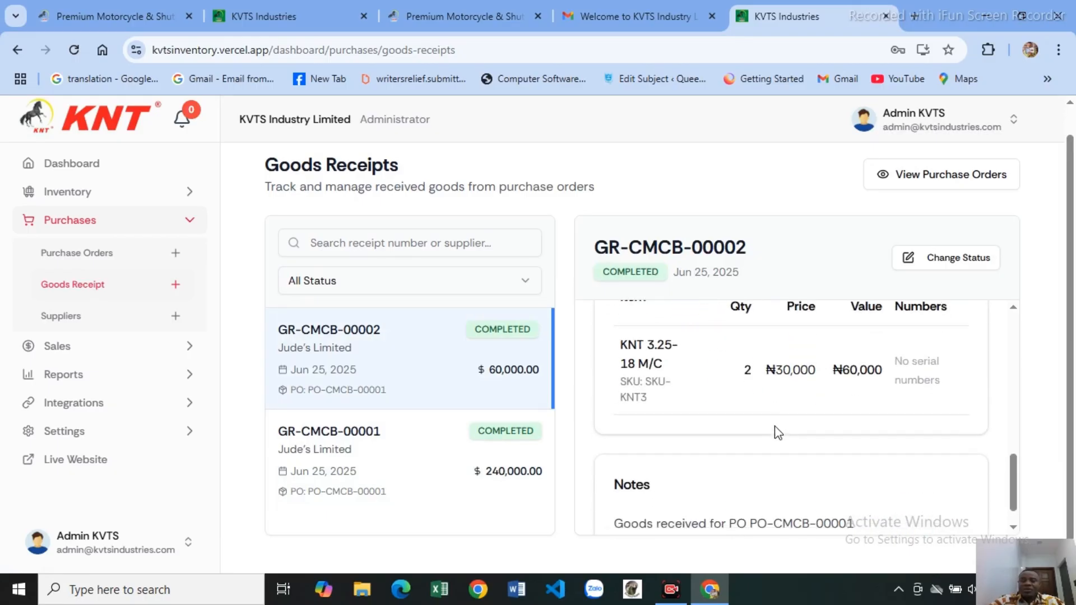
scroll(776, 435, up, 6)
click(386, 458)
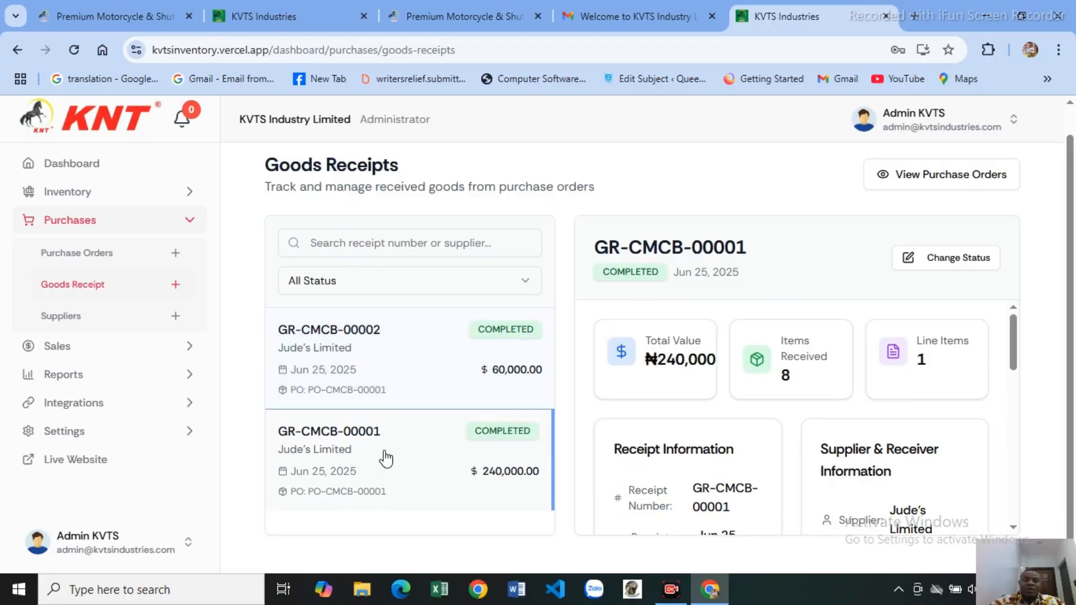
click(447, 361)
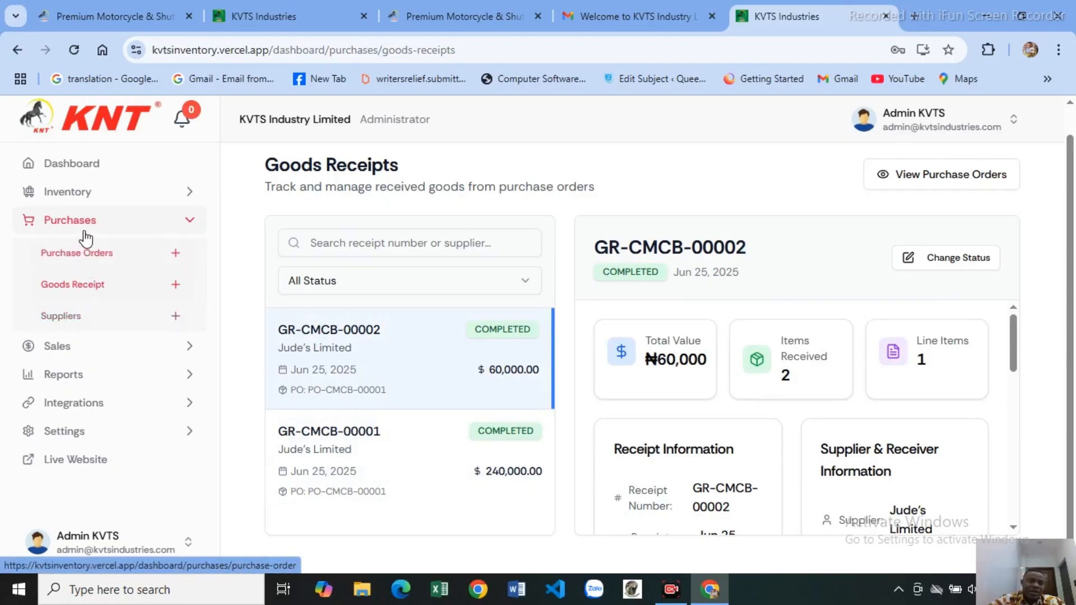
click(75, 193)
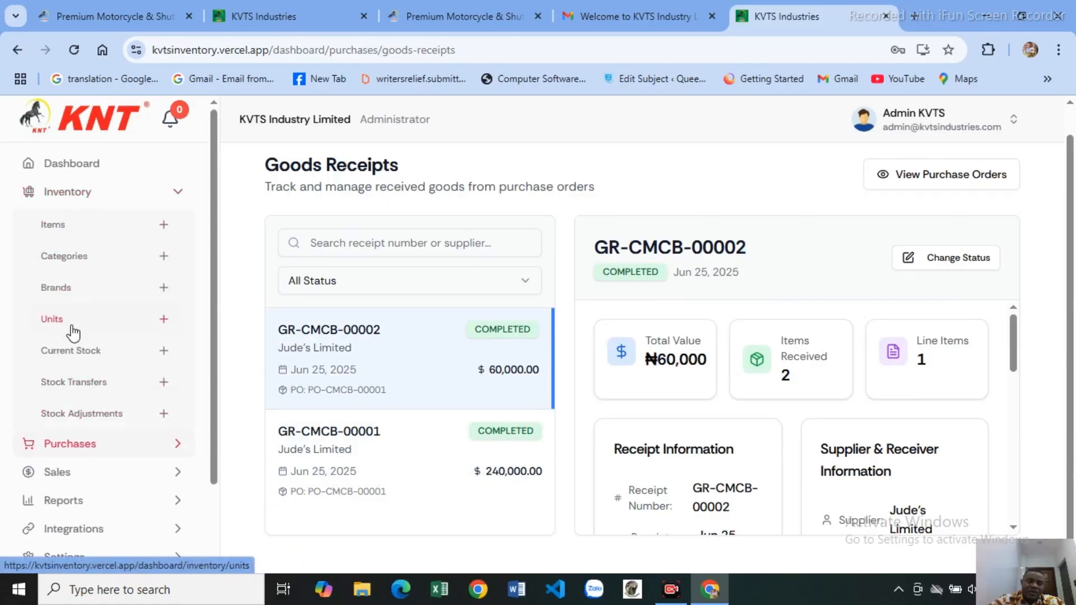
Step: Open a new stock adjustment form, review its Adjustment Type options, then return to the empty Stock Adjustments list
click(74, 415)
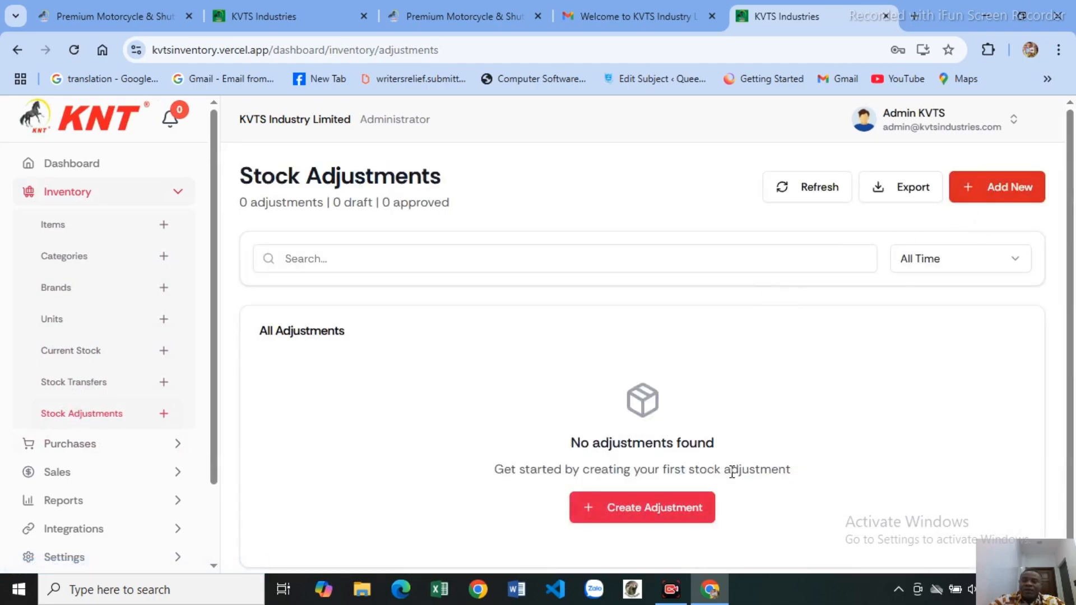
click(653, 510)
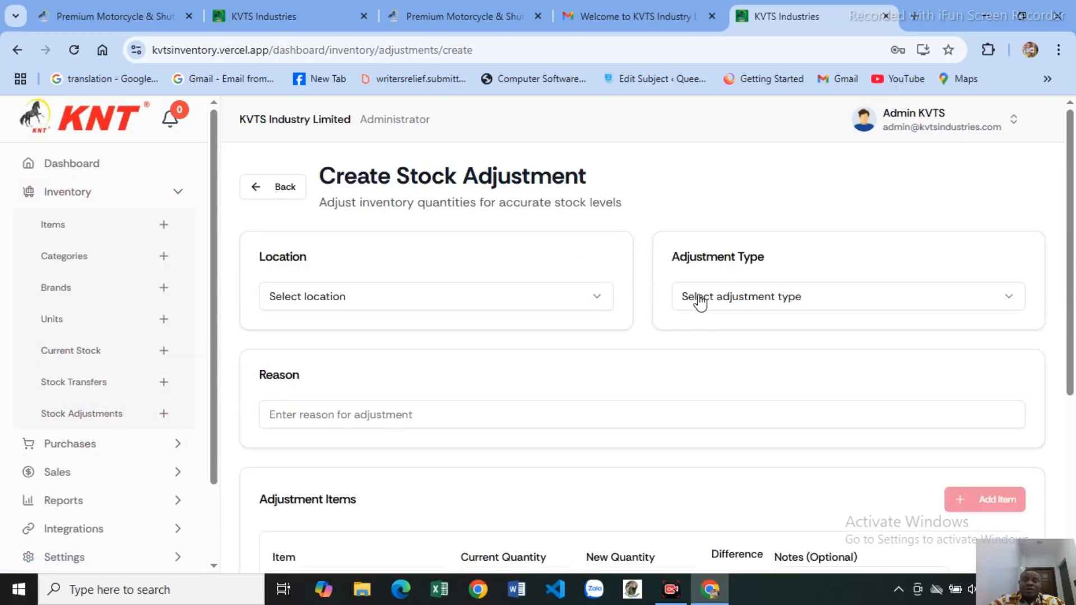
click(700, 302)
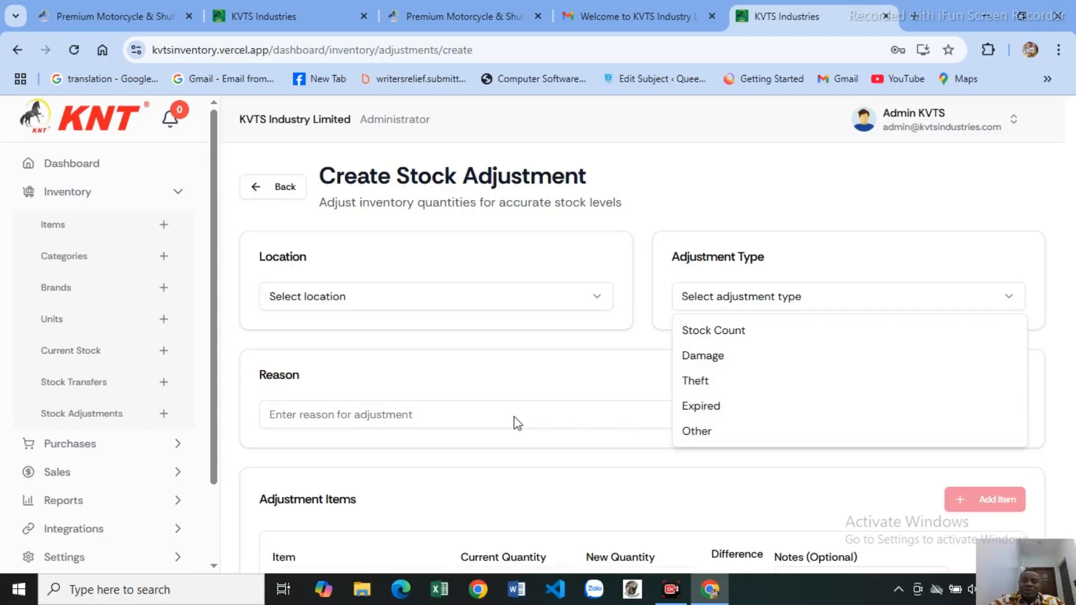
click(680, 214)
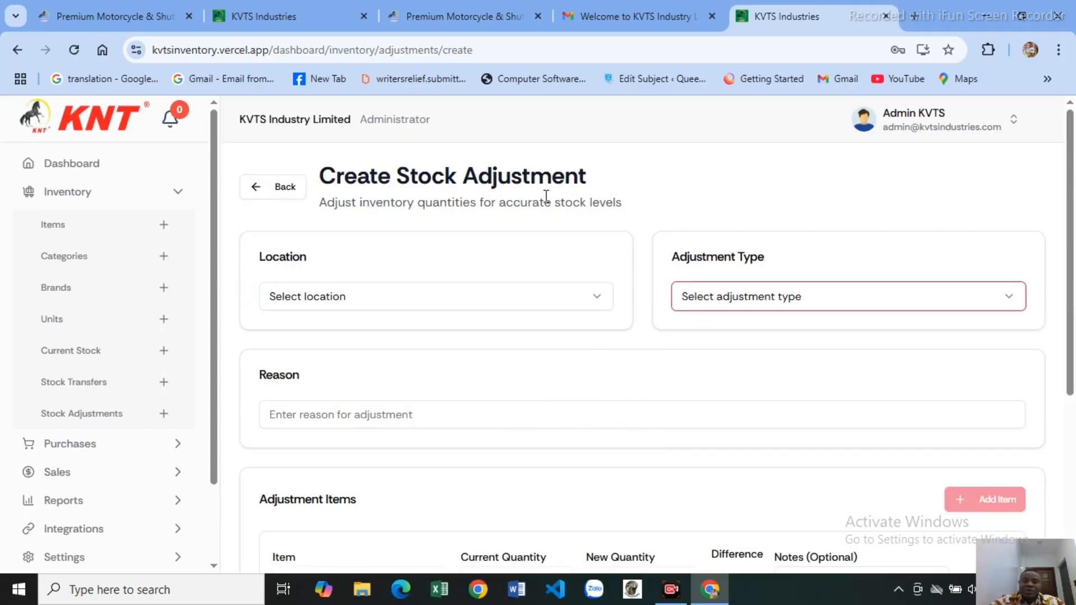
click(277, 191)
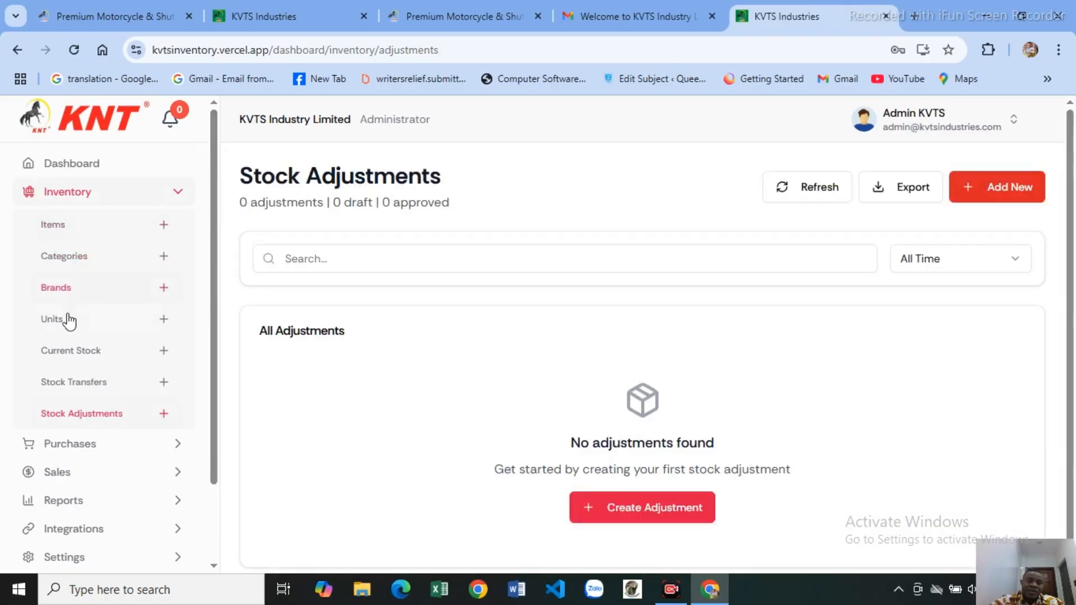
Step: Create a batch transfer with KVTS Industry Limited as the From Location, then look over the form
click(67, 387)
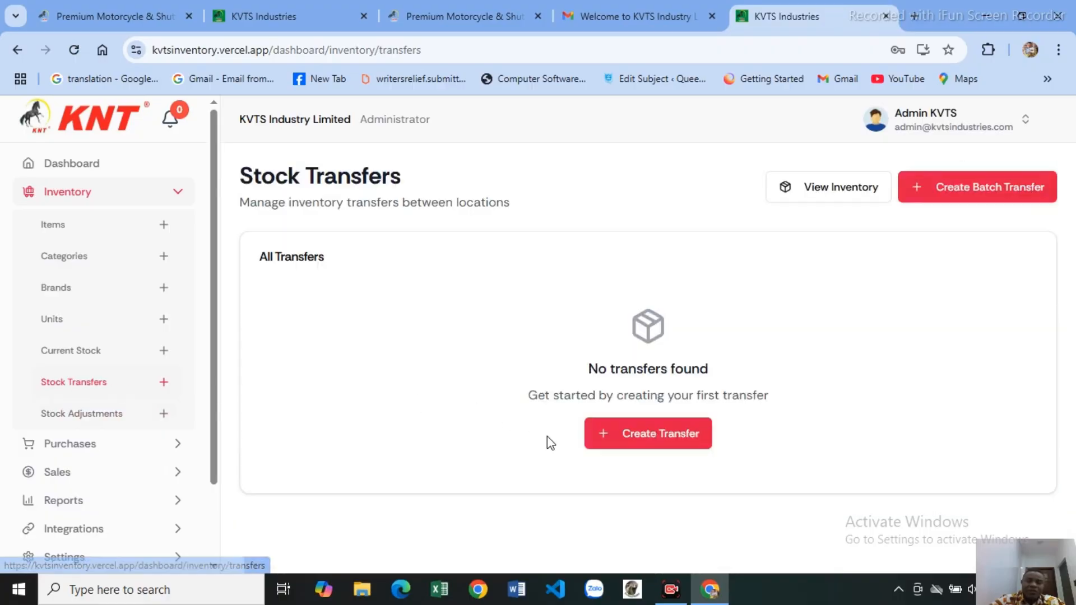
click(629, 437)
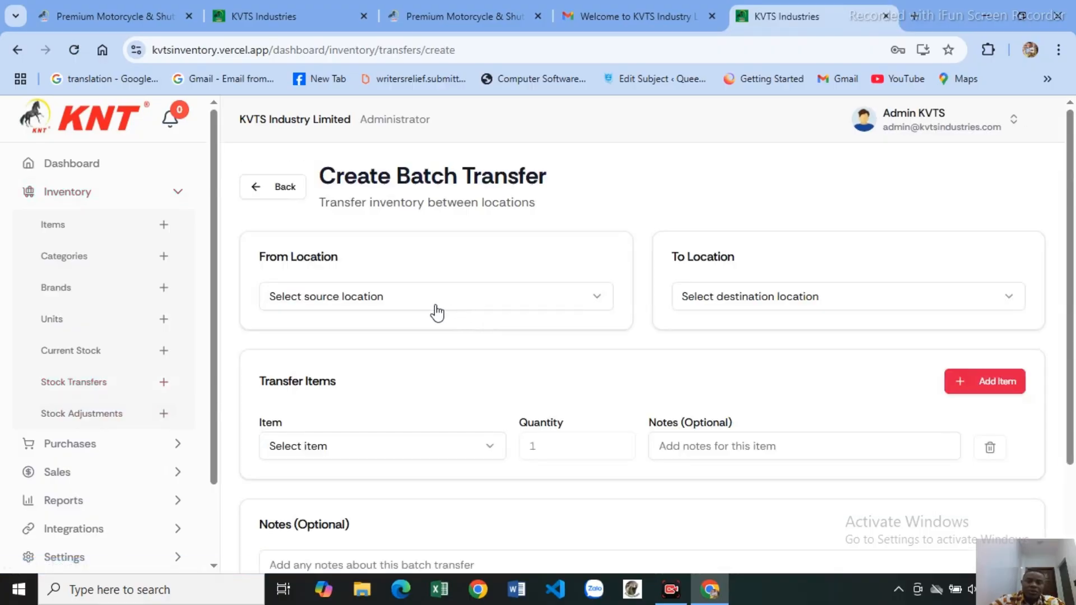
click(430, 307)
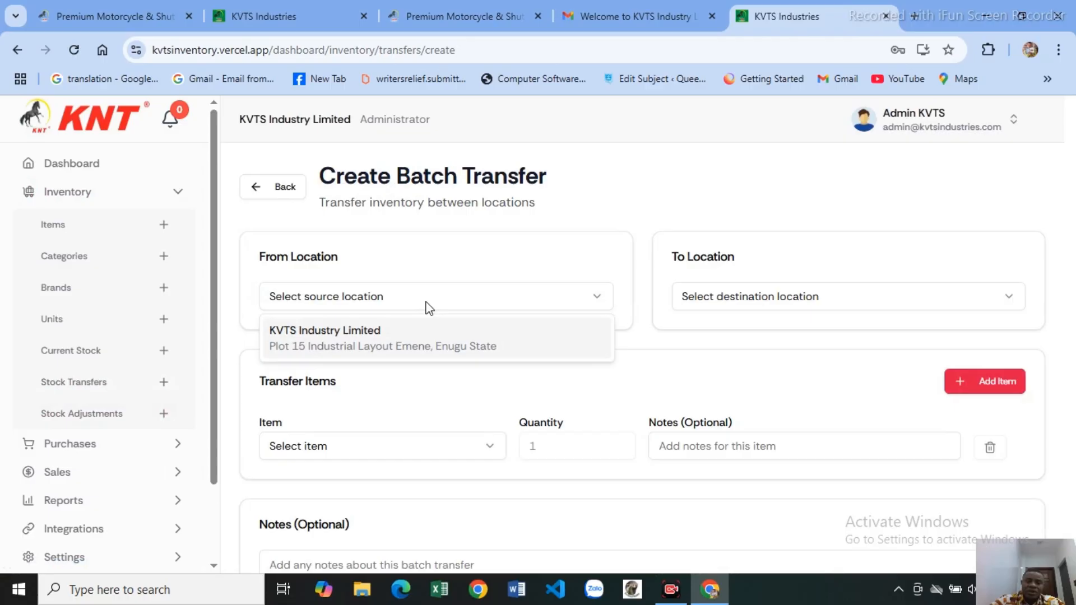
click(396, 338)
click(702, 303)
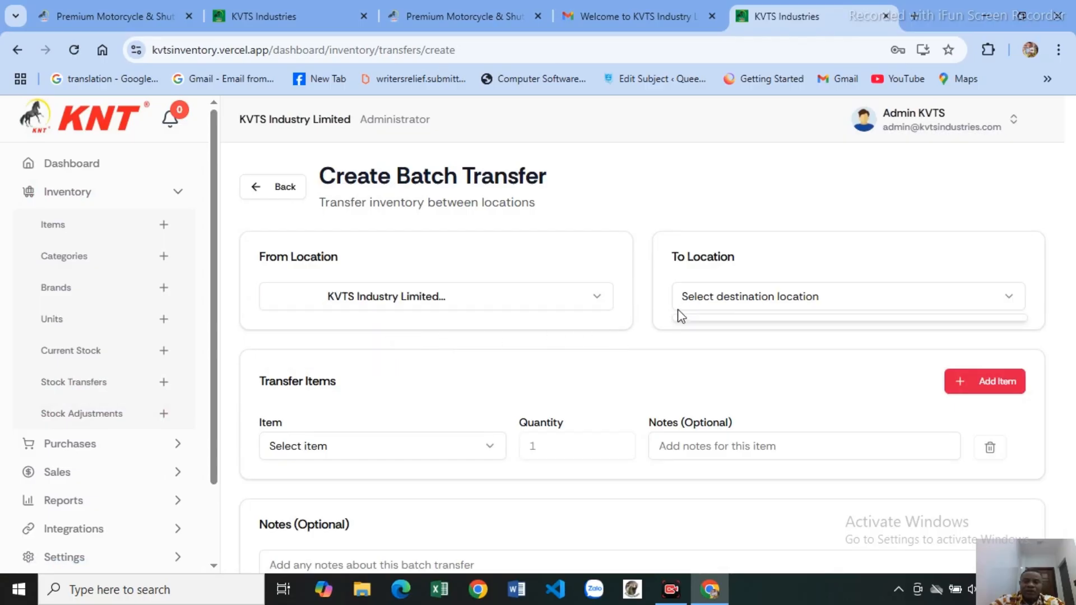
click(441, 306)
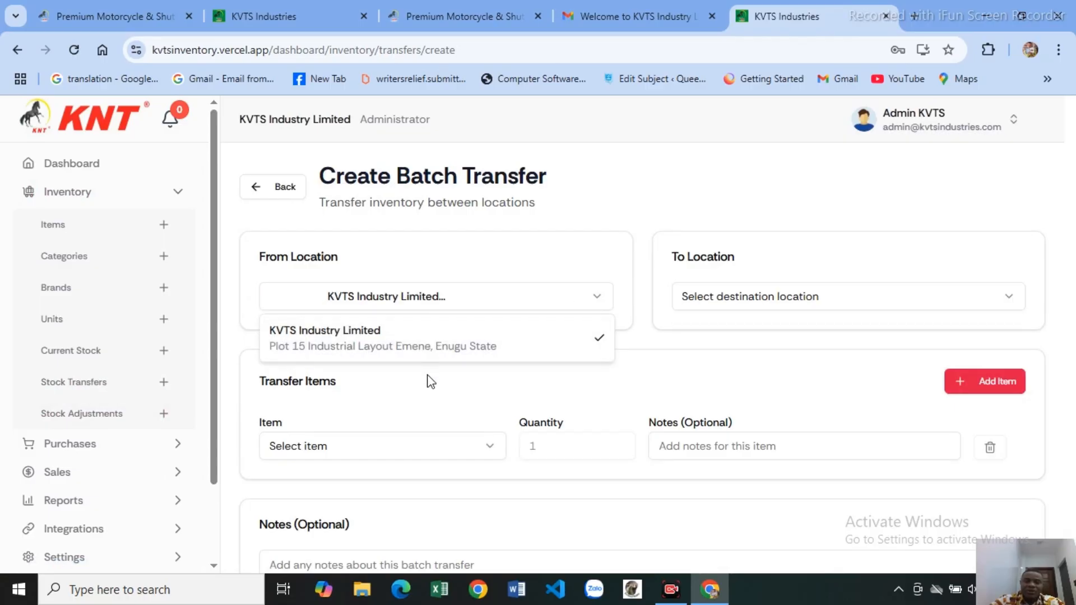
click(422, 298)
scroll(473, 386, down, 3)
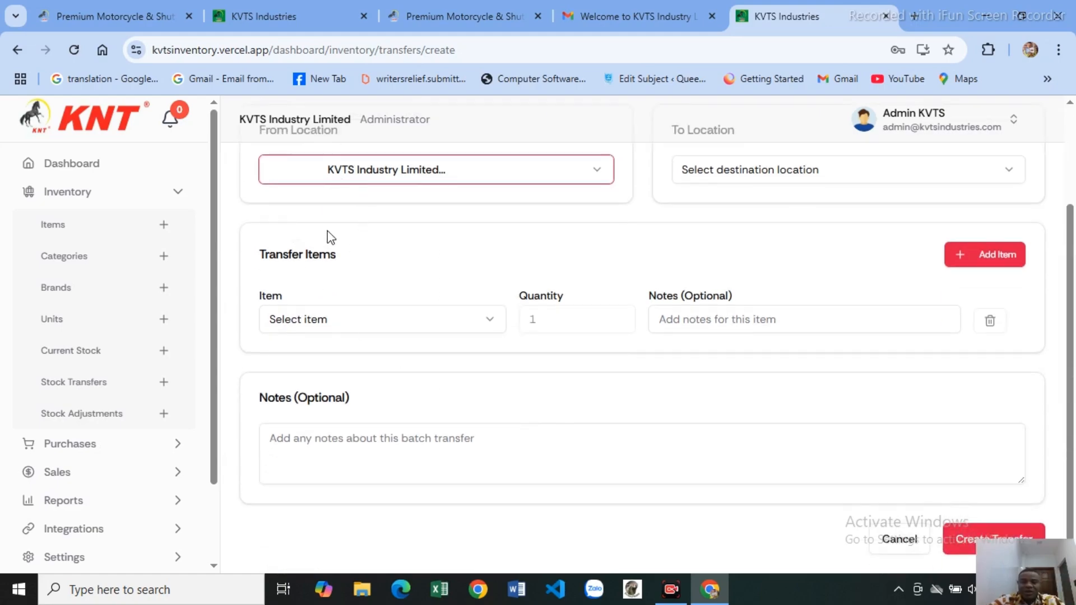
scroll(331, 233, up, 2)
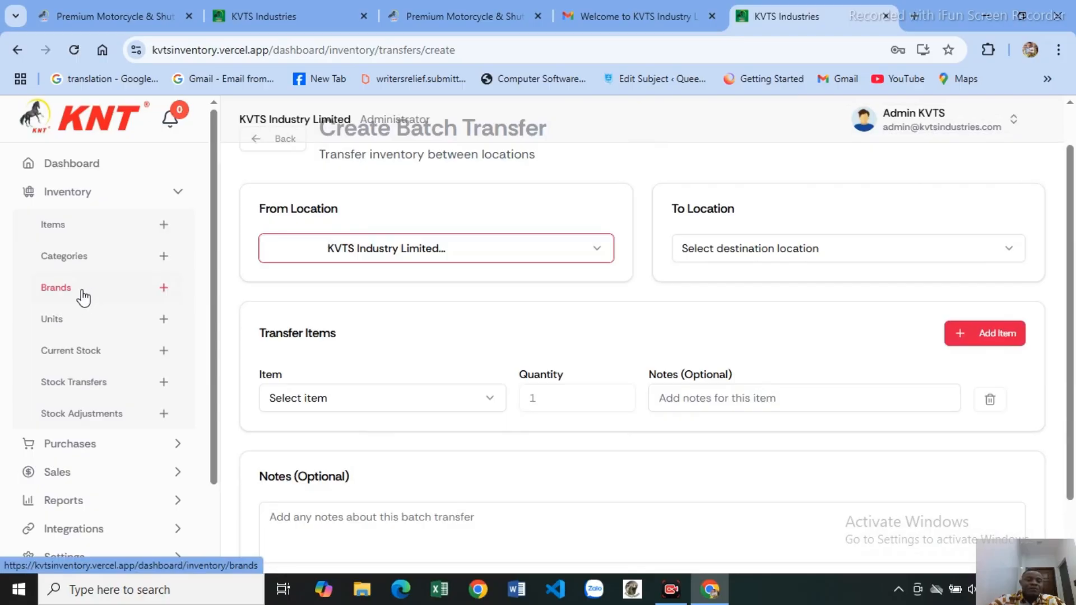
Step: Open the Dashboard and review revenue, sales trend, top sellers, recent activity and location summary
click(68, 169)
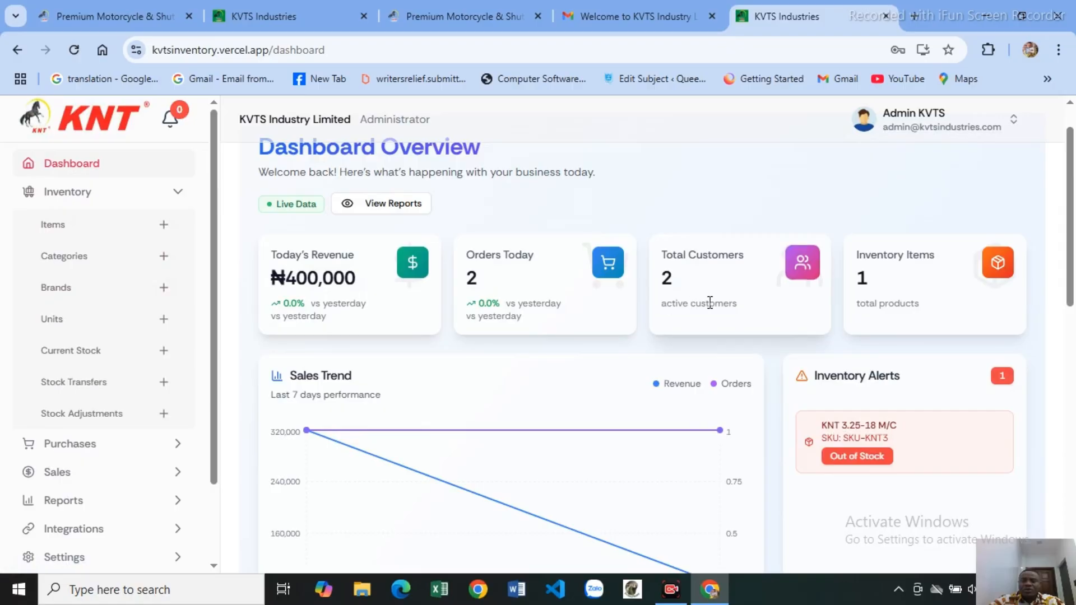
scroll(728, 315, down, 7)
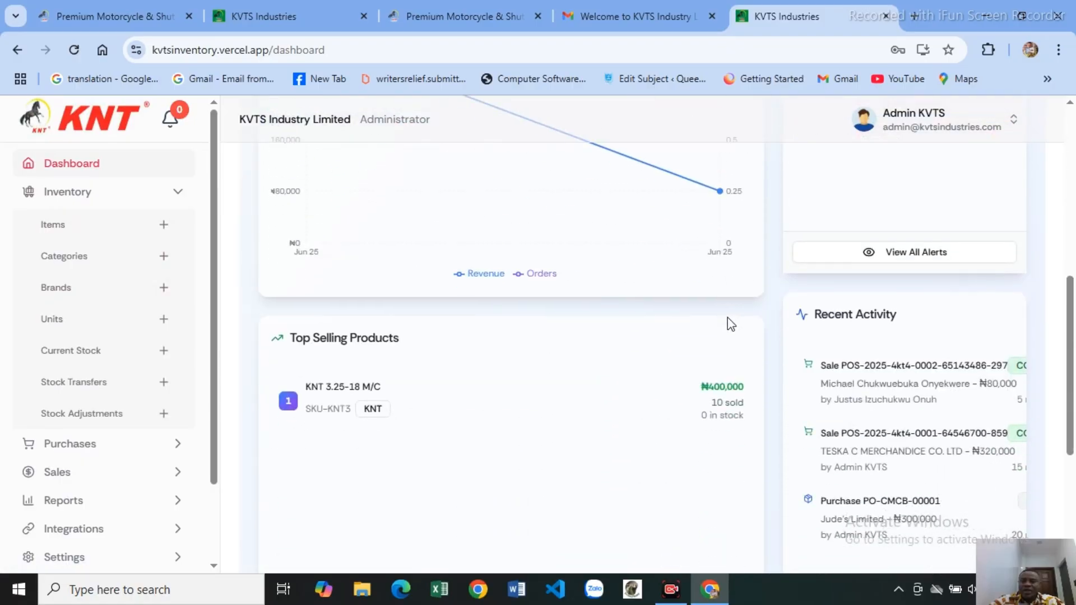
scroll(728, 318, down, 5)
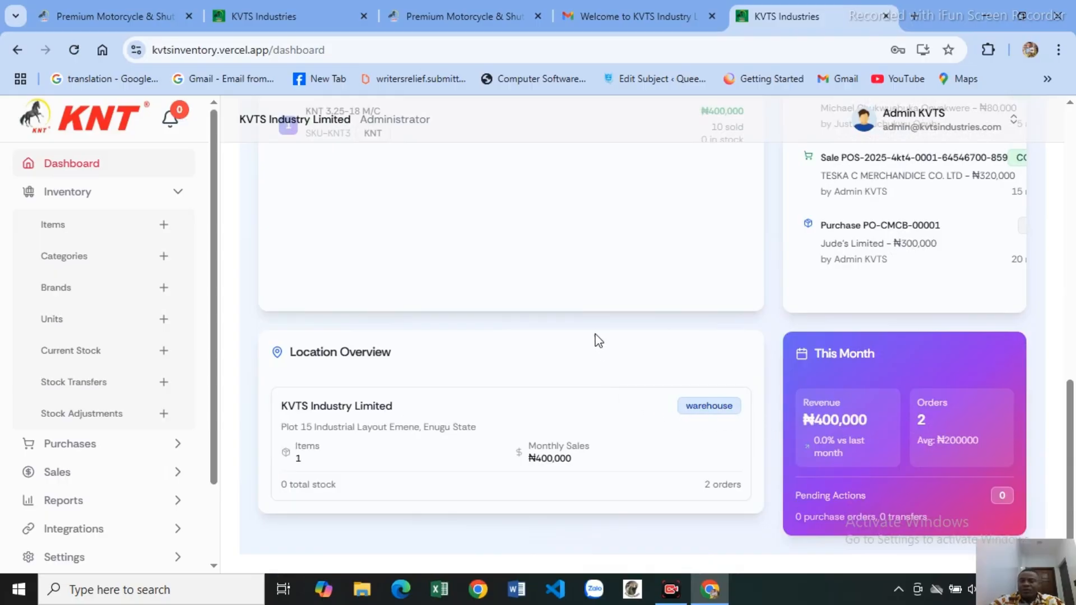
scroll(596, 336, up, 5)
scroll(506, 304, up, 3)
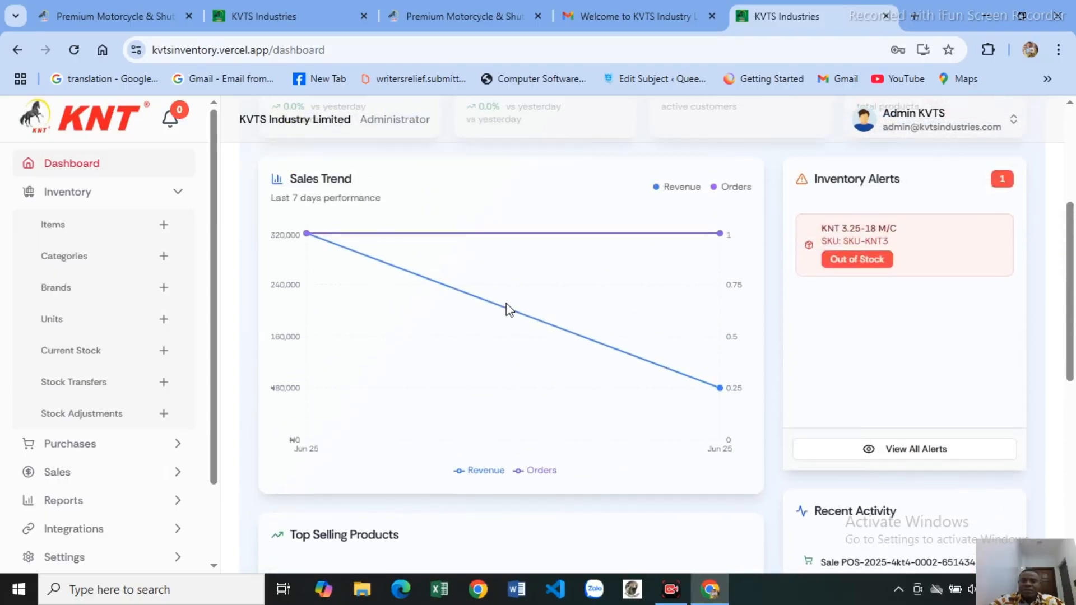
scroll(507, 297, up, 1)
scroll(508, 296, up, 4)
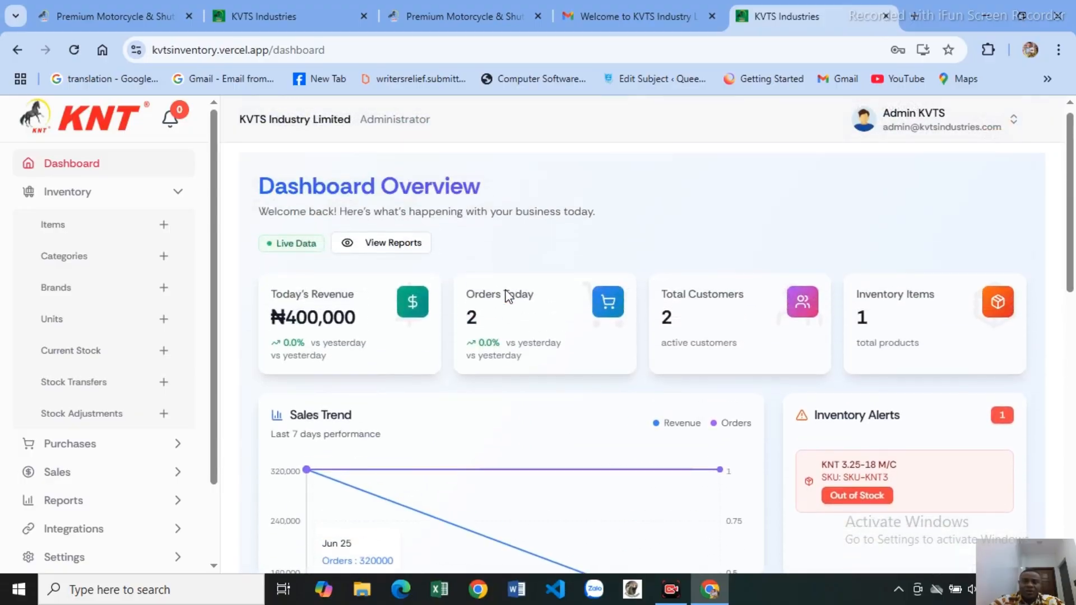
Step: Show Sales Reports by Customers: 2 customers, ₦400,000 total sales, ₦200,000 average order value
click(396, 246)
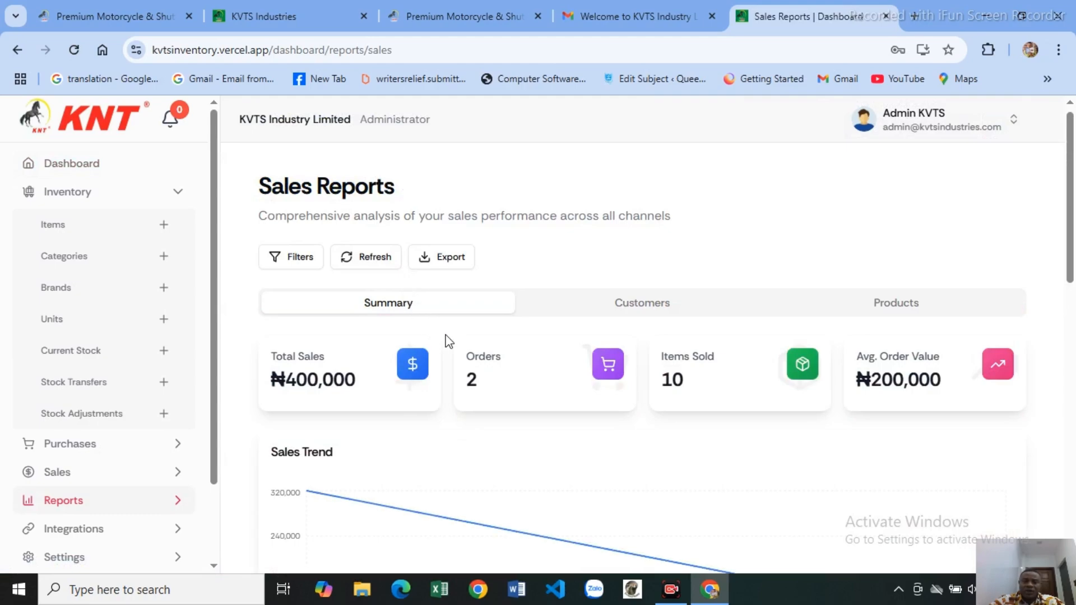
click(606, 308)
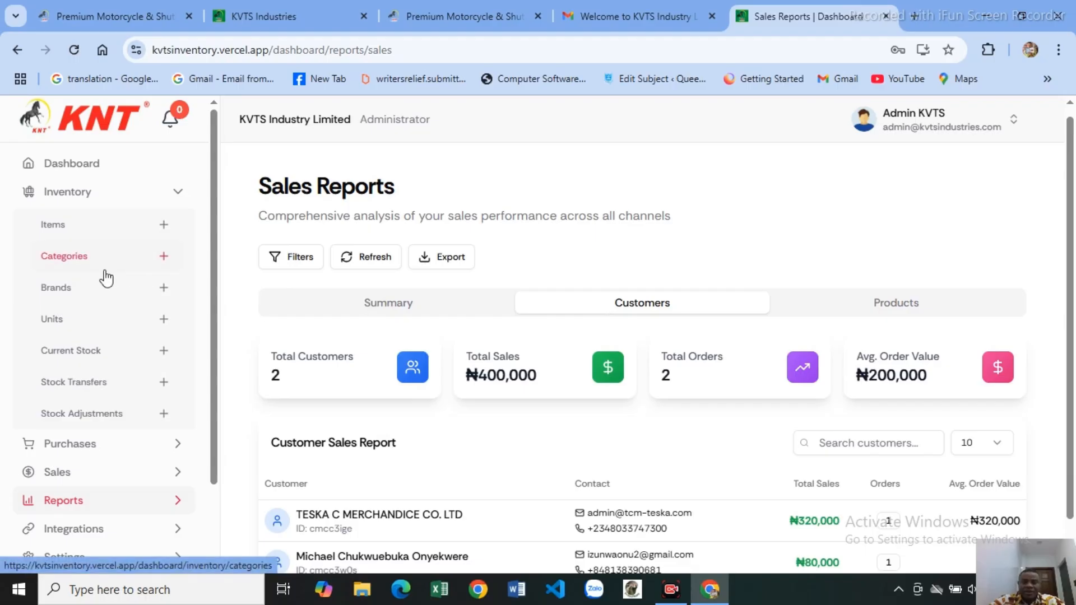
scroll(105, 278, down, 2)
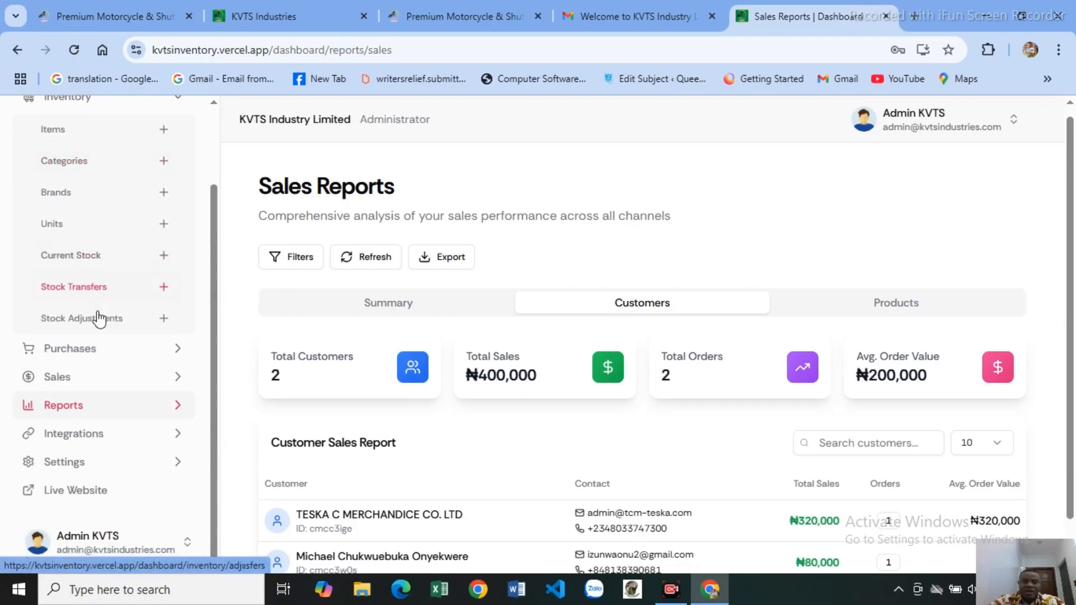